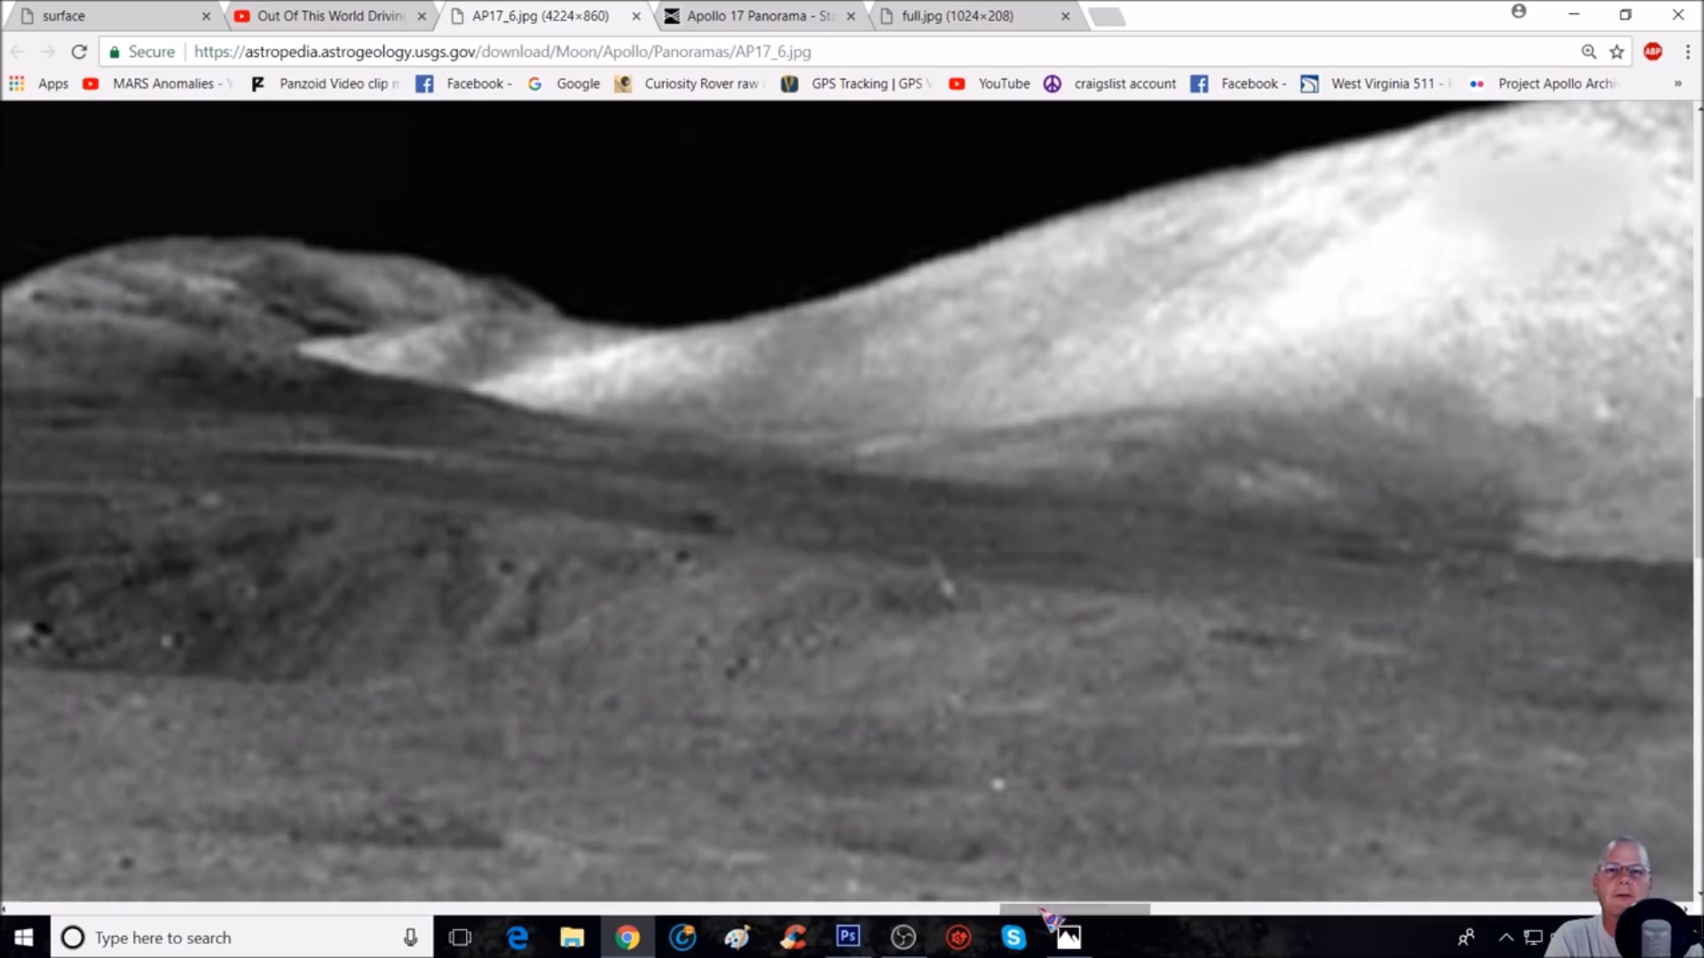
# Step: Examine the Apollo 17 panorama AP17_6.jpg around the rover, the astronaut and the bright hill at several magnifications
pyautogui.hotkey('ctrl', '-')
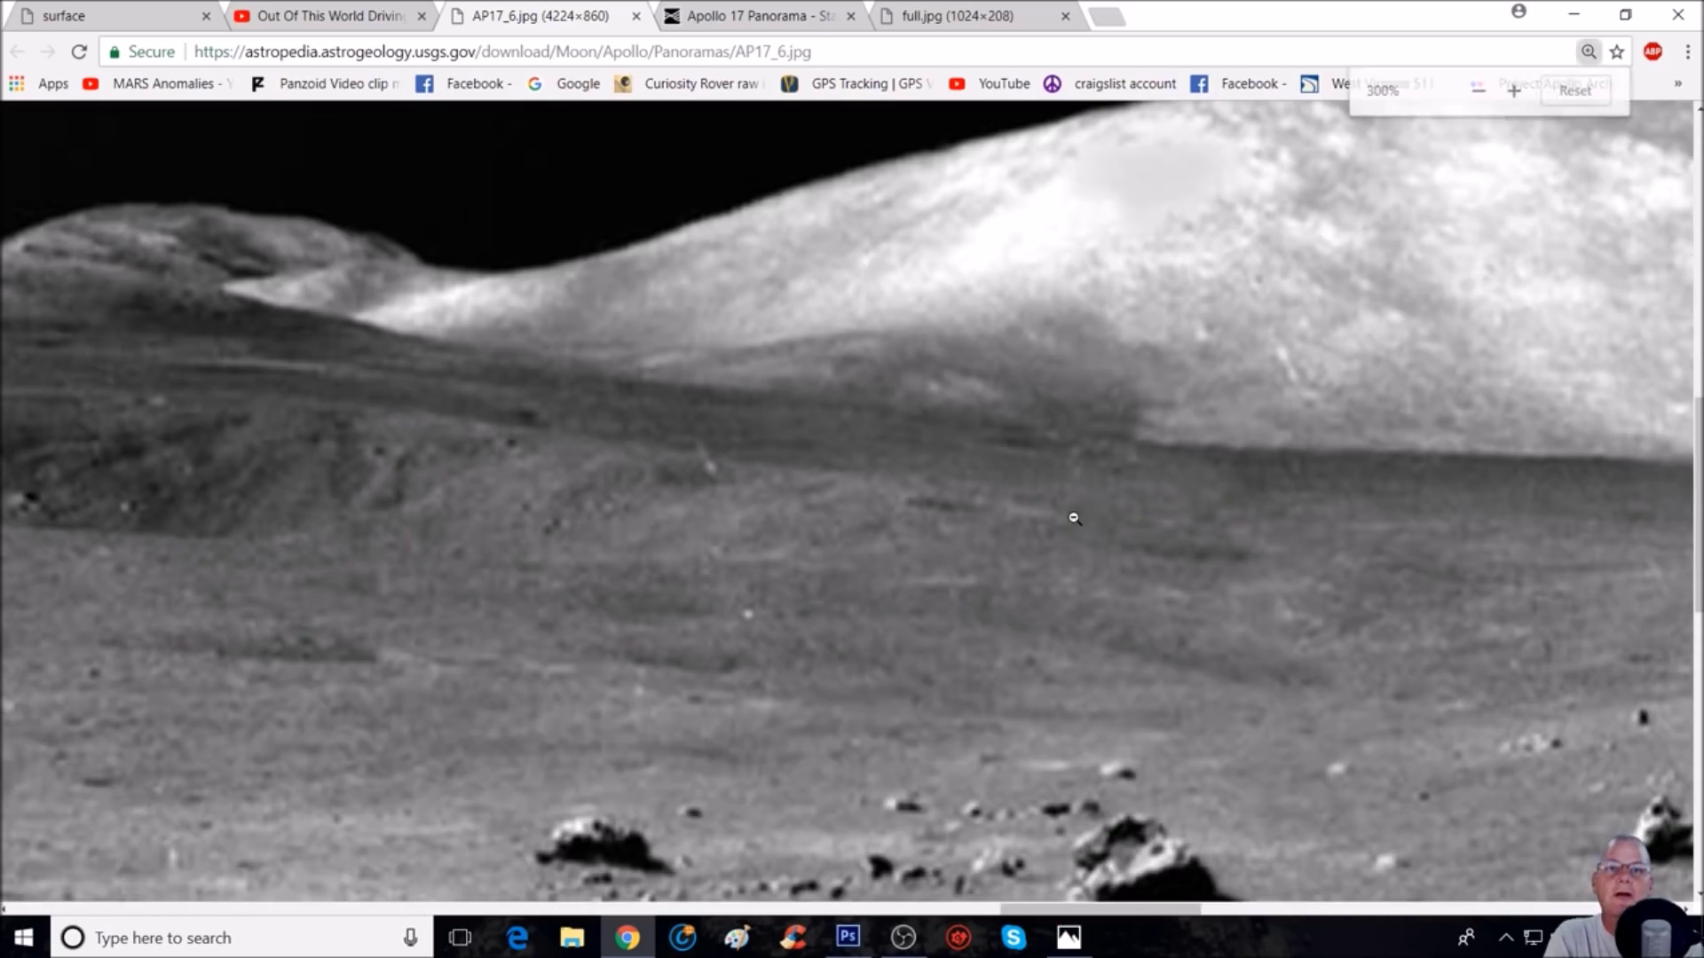
pyautogui.hotkey('ctrl', '-')
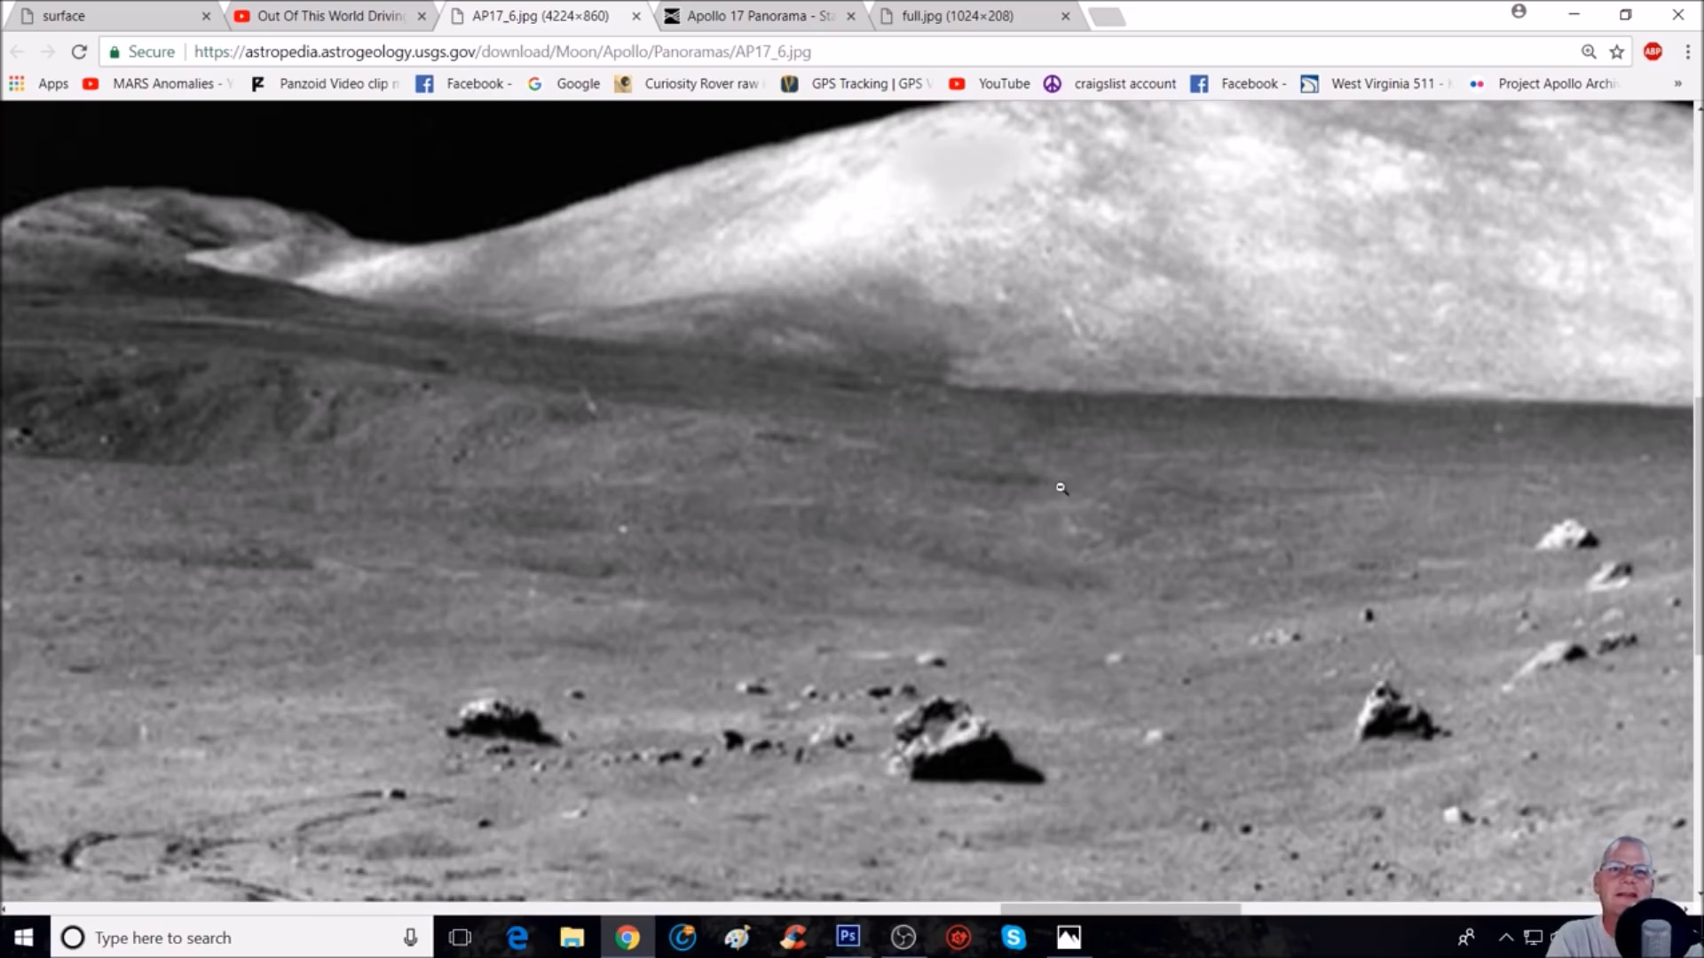
pyautogui.scroll(-1, 501, 513)
pyautogui.click(502, 512)
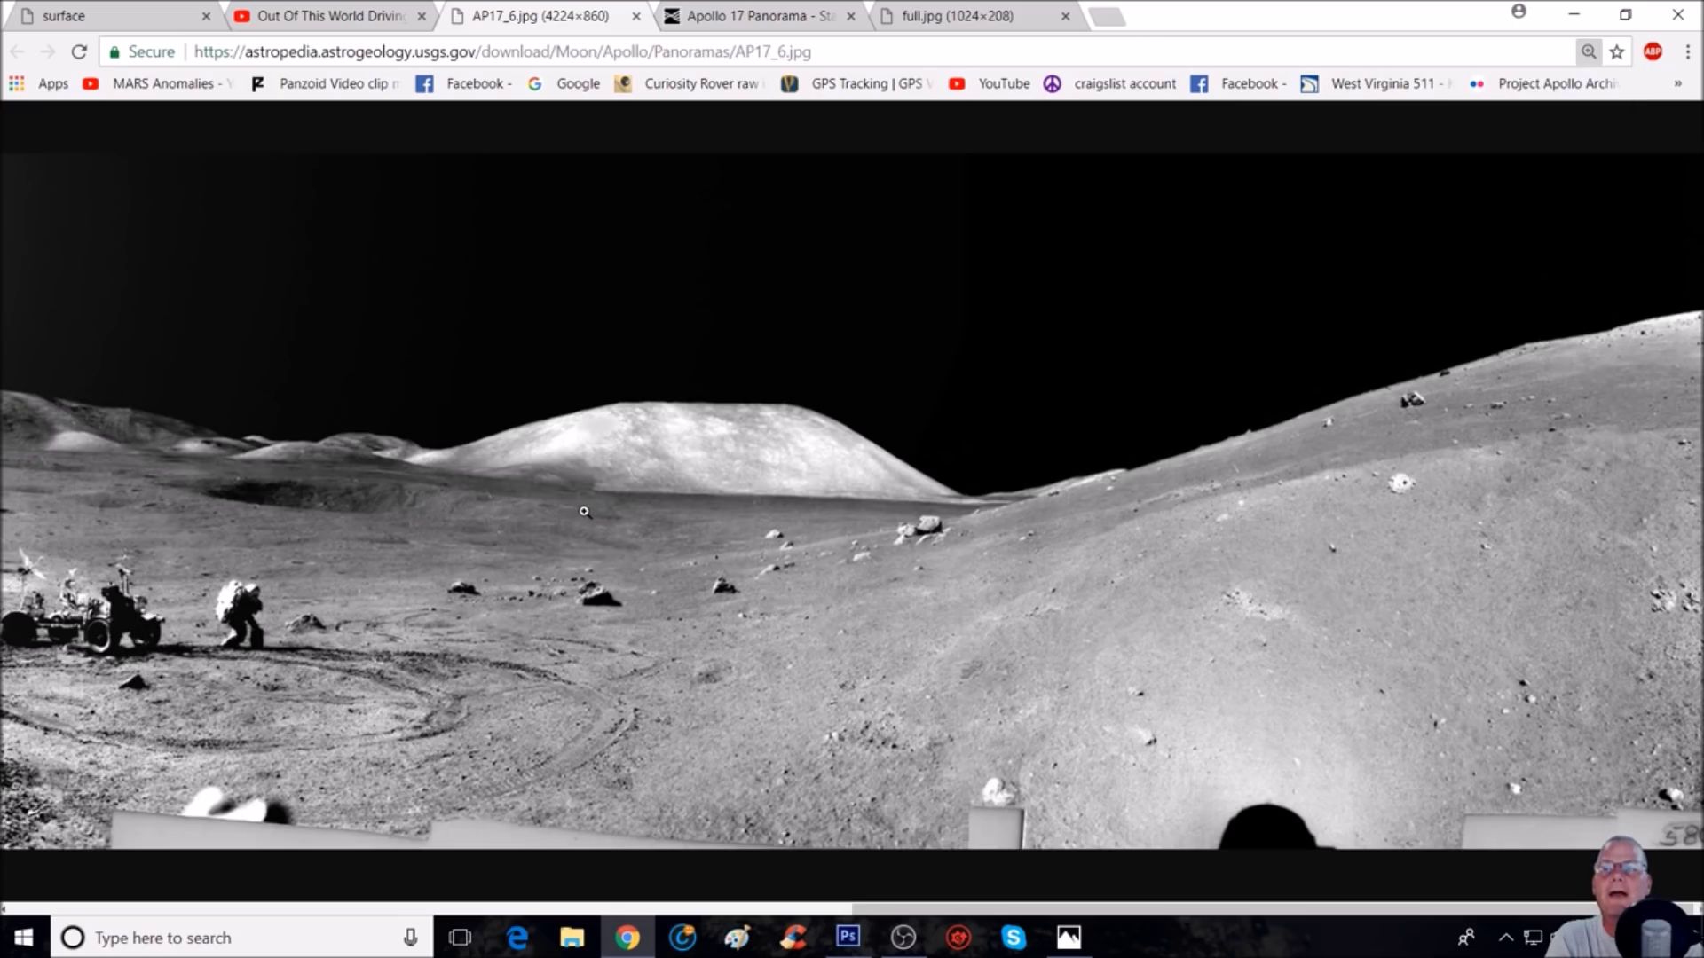
pyautogui.moveTo(887, 910); pyautogui.dragTo(635, 925)
pyautogui.scroll(2, 754, 830)
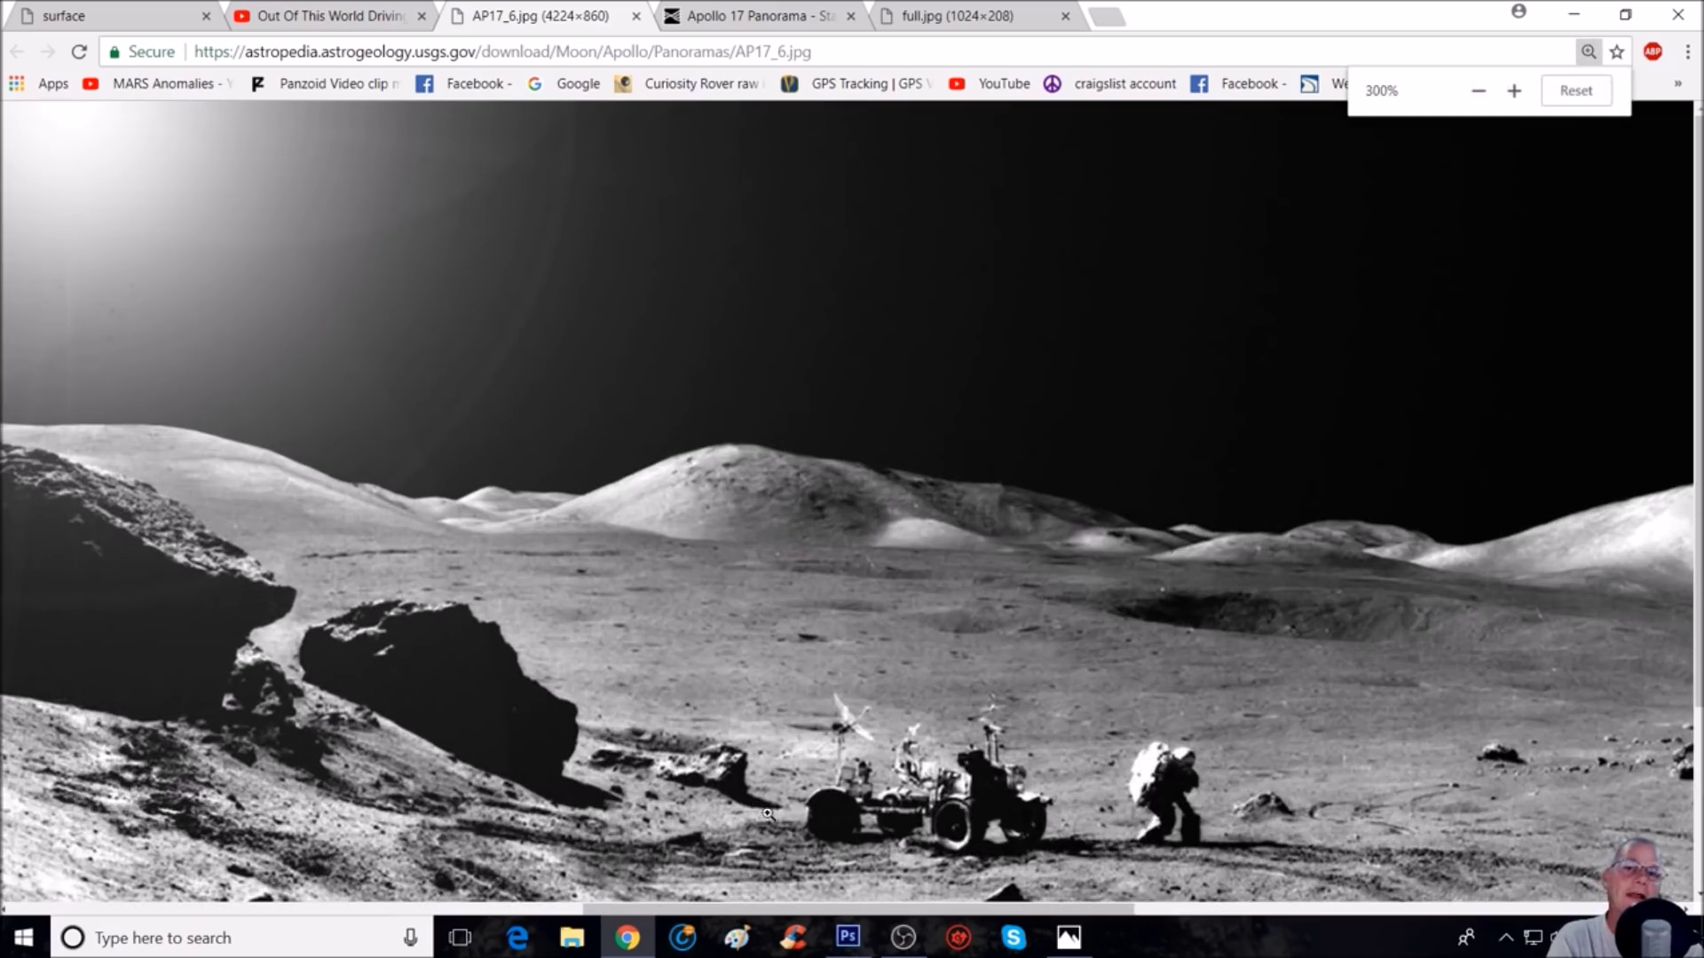
pyautogui.hscroll(3, 719, 899)
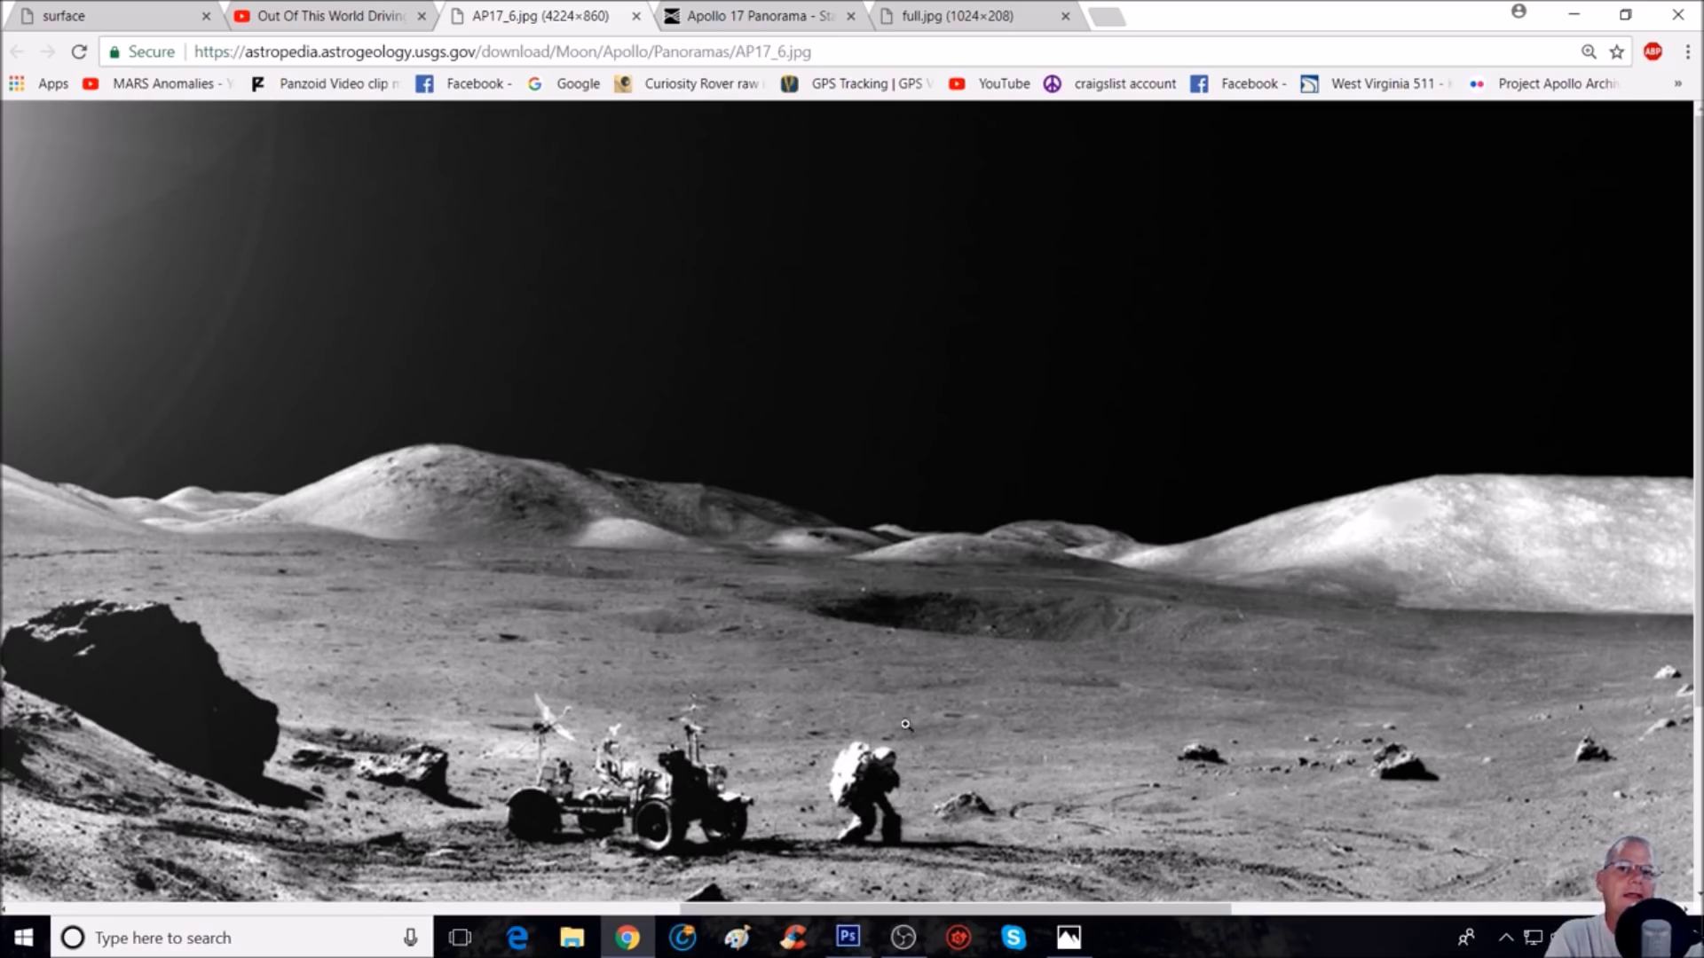
pyautogui.scroll(-1, 1047, 724)
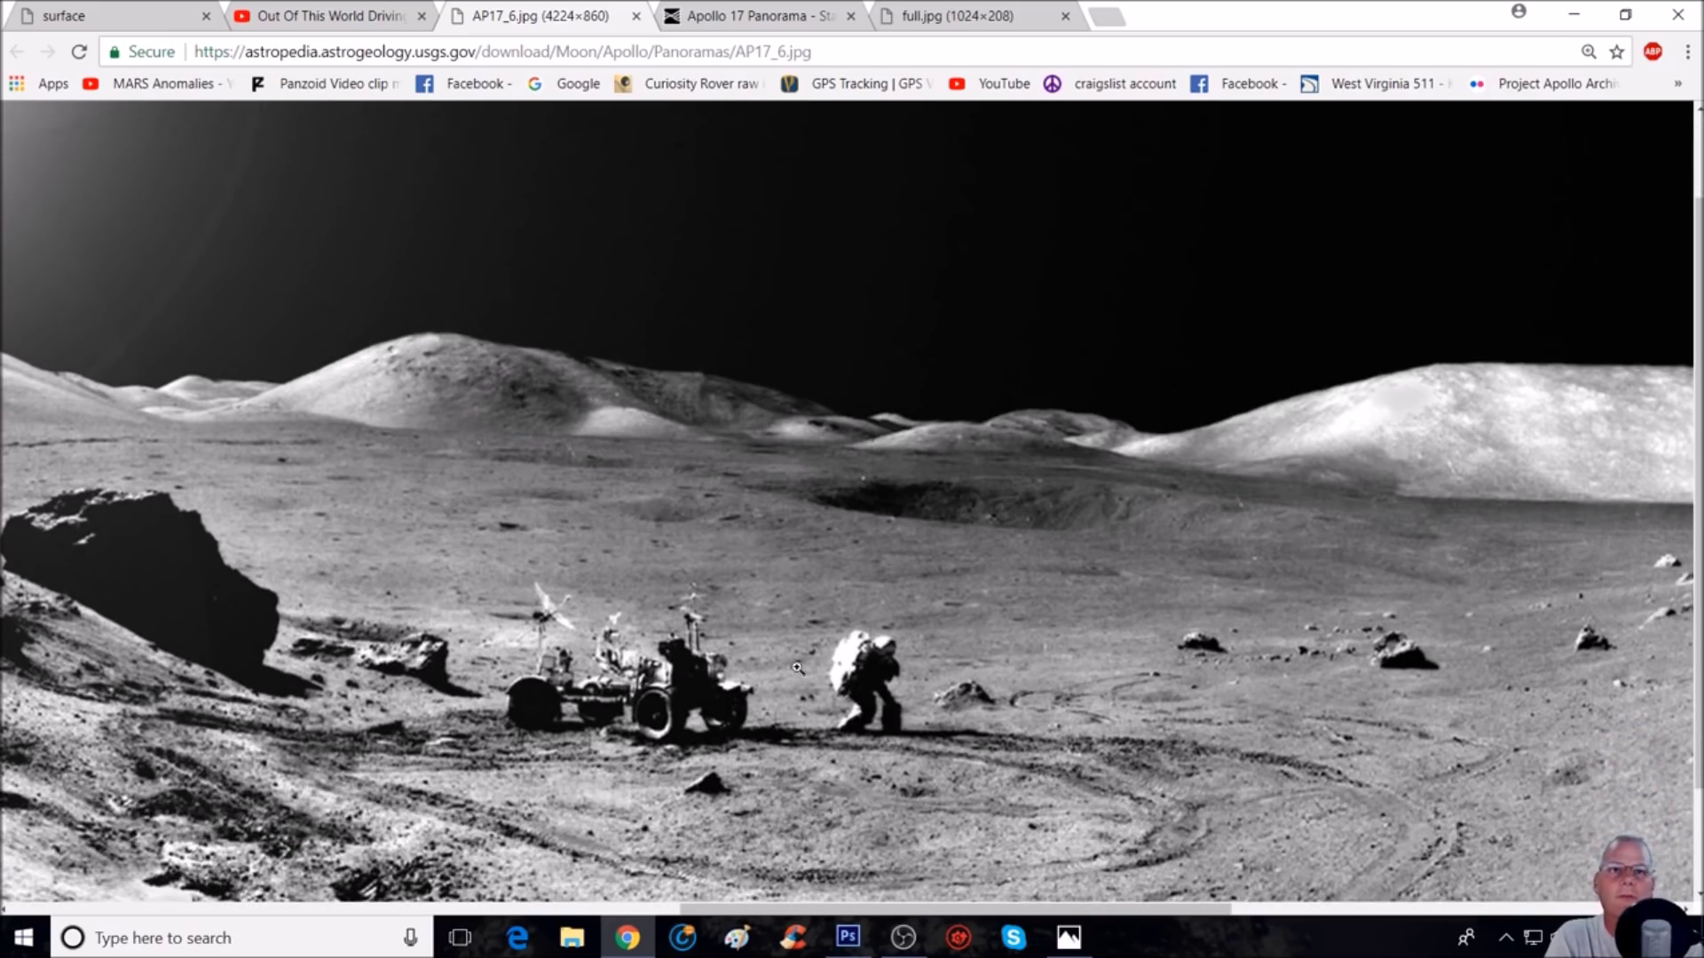
pyautogui.moveTo(1083, 910); pyautogui.dragTo(1207, 912)
pyautogui.scroll(-1, 1271, 634)
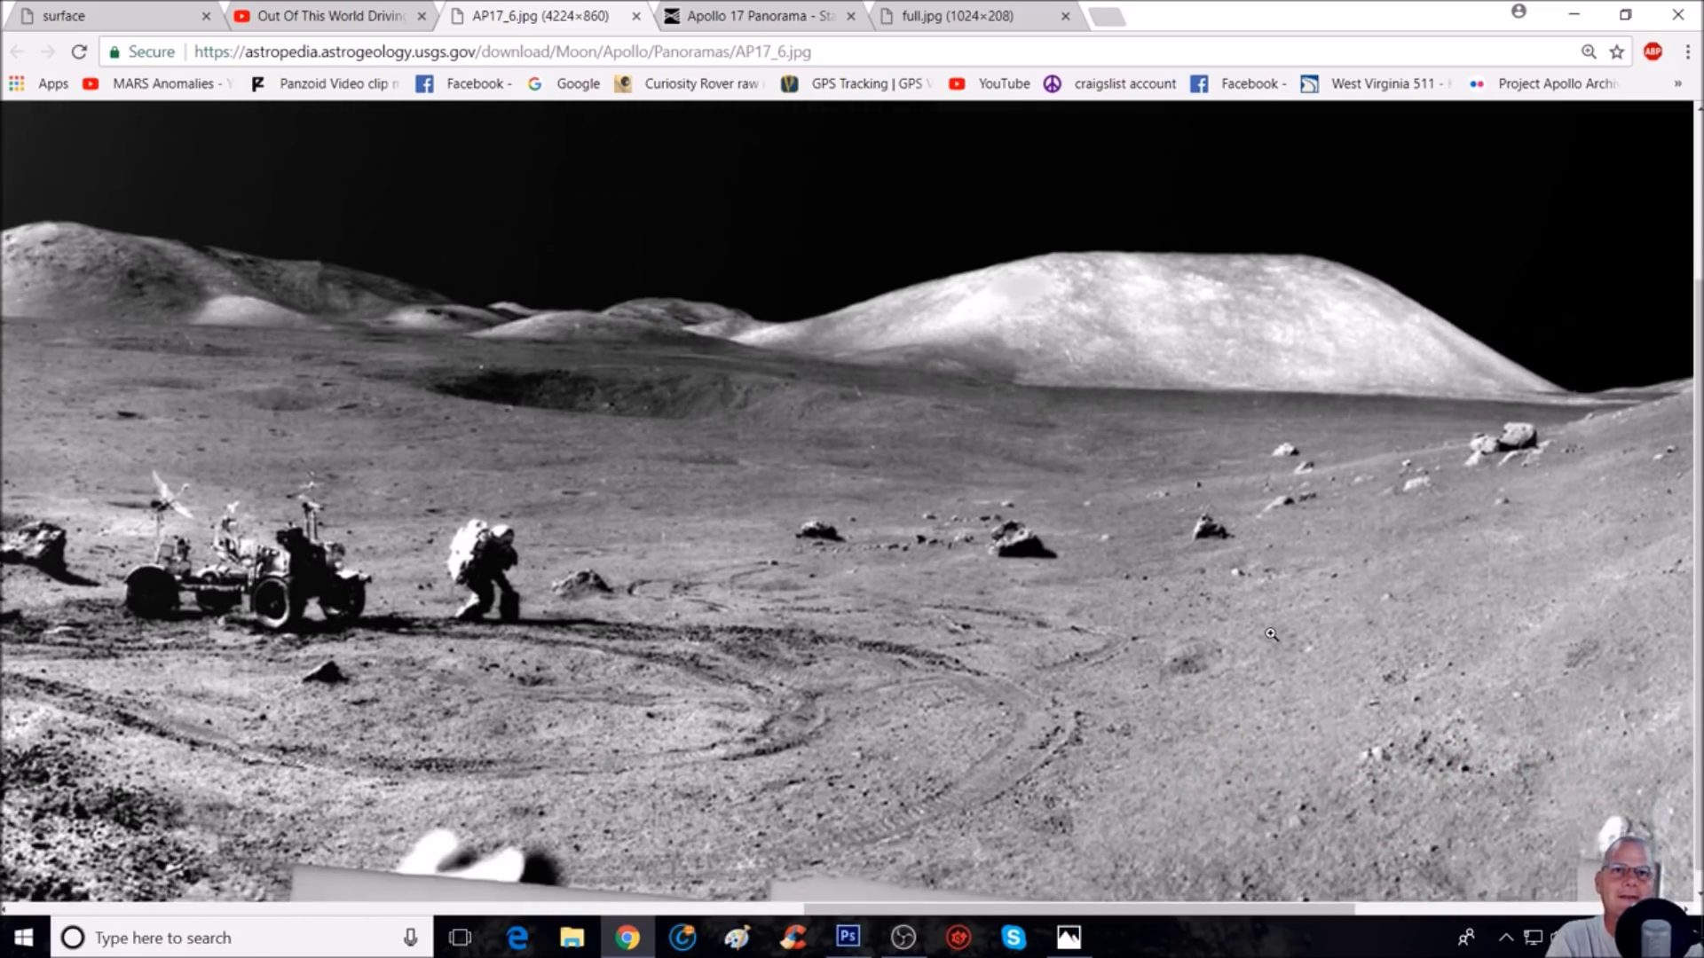
pyautogui.scroll(1, 1264, 634)
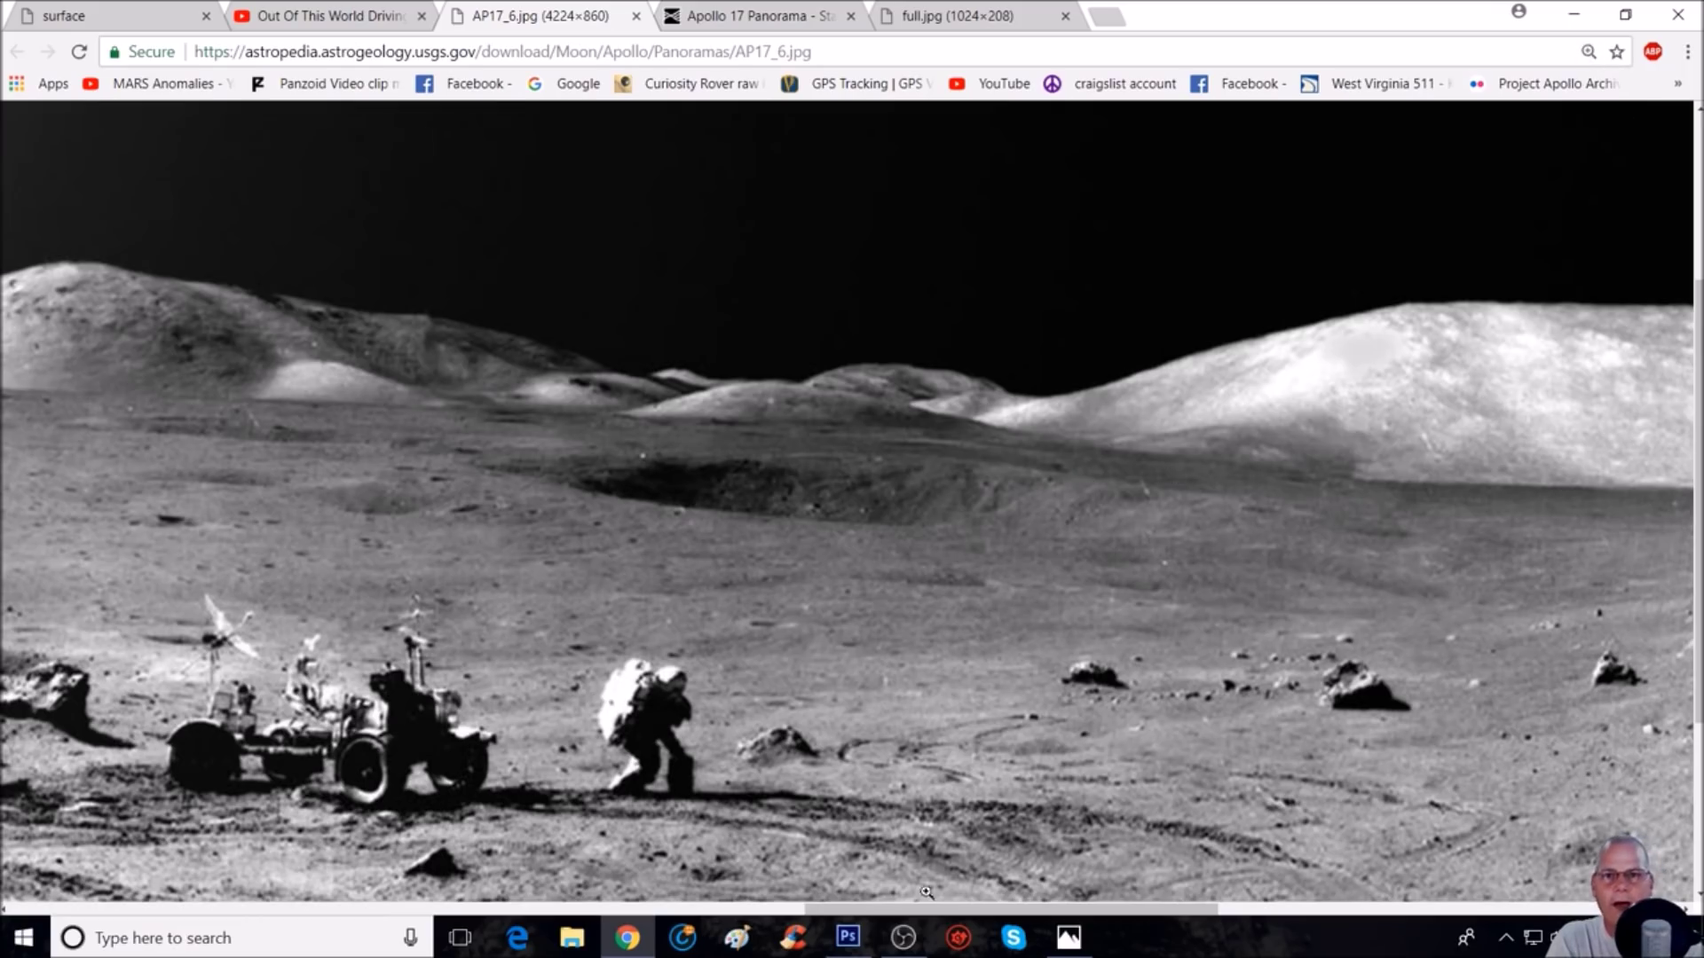
pyautogui.moveTo(954, 910); pyautogui.dragTo(1062, 899)
pyautogui.scroll(1, 1065, 892)
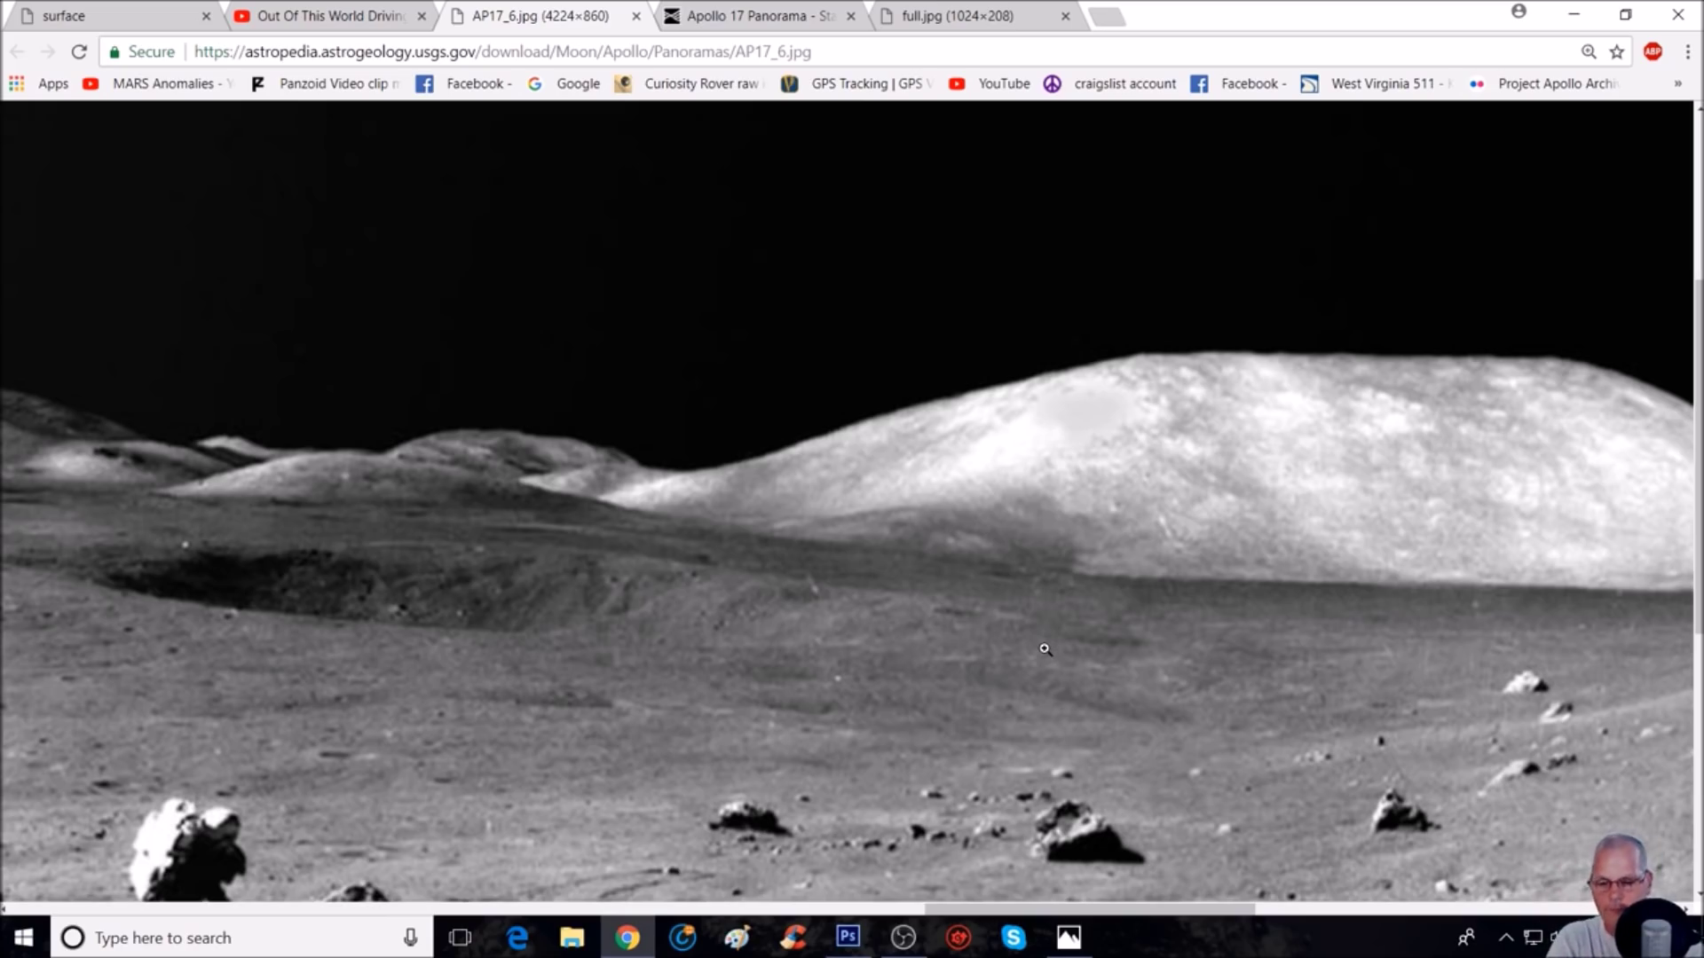
pyautogui.scroll(-3, 1044, 649)
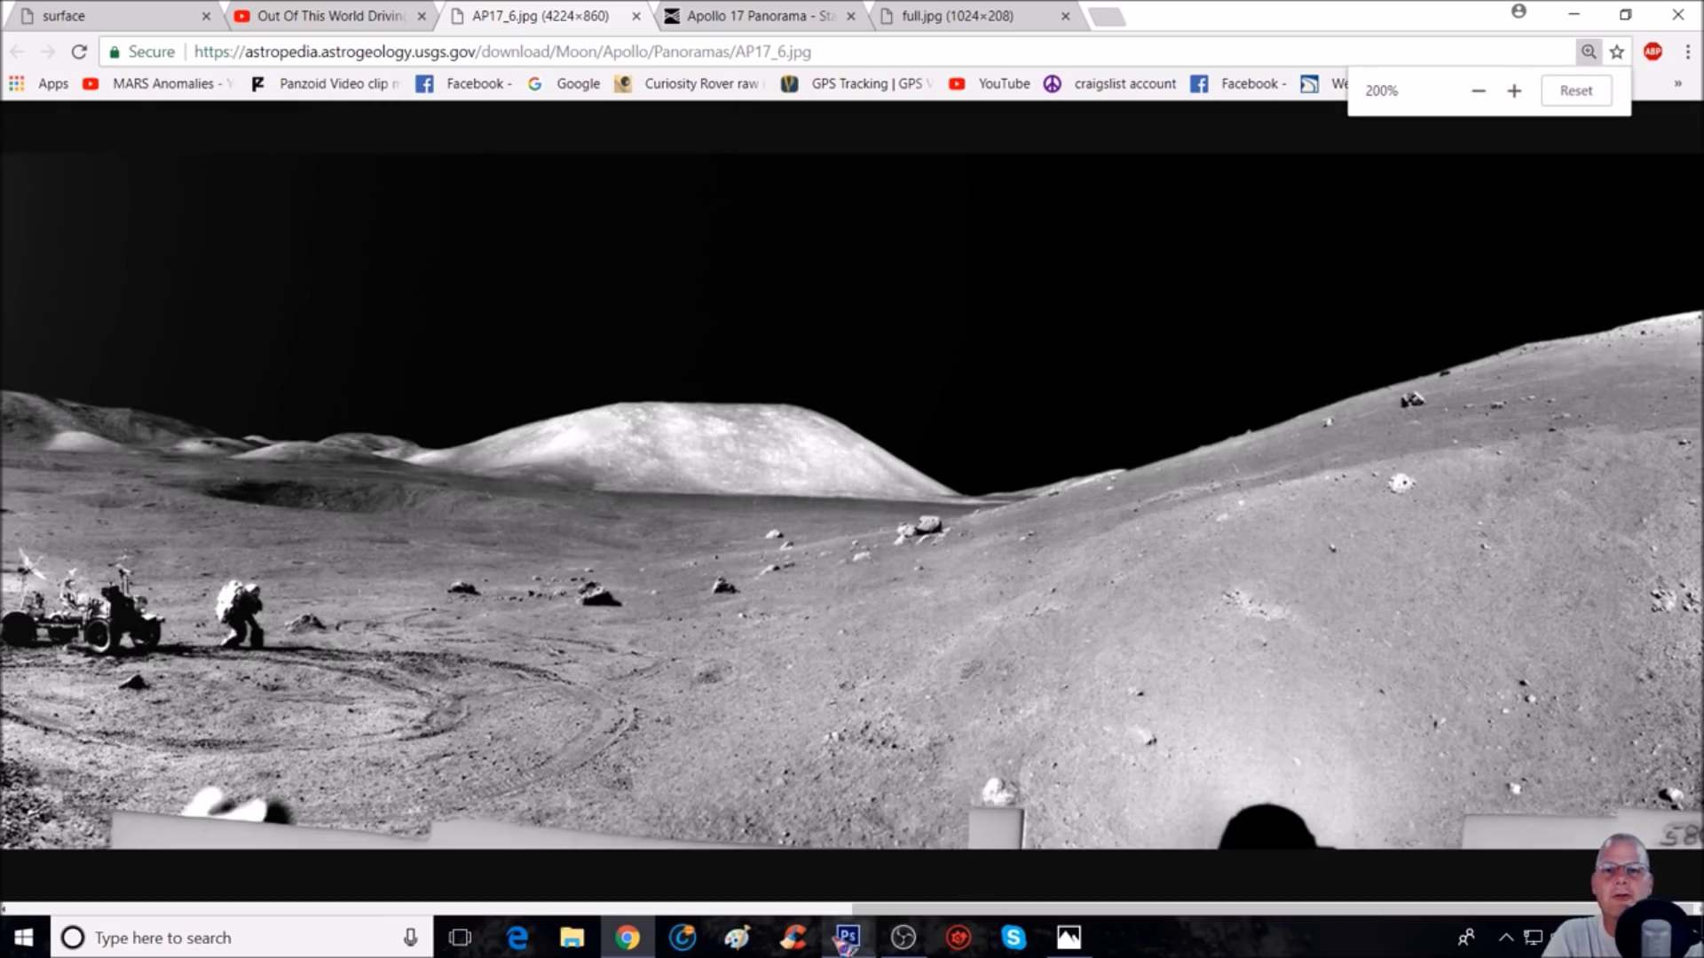
# Step: Switch to Photoshop, return the zoomed-in Apollo 17 photo to its Smart Sharpen history state and enlarge the central terrain
pyautogui.click(848, 939)
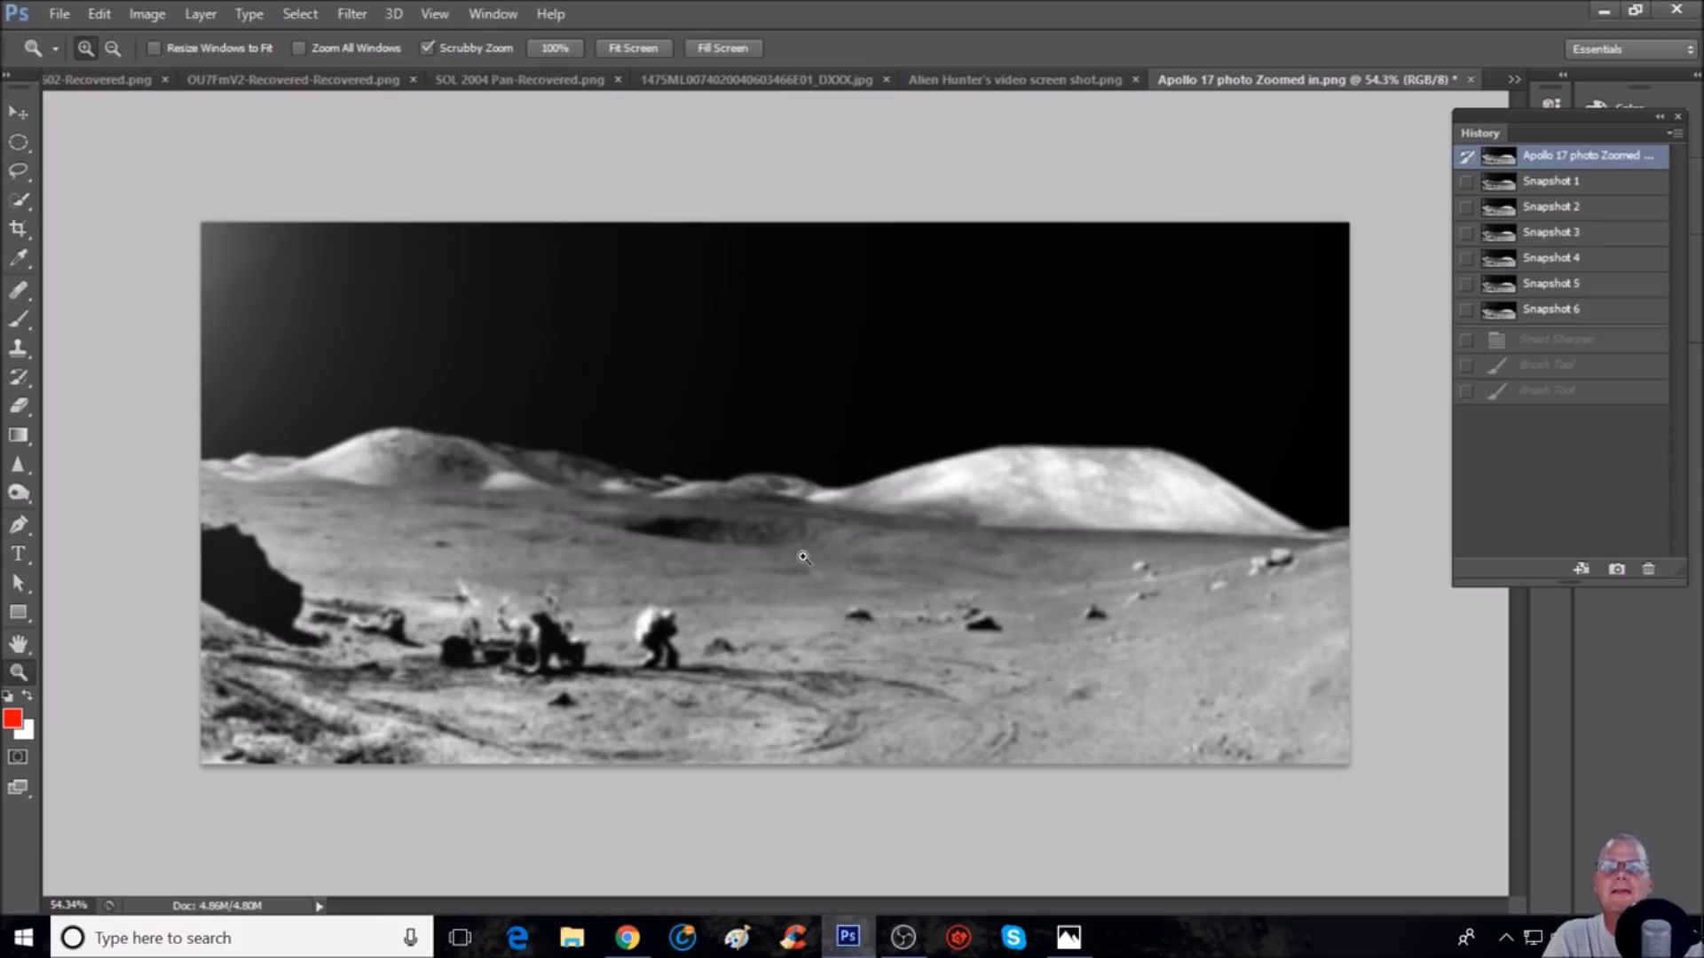
pyautogui.click(1555, 342)
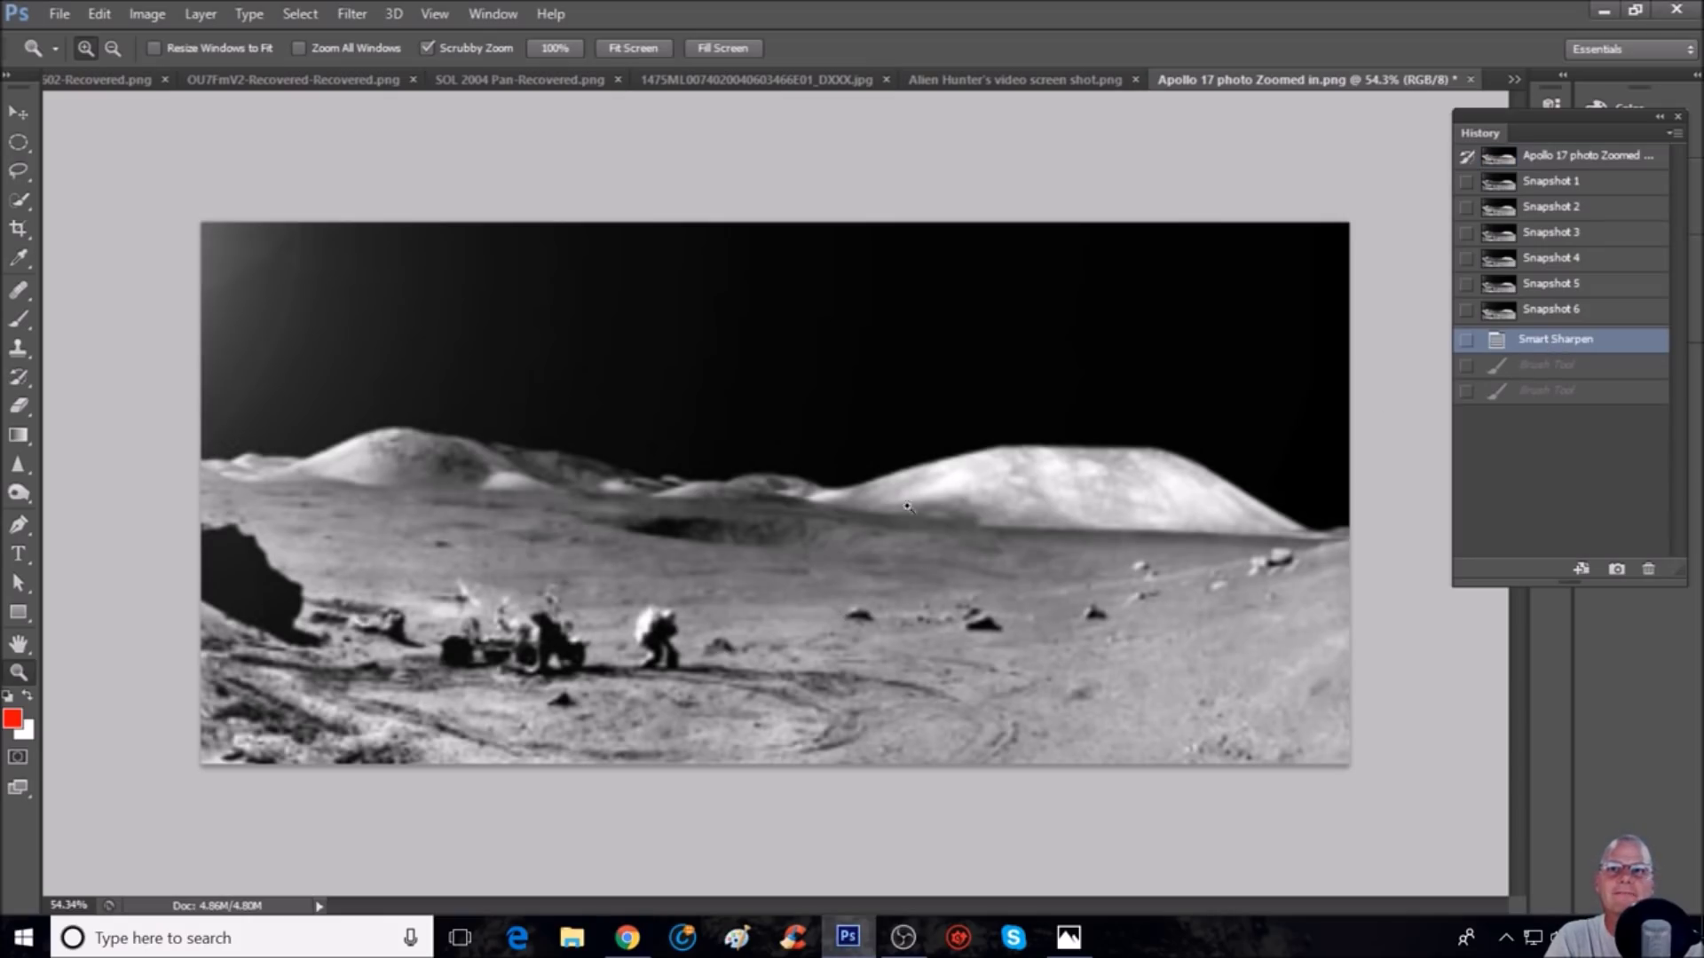
pyautogui.moveTo(865, 523)
pyautogui.mouseDown()
pyautogui.moveTo(936, 435)
pyautogui.moveTo(885, 531)
pyautogui.mouseUp()
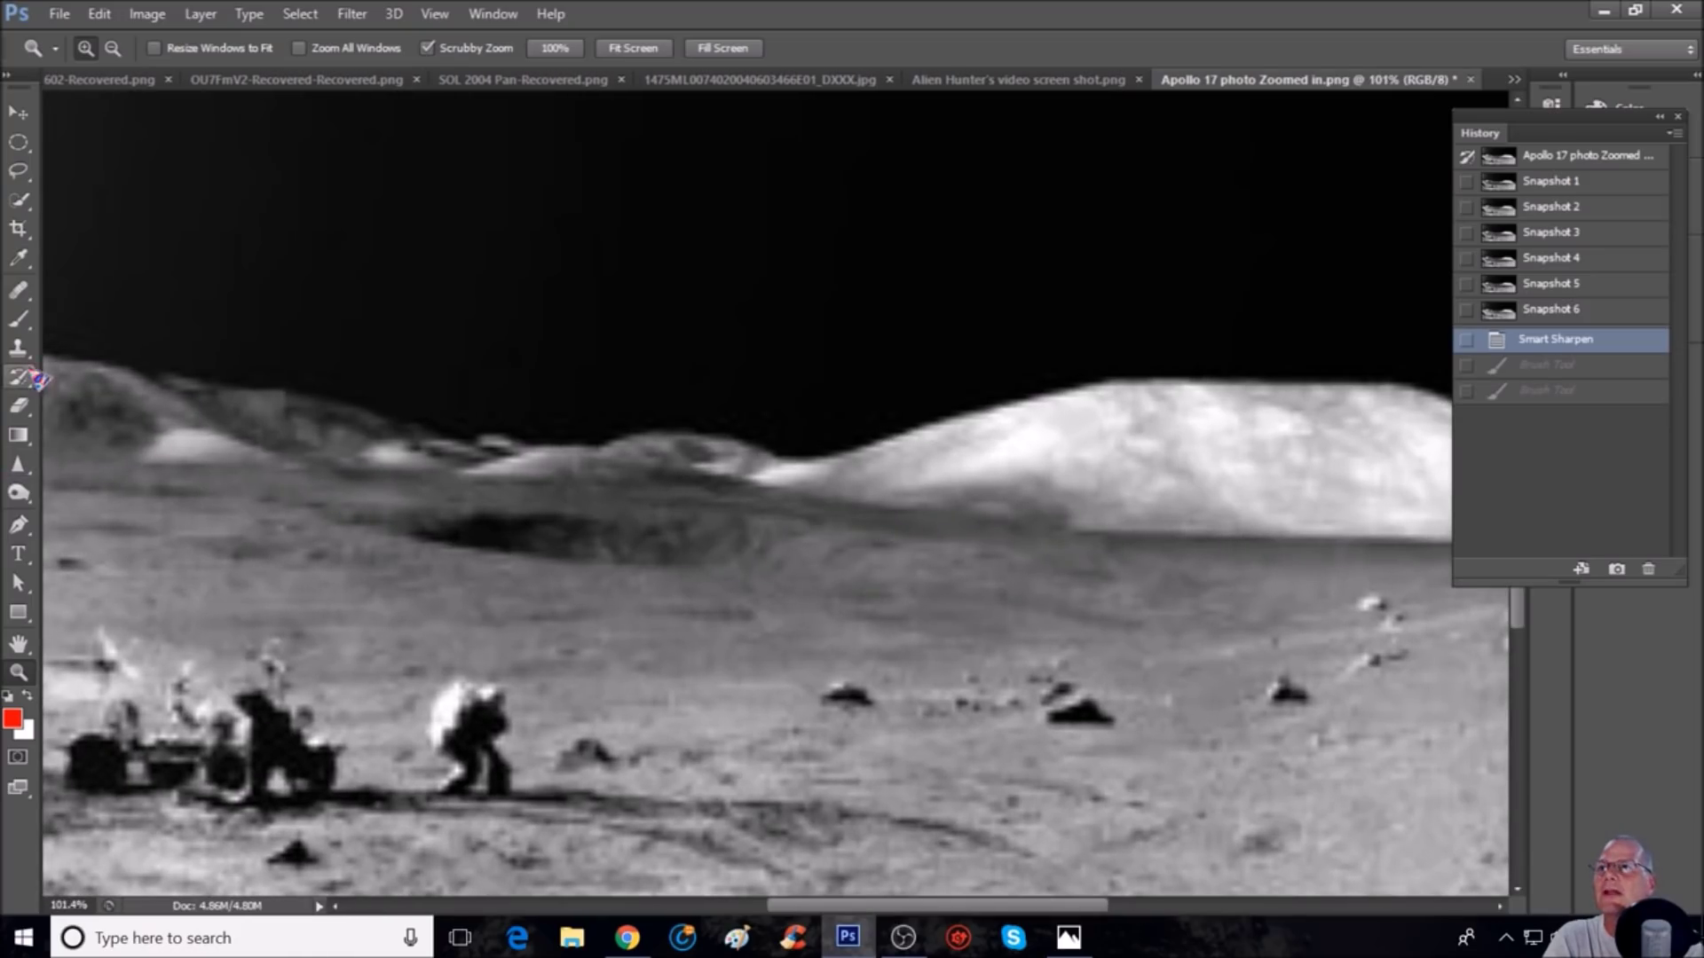
# Step: Circle the grey ground at the foot of the bright hill with the red Brush
pyautogui.click(19, 319)
pyautogui.moveTo(751, 507)
pyautogui.mouseDown()
pyautogui.moveTo(716, 540)
pyautogui.moveTo(721, 595)
pyautogui.mouseUp()
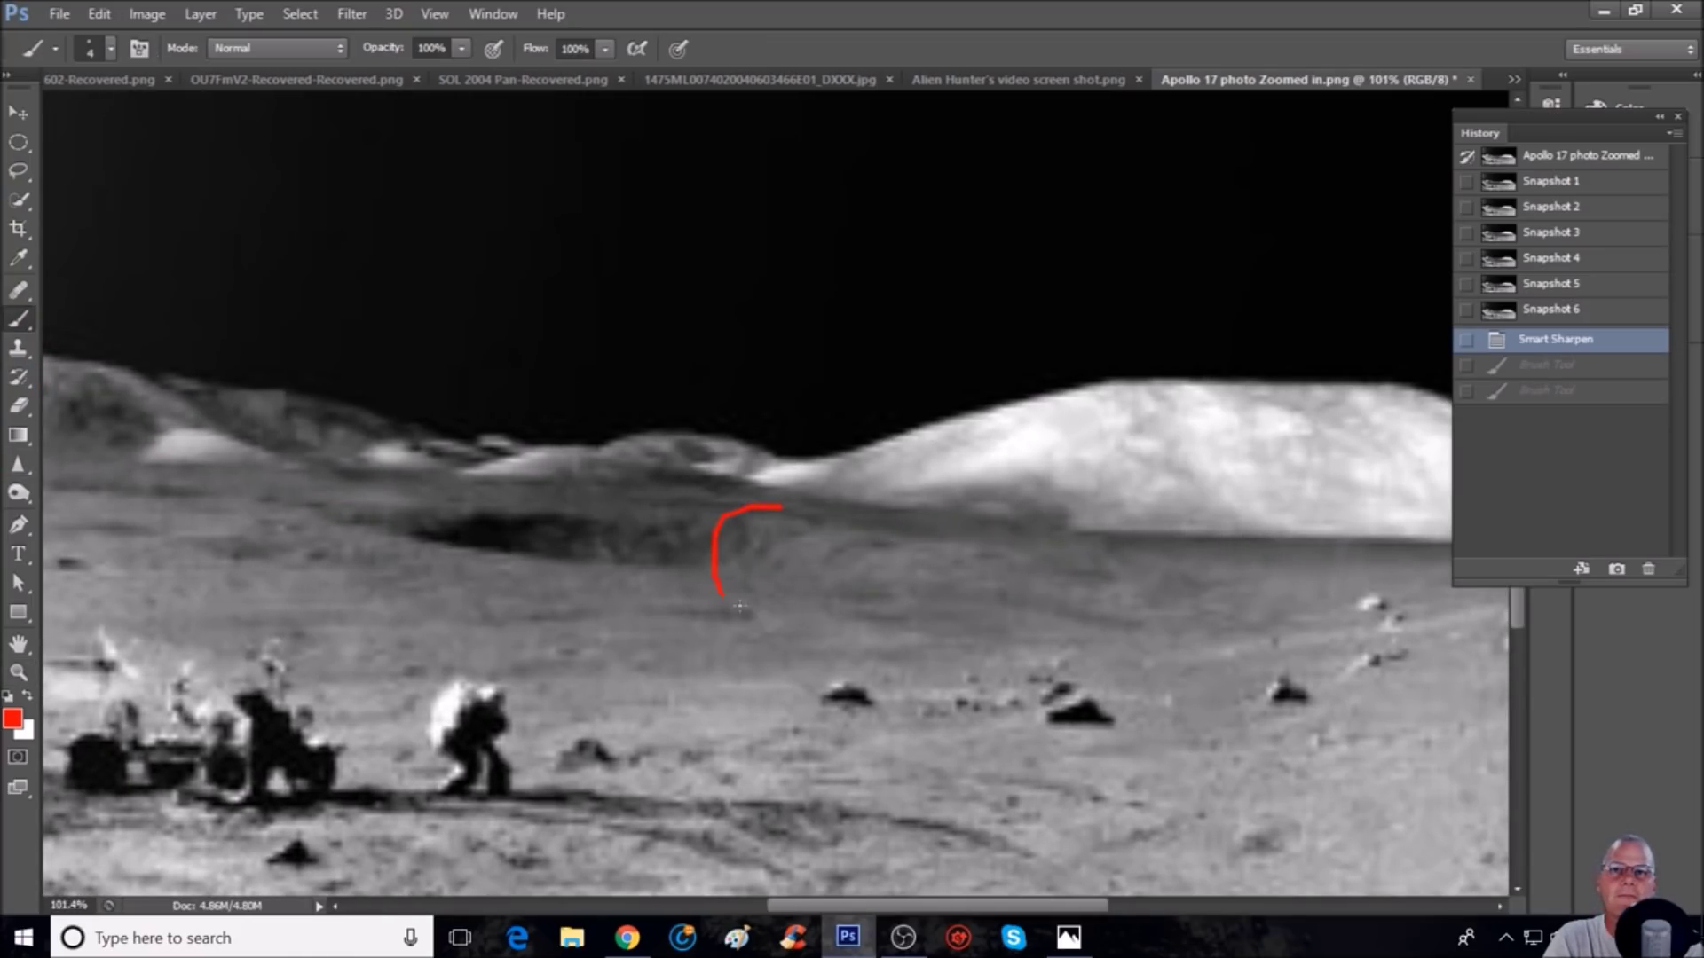
pyautogui.moveTo(961, 629)
pyautogui.mouseDown()
pyautogui.moveTo(1160, 634)
pyautogui.moveTo(1188, 532)
pyautogui.moveTo(1072, 498)
pyautogui.moveTo(835, 491)
pyautogui.moveTo(743, 509)
pyautogui.mouseUp()
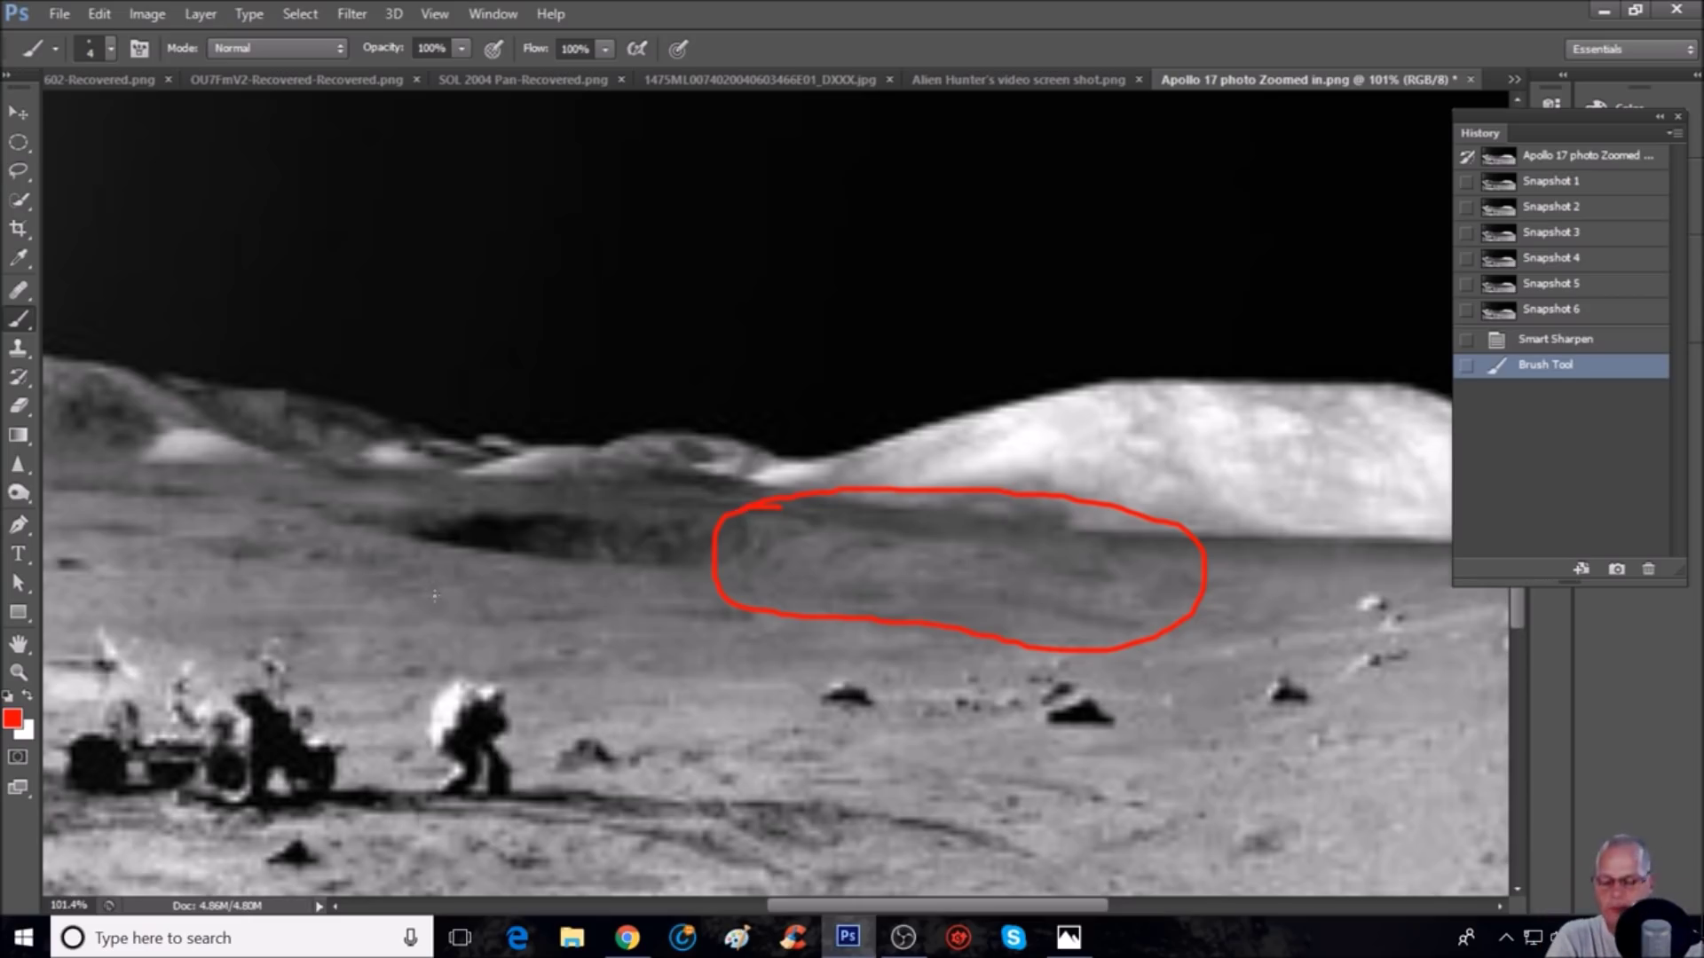
# Step: Try outlining the wide plain behind the rover in red, and revert to the state with only the first circle
pyautogui.hotkey('ctrl', '1')
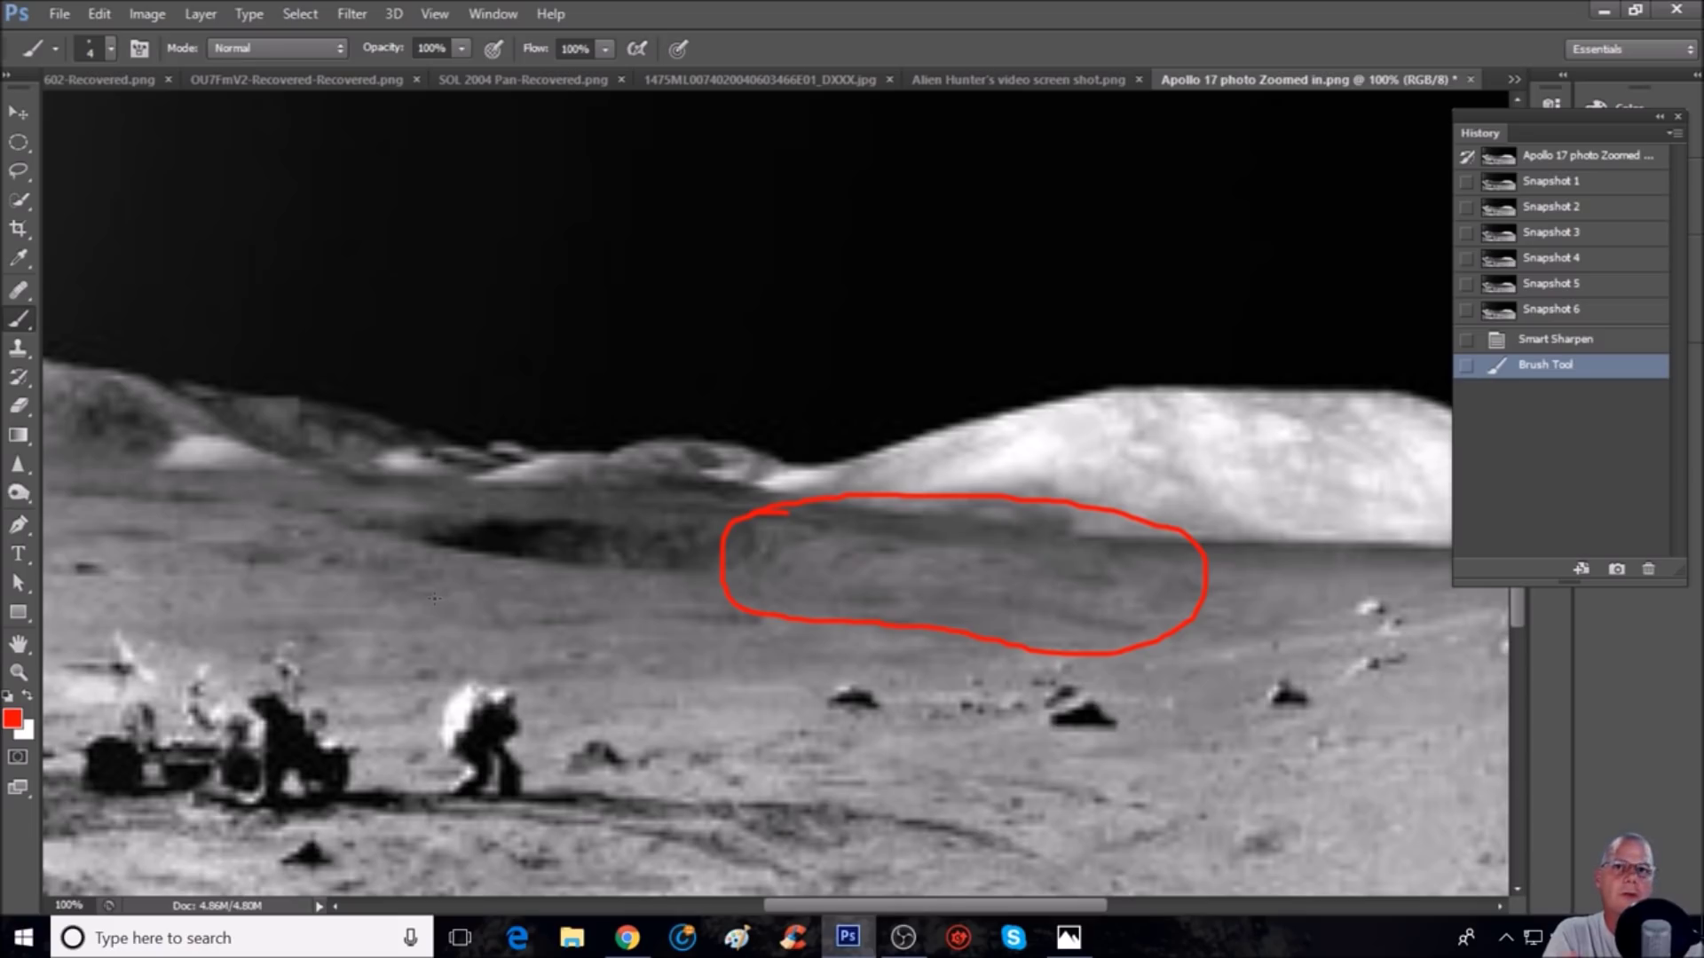
pyautogui.hotkey('ctrl', '-')
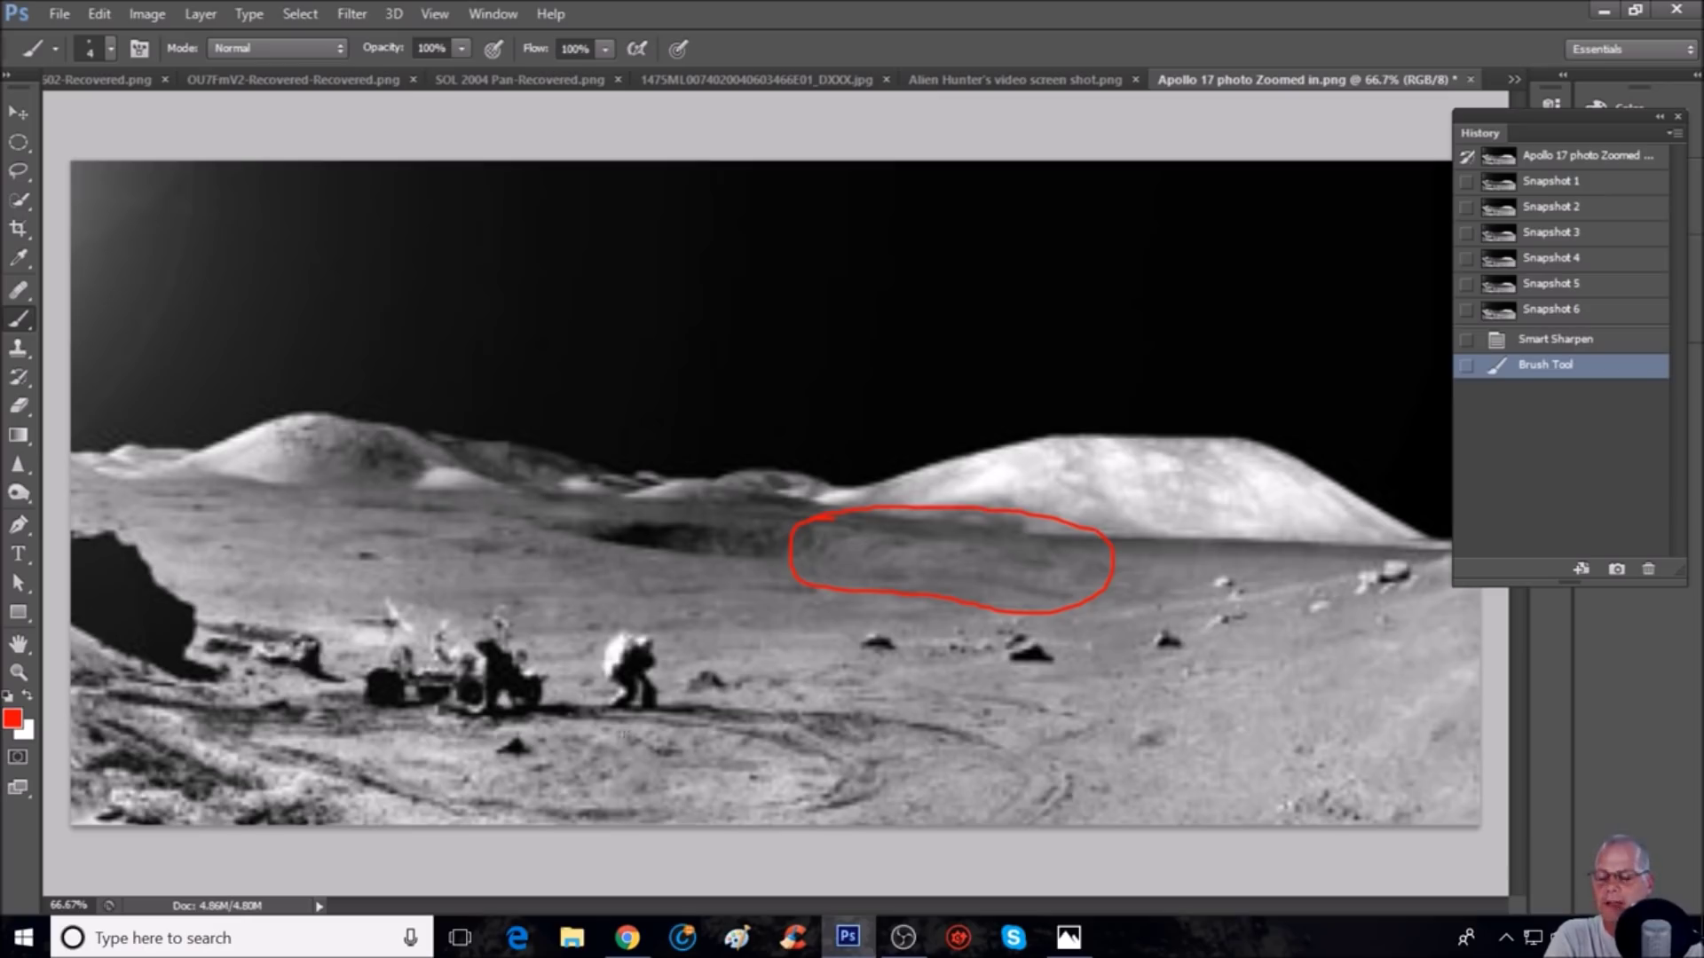
pyautogui.moveTo(221, 441)
pyautogui.mouseDown()
pyautogui.moveTo(143, 508)
pyautogui.moveTo(157, 567)
pyautogui.moveTo(500, 618)
pyautogui.moveTo(691, 623)
pyautogui.moveTo(759, 601)
pyautogui.mouseUp()
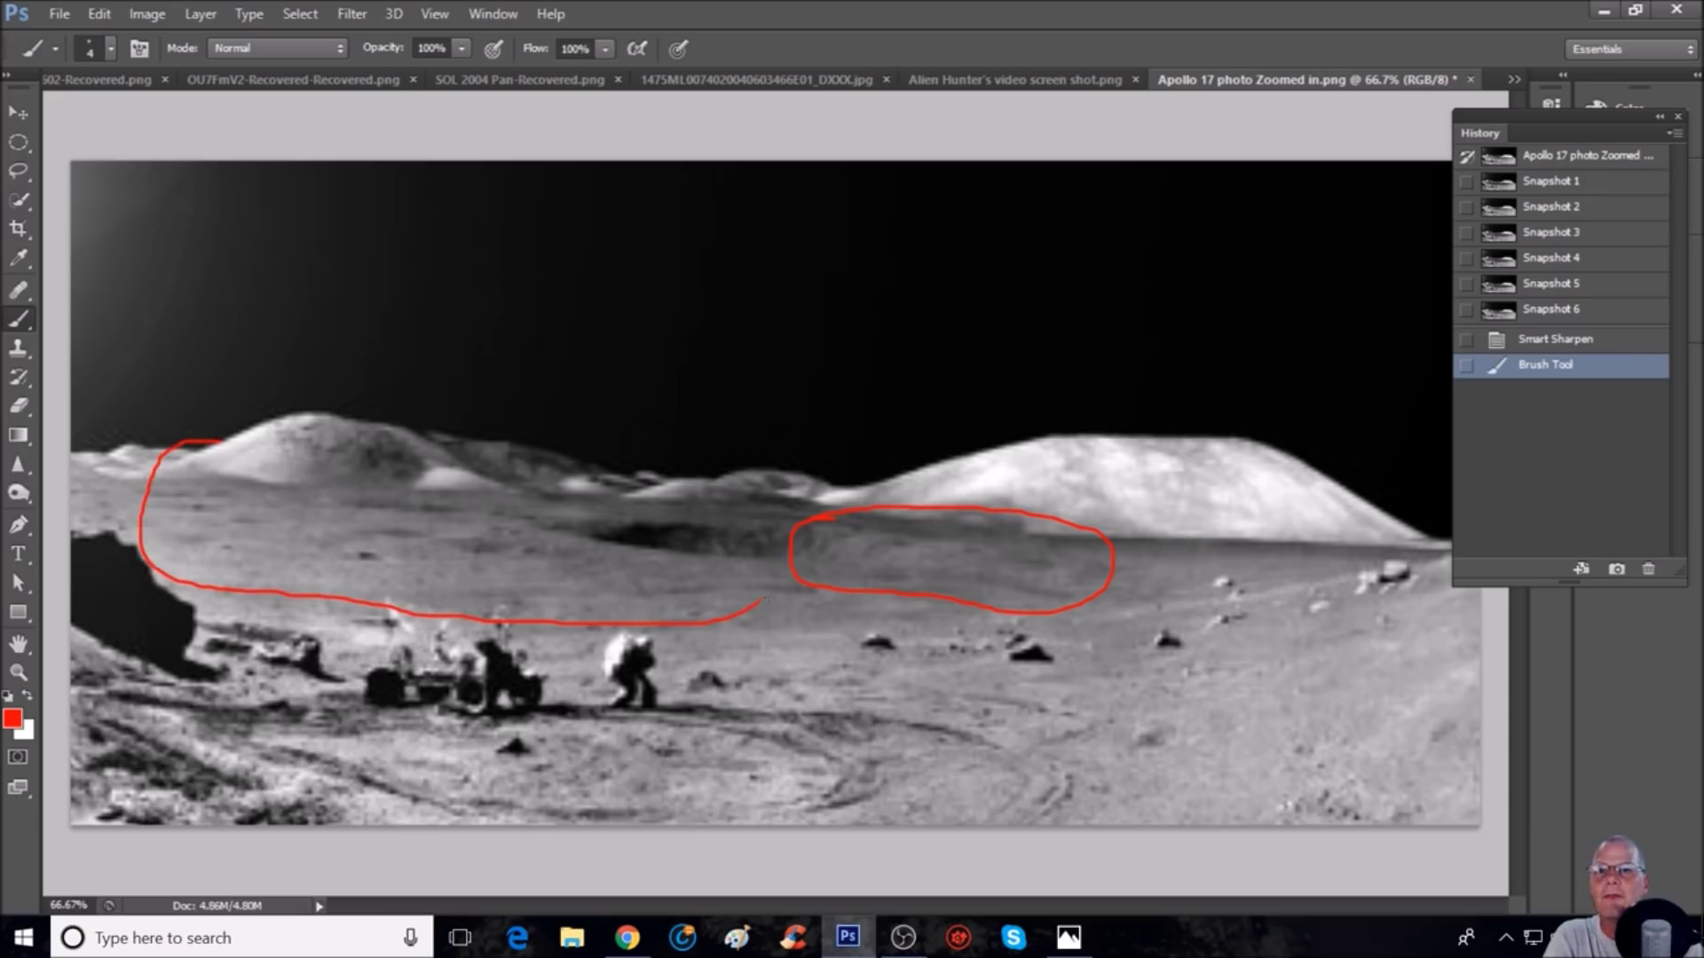
pyautogui.click(1562, 364)
# Step: Draw a red box around the crater's right part, overlapping the edge of the circled ground
pyautogui.hotkey('ctrl', '+')
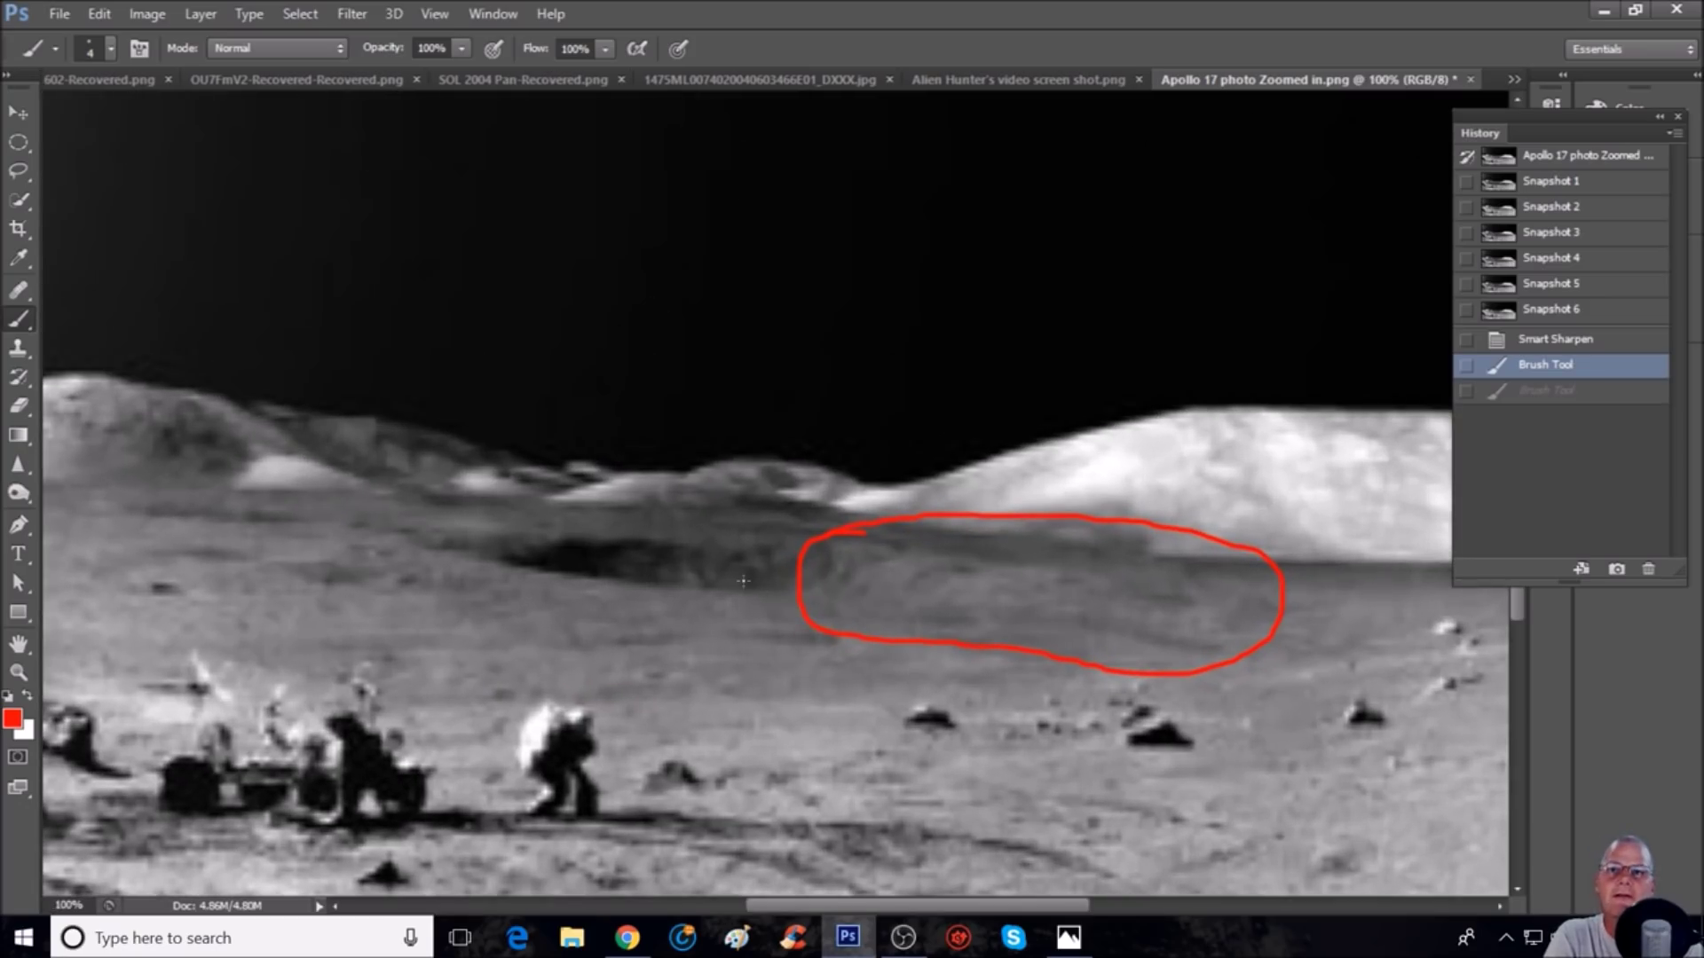
pyautogui.moveTo(682, 518); pyautogui.dragTo(696, 584)
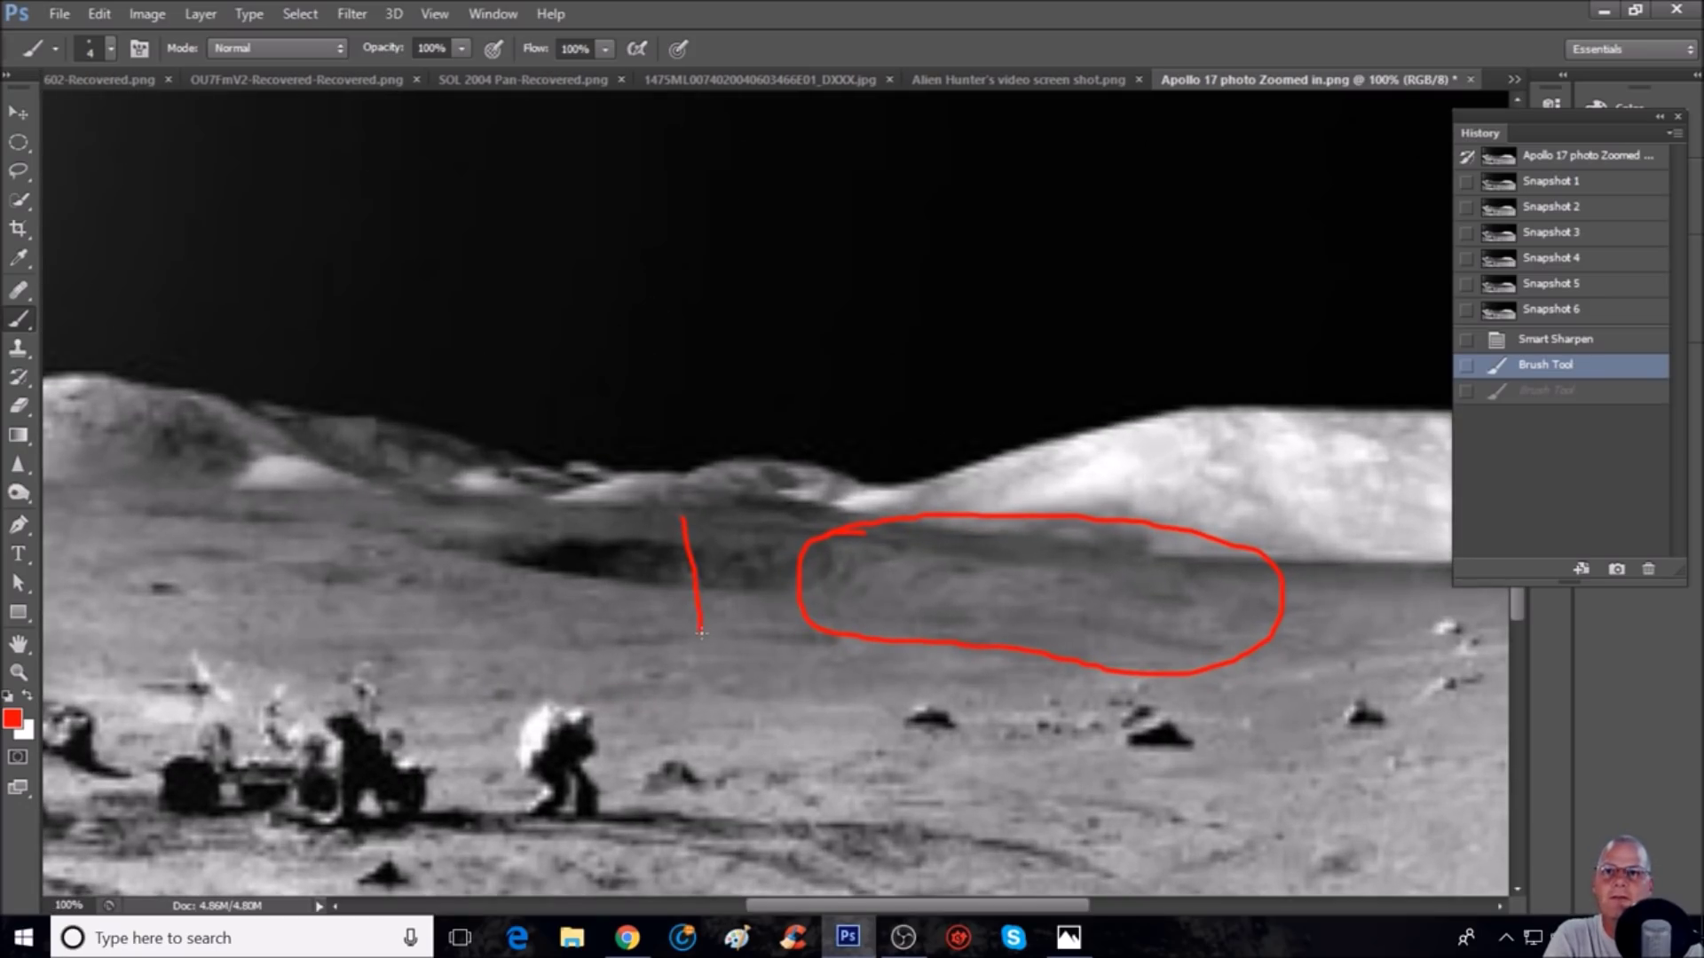
pyautogui.moveTo(828, 601)
pyautogui.mouseDown()
pyautogui.moveTo(814, 525)
pyautogui.moveTo(664, 517)
pyautogui.mouseUp()
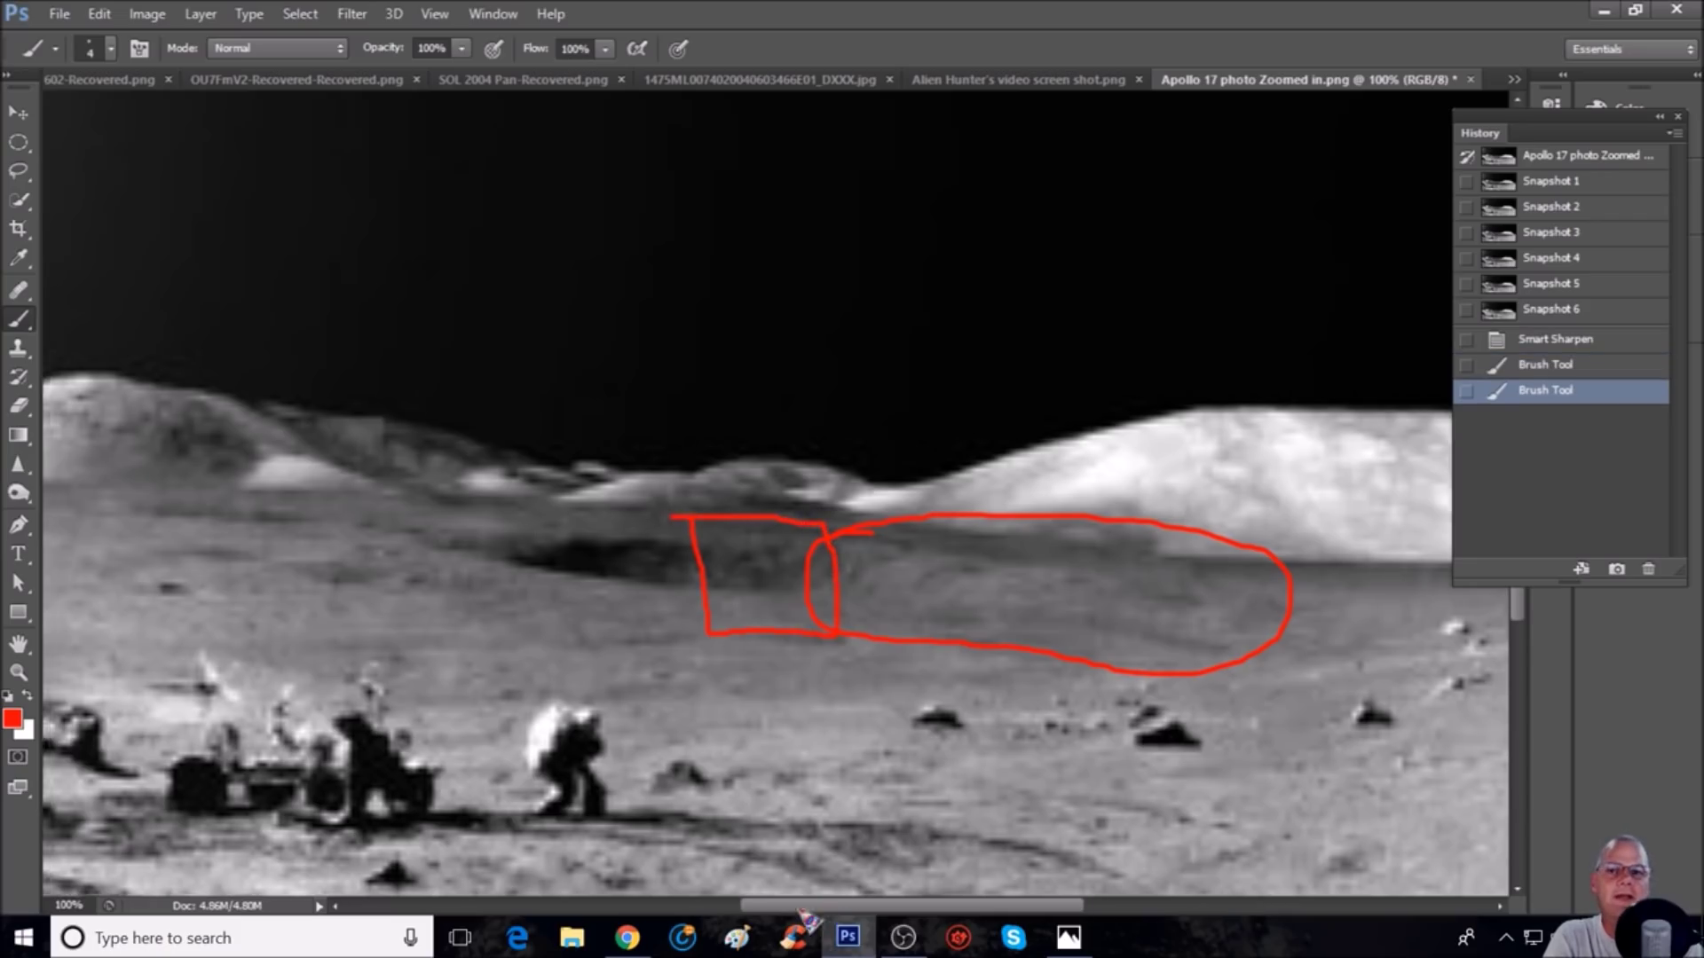
# Step: Outline two adjacent open-topped boxes in red on the plain behind the rover, left of the crater
pyautogui.hscroll(-4, 772, 492)
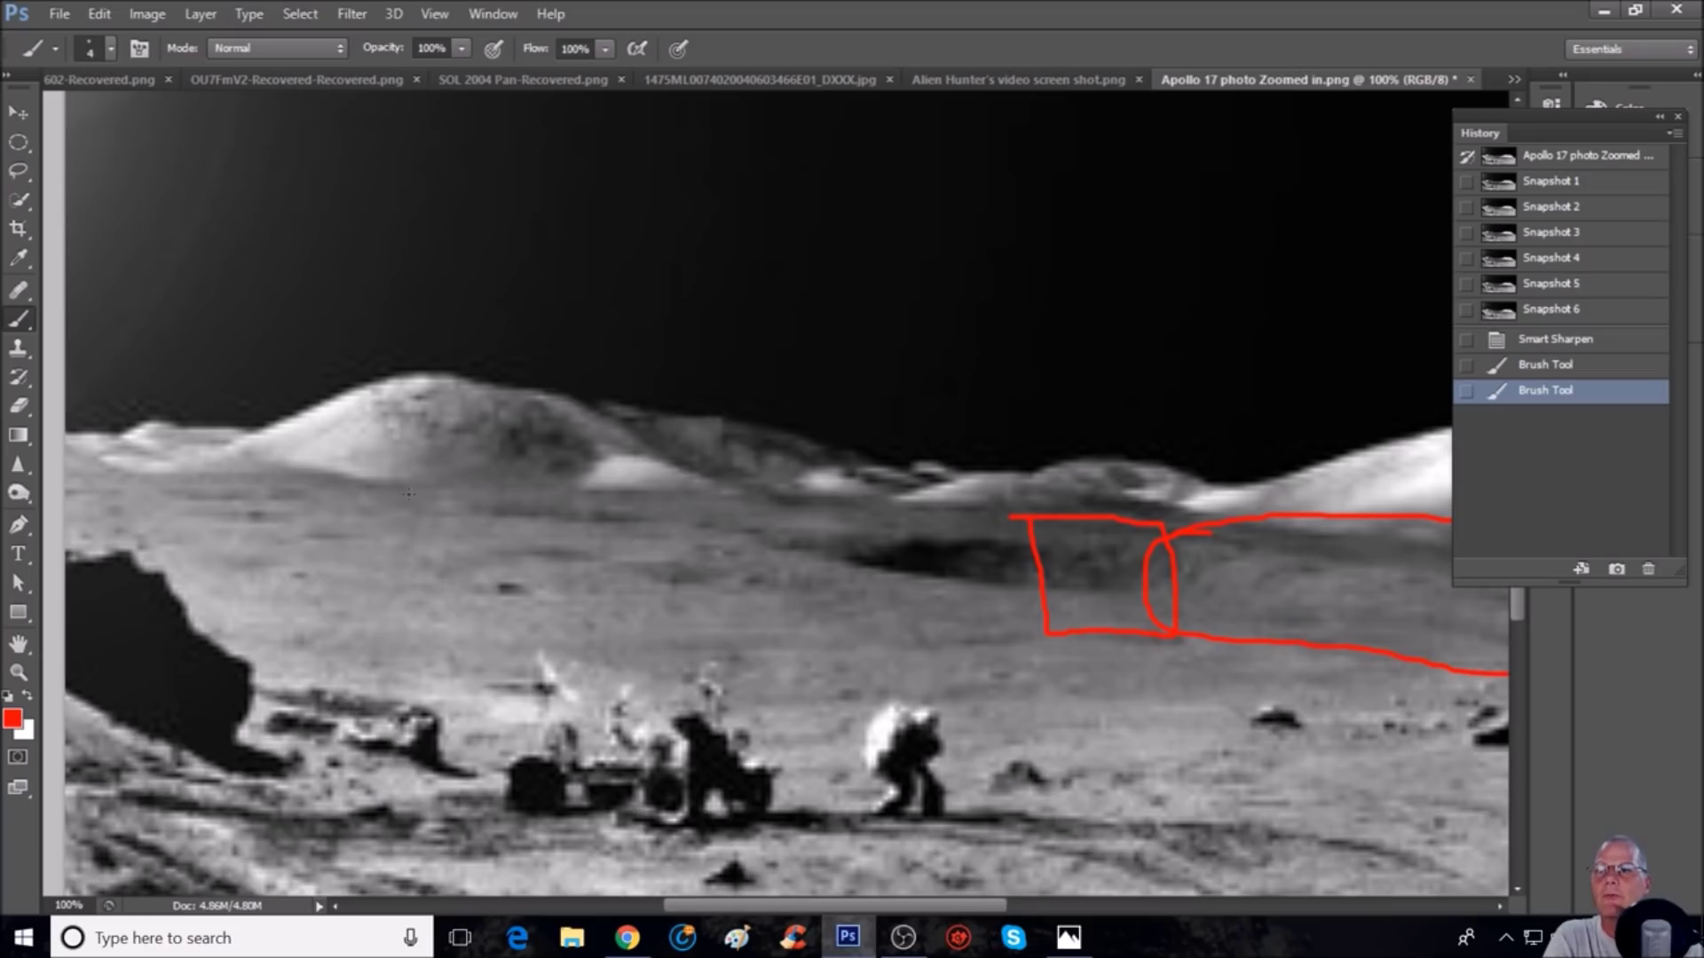
pyautogui.moveTo(424, 494)
pyautogui.mouseDown()
pyautogui.moveTo(384, 649)
pyautogui.moveTo(588, 657)
pyautogui.moveTo(592, 487)
pyautogui.mouseUp()
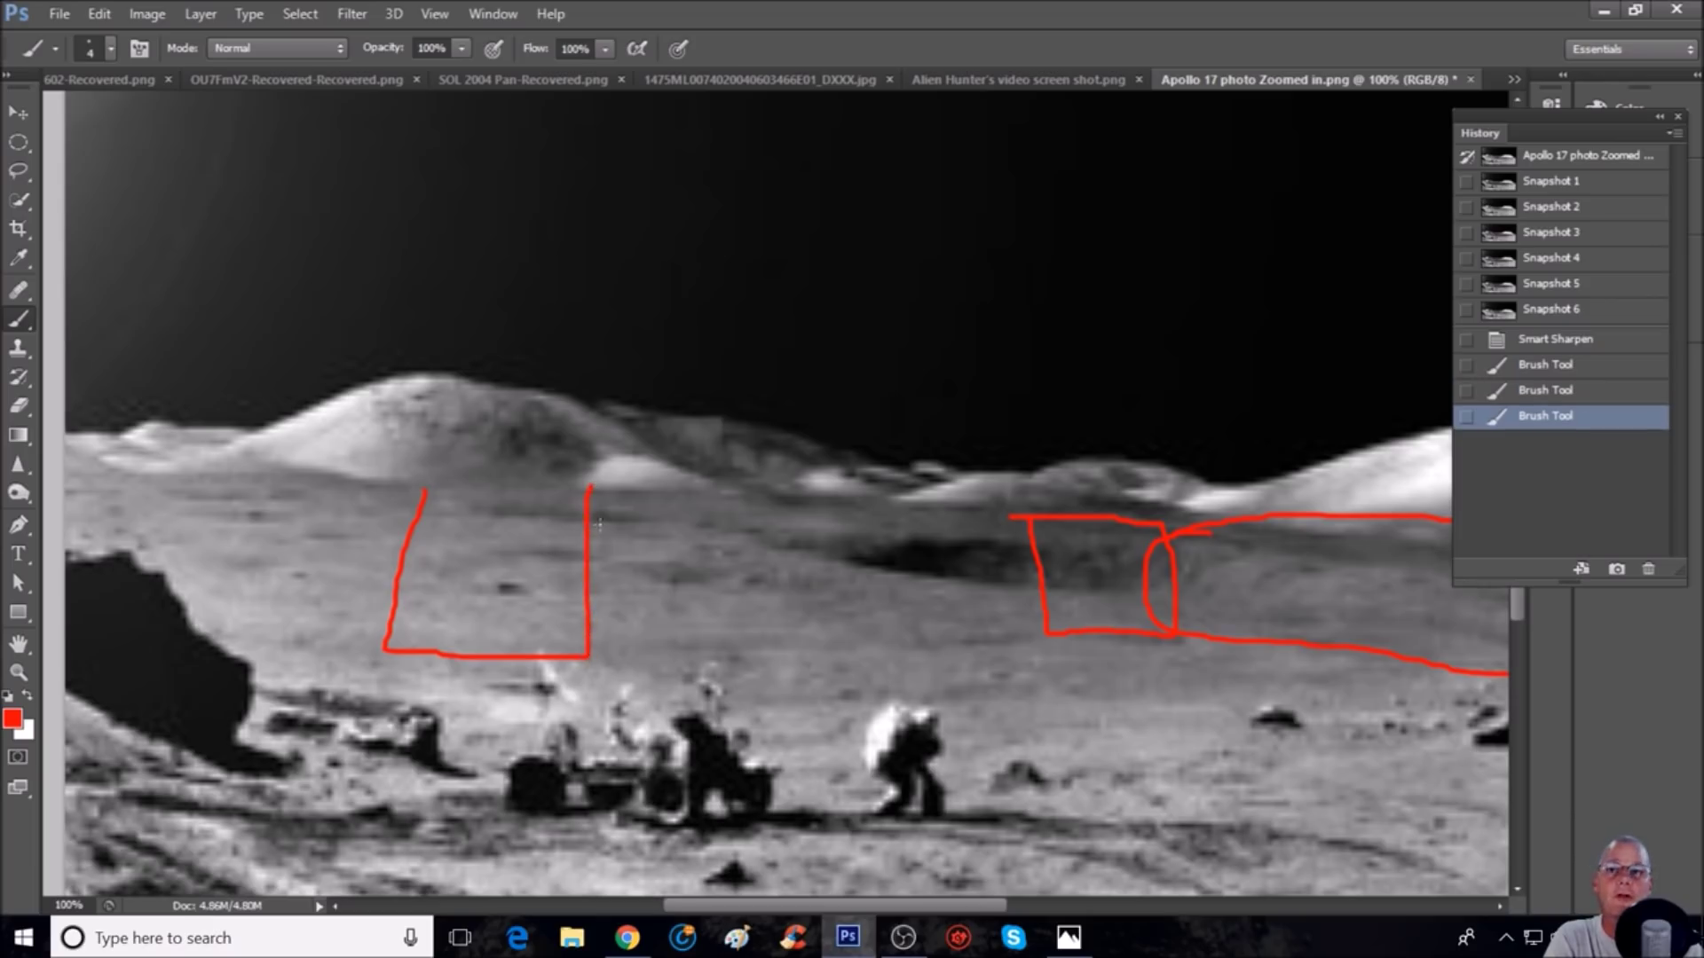
pyautogui.moveTo(613, 583)
pyautogui.mouseDown()
pyautogui.moveTo(614, 653)
pyautogui.moveTo(836, 649)
pyautogui.mouseUp()
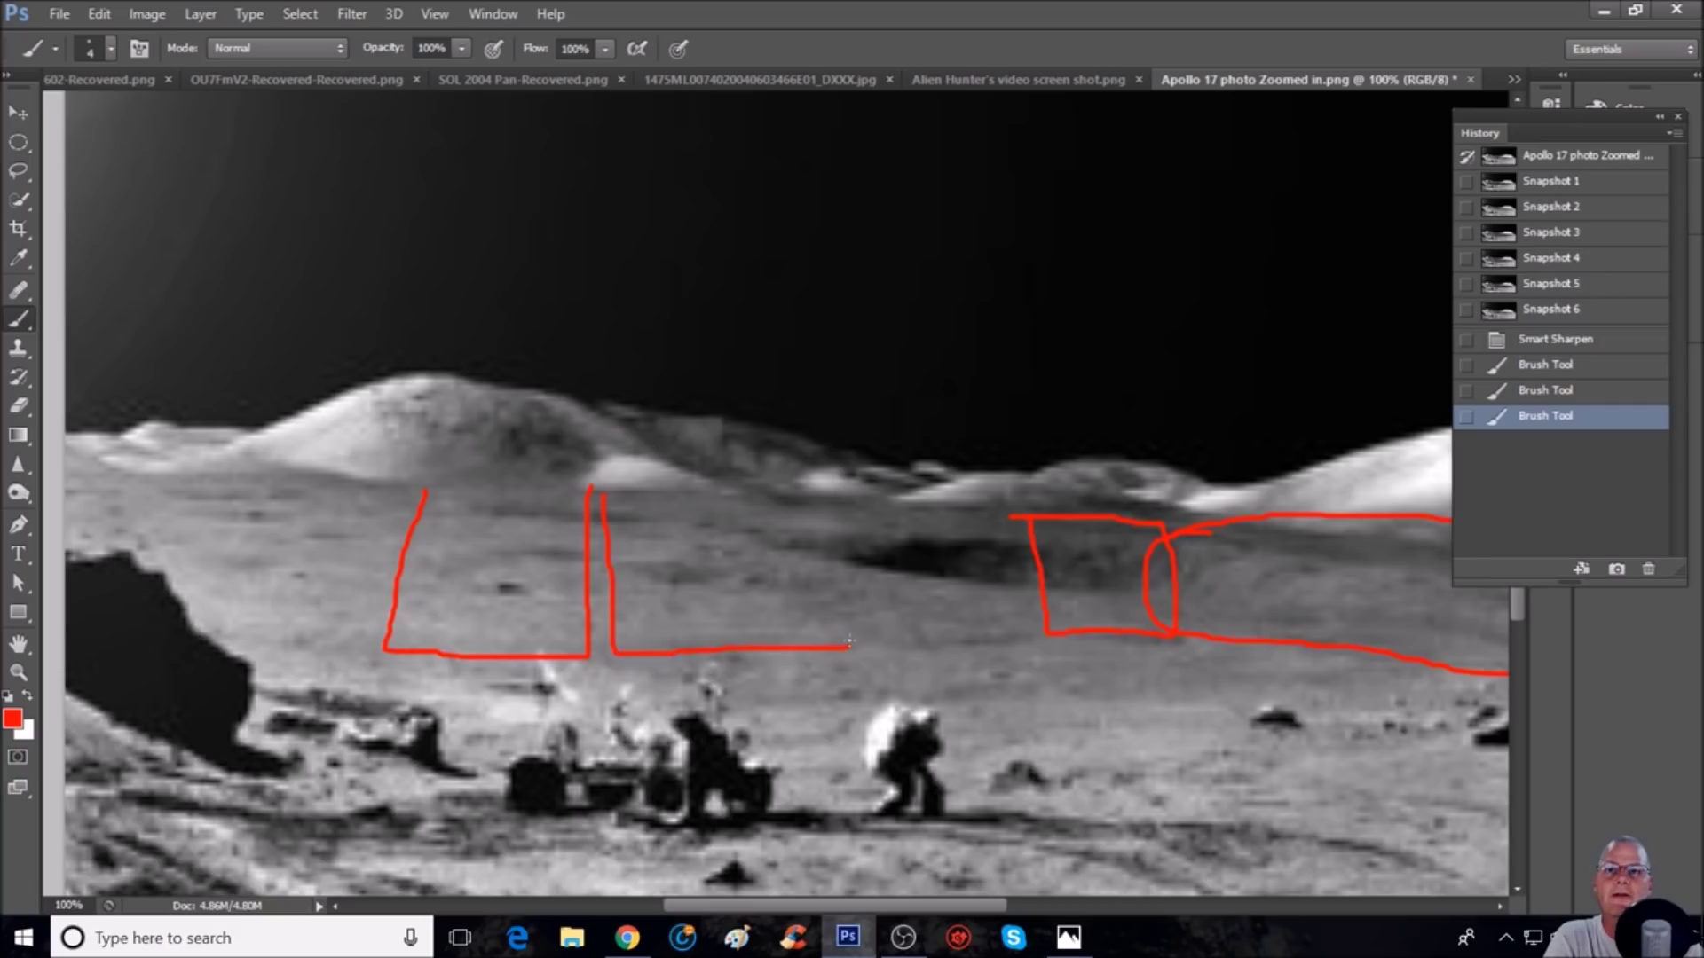
pyautogui.moveTo(810, 517); pyautogui.dragTo(805, 500)
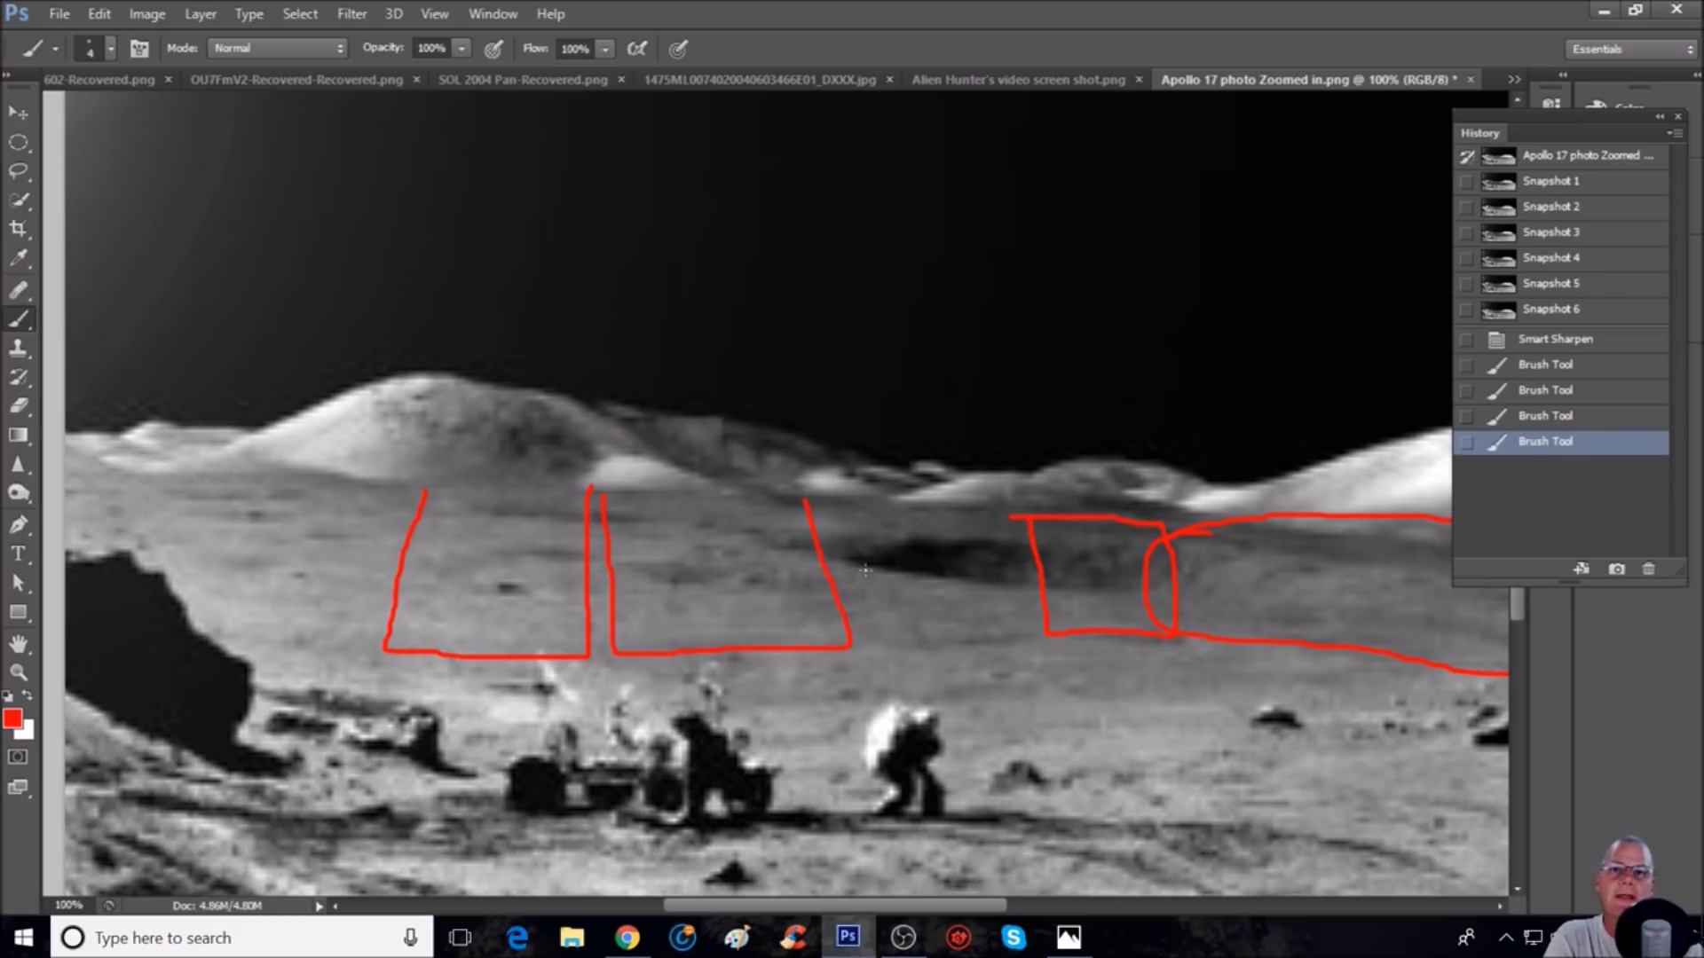
# Step: Undo the stray brush stroke beside the second box and mark the gap below the dark crater with L-shaped red strokes
pyautogui.moveTo(851, 612); pyautogui.dragTo(853, 631)
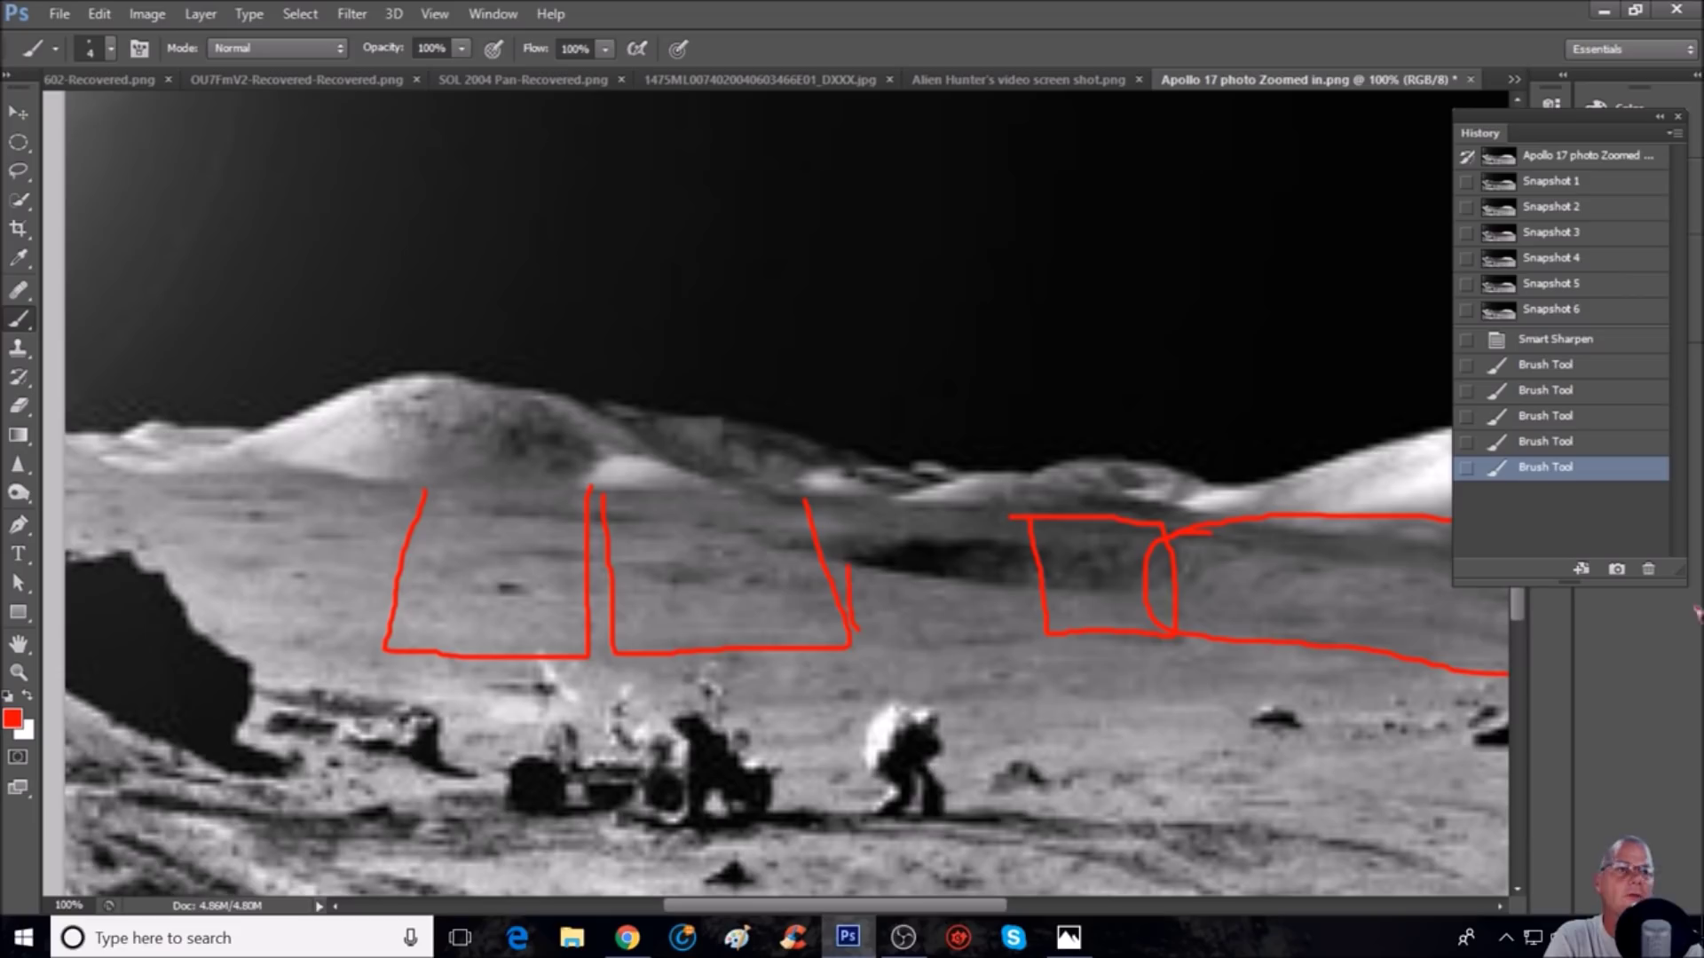
pyautogui.hotkey('ctrl', 'z')
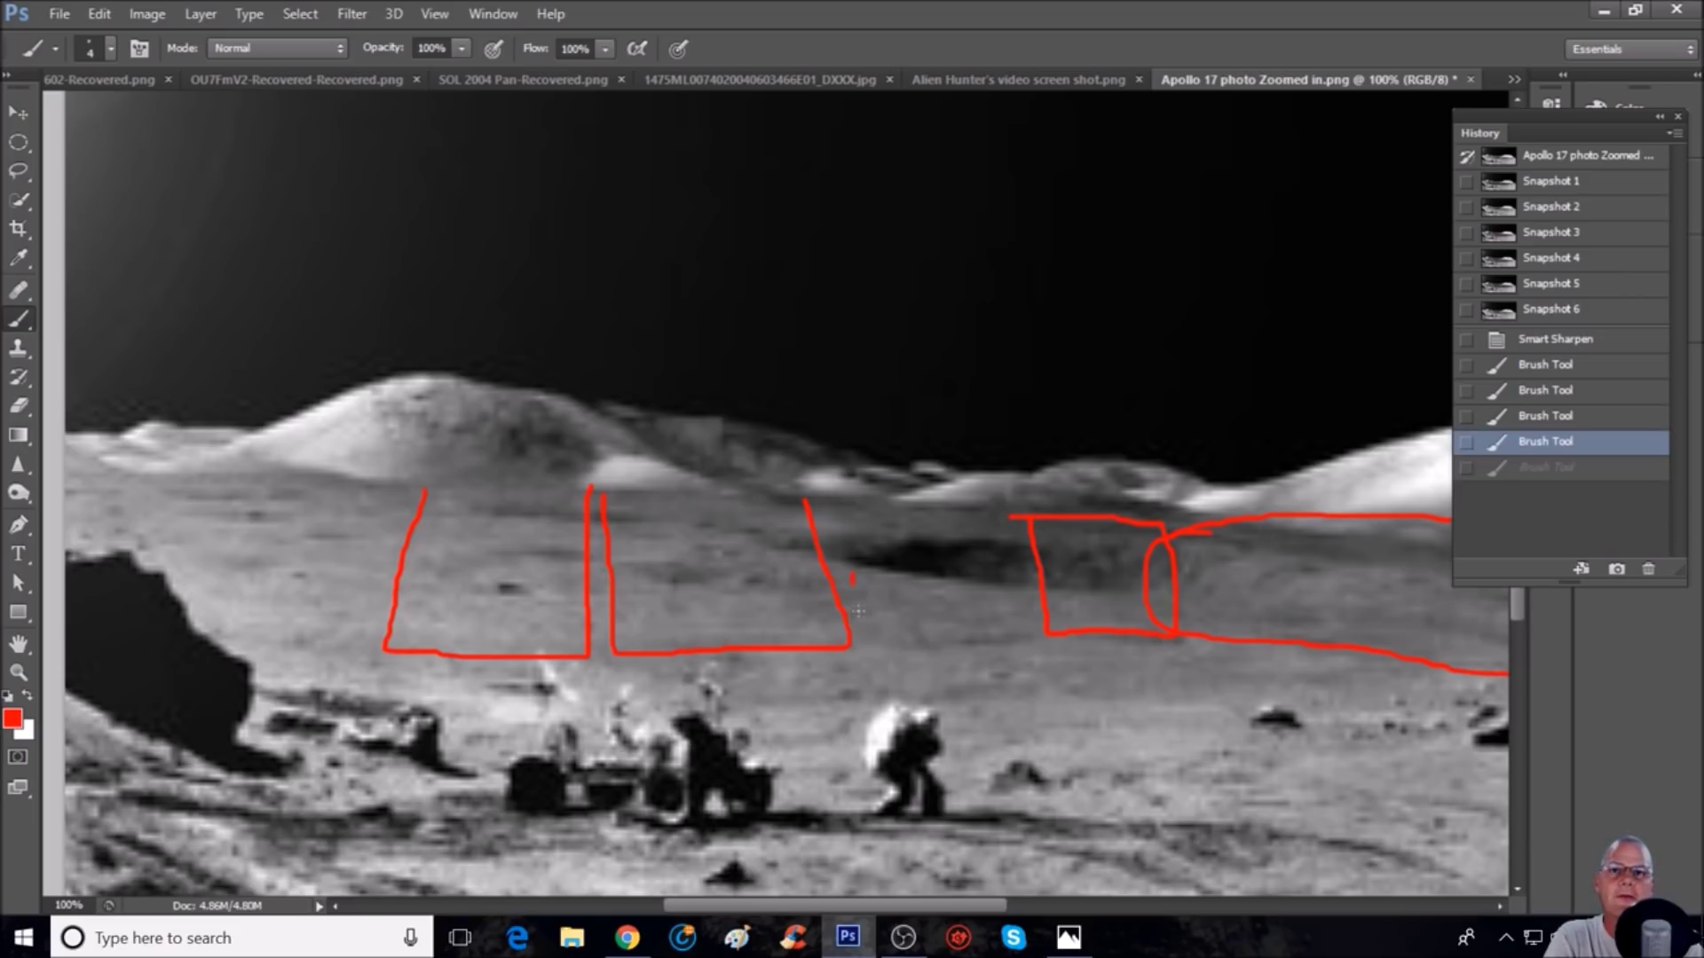
pyautogui.moveTo(1034, 645)
pyautogui.mouseDown()
pyautogui.moveTo(910, 632)
pyautogui.moveTo(924, 650)
pyautogui.moveTo(981, 650)
pyautogui.mouseUp()
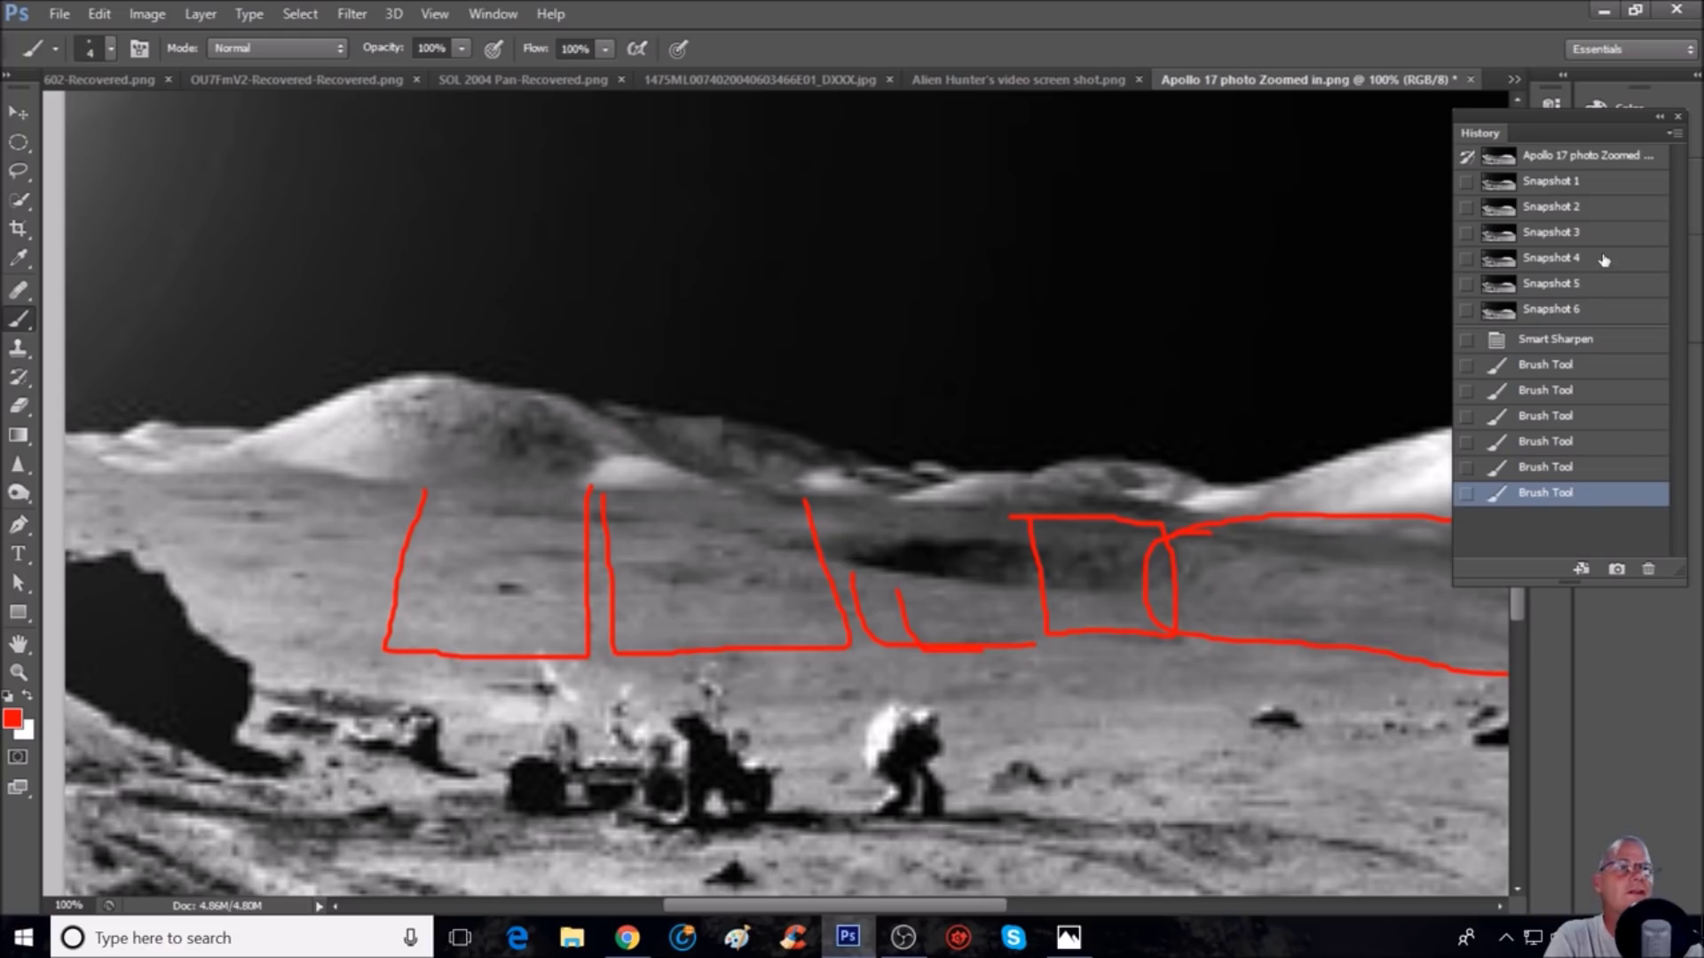
# Step: Compare Snapshot 1 with the original photo state, and trace the crater's lower rim on the original in red
pyautogui.click(1586, 183)
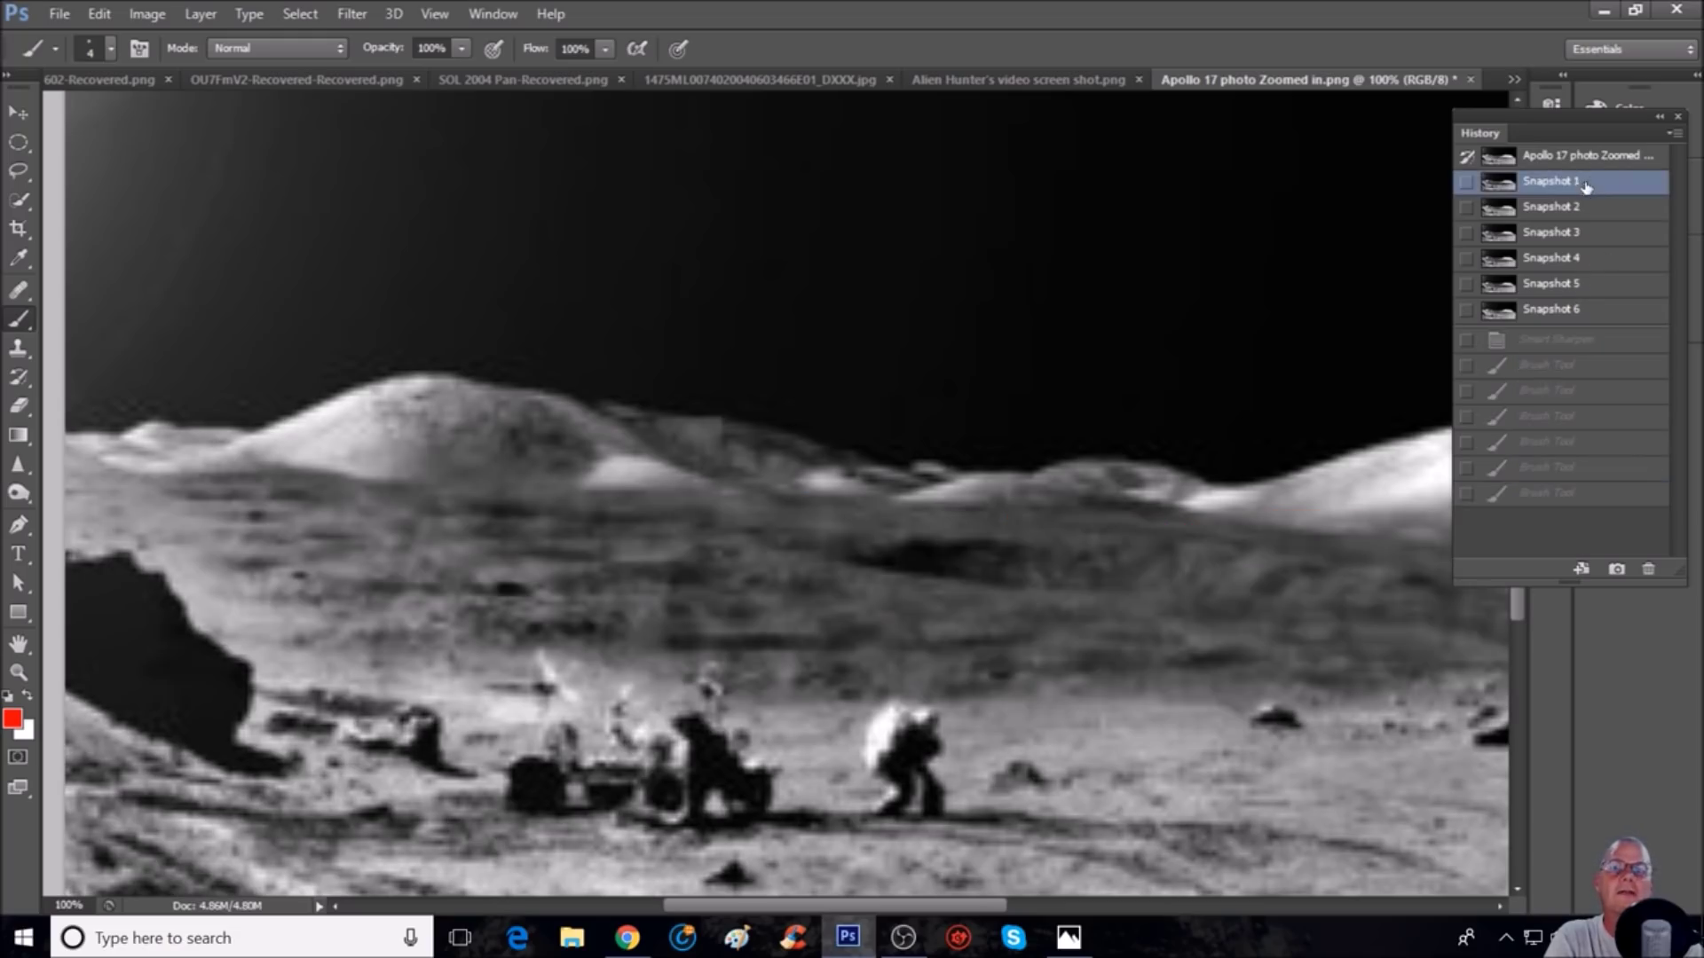
pyautogui.click(1639, 159)
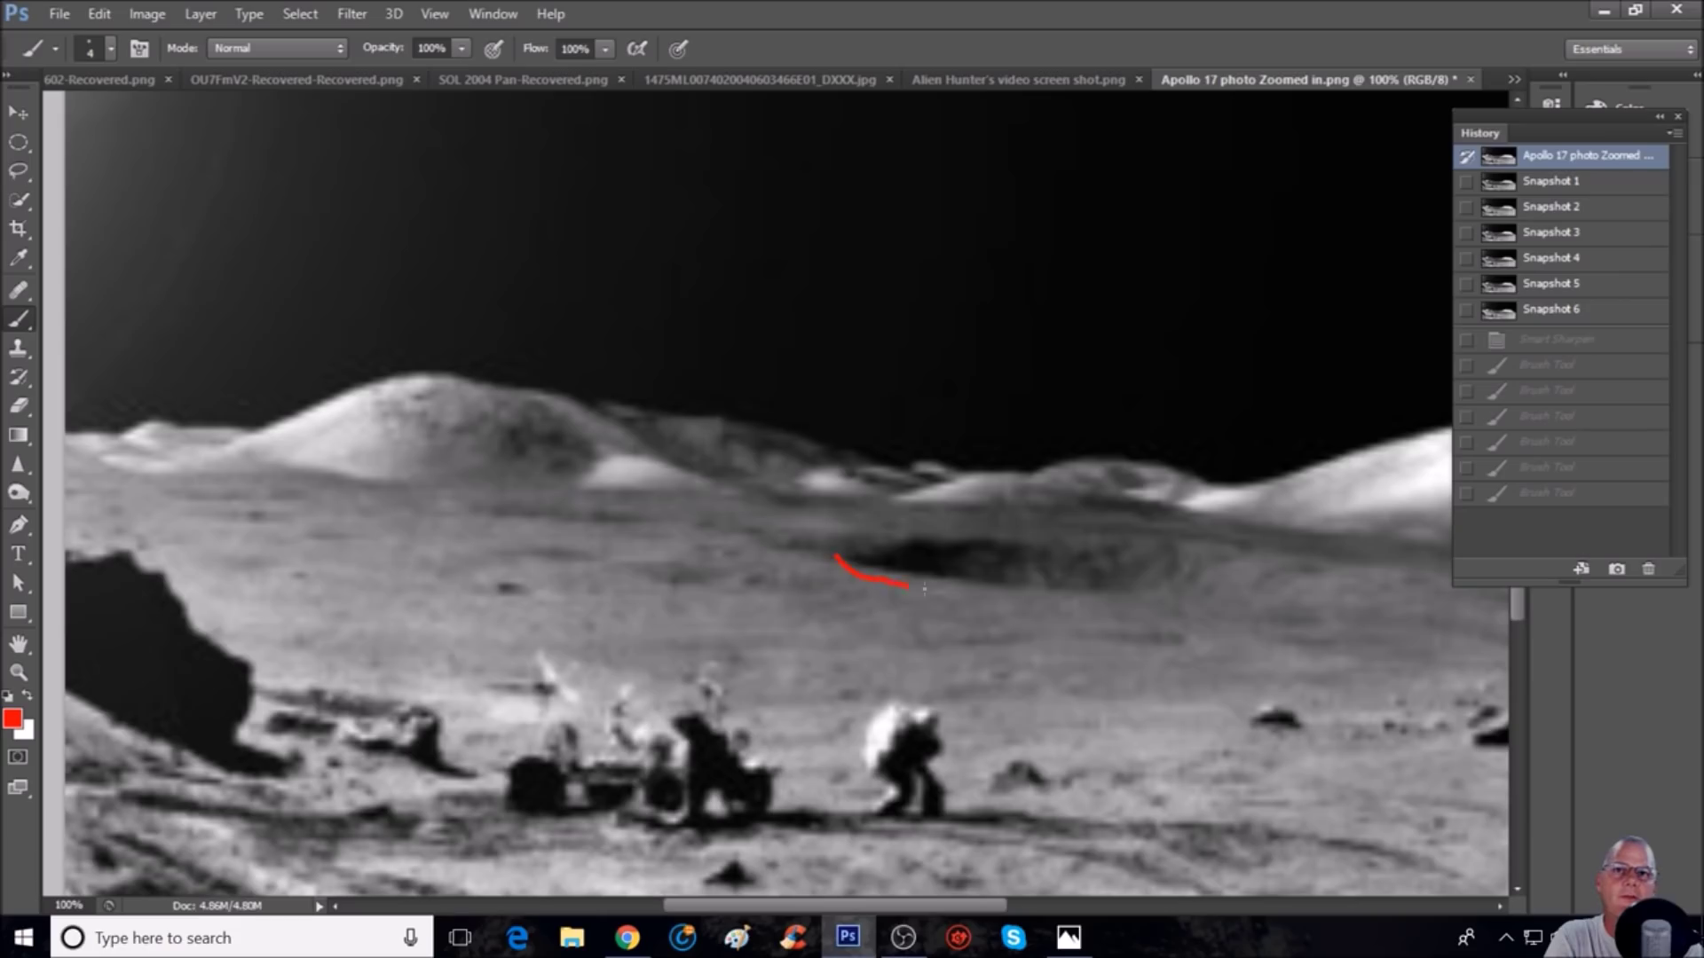
pyautogui.moveTo(1055, 589)
pyautogui.mouseDown()
pyautogui.moveTo(1136, 583)
pyautogui.moveTo(967, 586)
pyautogui.moveTo(872, 566)
pyautogui.mouseUp()
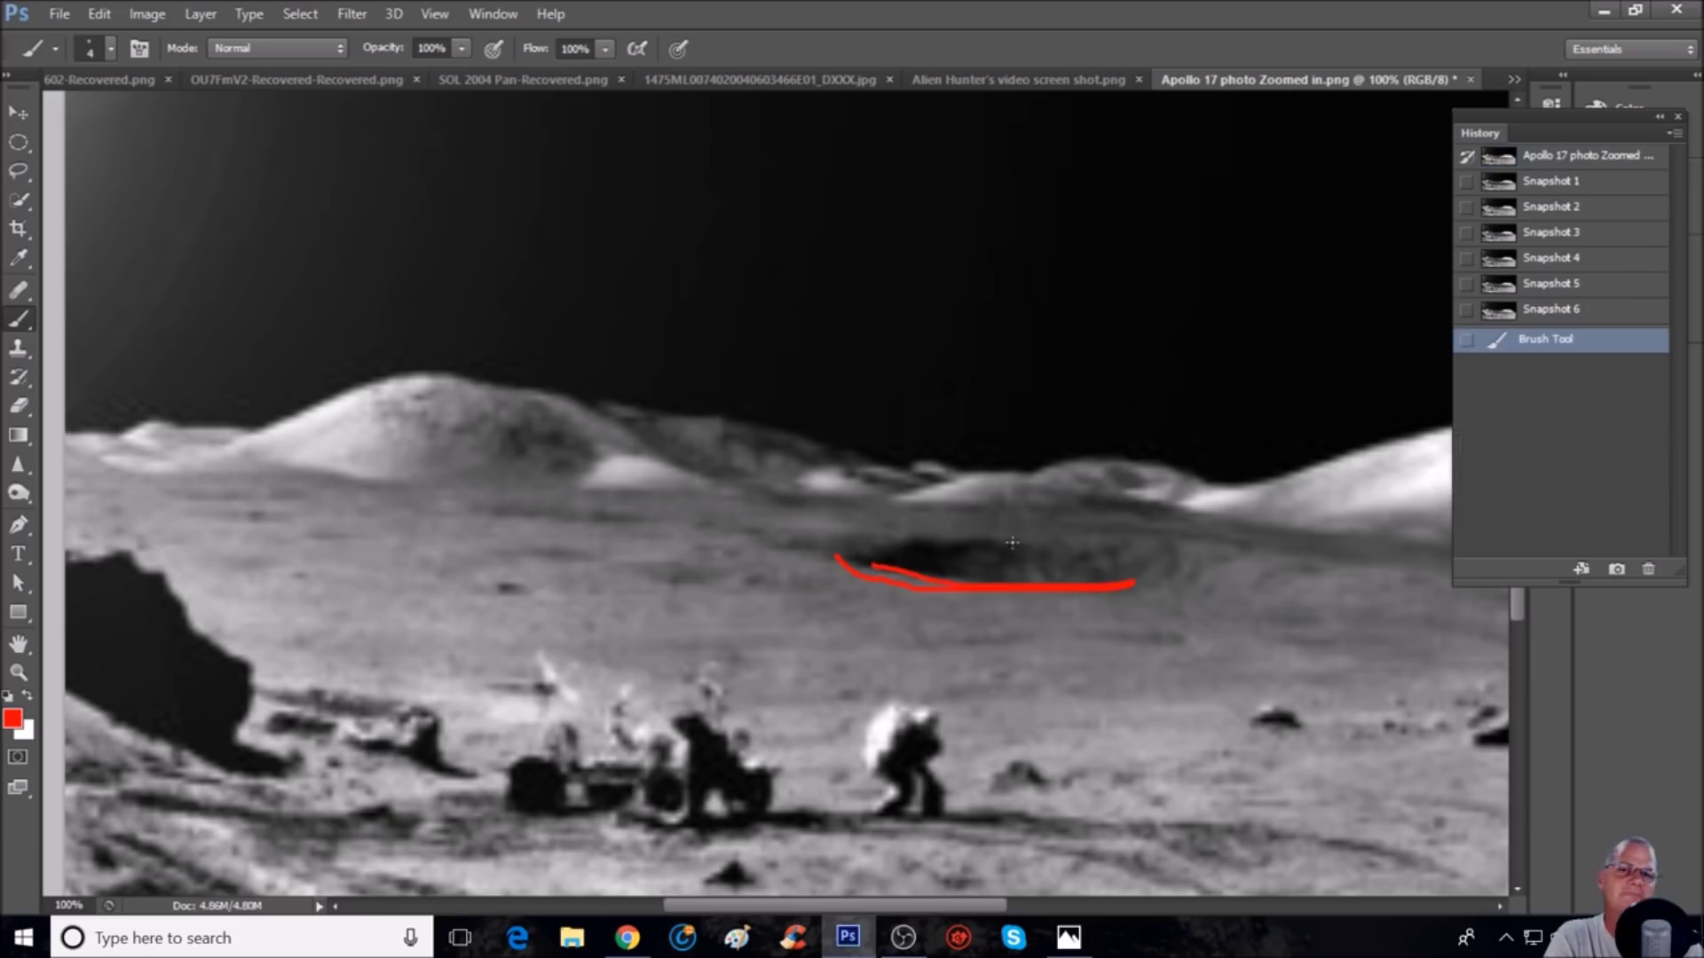
# Step: Restore Snapshot 1, circle the darkened ground below the bright hill in red and draw a short horizontal line inside the circle
pyautogui.click(1566, 184)
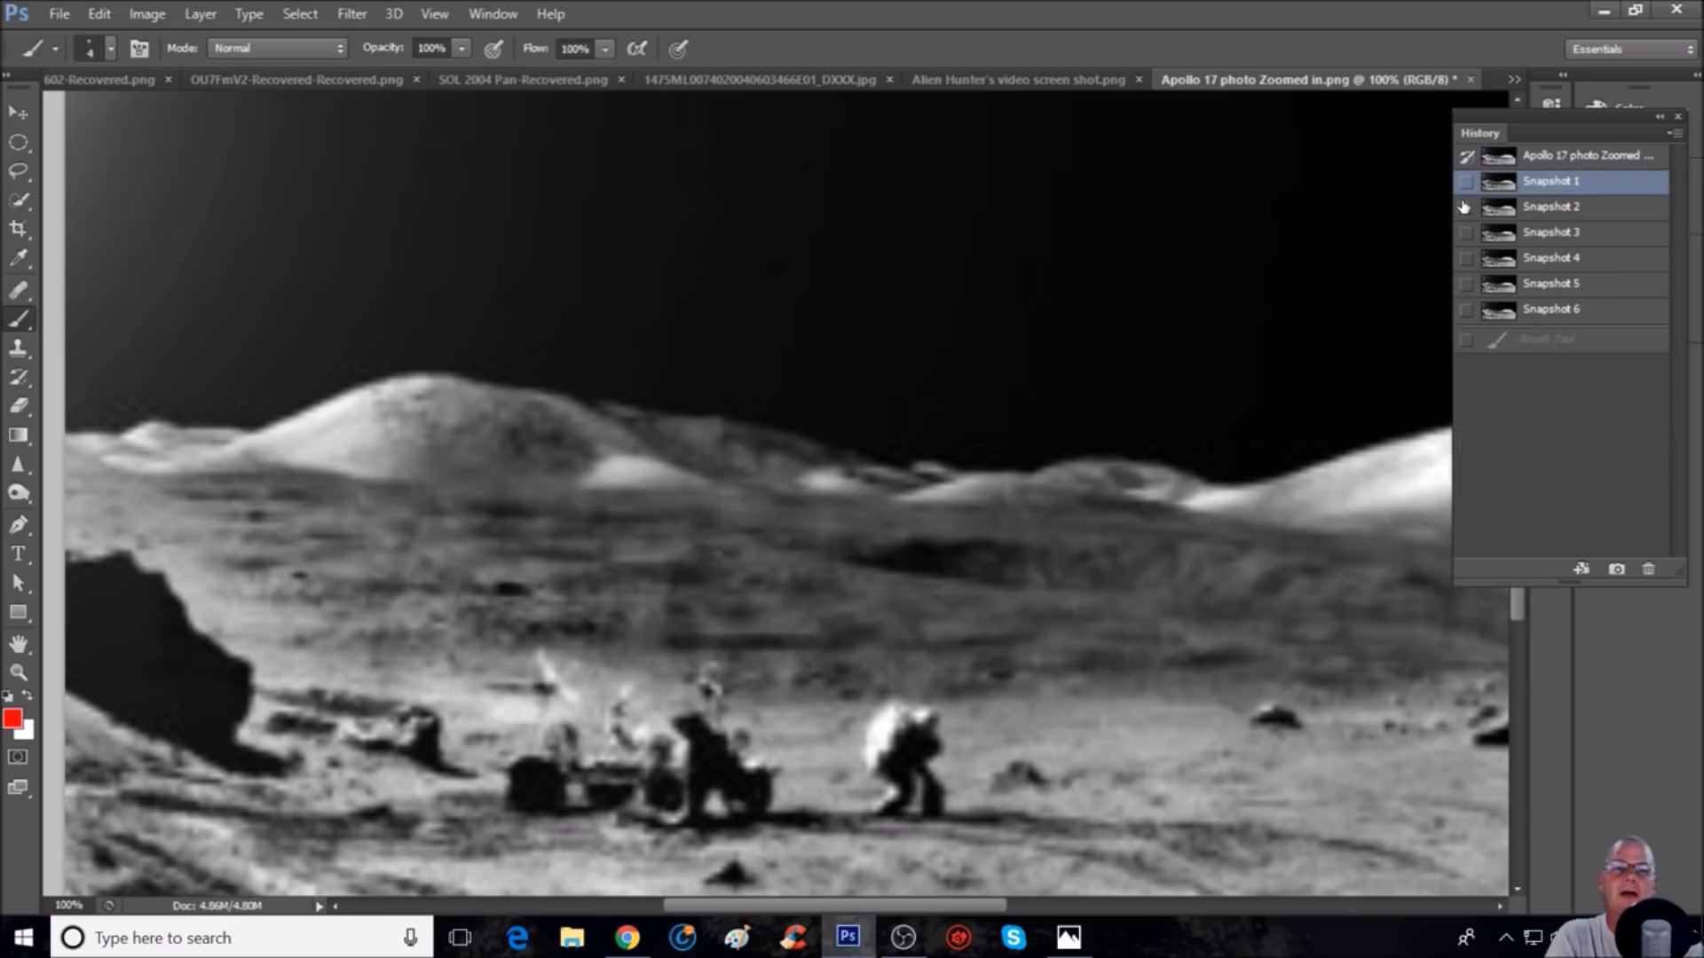
pyautogui.hotkey('ctrl', '-')
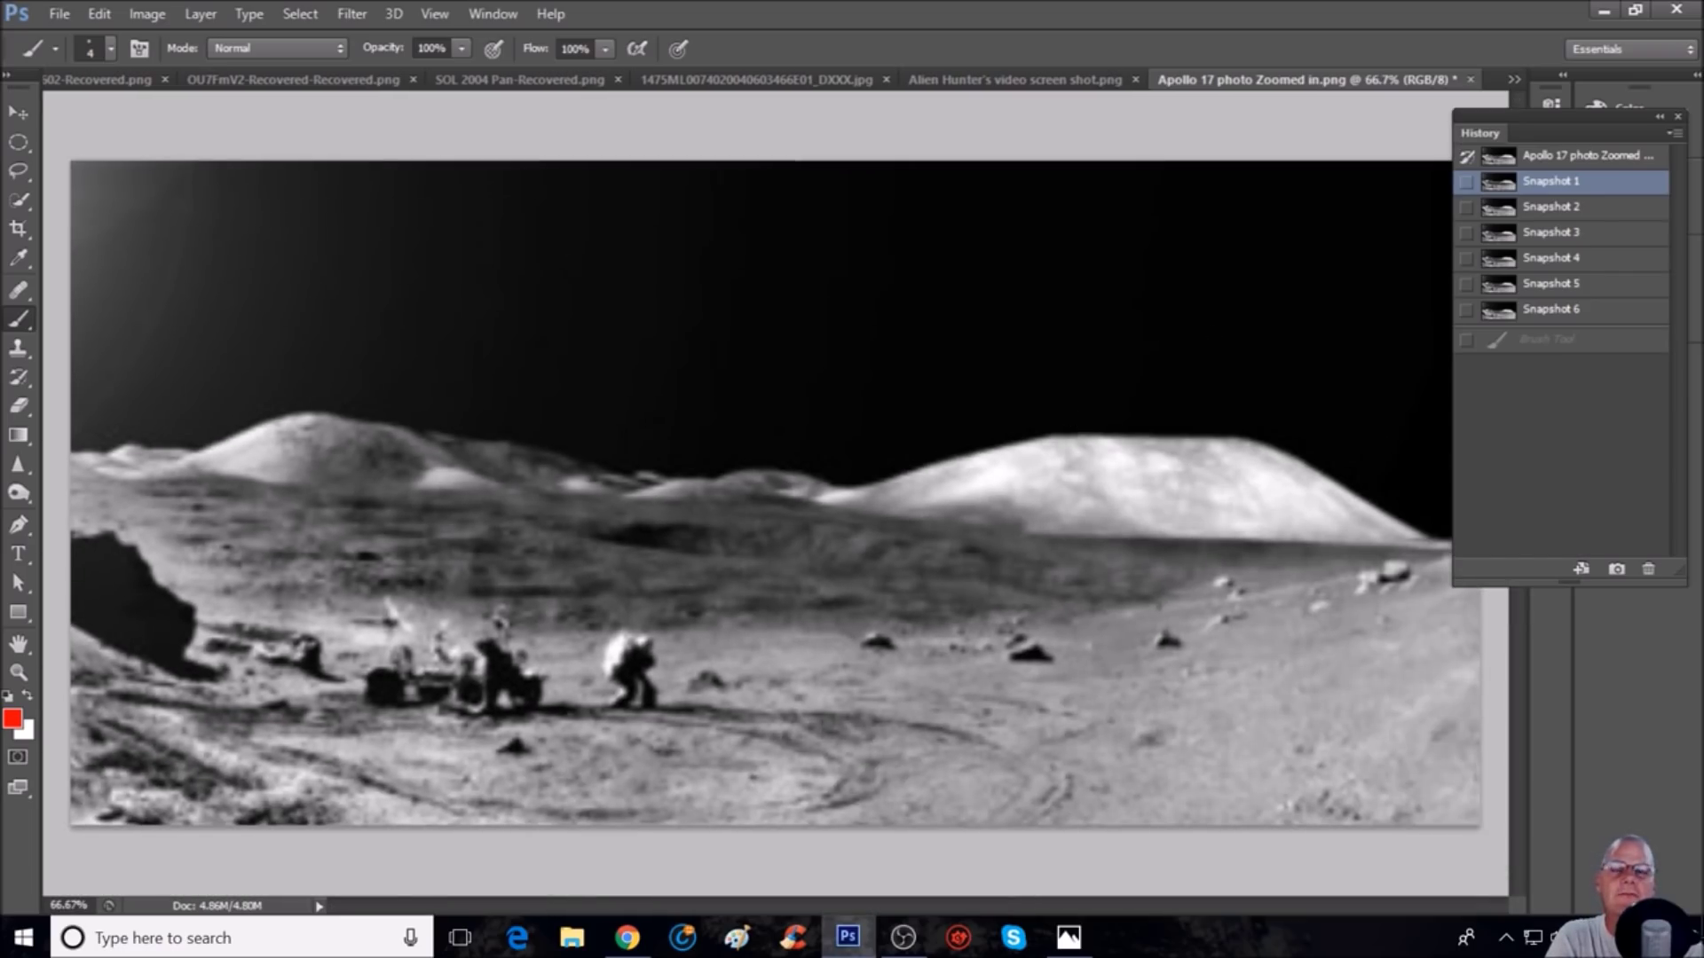
pyautogui.hotkey('ctrl', '+')
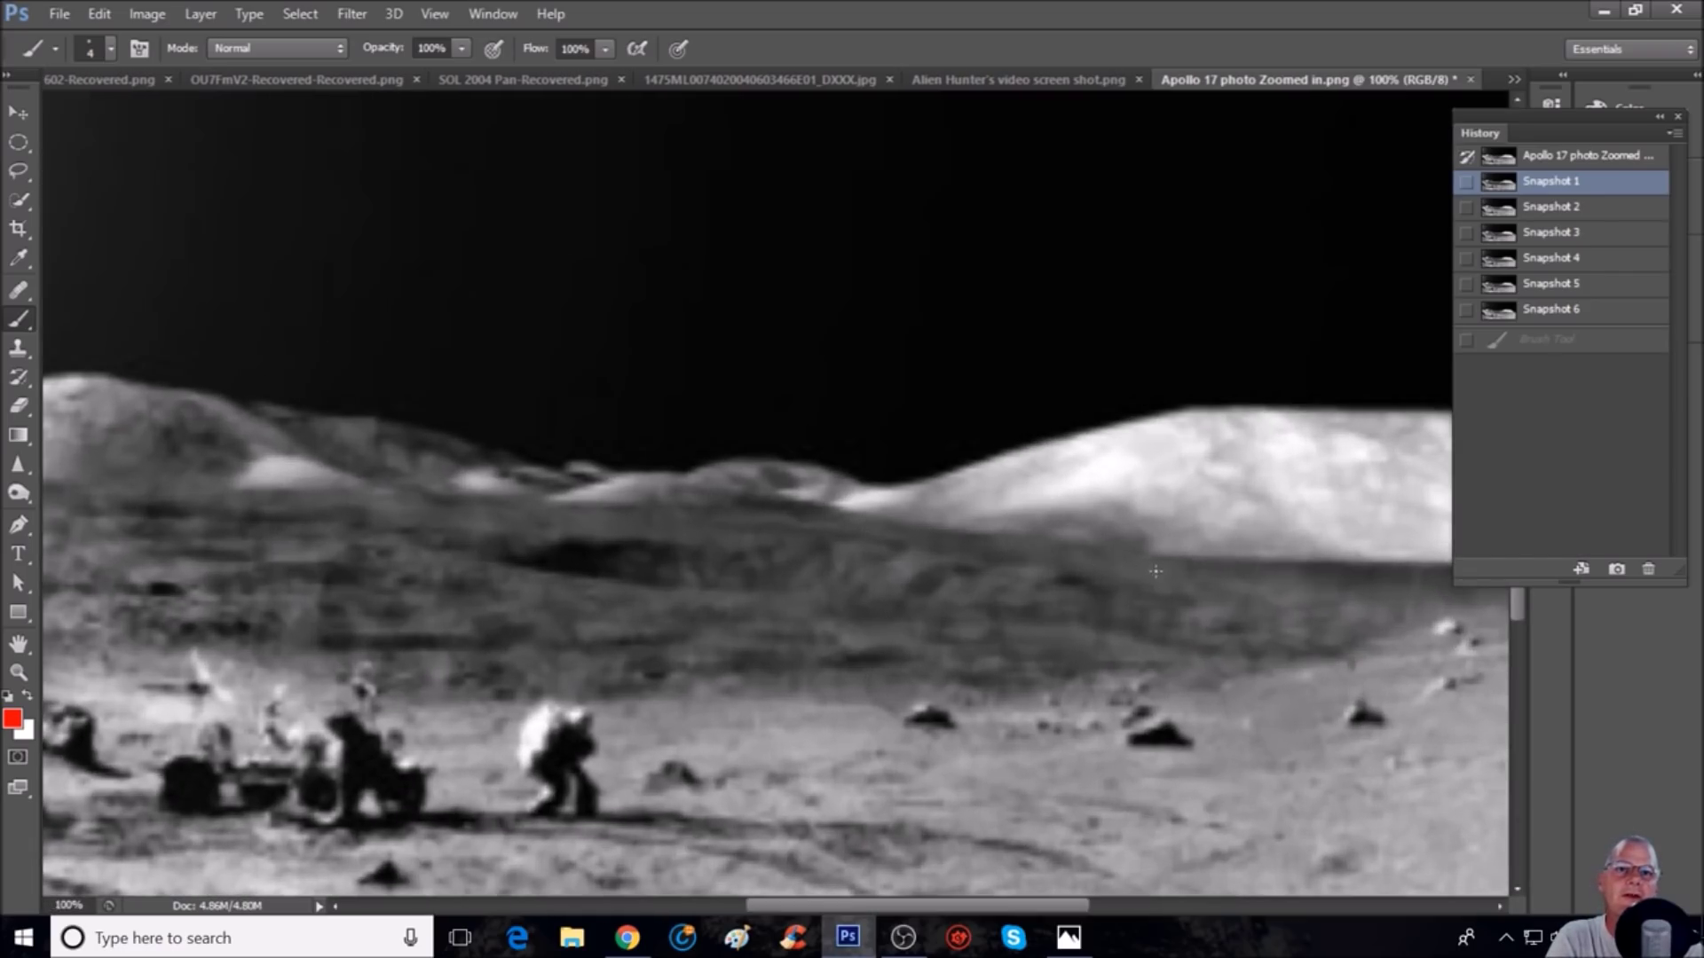
pyautogui.moveTo(796, 503)
pyautogui.mouseDown()
pyautogui.moveTo(800, 664)
pyautogui.moveTo(1195, 709)
pyautogui.moveTo(1196, 558)
pyautogui.moveTo(852, 501)
pyautogui.mouseUp()
pyautogui.moveTo(1048, 608); pyautogui.dragTo(1207, 614)
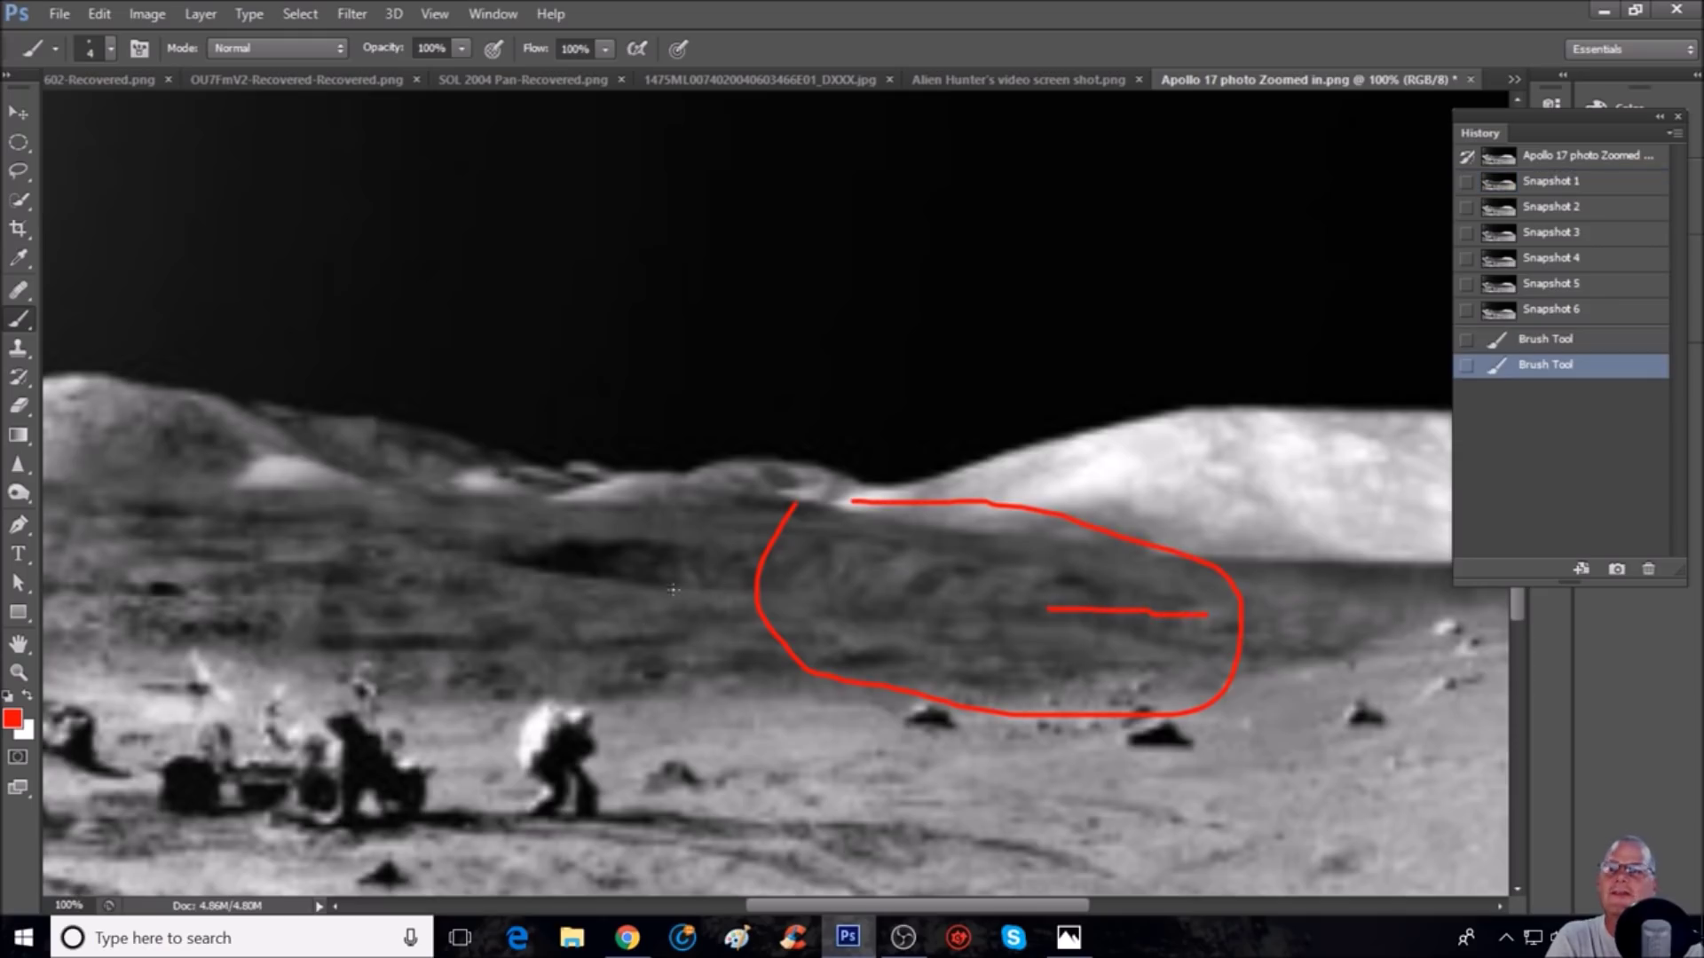
# Step: Switch to Alien Hunter's video screen shot.png and circle in red the plain below the small bright mound behind the rover
pyautogui.moveTo(875, 905); pyautogui.dragTo(785, 905)
pyautogui.hotkey('ctrl', '-')
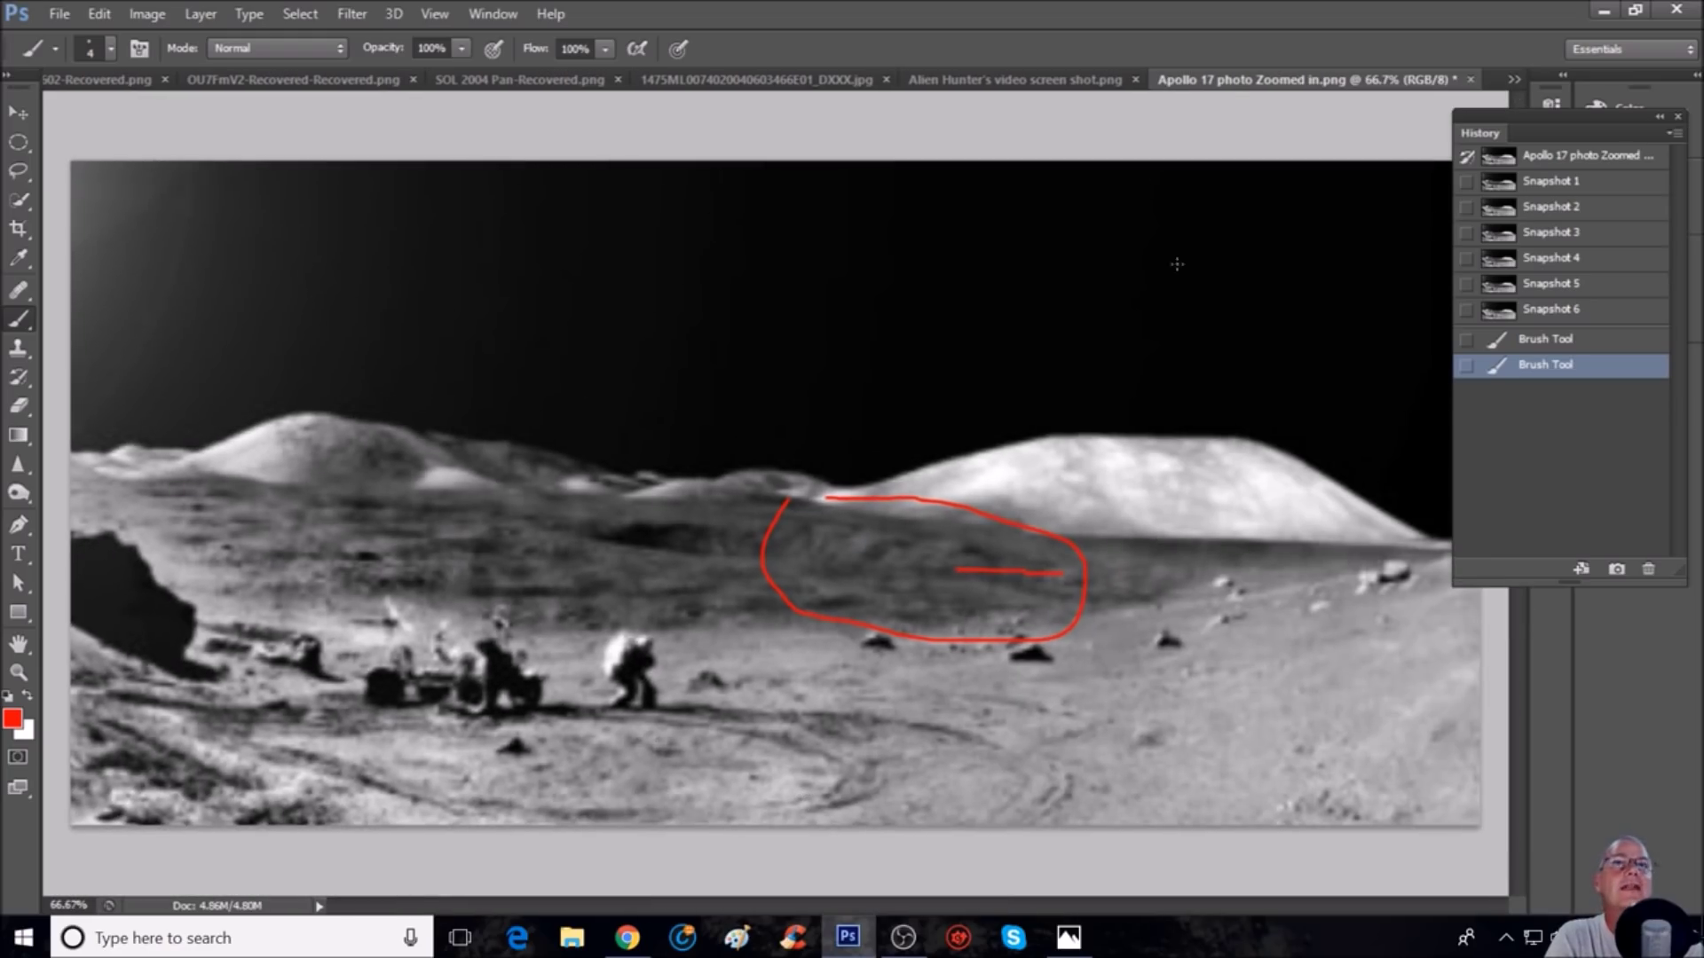
pyautogui.click(973, 81)
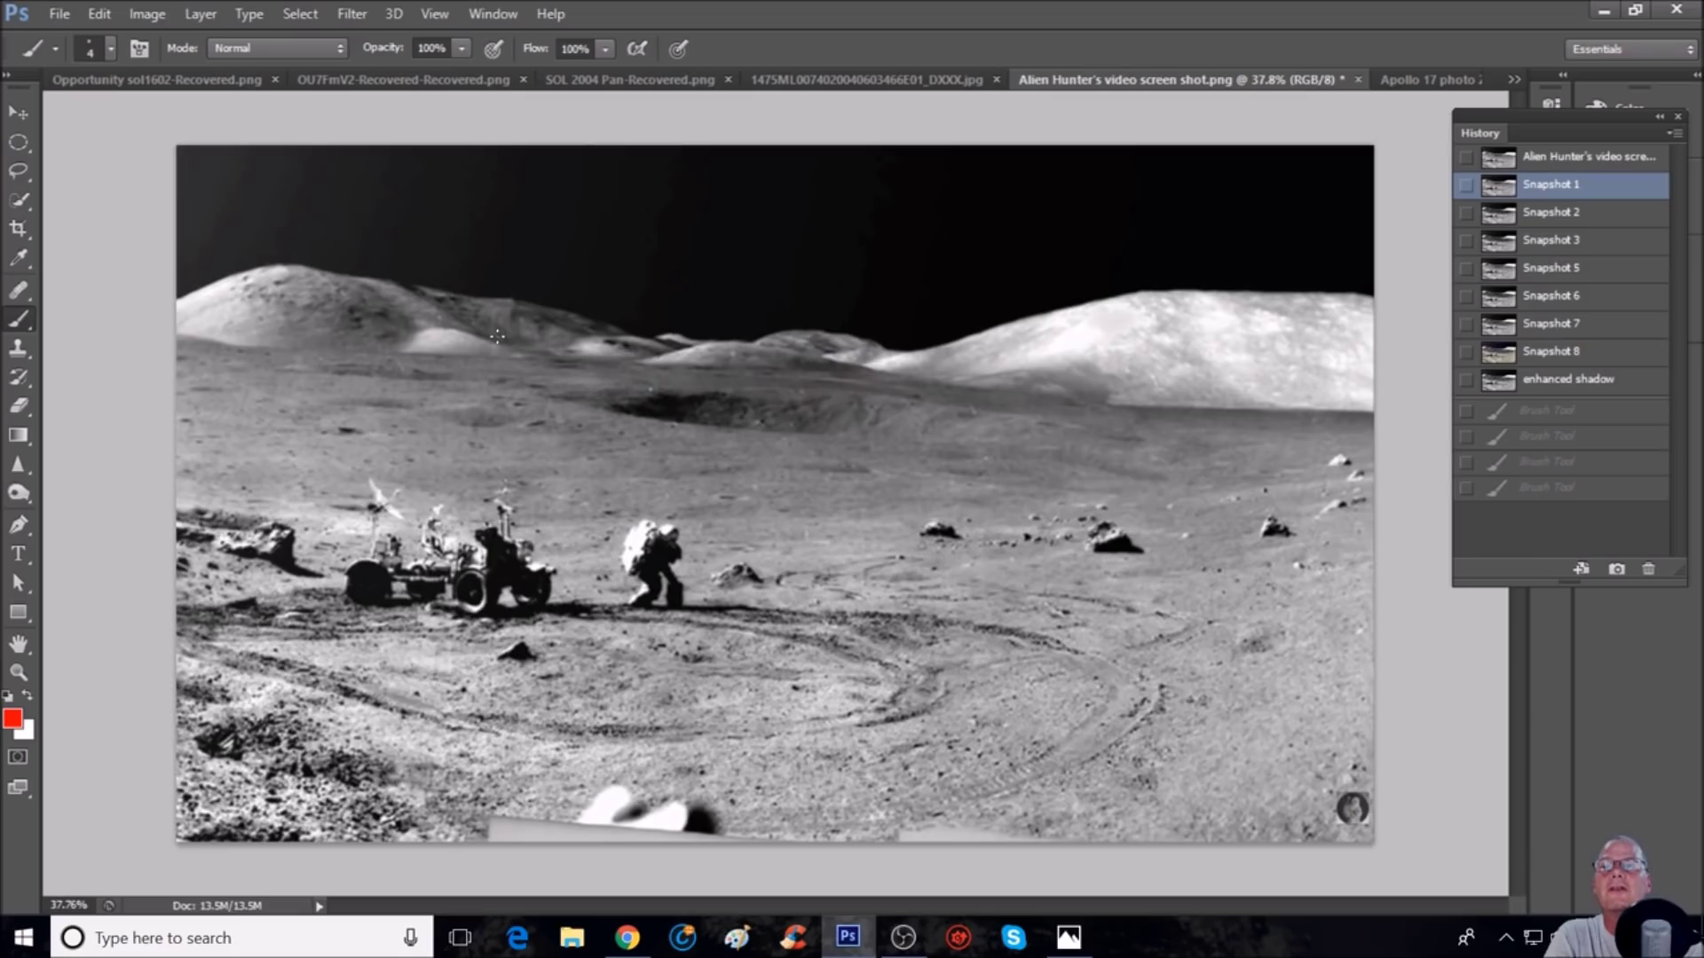
pyautogui.hotkey('ctrl', '+')
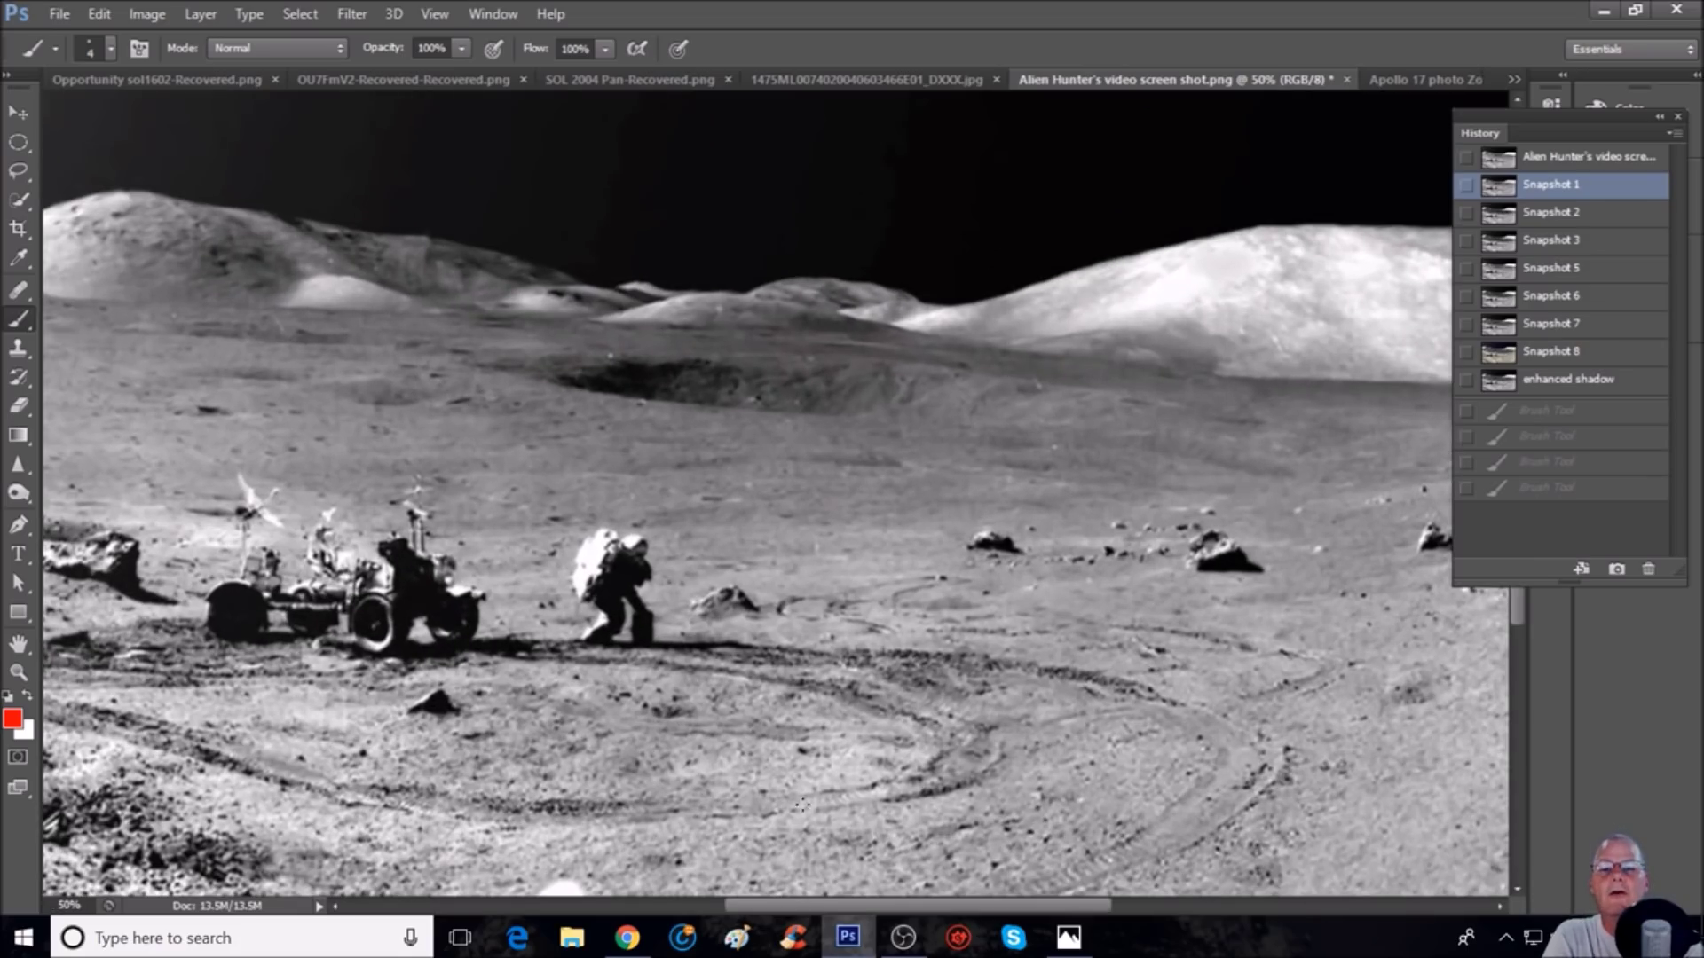
pyautogui.moveTo(856, 906); pyautogui.dragTo(736, 905)
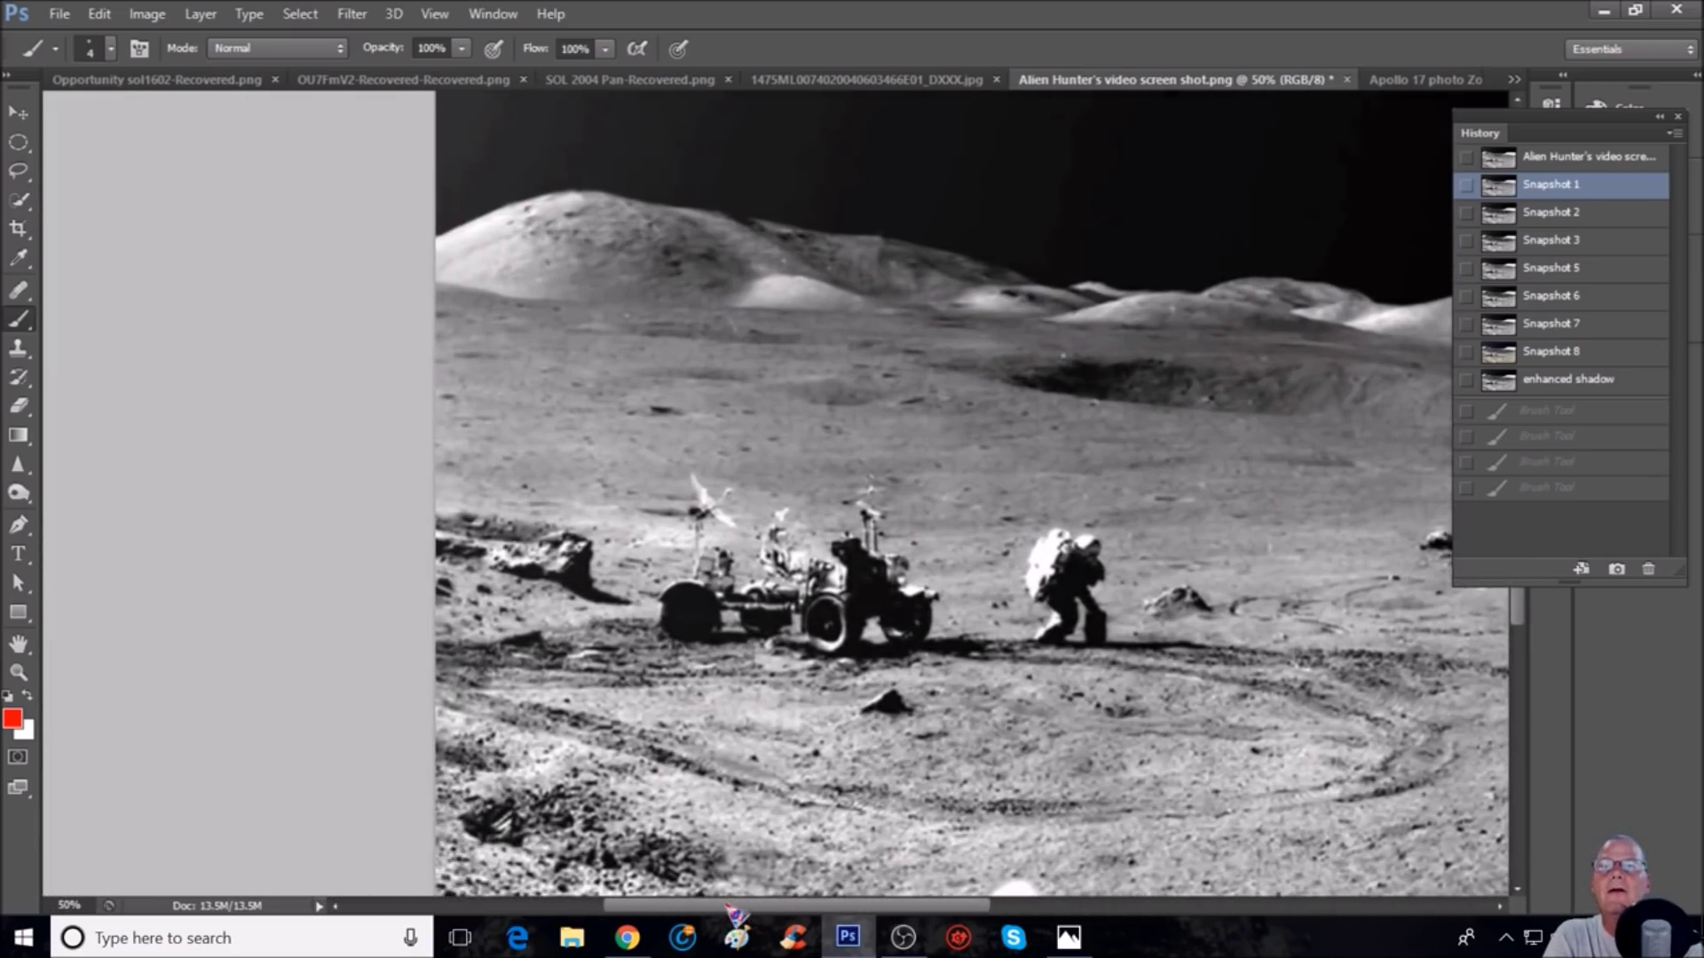
pyautogui.scroll(2, 789, 436)
pyautogui.scroll(2, 789, 436)
pyautogui.hotkey('ctrl', '+')
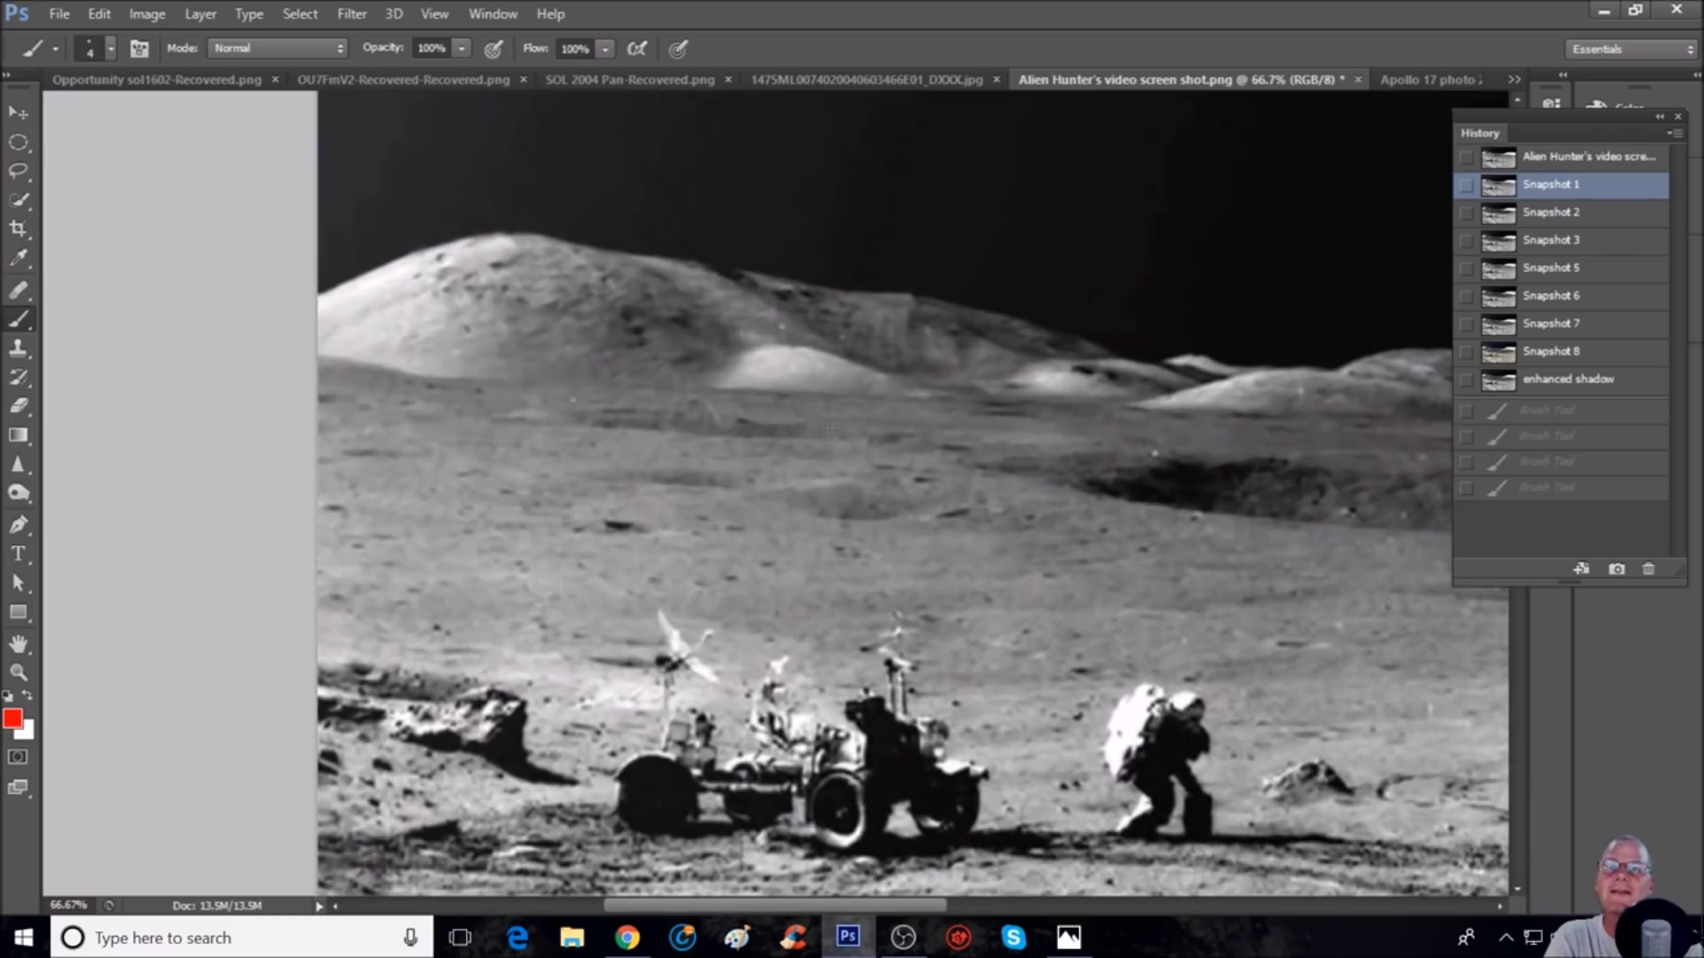
pyautogui.hotkey('ctrl', '+')
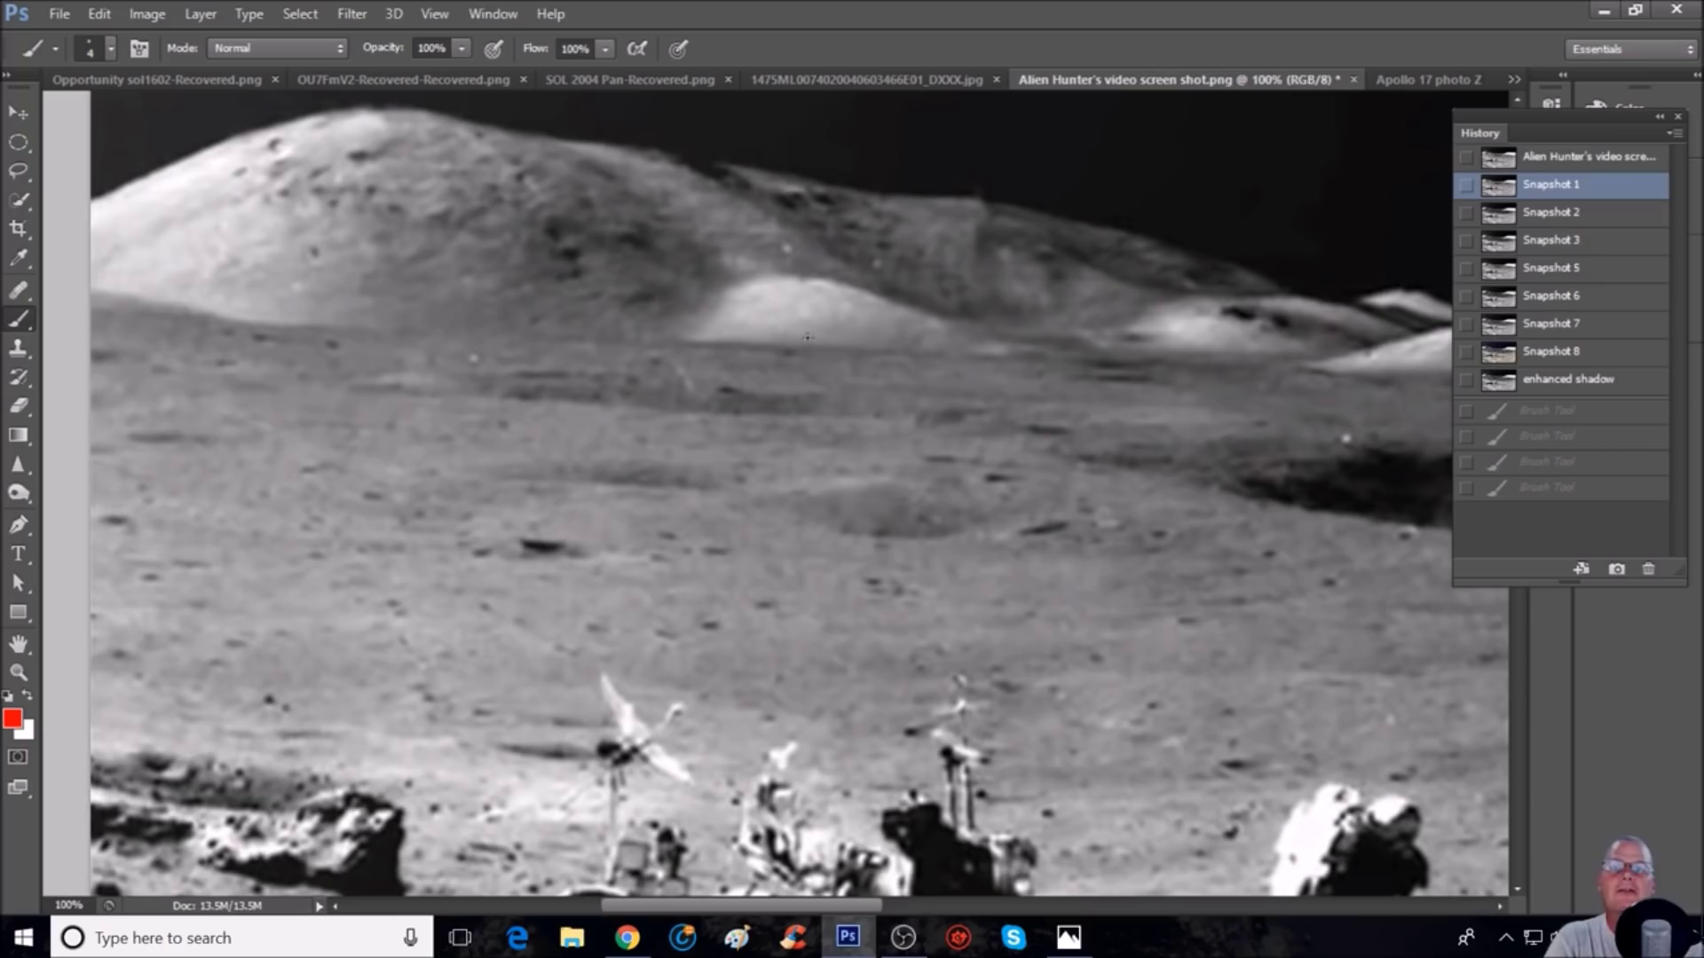
pyautogui.moveTo(556, 280)
pyautogui.mouseDown()
pyautogui.moveTo(418, 299)
pyautogui.moveTo(295, 381)
pyautogui.moveTo(469, 447)
pyautogui.moveTo(702, 465)
pyautogui.moveTo(853, 427)
pyautogui.moveTo(824, 360)
pyautogui.moveTo(681, 302)
pyautogui.moveTo(566, 272)
pyautogui.moveTo(444, 290)
pyautogui.mouseUp()
# Step: Circle in red the plain to the right of the dark crater, below the foot of the bright hill
pyautogui.moveTo(741, 906); pyautogui.dragTo(890, 907)
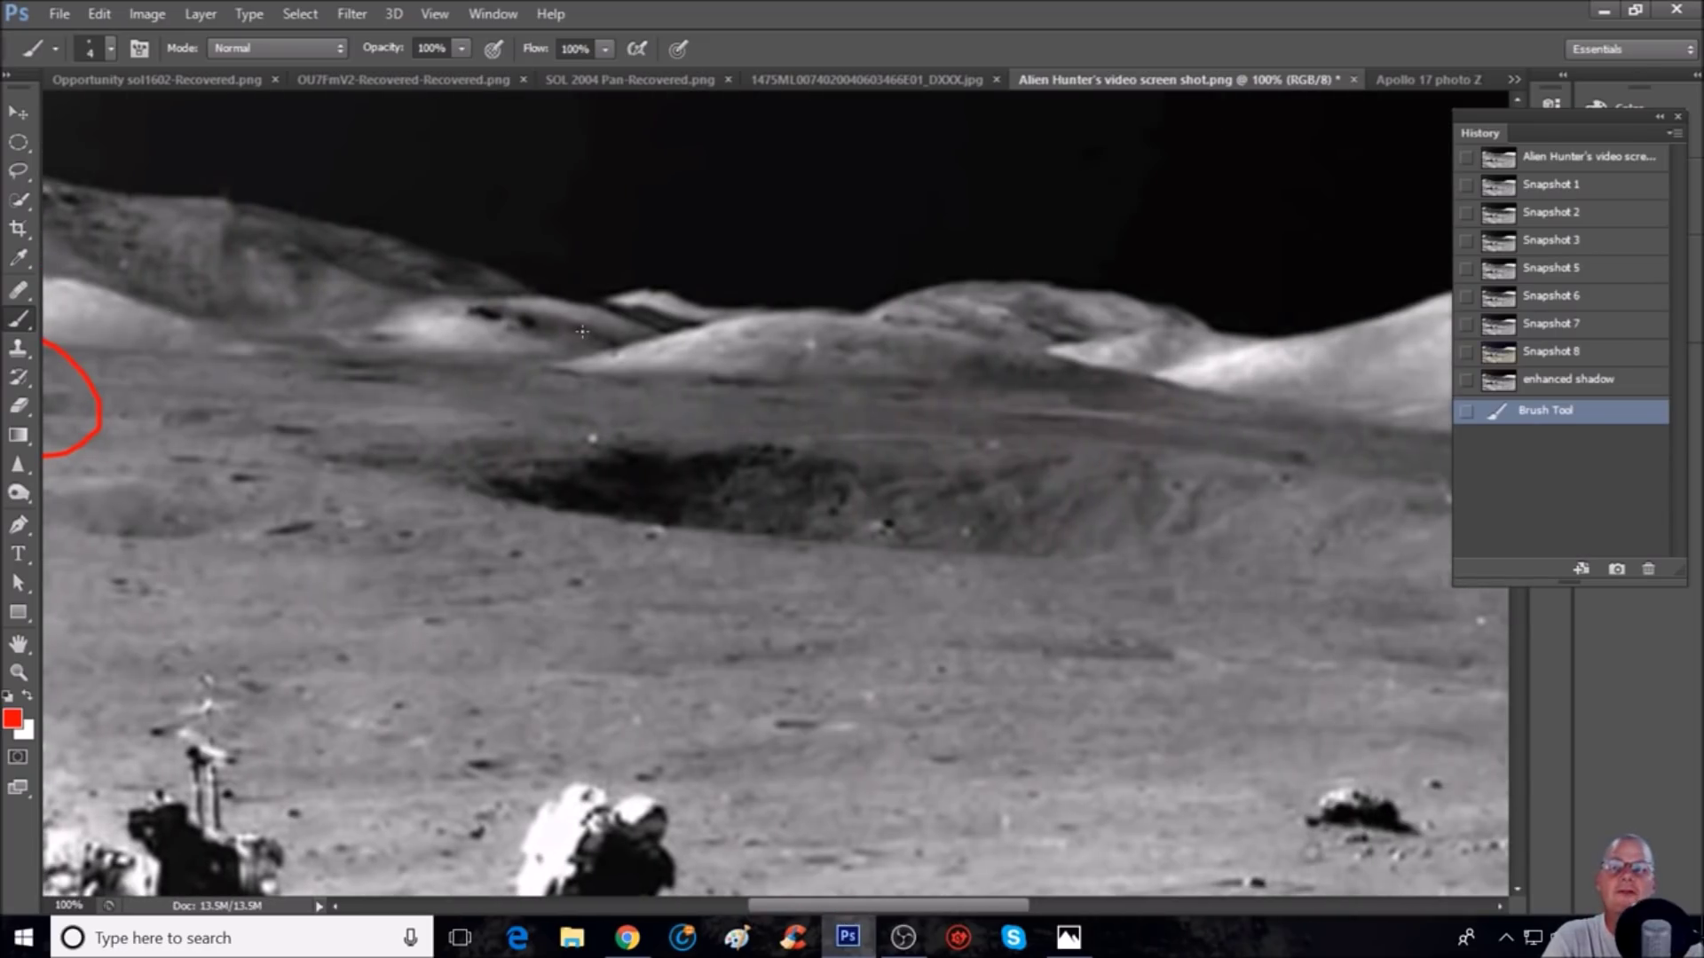
pyautogui.moveTo(808, 906); pyautogui.dragTo(935, 922)
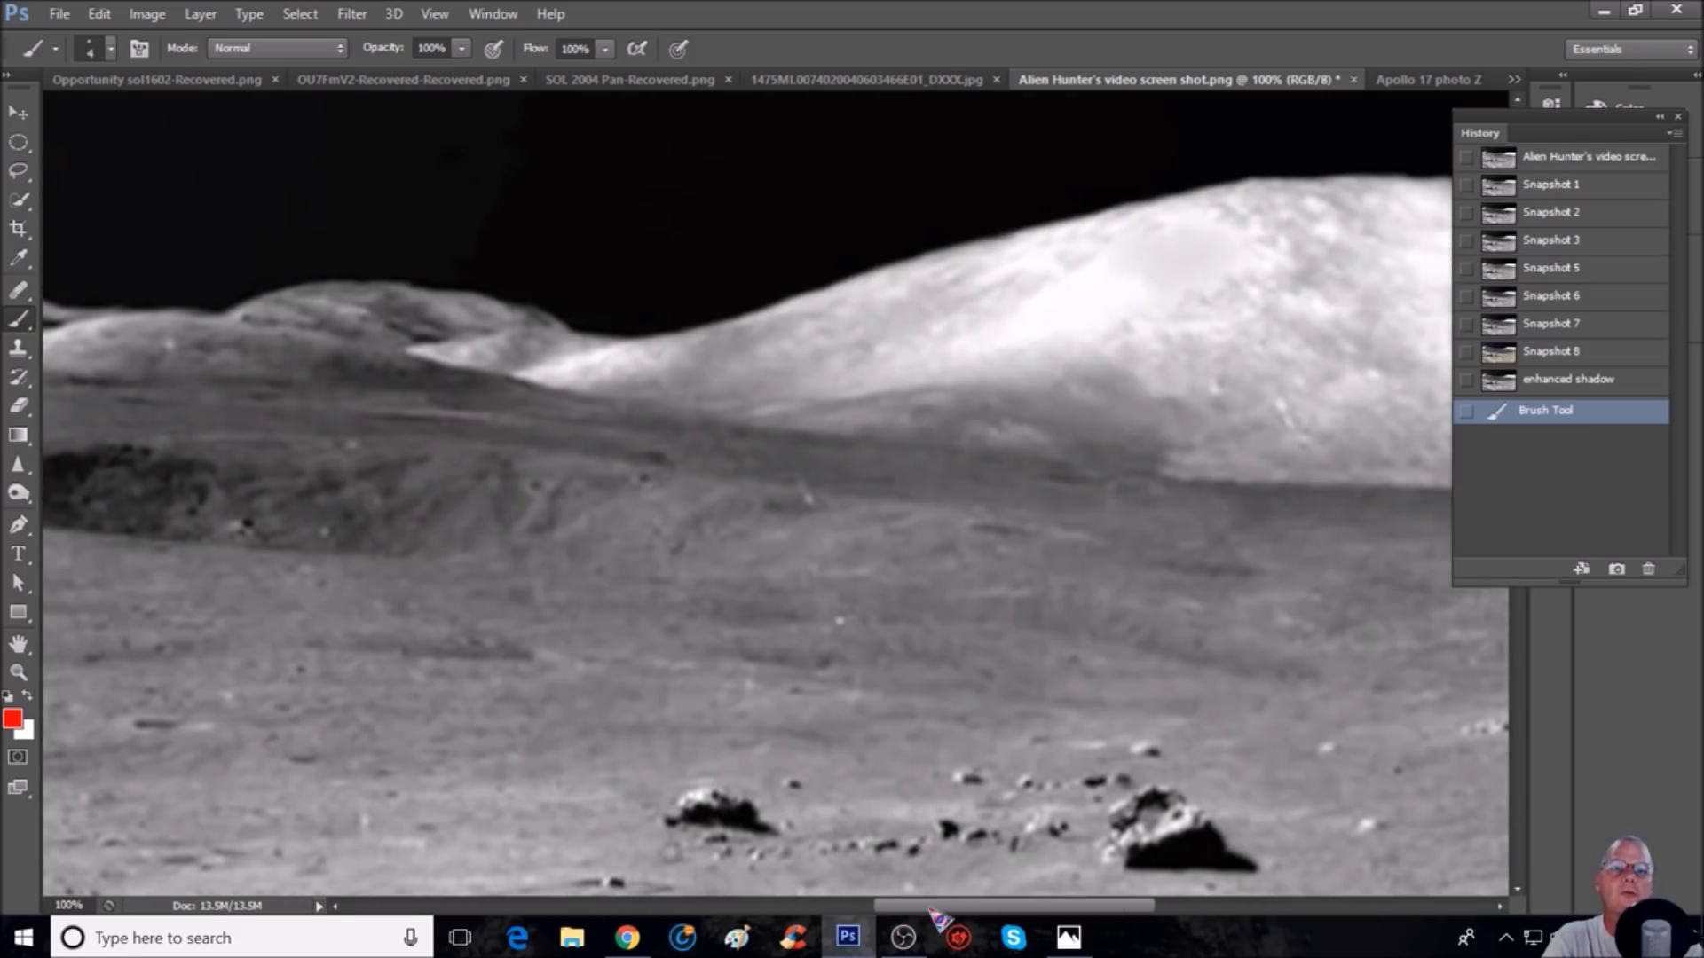
pyautogui.moveTo(965, 457)
pyautogui.mouseDown()
pyautogui.moveTo(907, 427)
pyautogui.moveTo(690, 412)
pyautogui.moveTo(538, 539)
pyautogui.moveTo(723, 646)
pyautogui.moveTo(1079, 665)
pyautogui.moveTo(1269, 610)
pyautogui.moveTo(1272, 519)
pyautogui.moveTo(1077, 436)
pyautogui.moveTo(787, 396)
pyautogui.mouseUp()
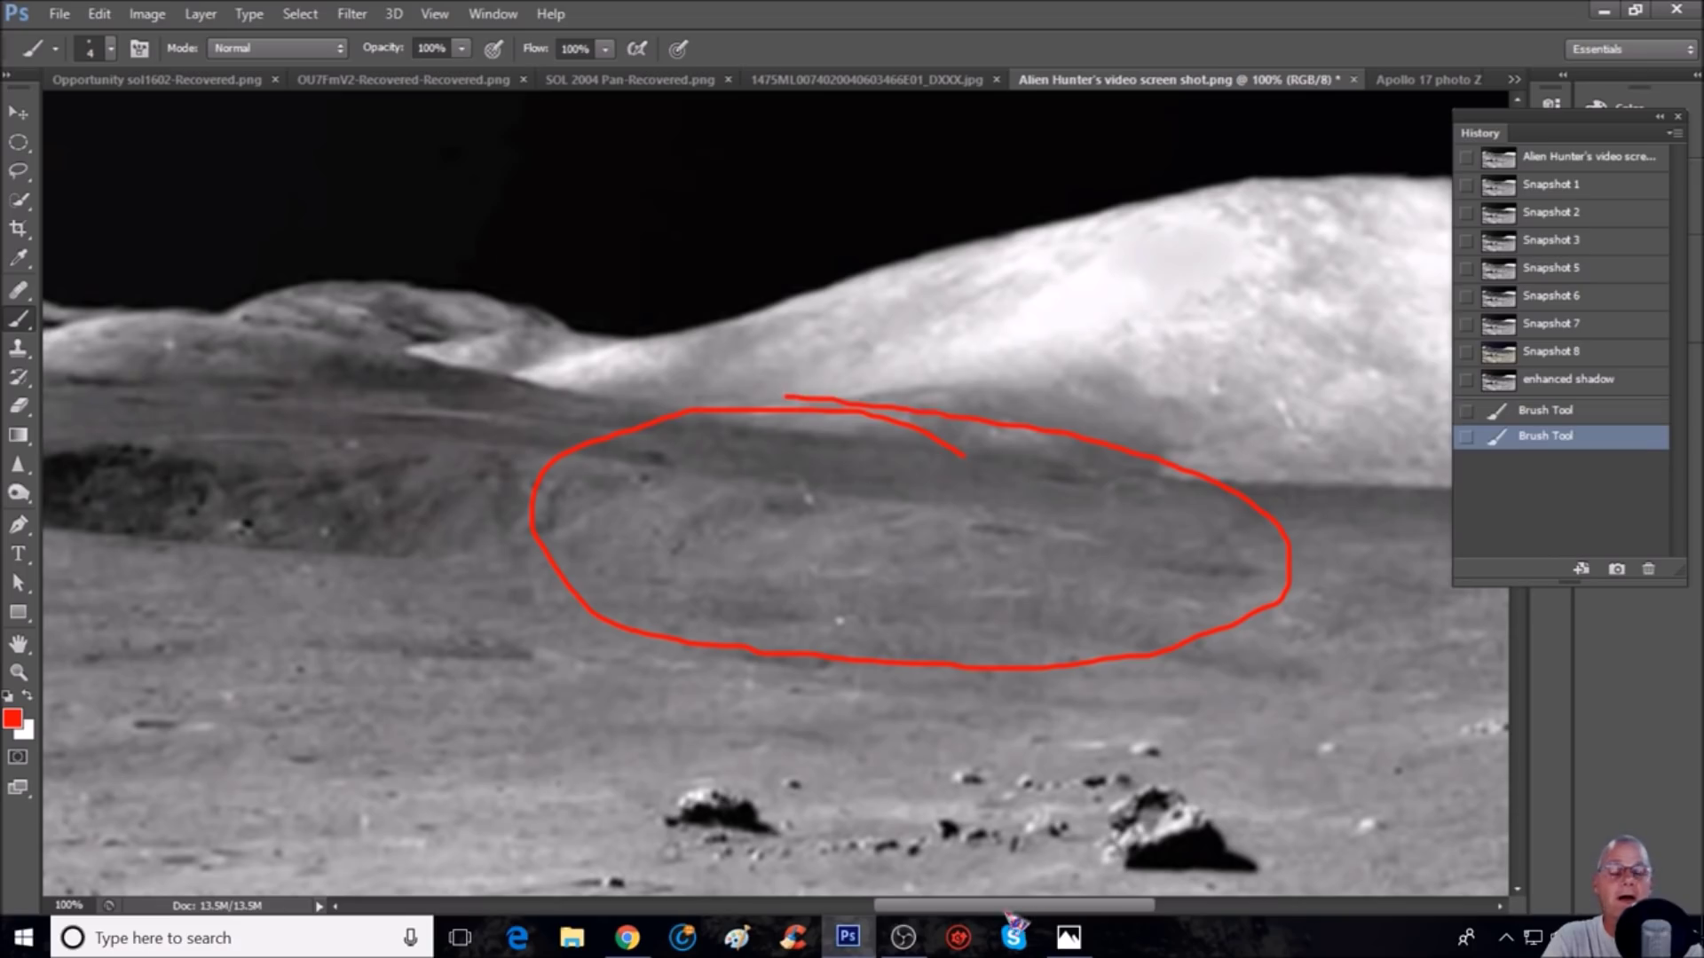
# Step: Restore Snapshot 1 and outline in red one long area from the dark crater to the plain below the bright hill
pyautogui.hotkey('ctrl', '-')
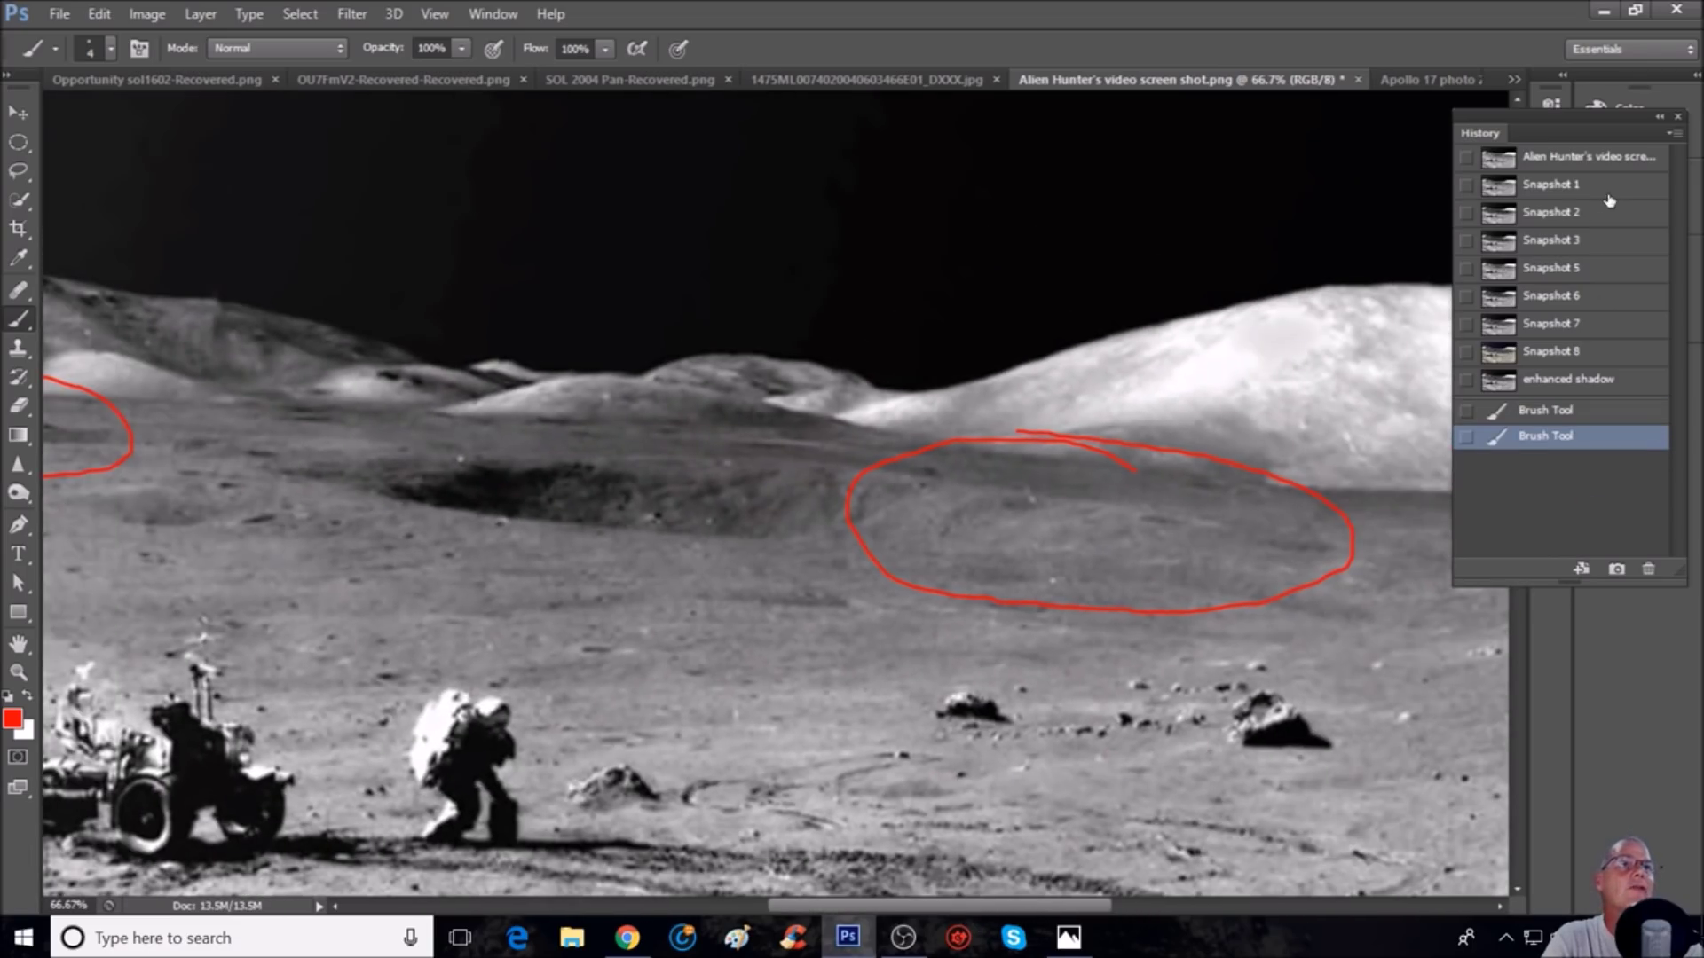
pyautogui.click(1605, 214)
pyautogui.click(1607, 186)
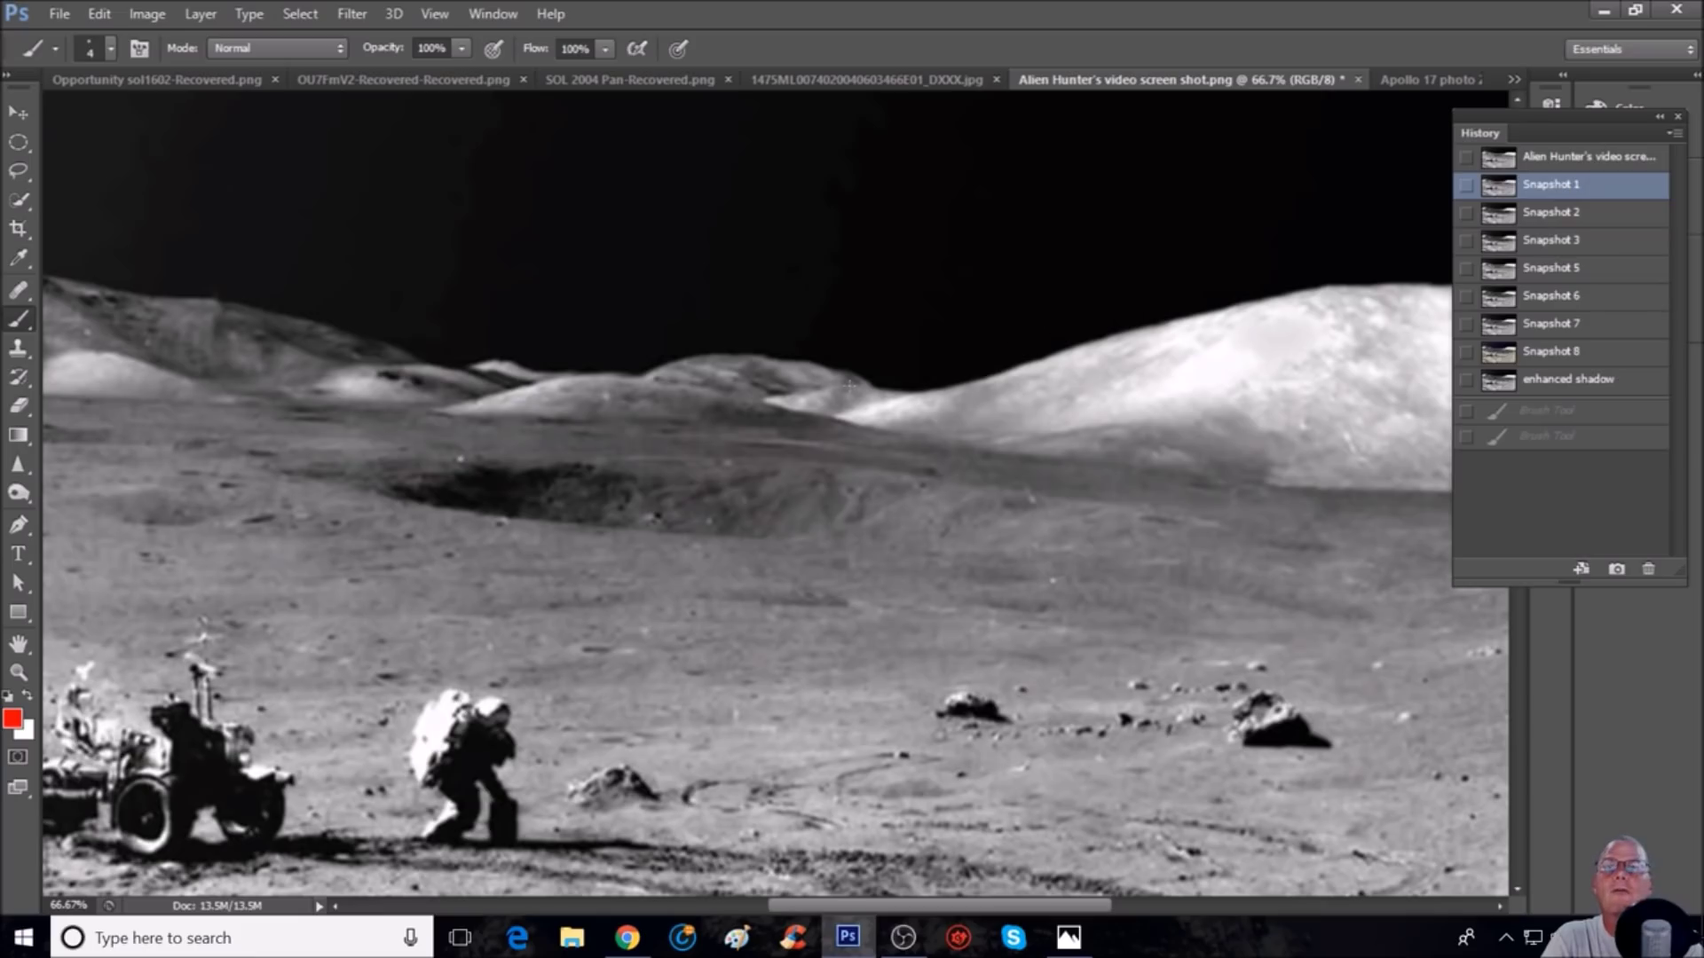
pyautogui.moveTo(535, 550)
pyautogui.mouseDown()
pyautogui.moveTo(1203, 628)
pyautogui.moveTo(1328, 534)
pyautogui.moveTo(1004, 437)
pyautogui.moveTo(764, 410)
pyautogui.mouseUp()
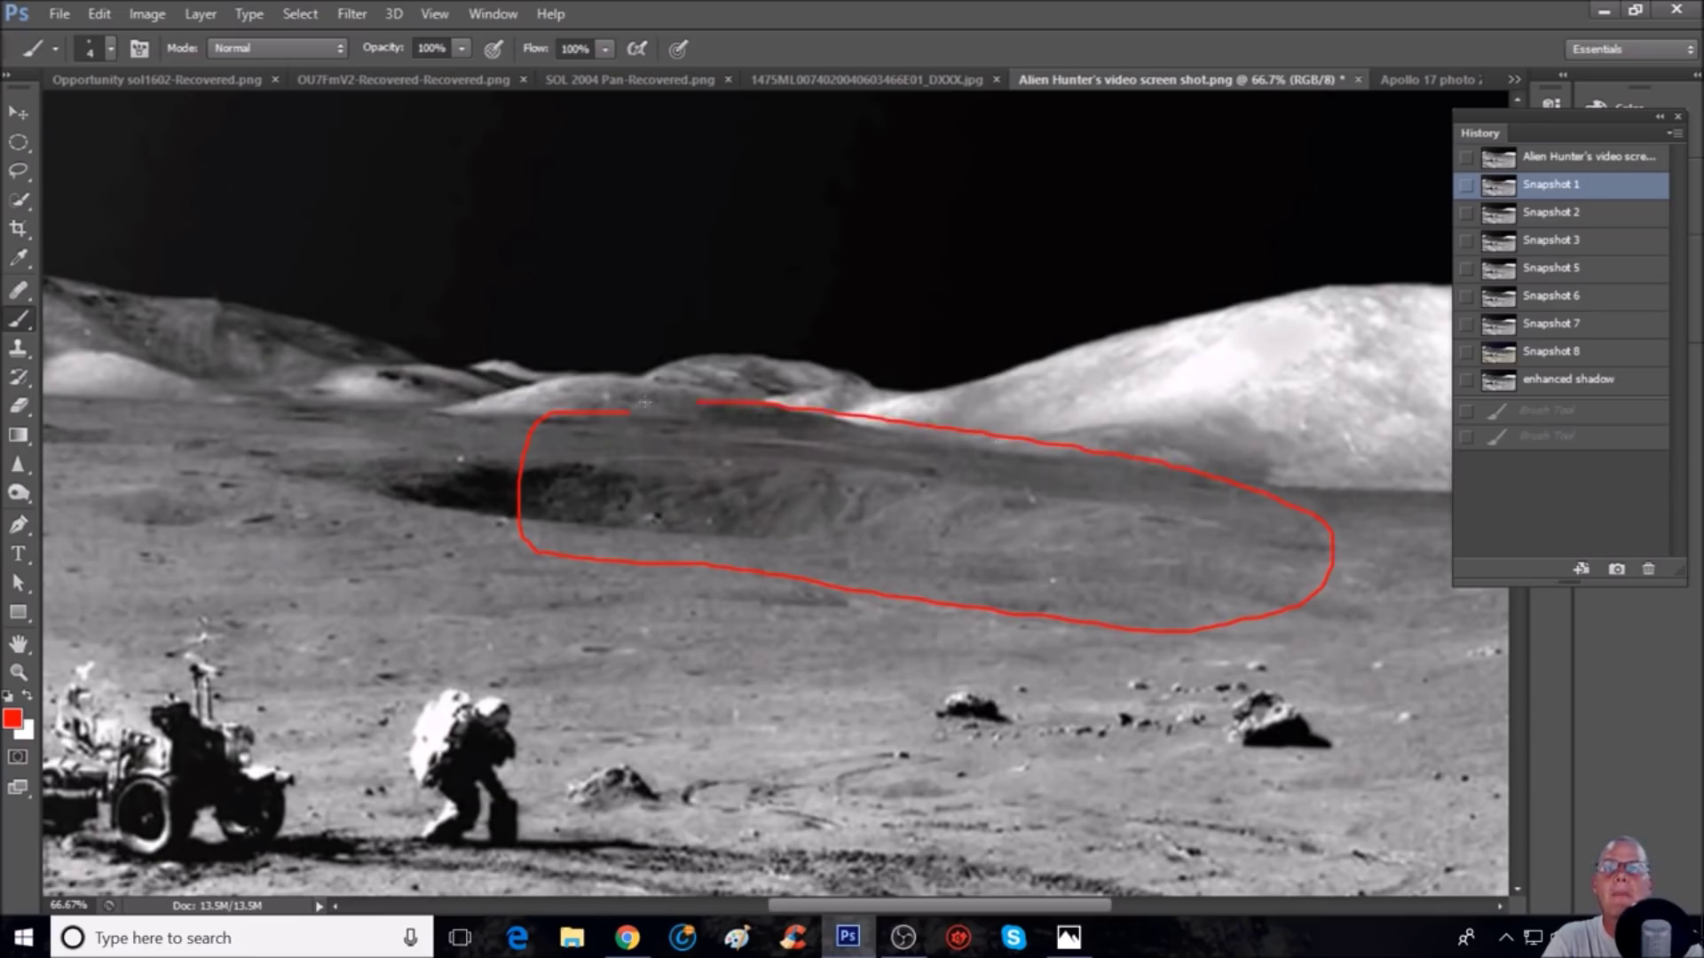
# Step: Restore Snapshot 3 and, with a size 2 brush, trace jagged red strokes along the lower edge of the bright streak below the hill
pyautogui.click(1604, 229)
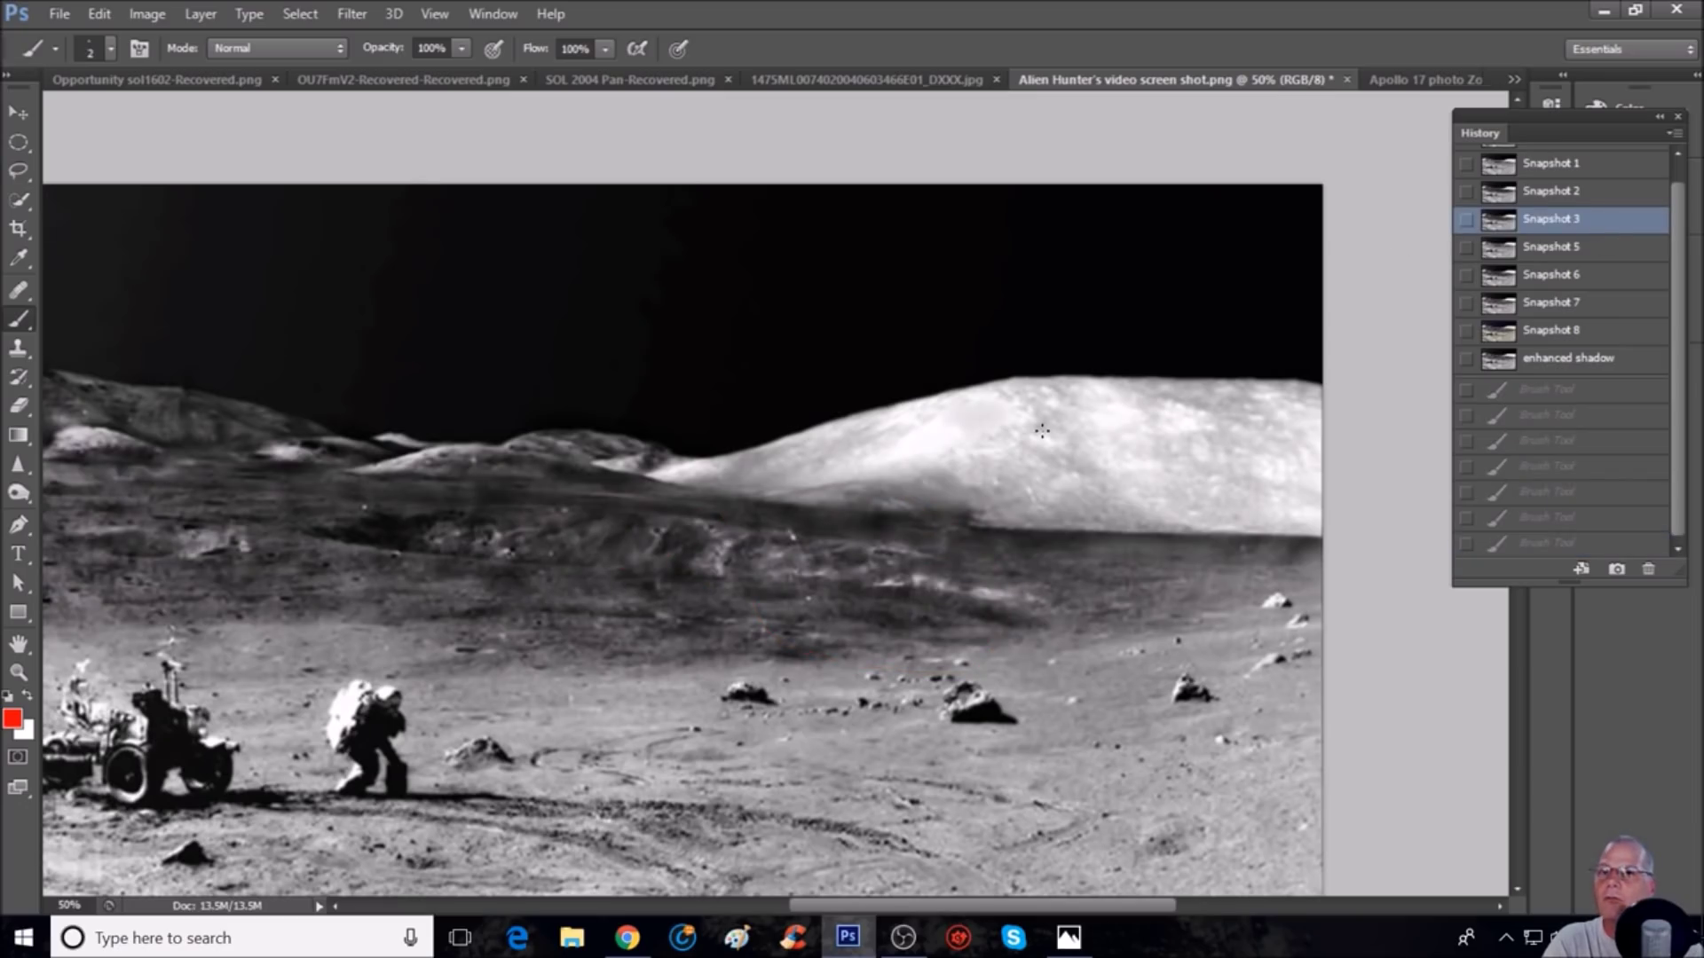
pyautogui.hotkey('ctrl', '+')
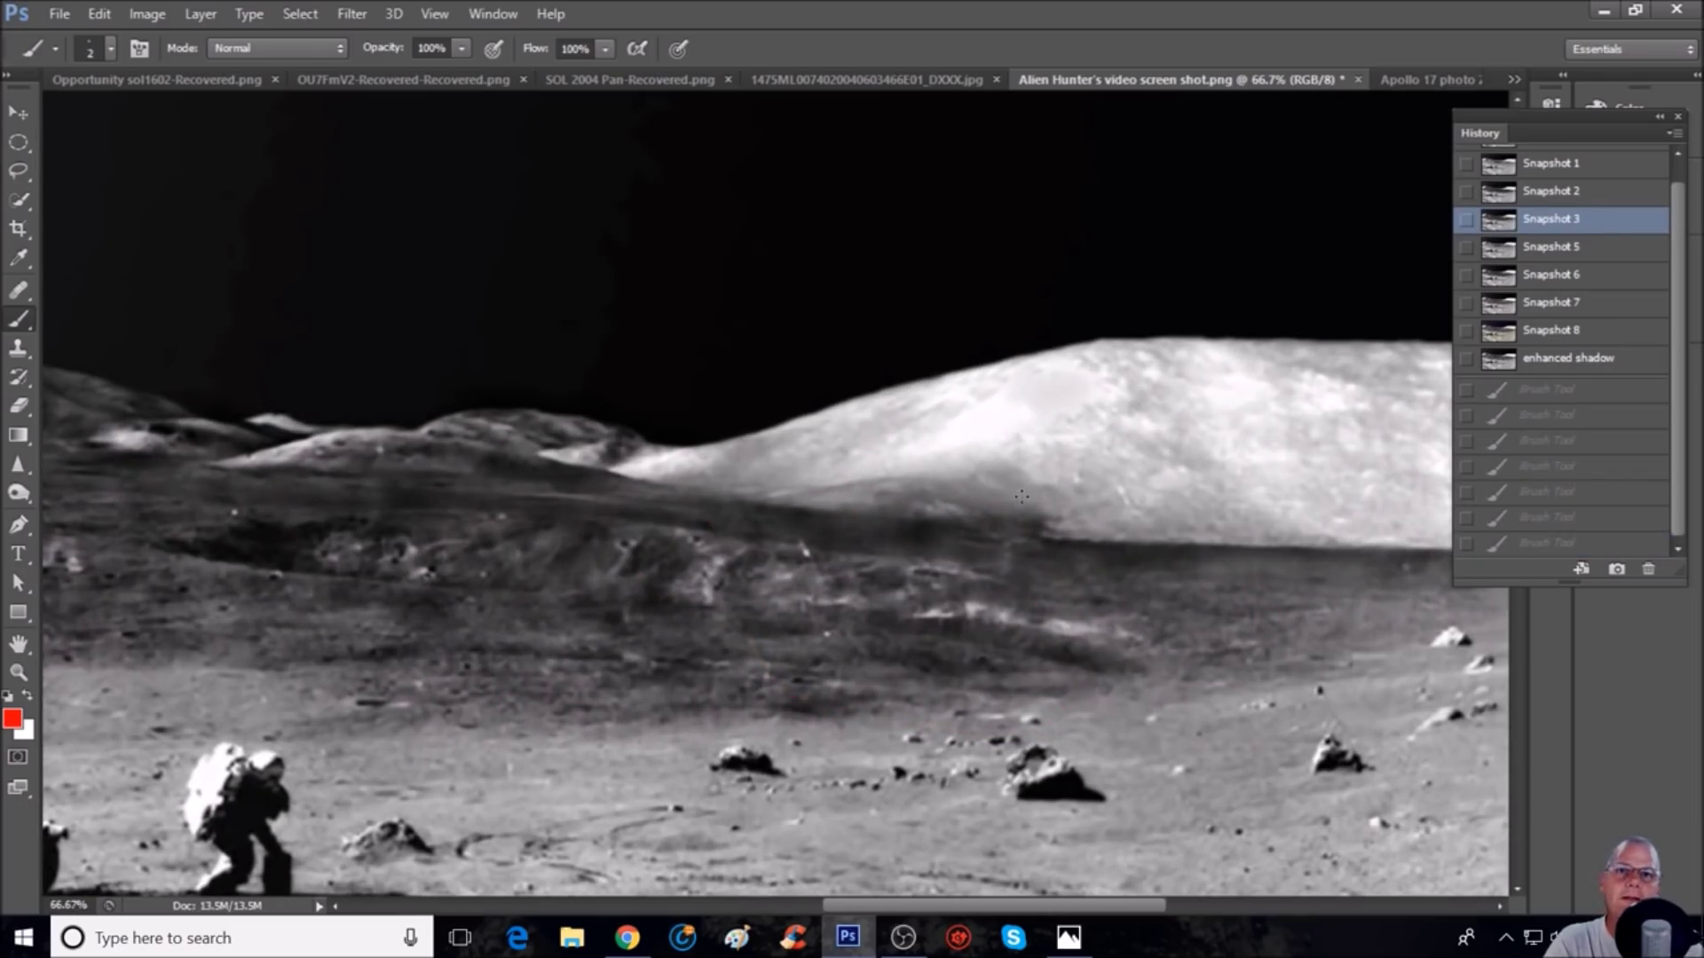
pyautogui.hotkey('ctrl', '+')
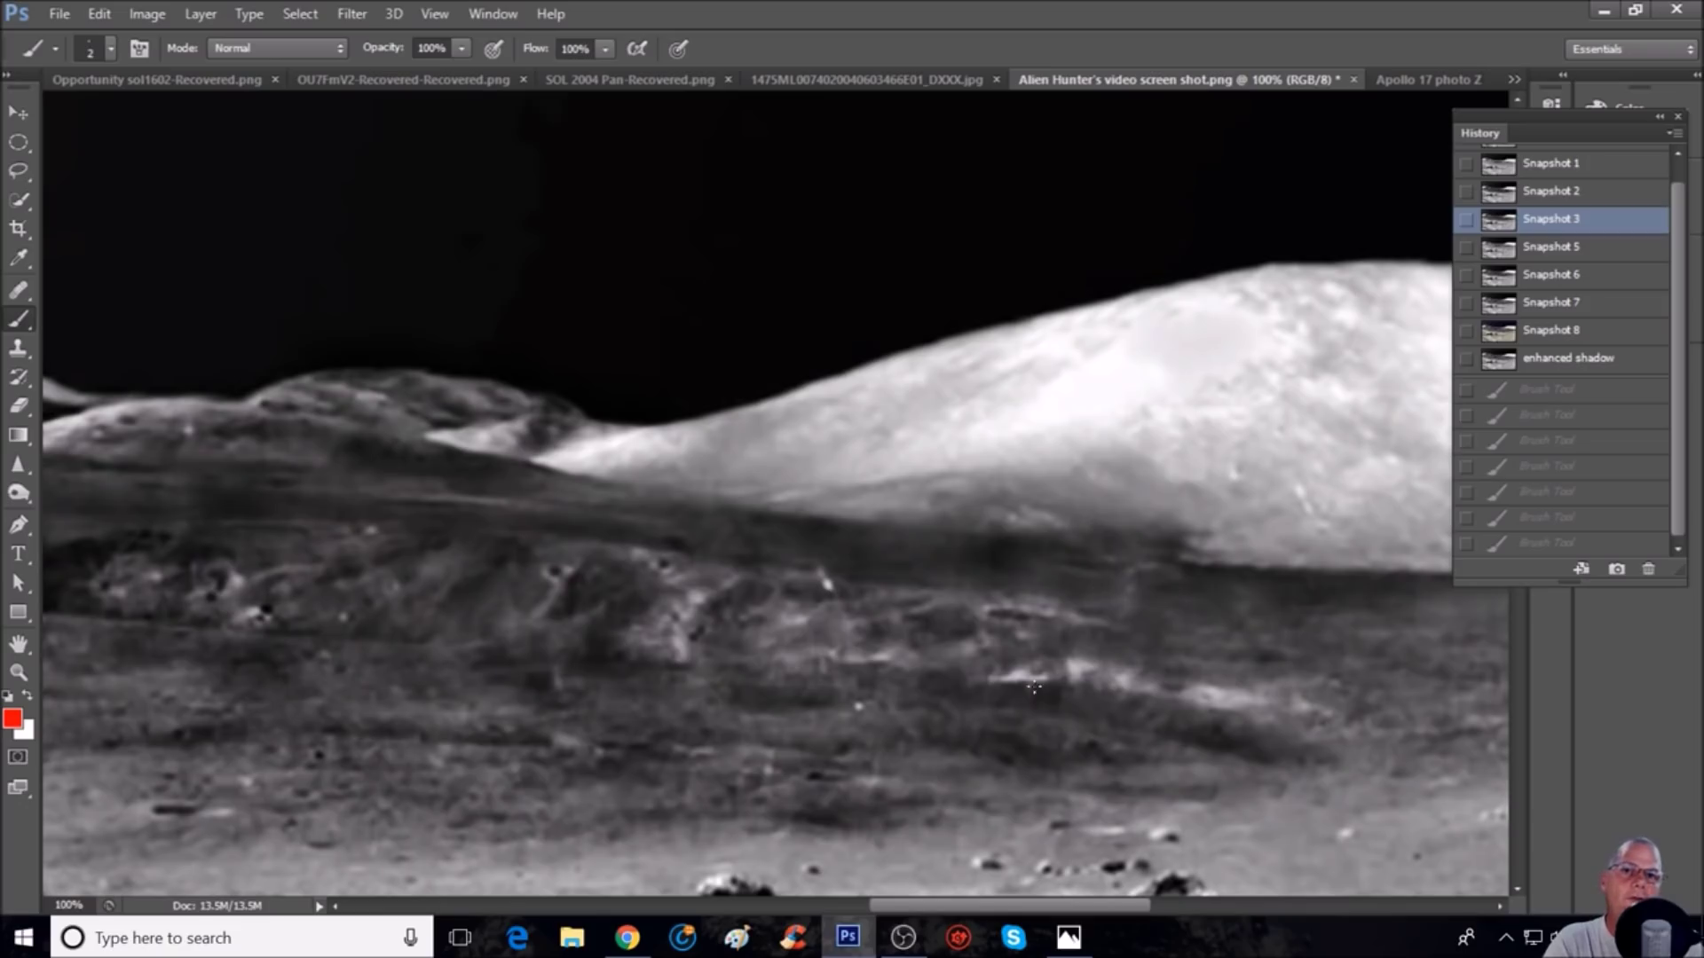
pyautogui.moveTo(1041, 668)
pyautogui.mouseDown()
pyautogui.moveTo(1053, 719)
pyautogui.moveTo(1063, 650)
pyautogui.moveTo(1099, 706)
pyautogui.mouseUp()
pyautogui.moveTo(1098, 706)
pyautogui.mouseDown()
pyautogui.moveTo(1204, 683)
pyautogui.moveTo(1356, 746)
pyautogui.mouseUp()
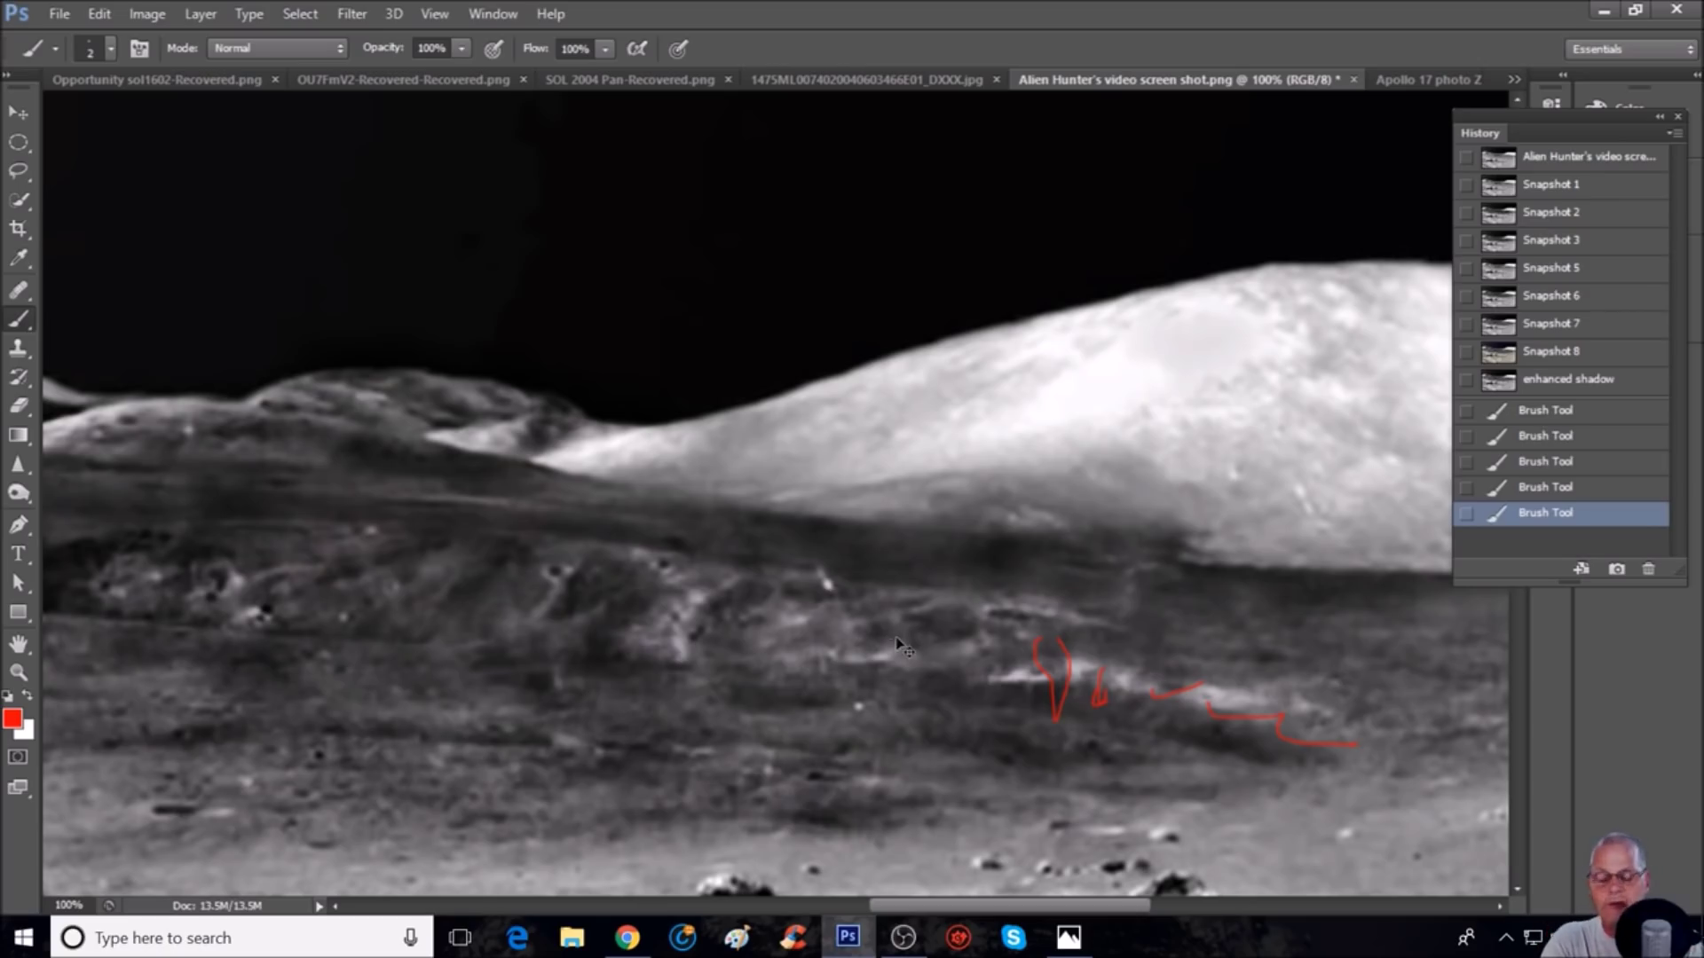
# Step: Restore Snapshot 3, circle in red the strip of plain below the small bright mound, and outline two adjacent shapes inside the circle
pyautogui.hotkey('ctrl', '-')
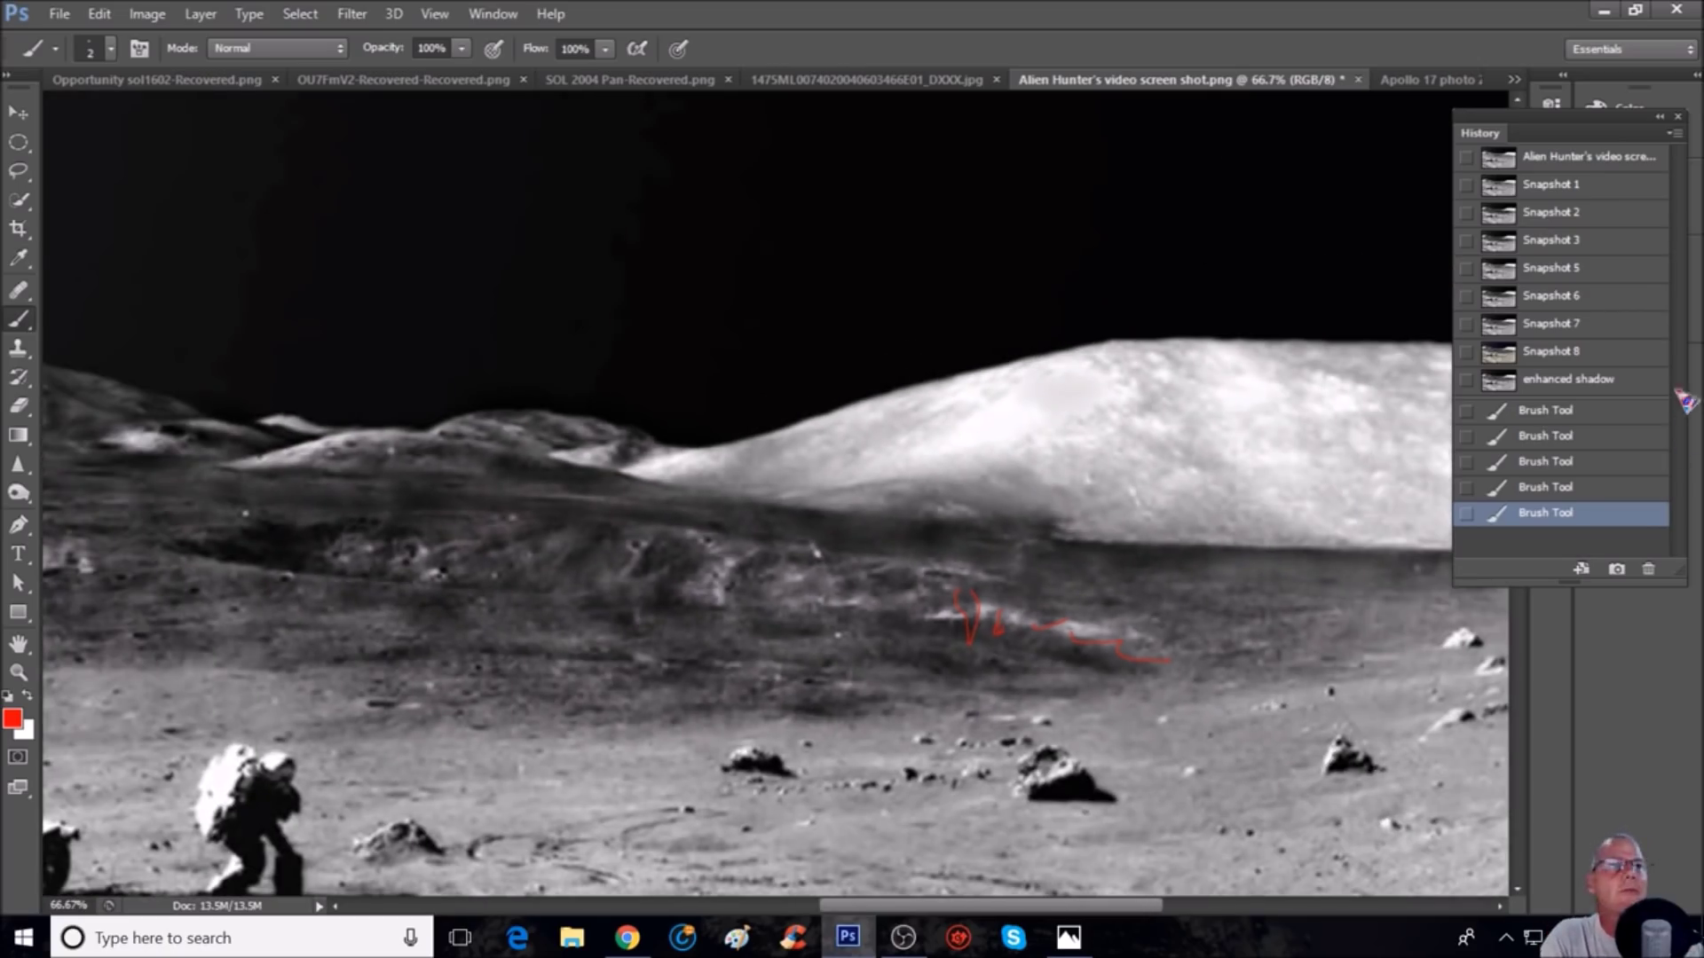
pyautogui.click(1585, 249)
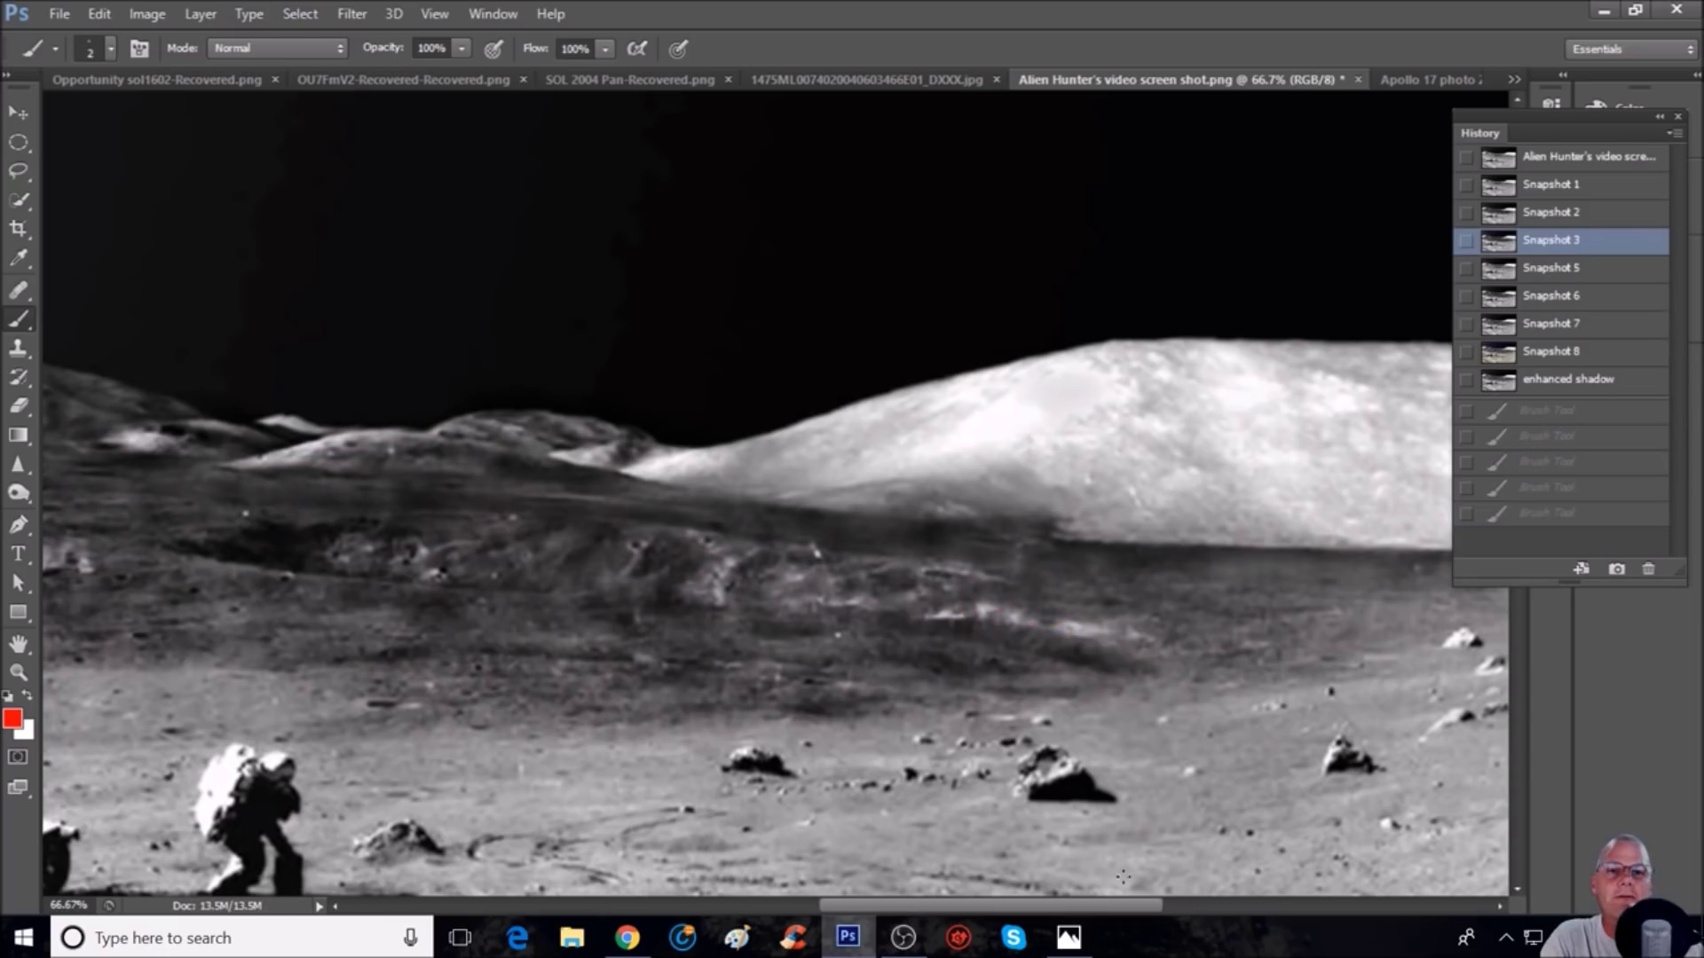
pyautogui.moveTo(1126, 905); pyautogui.dragTo(922, 895)
pyautogui.hotkey('ctrl', '+')
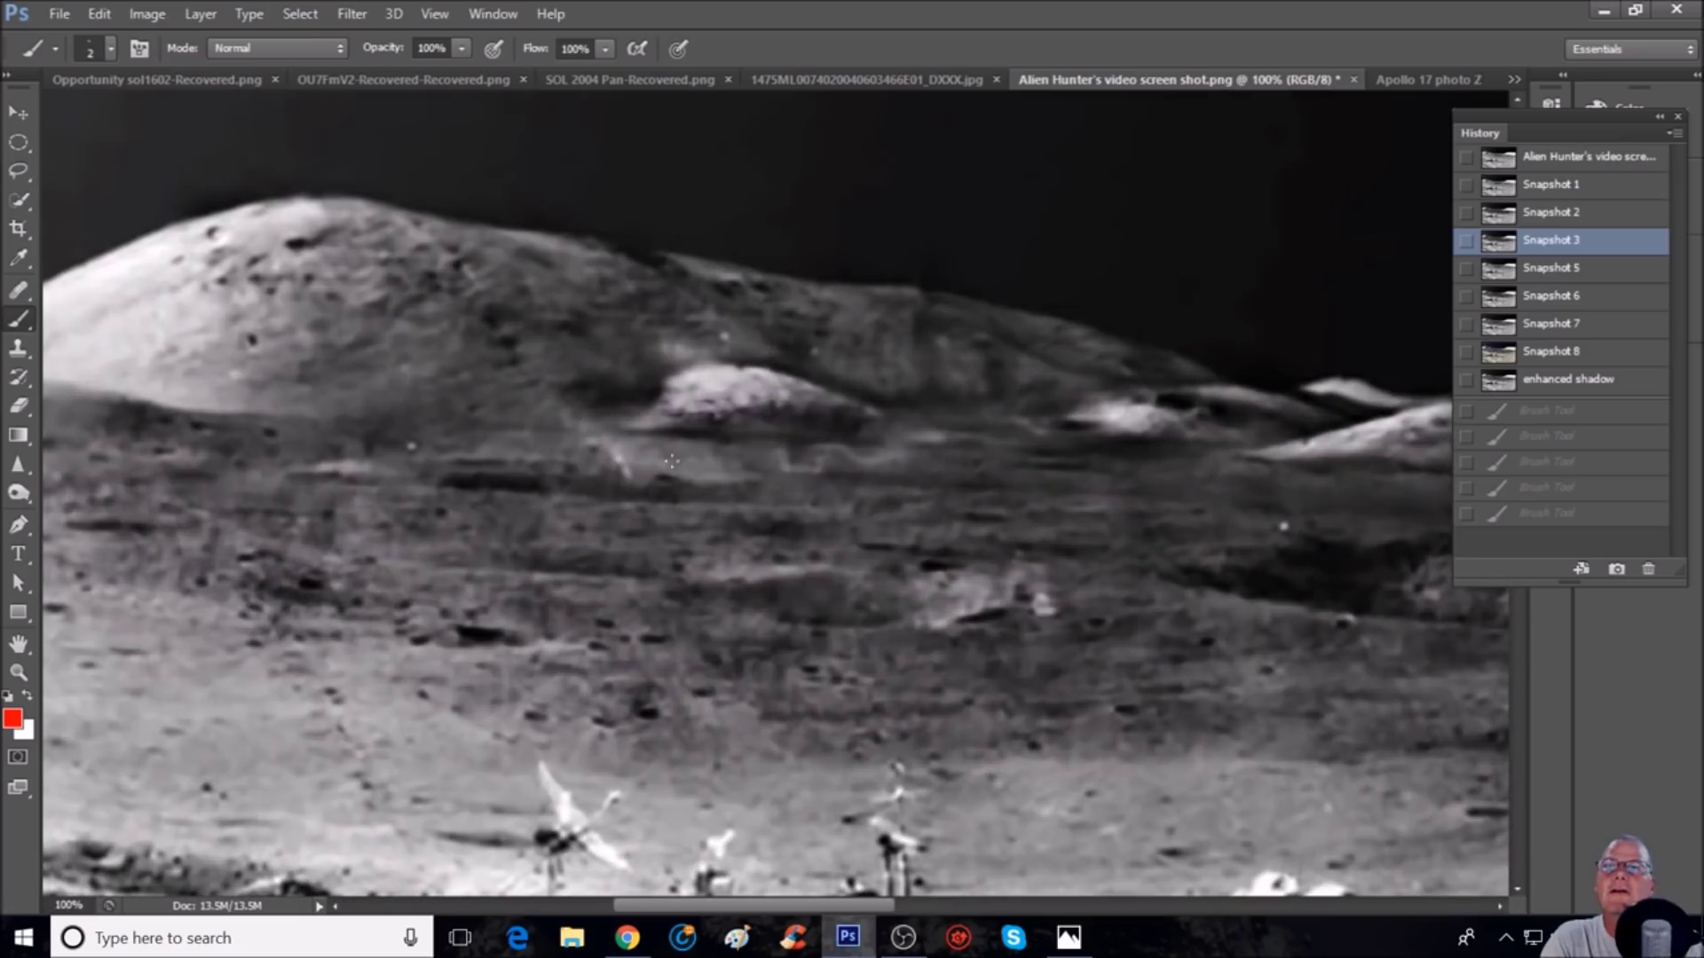
pyautogui.moveTo(589, 419)
pyautogui.mouseDown()
pyautogui.moveTo(441, 422)
pyautogui.moveTo(286, 478)
pyautogui.mouseUp()
pyautogui.moveTo(581, 540)
pyautogui.mouseDown()
pyautogui.moveTo(755, 521)
pyautogui.moveTo(739, 448)
pyautogui.moveTo(696, 415)
pyautogui.mouseUp()
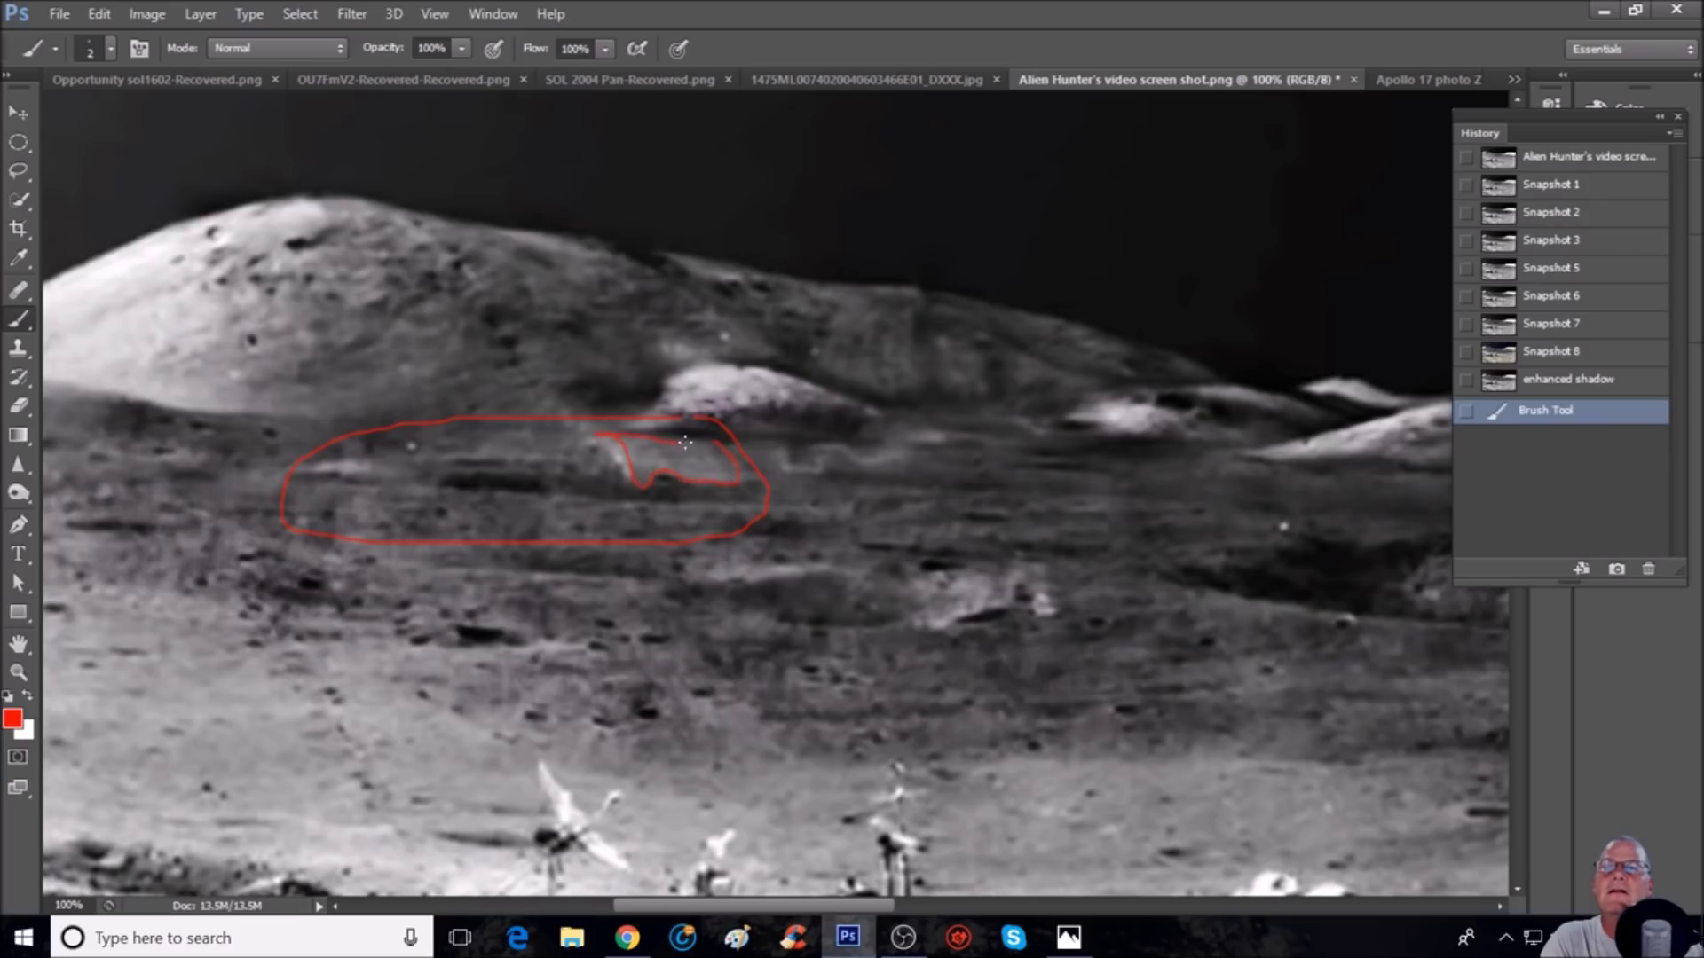
pyautogui.moveTo(685, 442); pyautogui.dragTo(688, 441)
pyautogui.moveTo(498, 494)
pyautogui.mouseDown()
pyautogui.moveTo(573, 446)
pyautogui.moveTo(364, 435)
pyautogui.mouseUp()
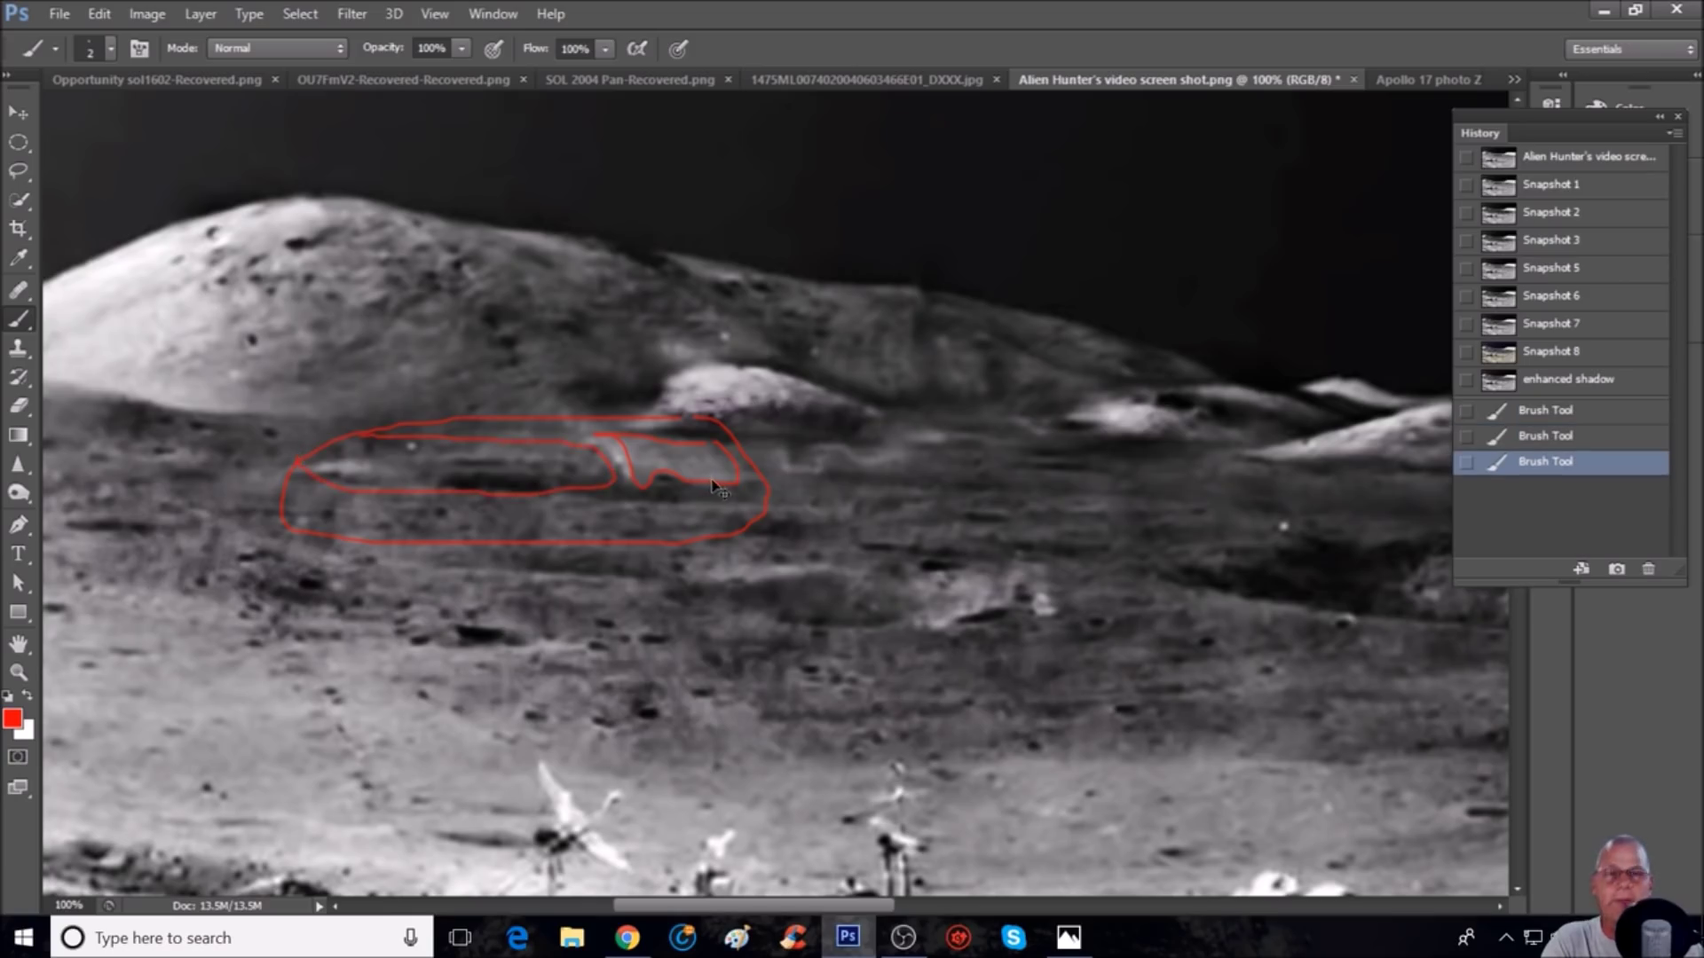
# Step: Clear the strokes by restoring Snapshot 3, and circle in red both ends of the small bright patch between the distant hills
pyautogui.hotkey('ctrl', '-')
pyautogui.hotkey('ctrl', '+')
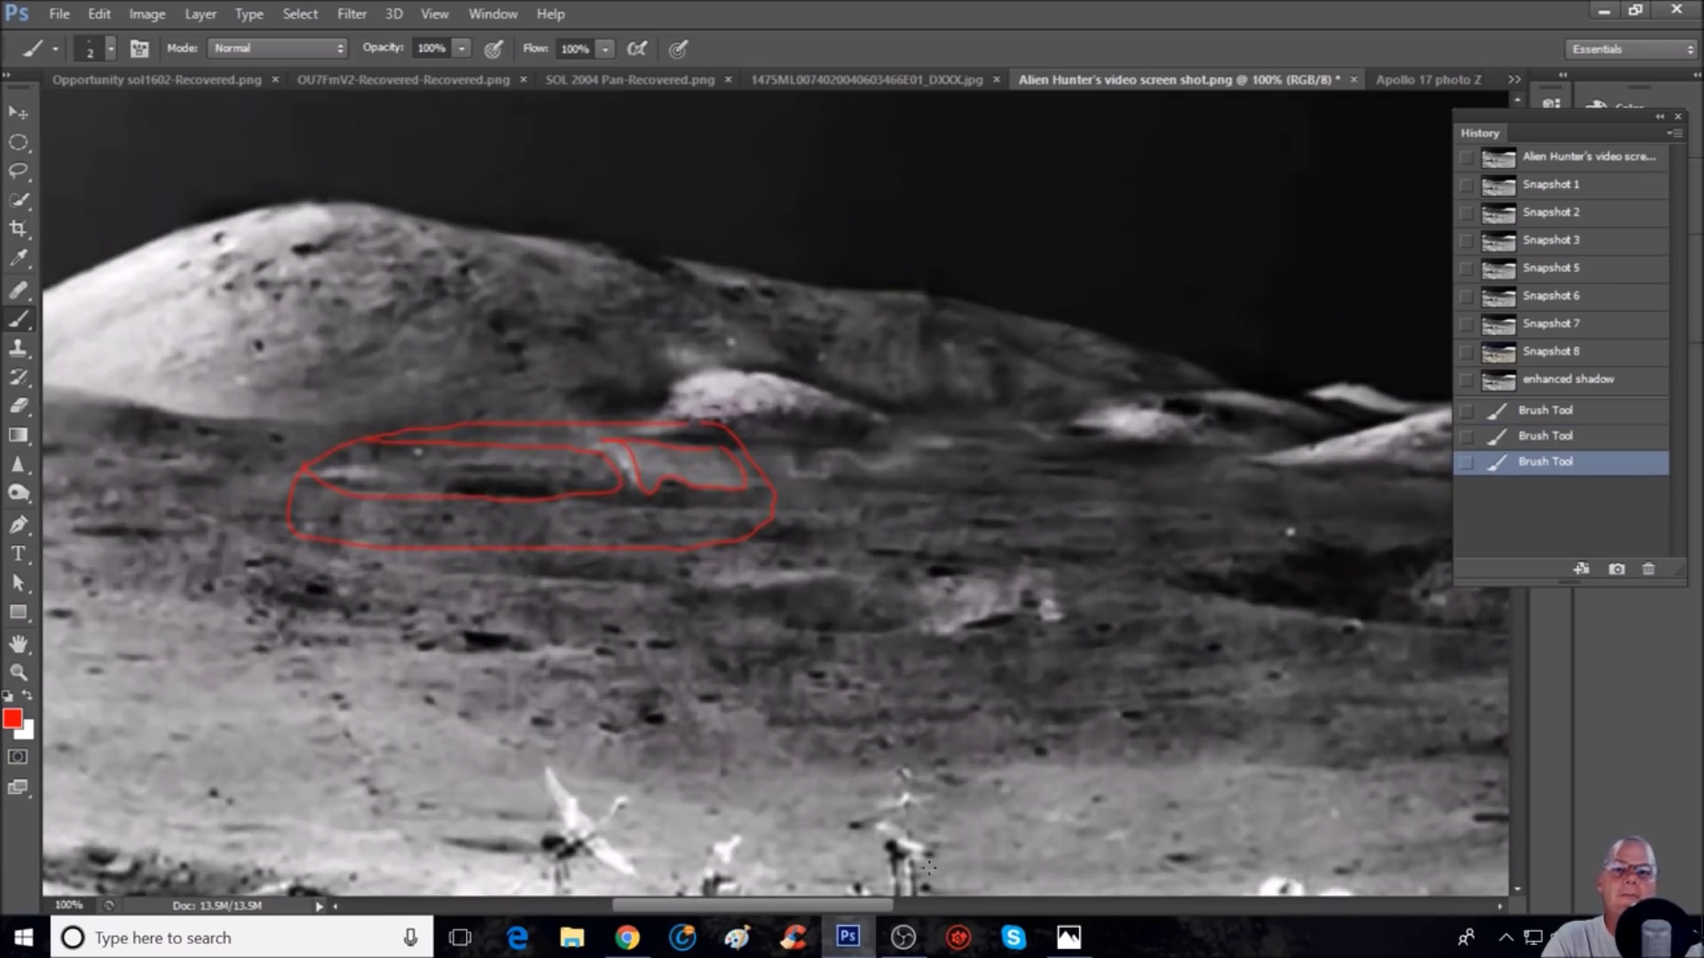
pyautogui.moveTo(879, 905); pyautogui.dragTo(941, 905)
pyautogui.scroll(1, 941, 604)
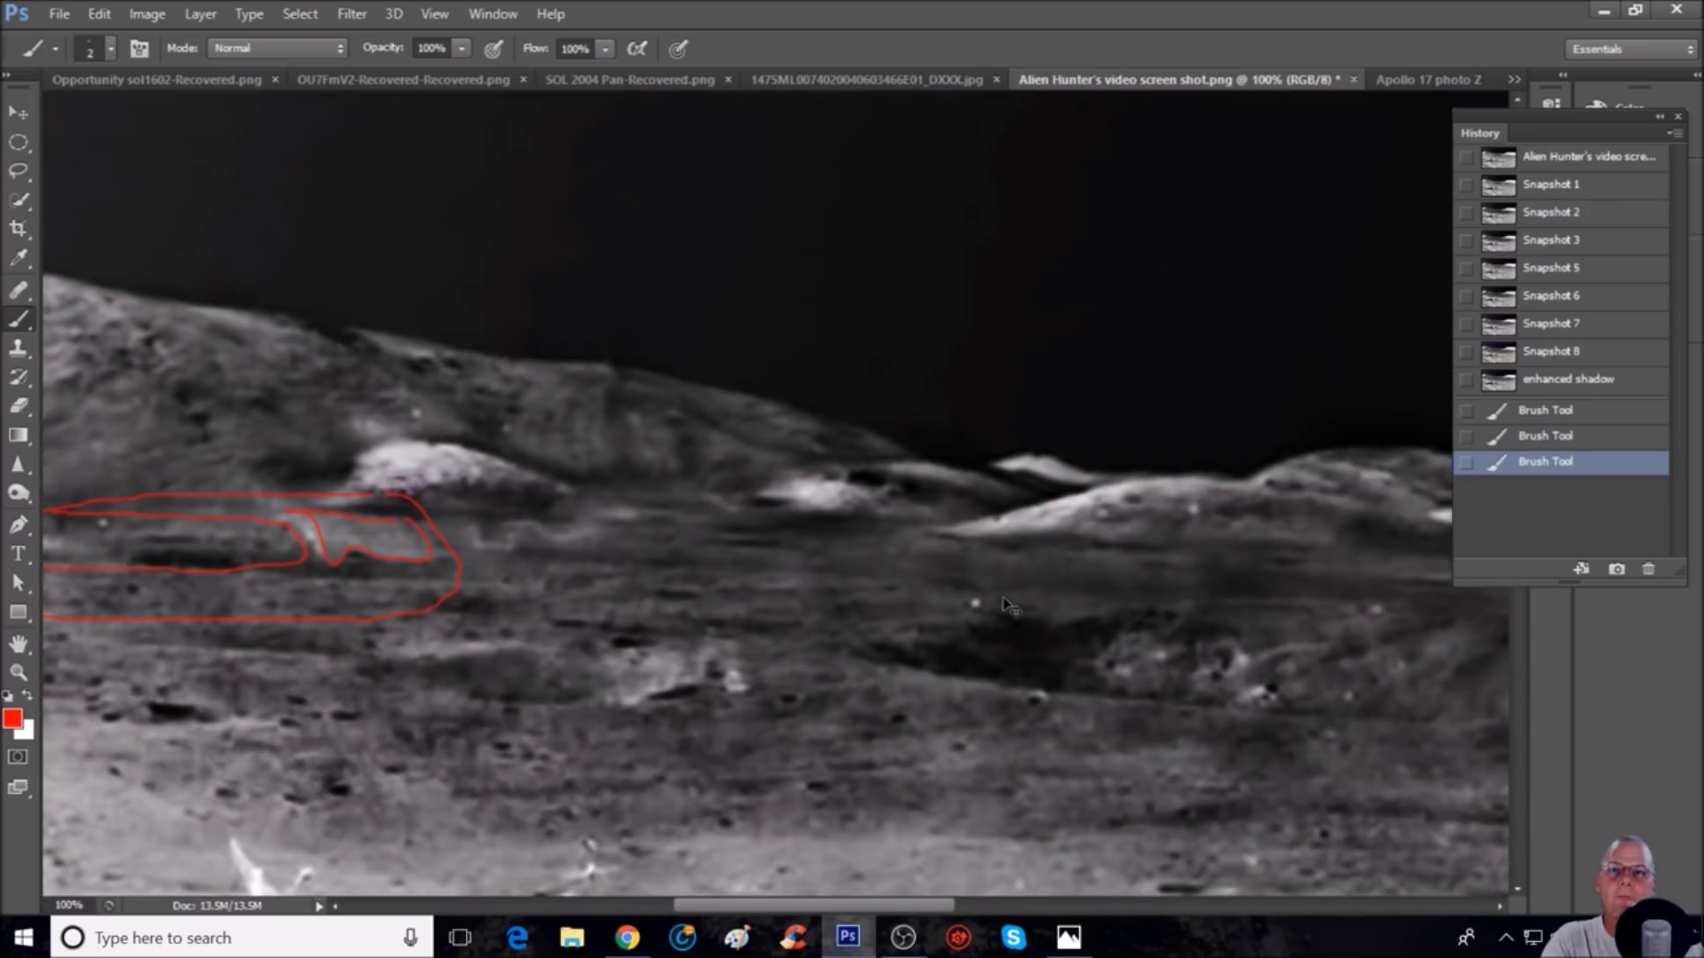
pyautogui.moveTo(841, 415)
pyautogui.mouseDown()
pyautogui.moveTo(690, 519)
pyautogui.moveTo(1072, 513)
pyautogui.moveTo(788, 404)
pyautogui.mouseUp()
pyautogui.moveTo(852, 473)
pyautogui.mouseDown()
pyautogui.moveTo(887, 491)
pyautogui.moveTo(873, 466)
pyautogui.moveTo(944, 513)
pyautogui.moveTo(949, 490)
pyautogui.moveTo(909, 479)
pyautogui.mouseUp()
pyautogui.click(1562, 240)
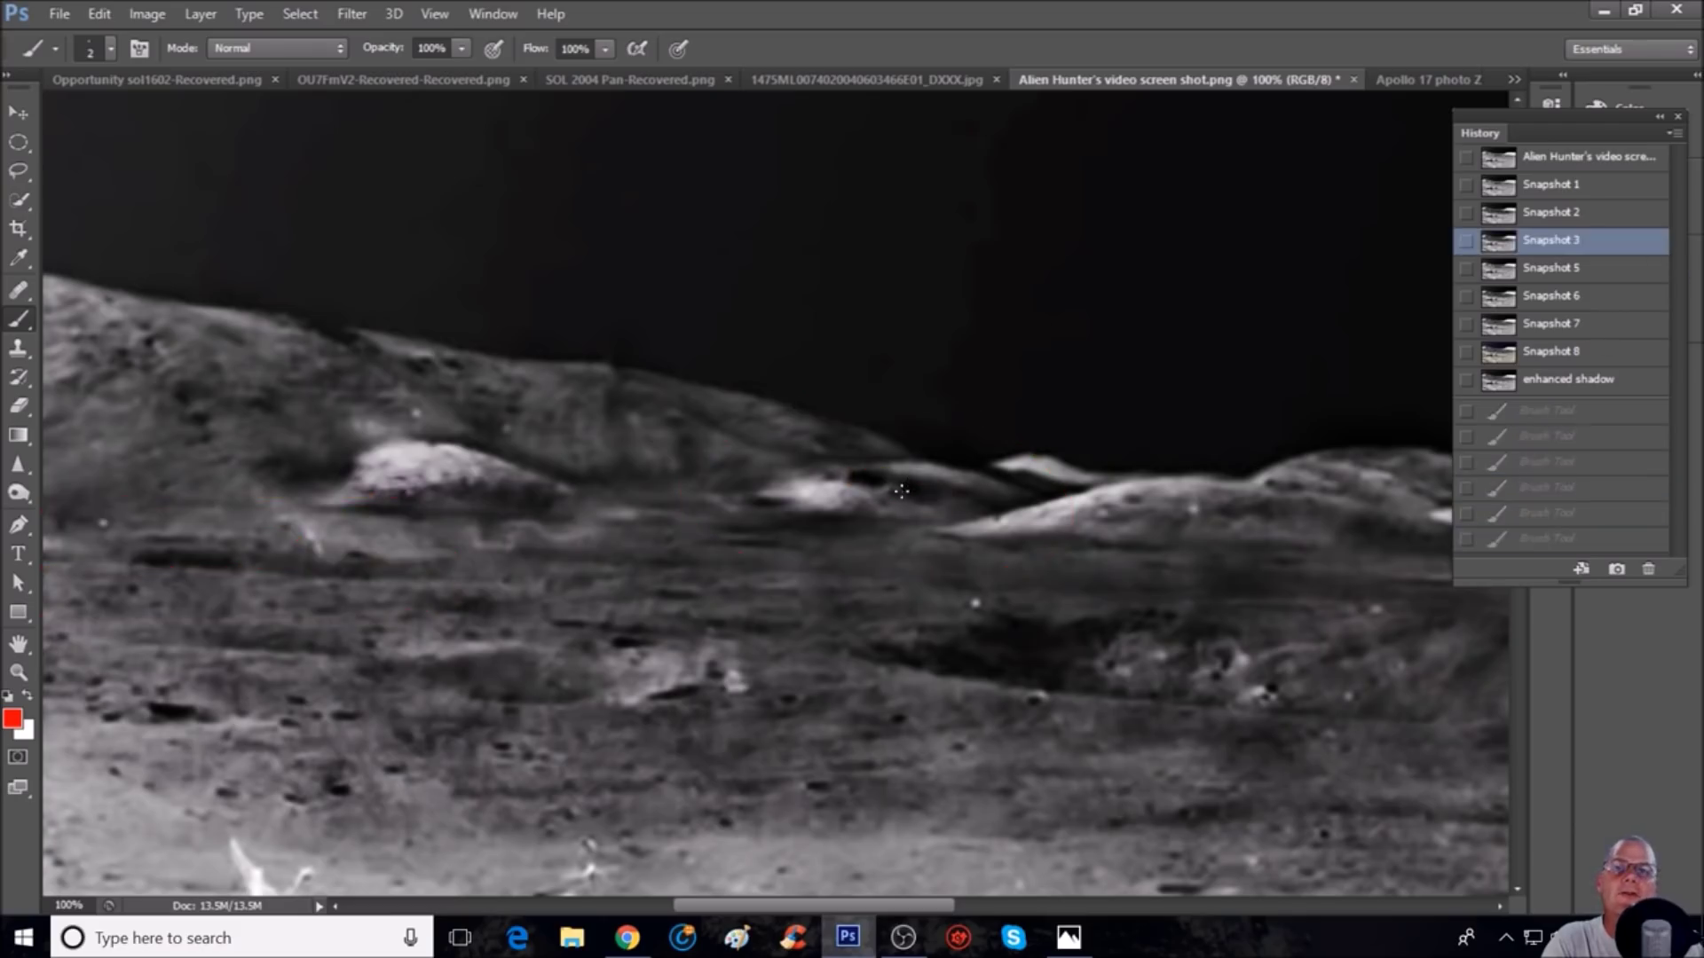
pyautogui.moveTo(894, 477); pyautogui.dragTo(874, 480)
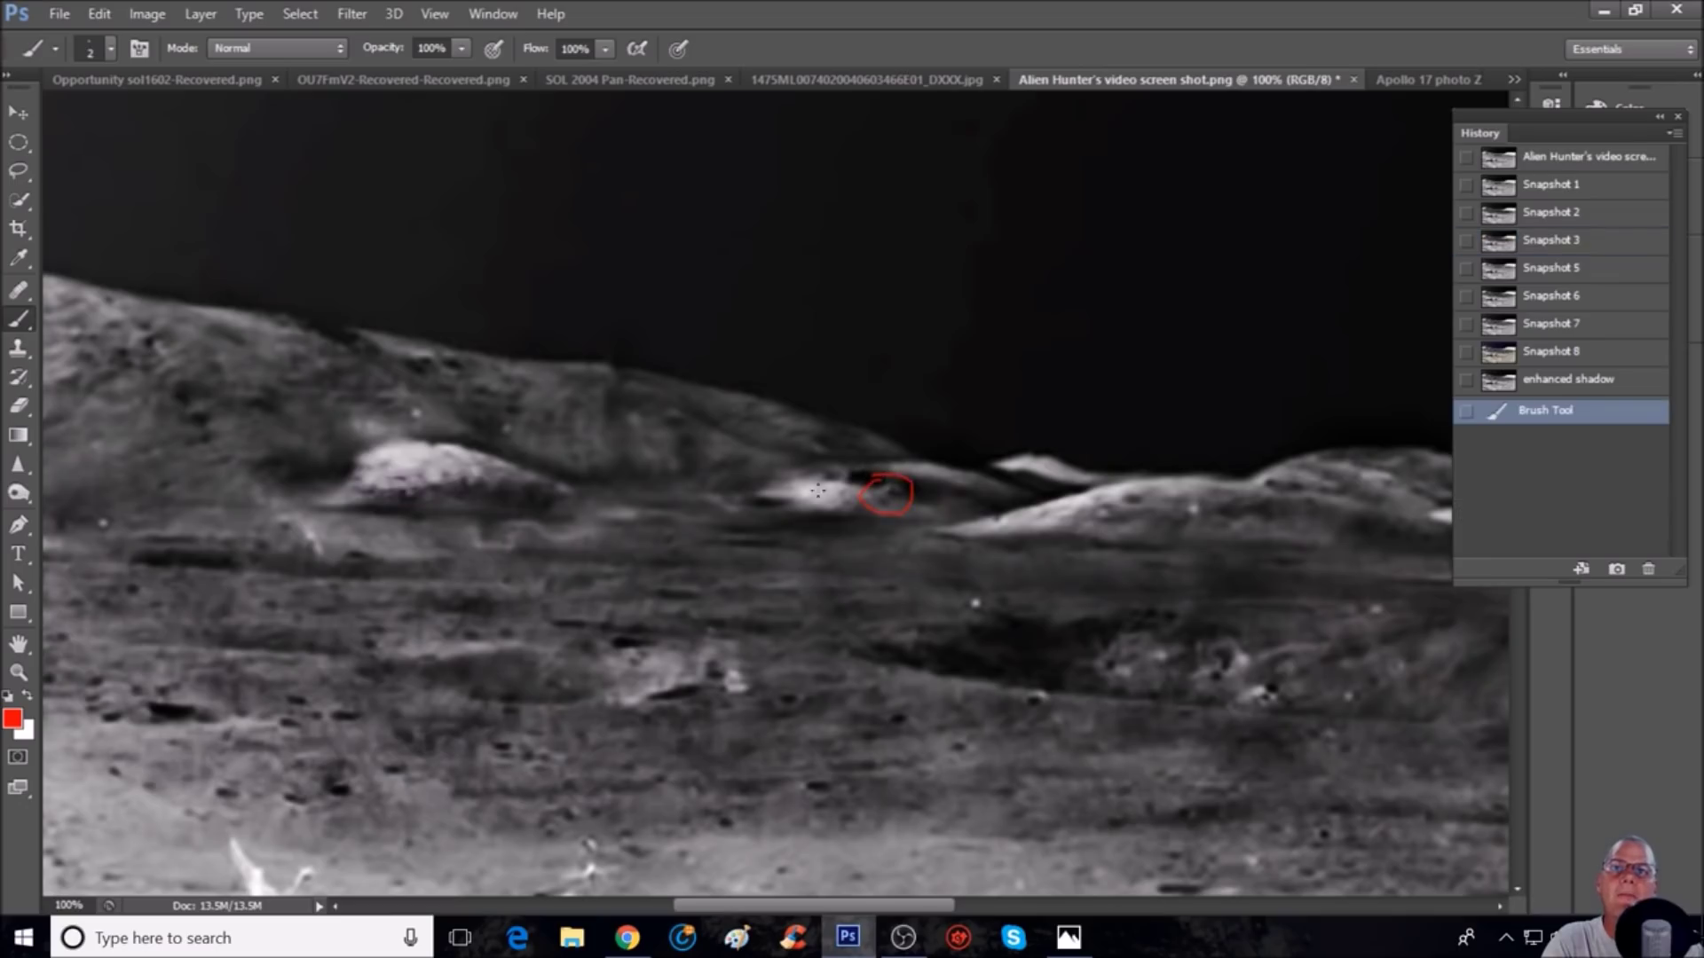
pyautogui.moveTo(748, 507); pyautogui.dragTo(803, 508)
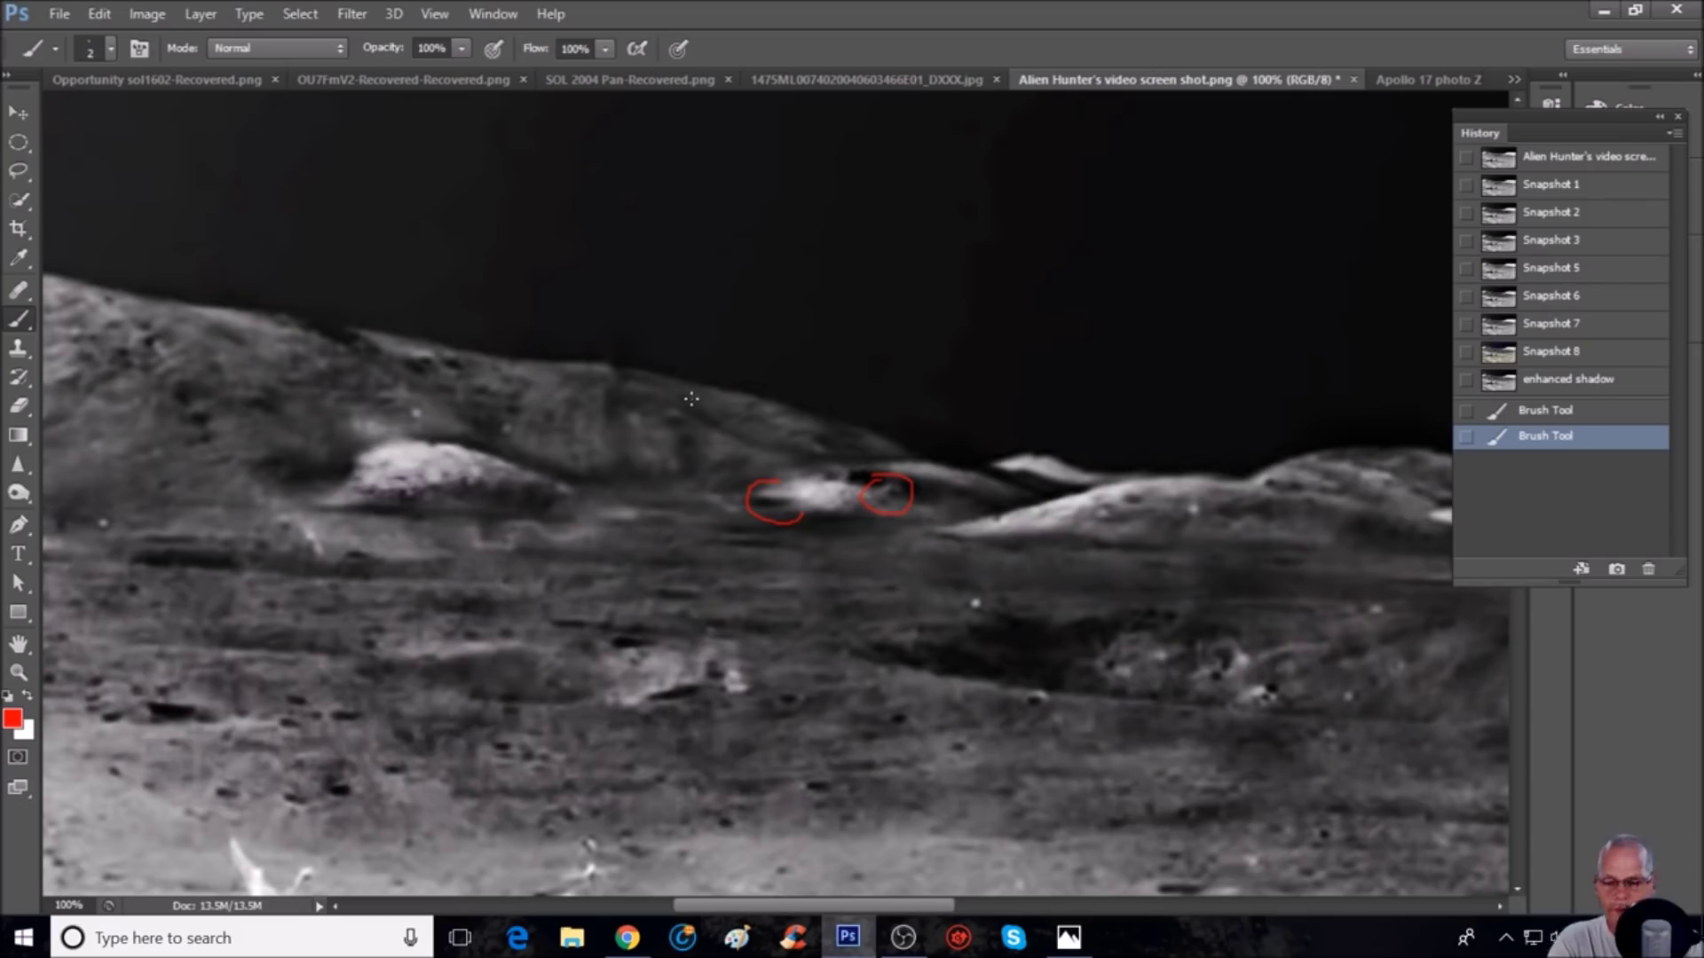
# Step: Restore Snapshot 6 and mark the thin vertical line beneath the left end of the white streak with a short red stroke
pyautogui.hotkey('ctrl', '-')
pyautogui.moveTo(986, 905); pyautogui.dragTo(1105, 905)
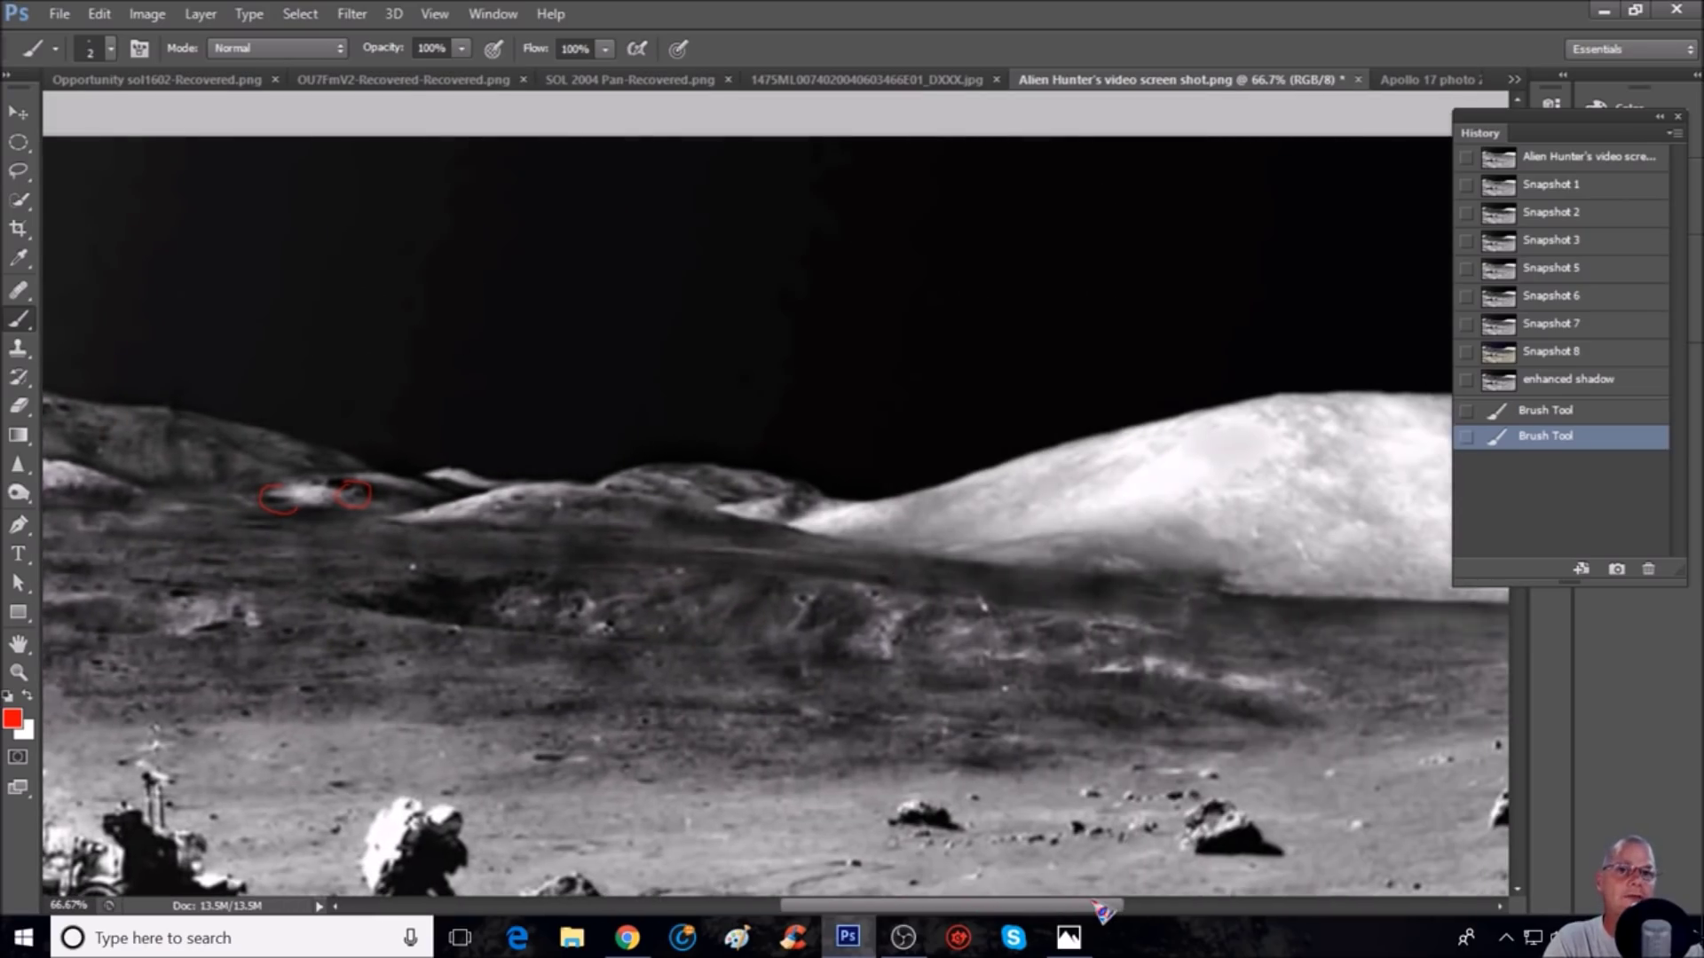
pyautogui.click(1604, 295)
pyautogui.scroll(-3, 1243, 532)
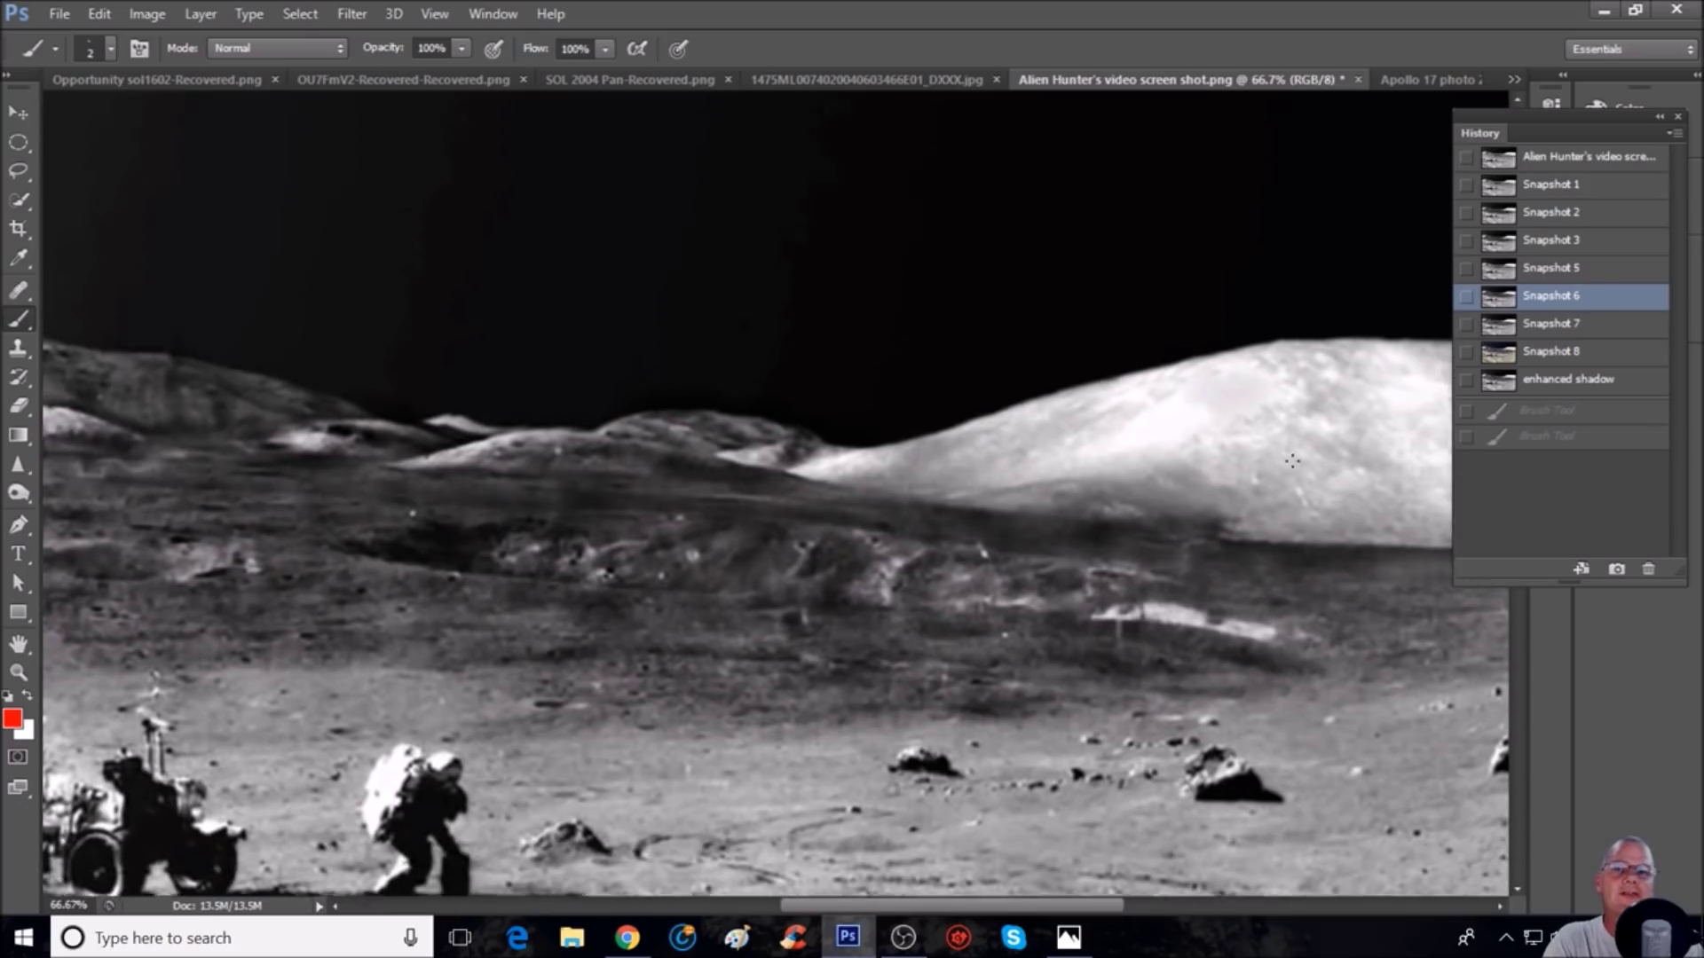
pyautogui.moveTo(1047, 905); pyautogui.dragTo(1091, 906)
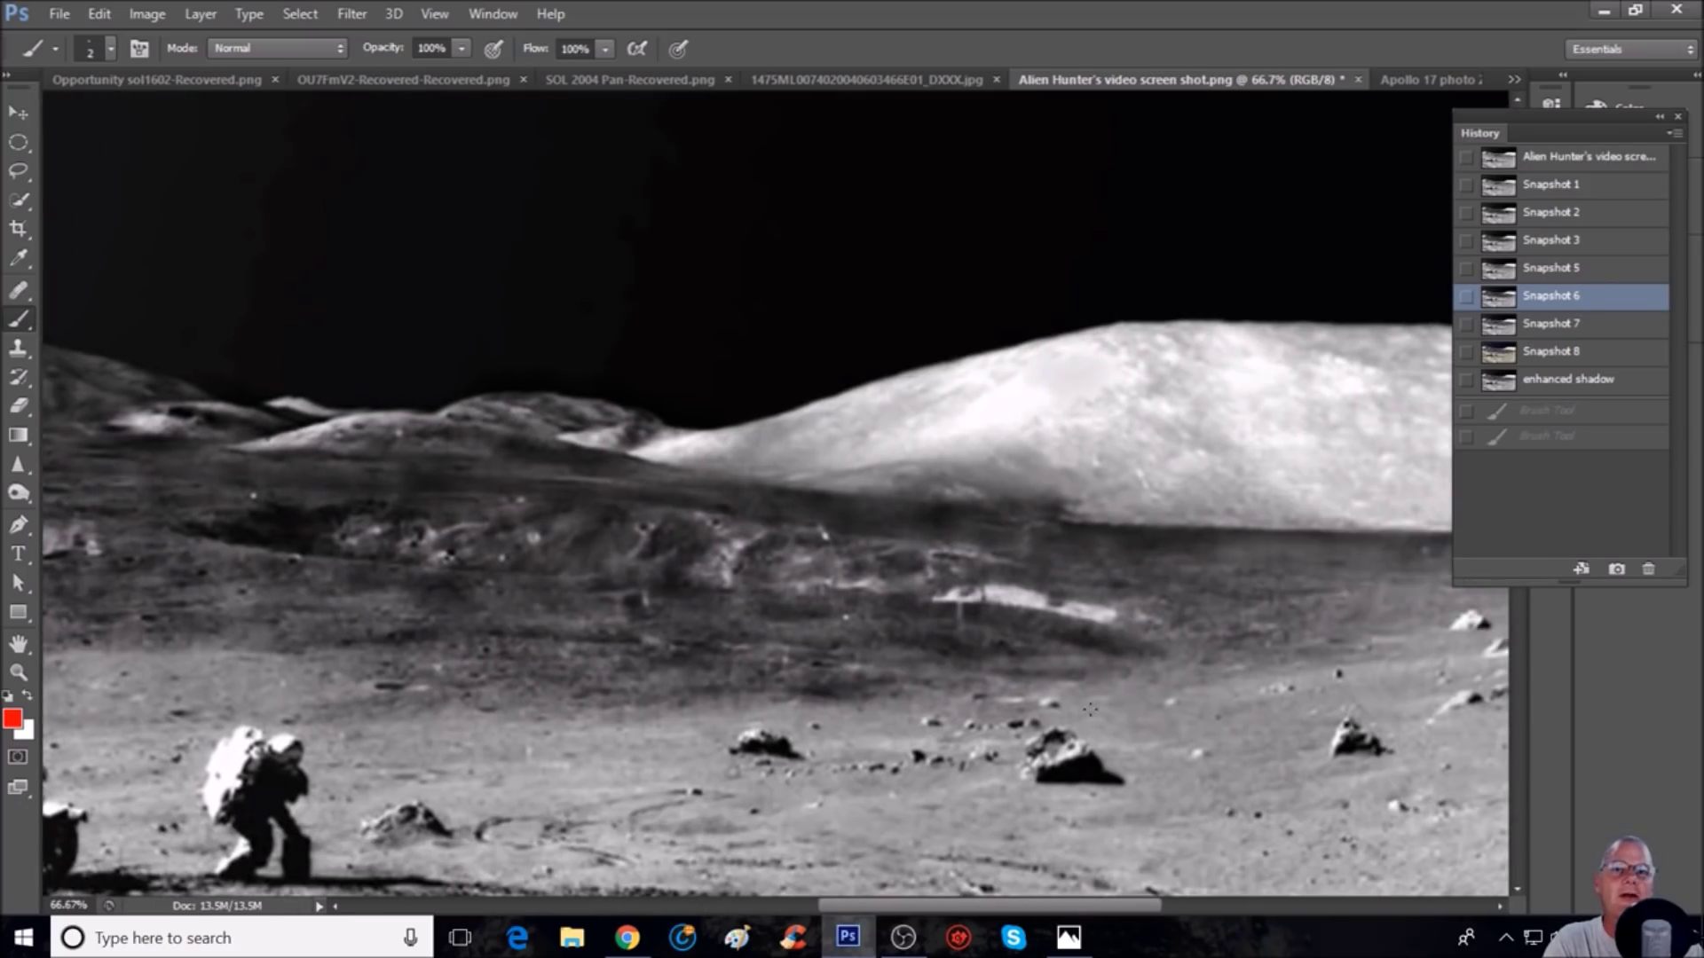
pyautogui.hotkey('ctrl', '+')
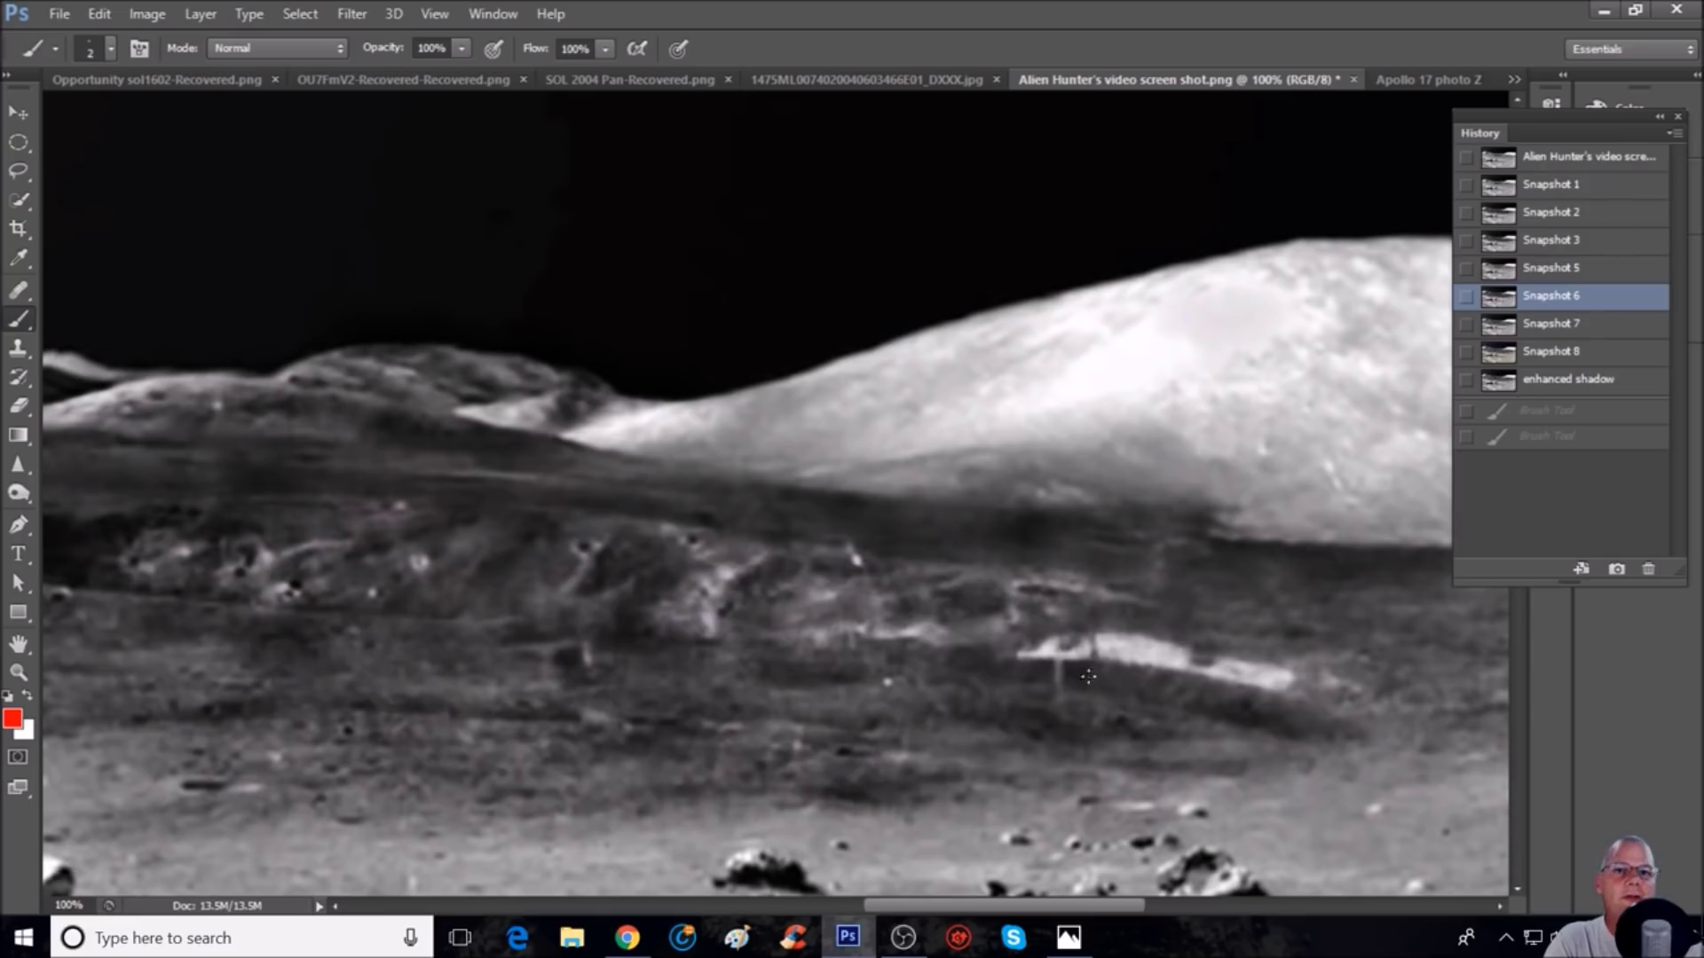
pyautogui.moveTo(1062, 689); pyautogui.dragTo(1065, 688)
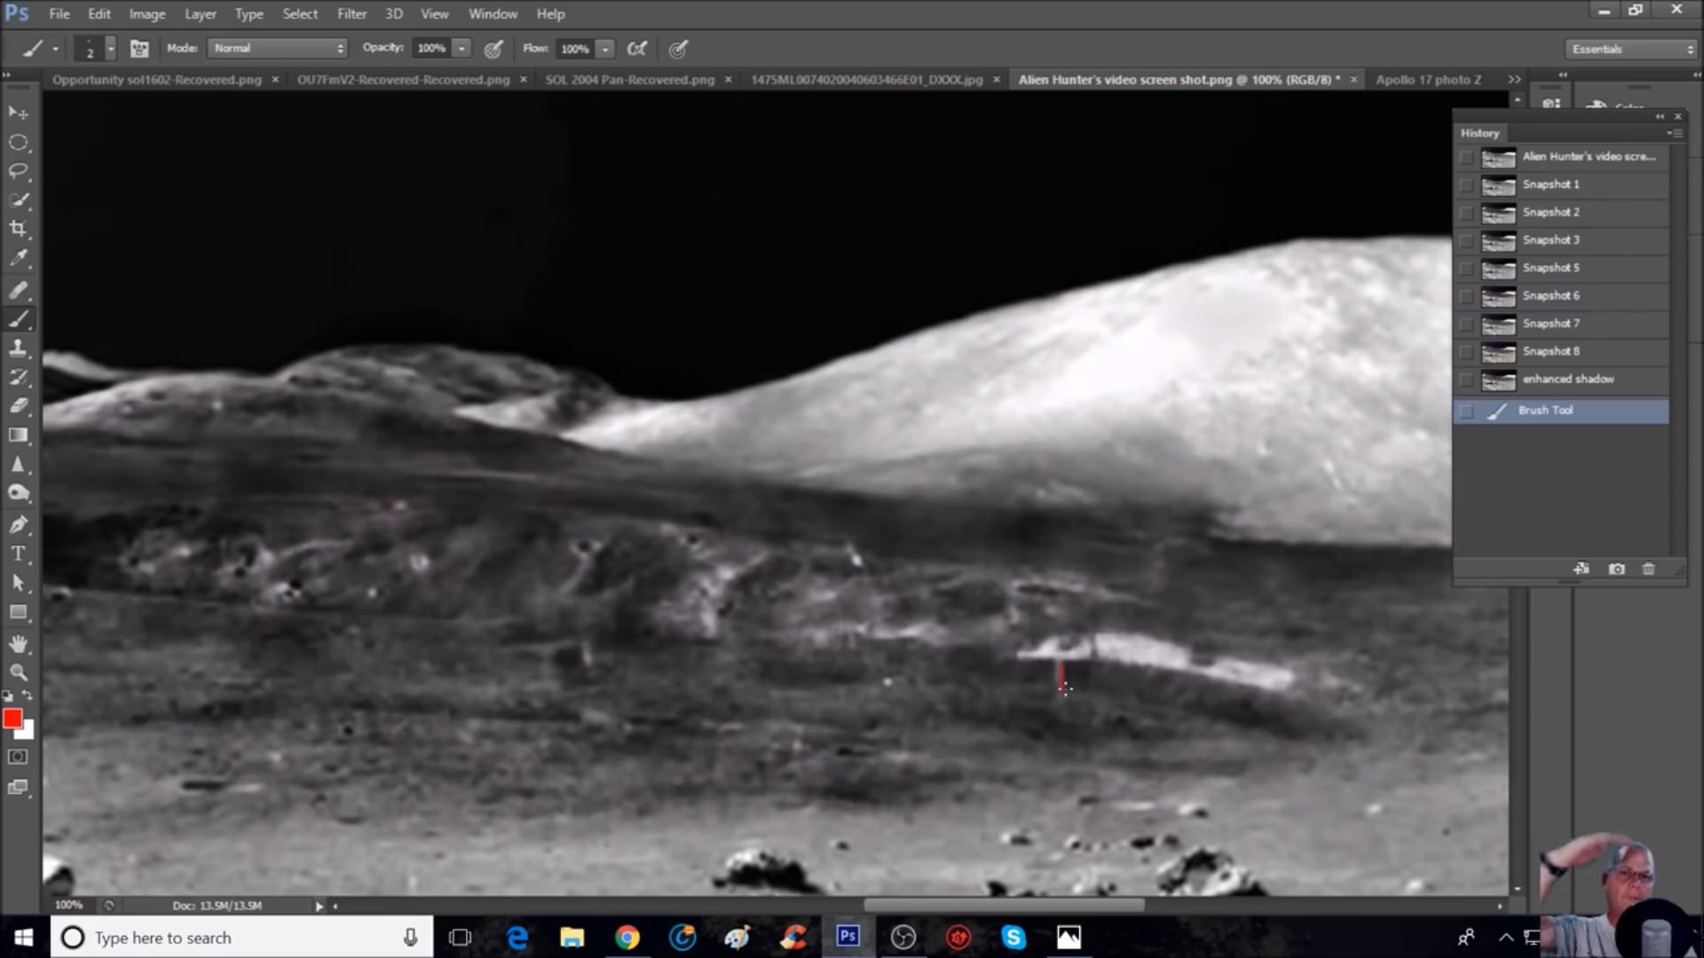
# Step: Examine the ground below the bright hill in Snapshot 1 at 200%, and compare it with Snapshot 5 at 100%
pyautogui.click(1584, 186)
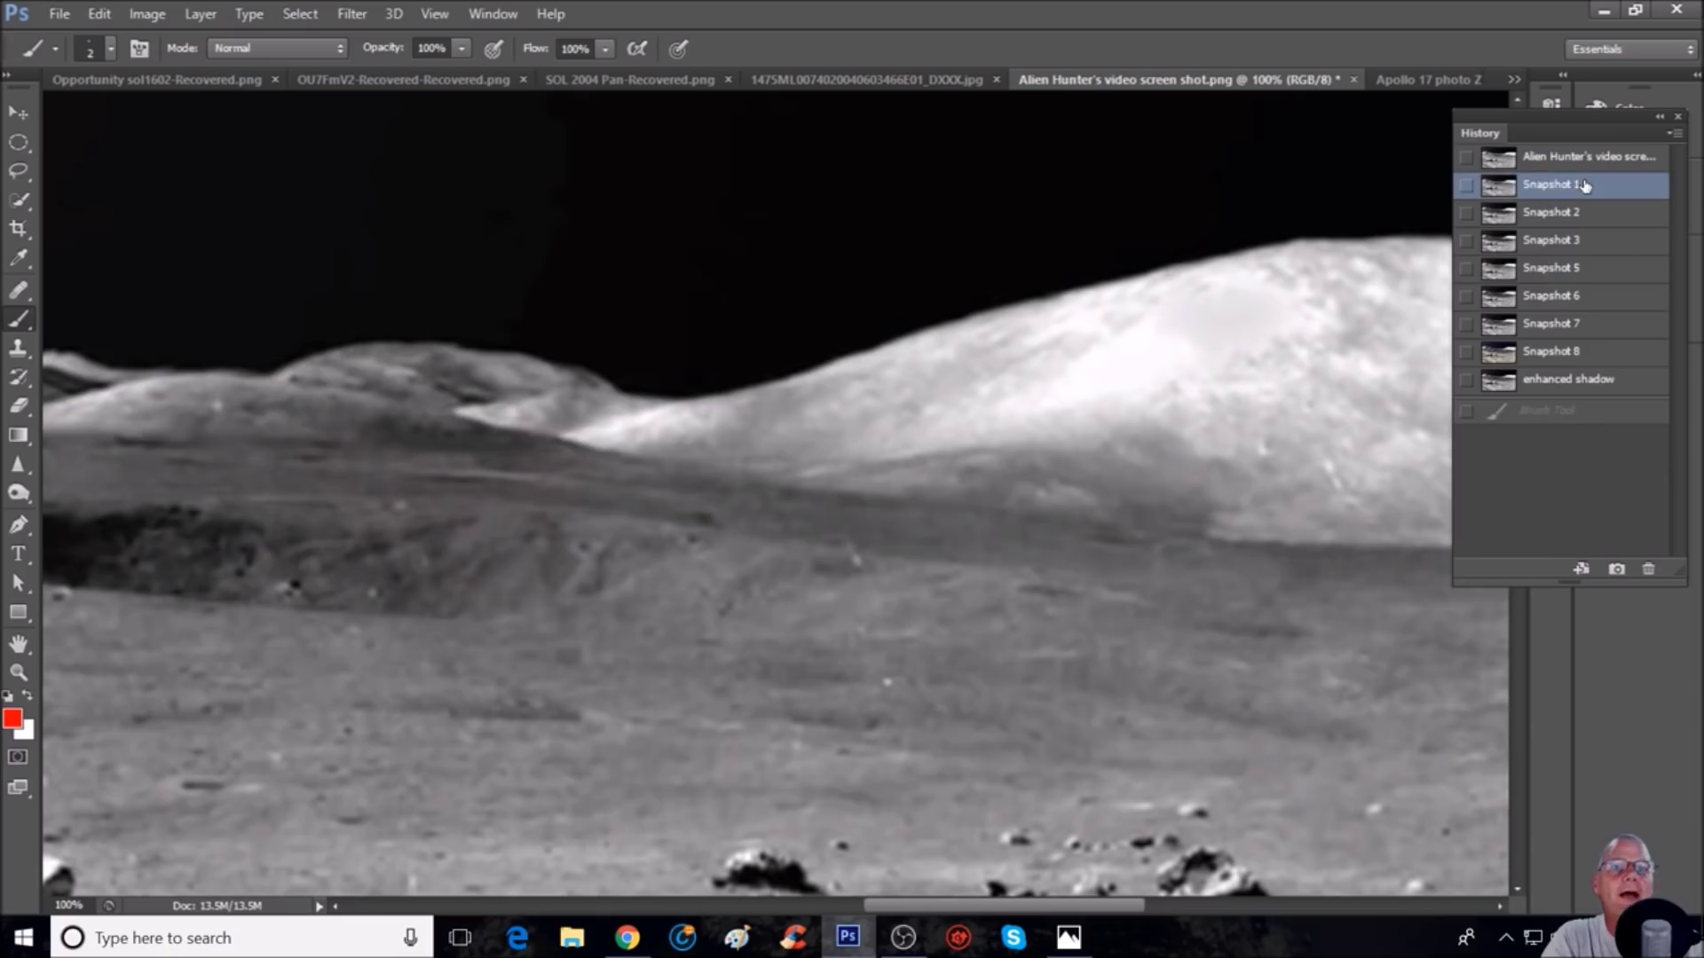
pyautogui.hotkey('ctrl', '+')
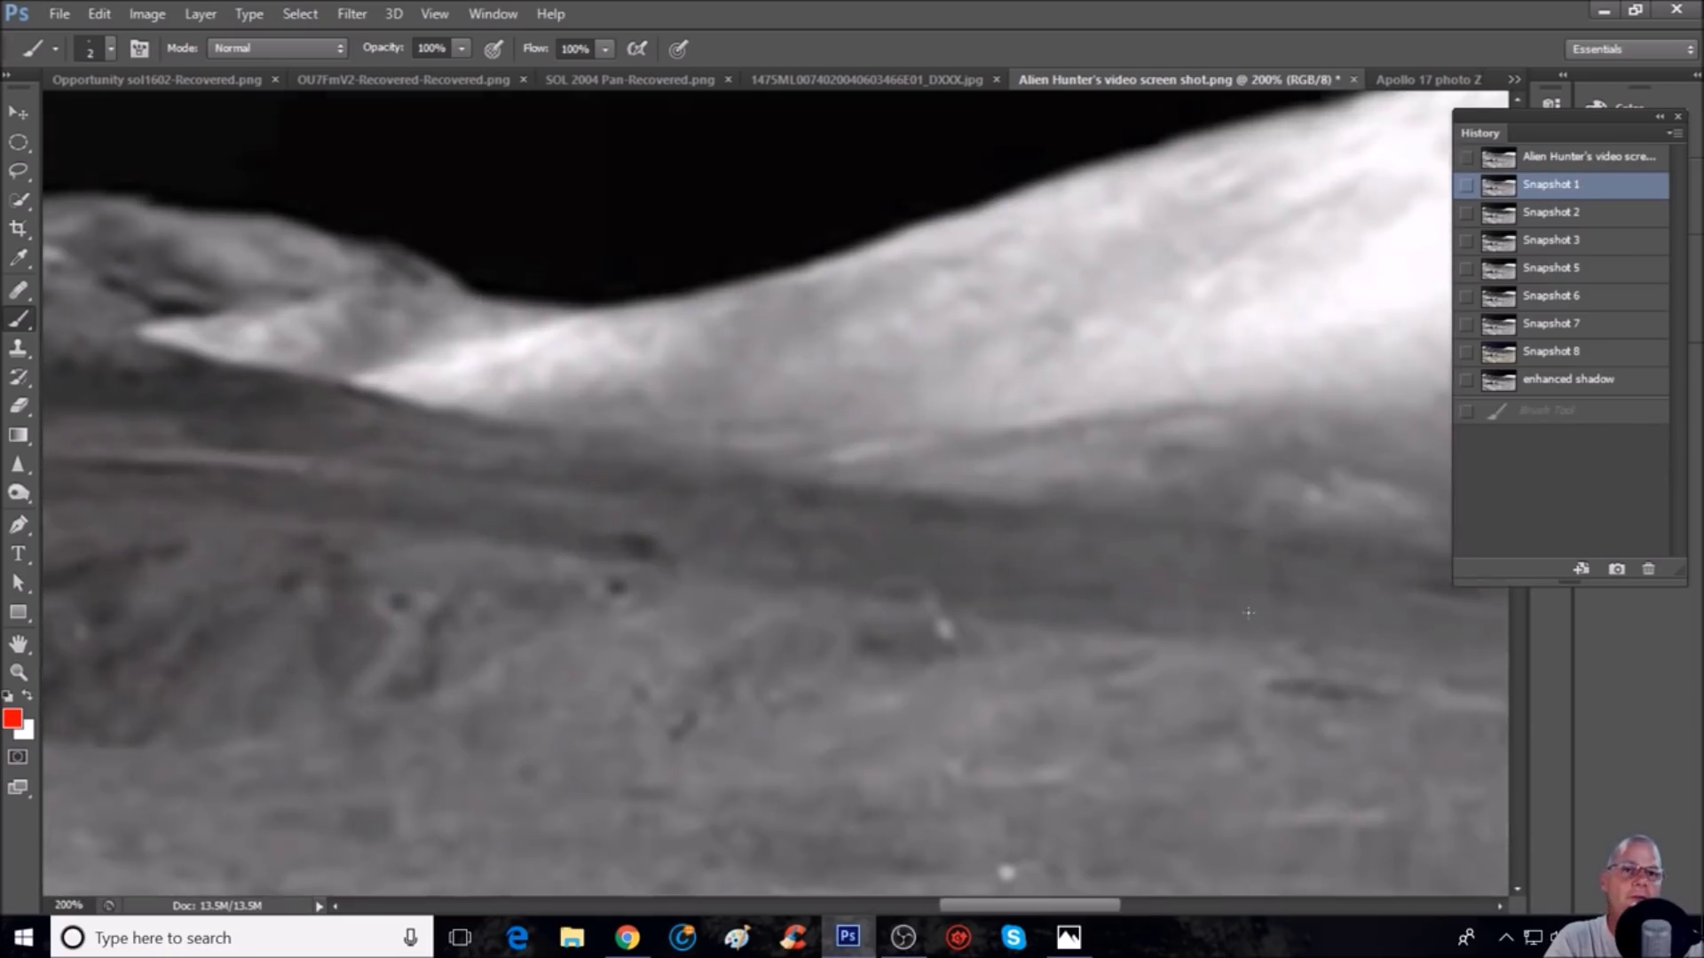
pyautogui.scroll(-1, 1185, 597)
pyautogui.hscroll(2, 1153, 533)
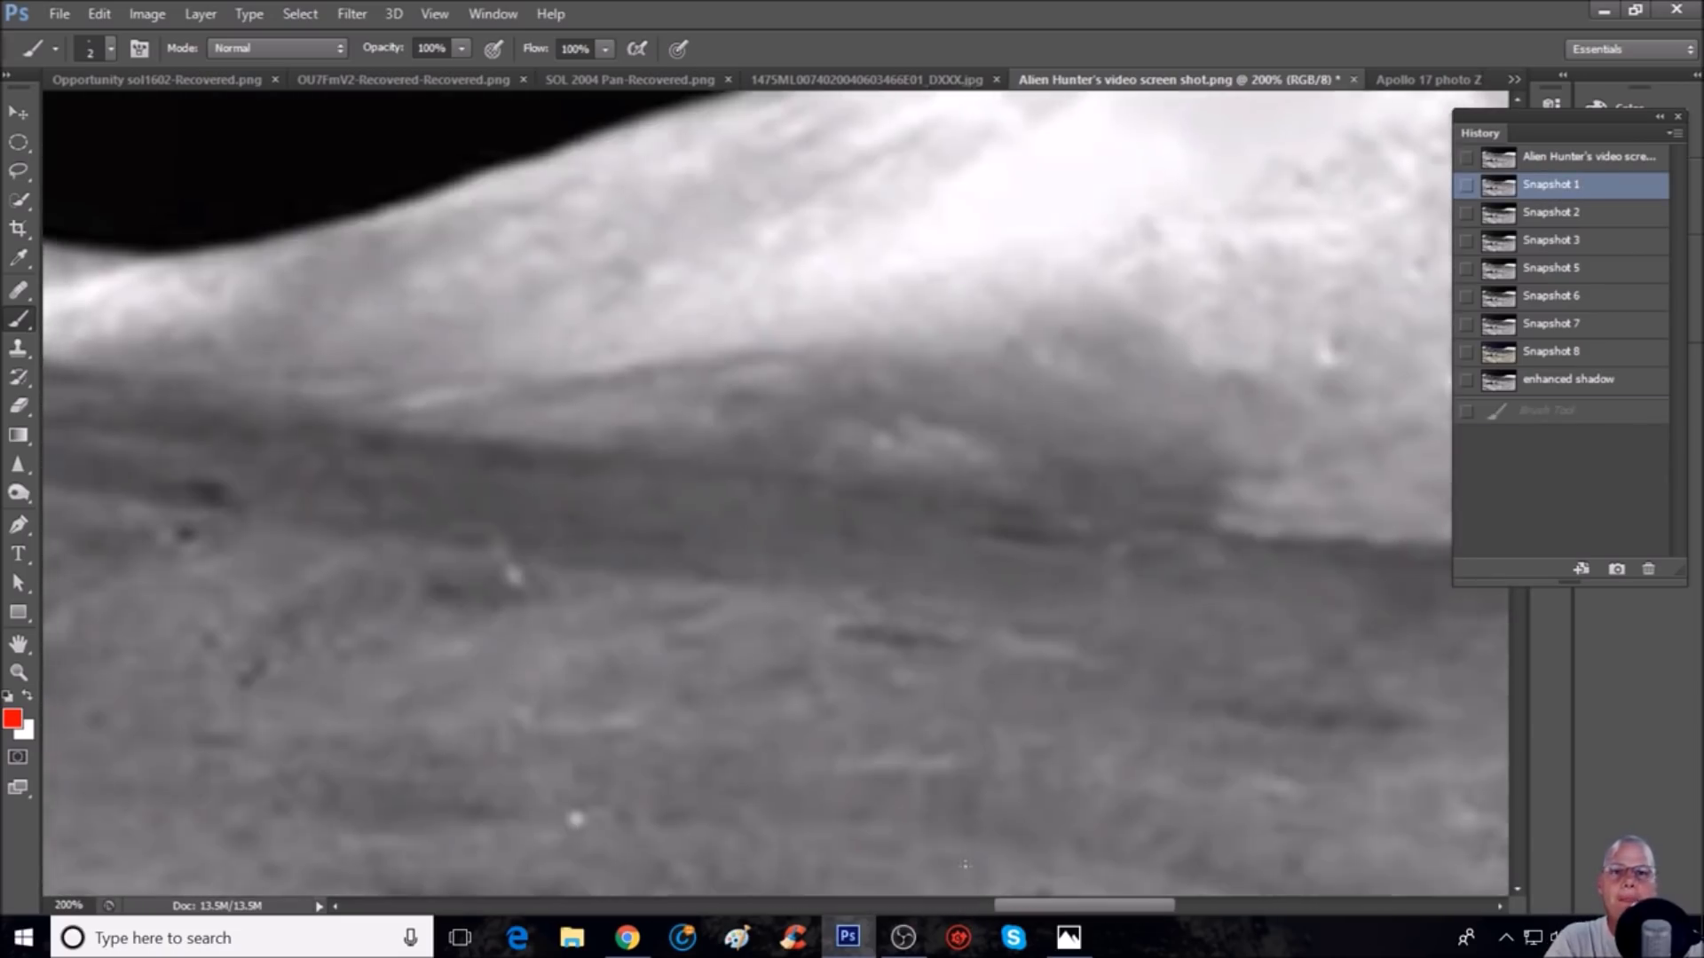
pyautogui.hotkey('ctrl', '-')
pyautogui.click(1598, 269)
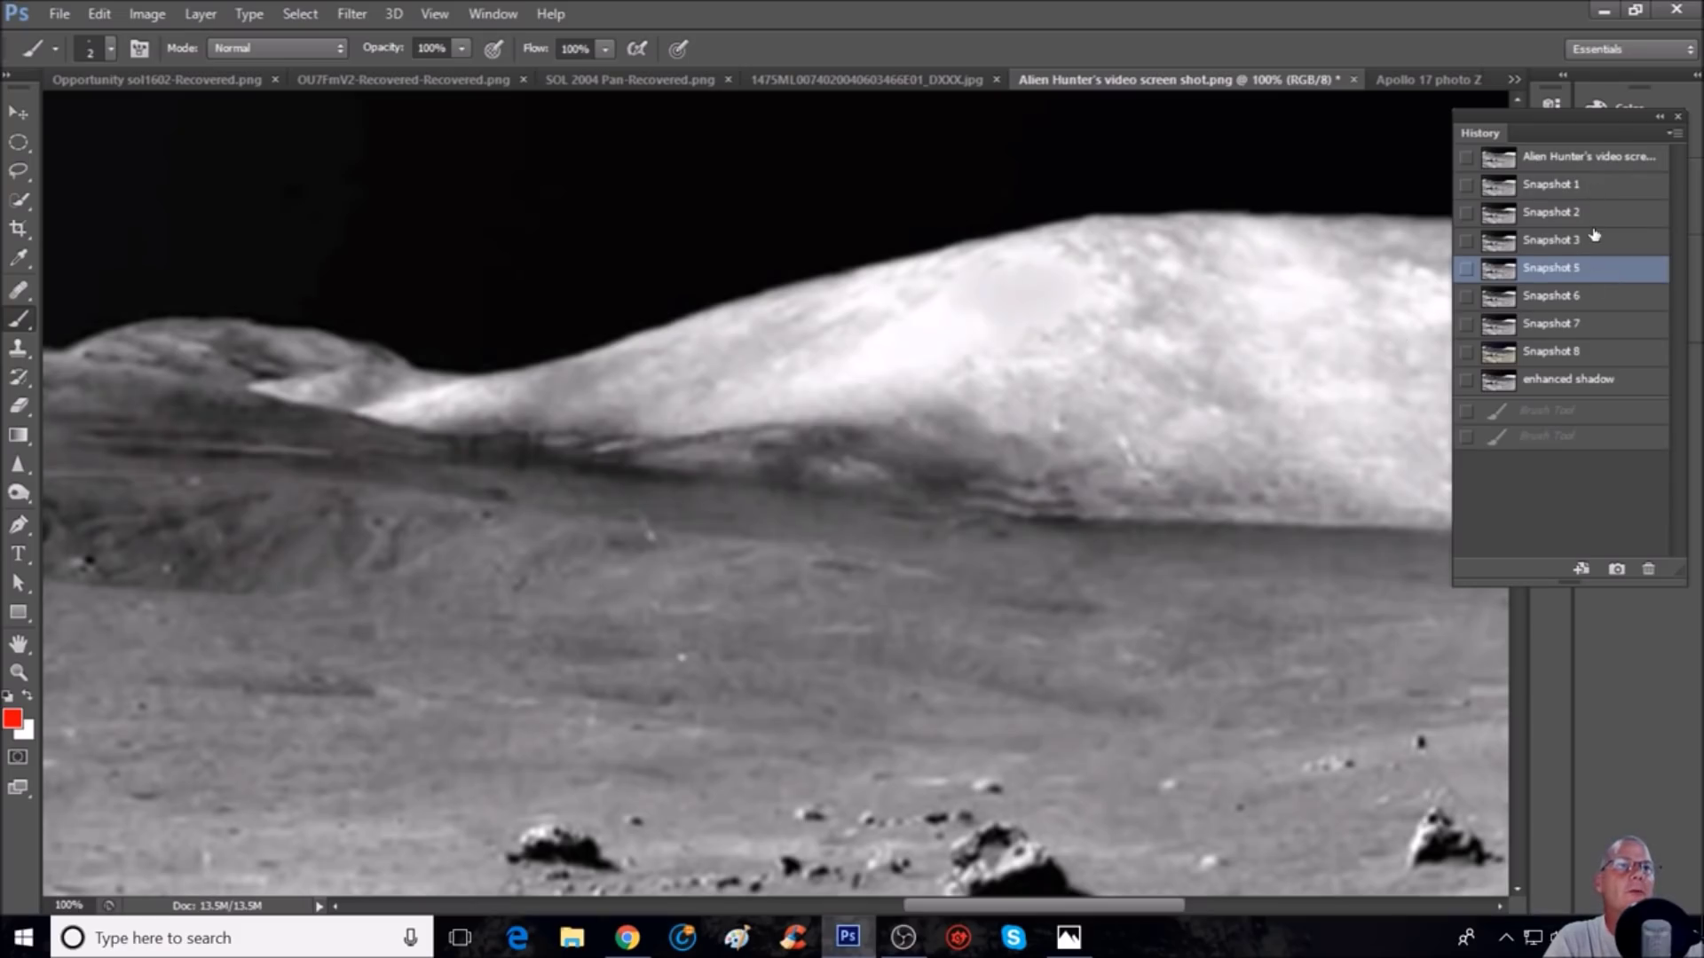
# Step: Restore Snapshot 3 and circle in red the dark patch at the foot of the bright hill and the wider overlapping area beside it
pyautogui.click(1594, 240)
pyautogui.moveTo(958, 416)
pyautogui.mouseDown()
pyautogui.moveTo(819, 497)
pyautogui.moveTo(890, 570)
pyautogui.moveTo(1091, 507)
pyautogui.moveTo(983, 434)
pyautogui.mouseUp()
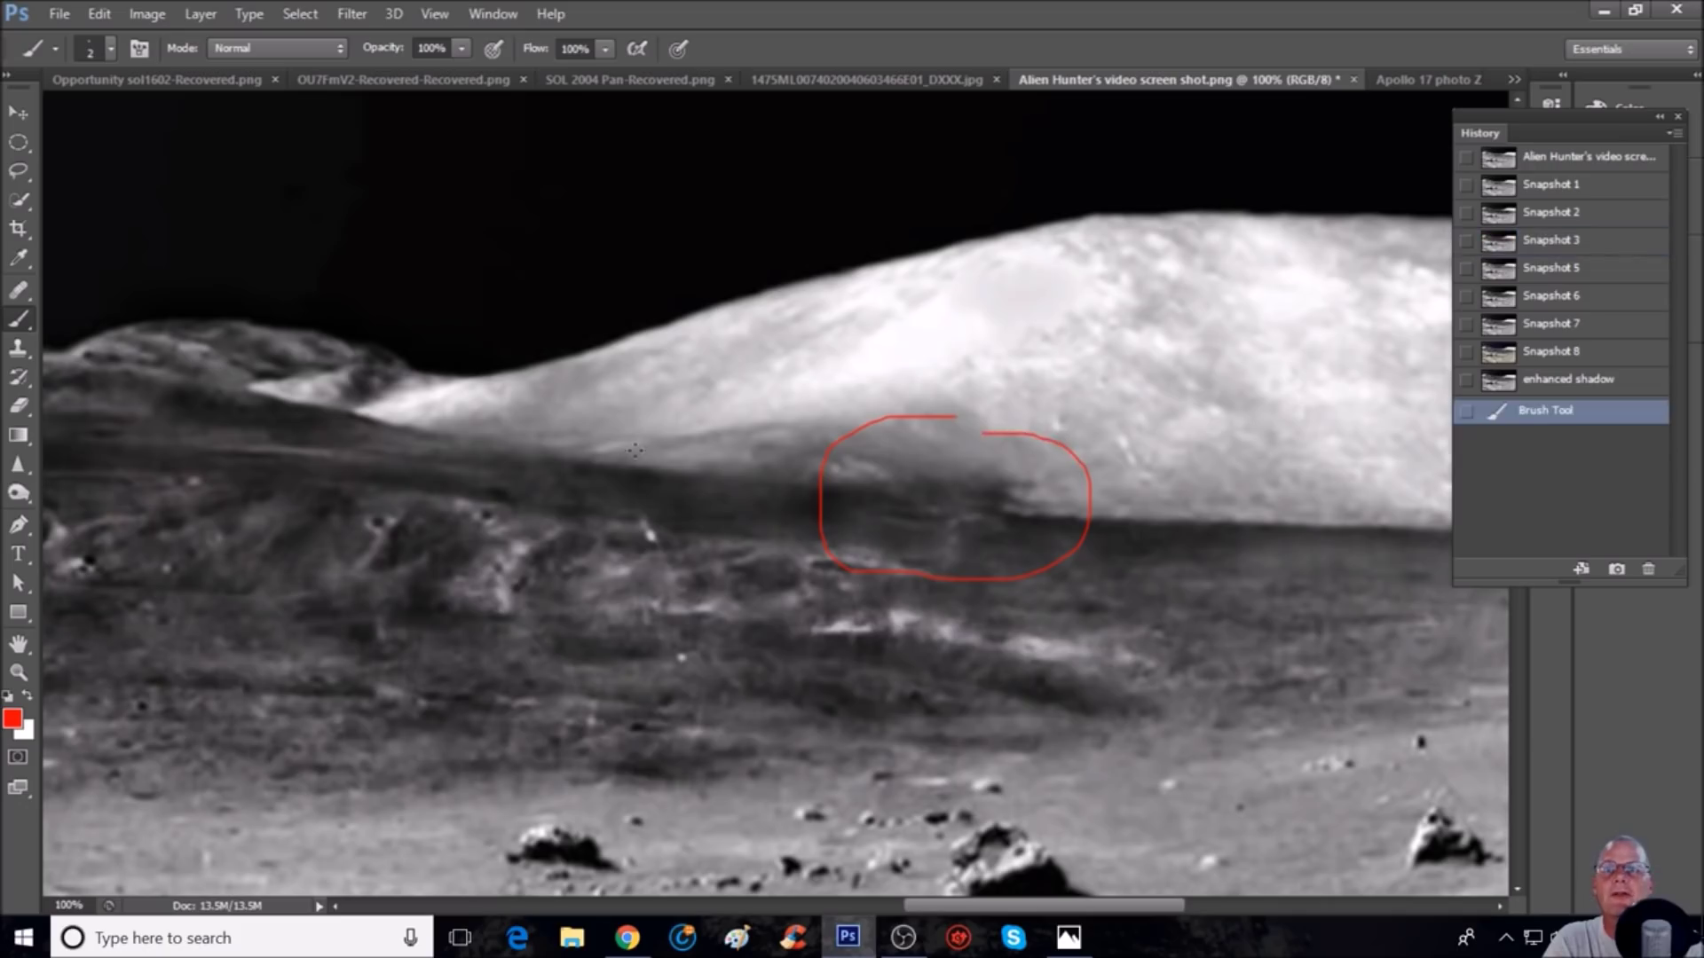
pyautogui.moveTo(591, 418); pyautogui.dragTo(582, 561)
pyautogui.moveTo(568, 410)
pyautogui.mouseDown()
pyautogui.moveTo(805, 366)
pyautogui.moveTo(998, 372)
pyautogui.moveTo(1018, 444)
pyautogui.moveTo(996, 516)
pyautogui.moveTo(809, 584)
pyautogui.moveTo(552, 568)
pyautogui.mouseUp()
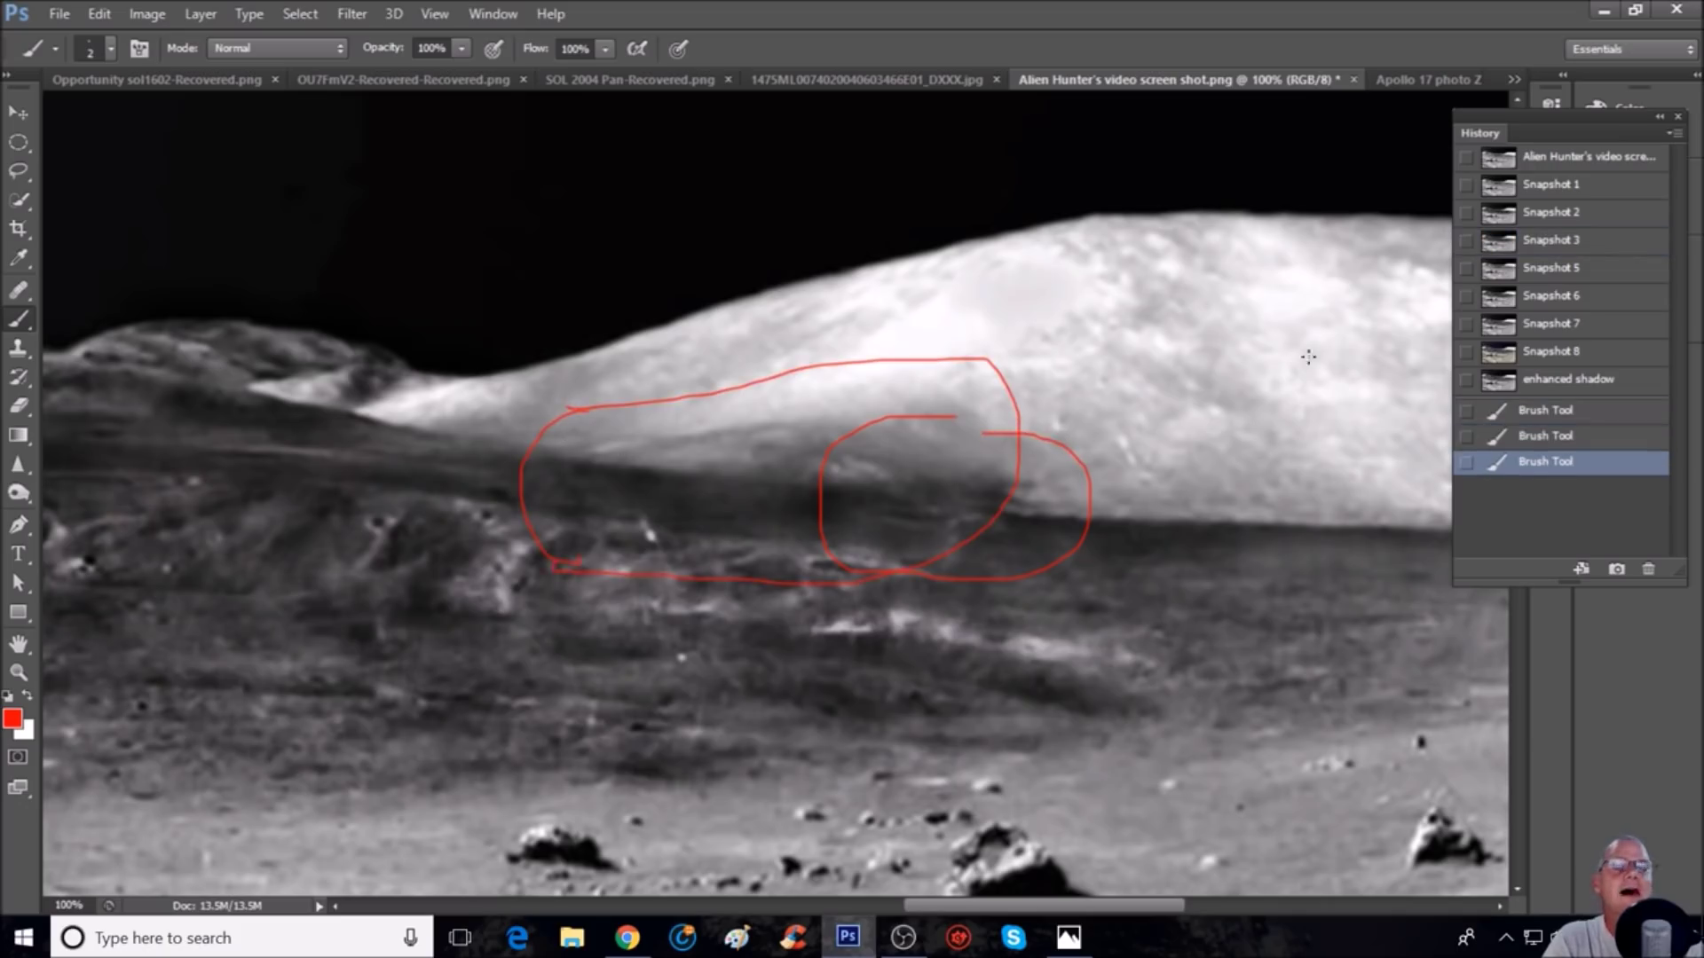
# Step: Restore Snapshot 5, trace the stepped edge at the bright hill's base in red, and outline the row of blocky shapes along the dark band
pyautogui.click(1614, 269)
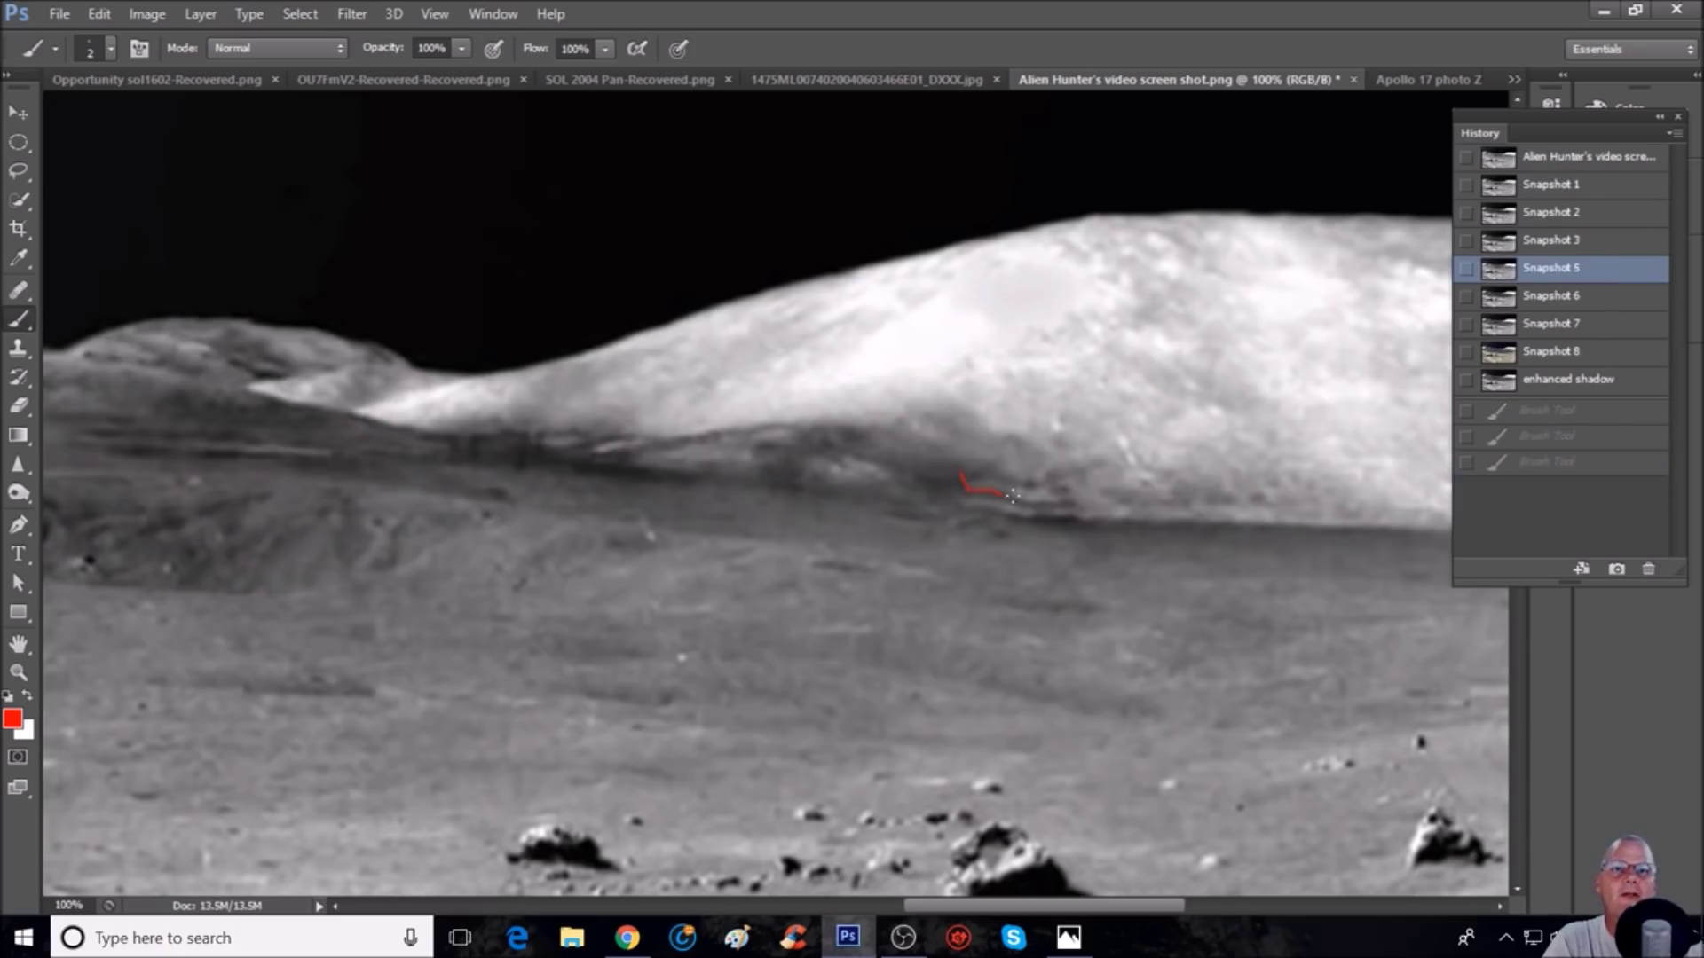
pyautogui.moveTo(1071, 502); pyautogui.dragTo(1075, 504)
pyautogui.moveTo(957, 490); pyautogui.dragTo(1079, 521)
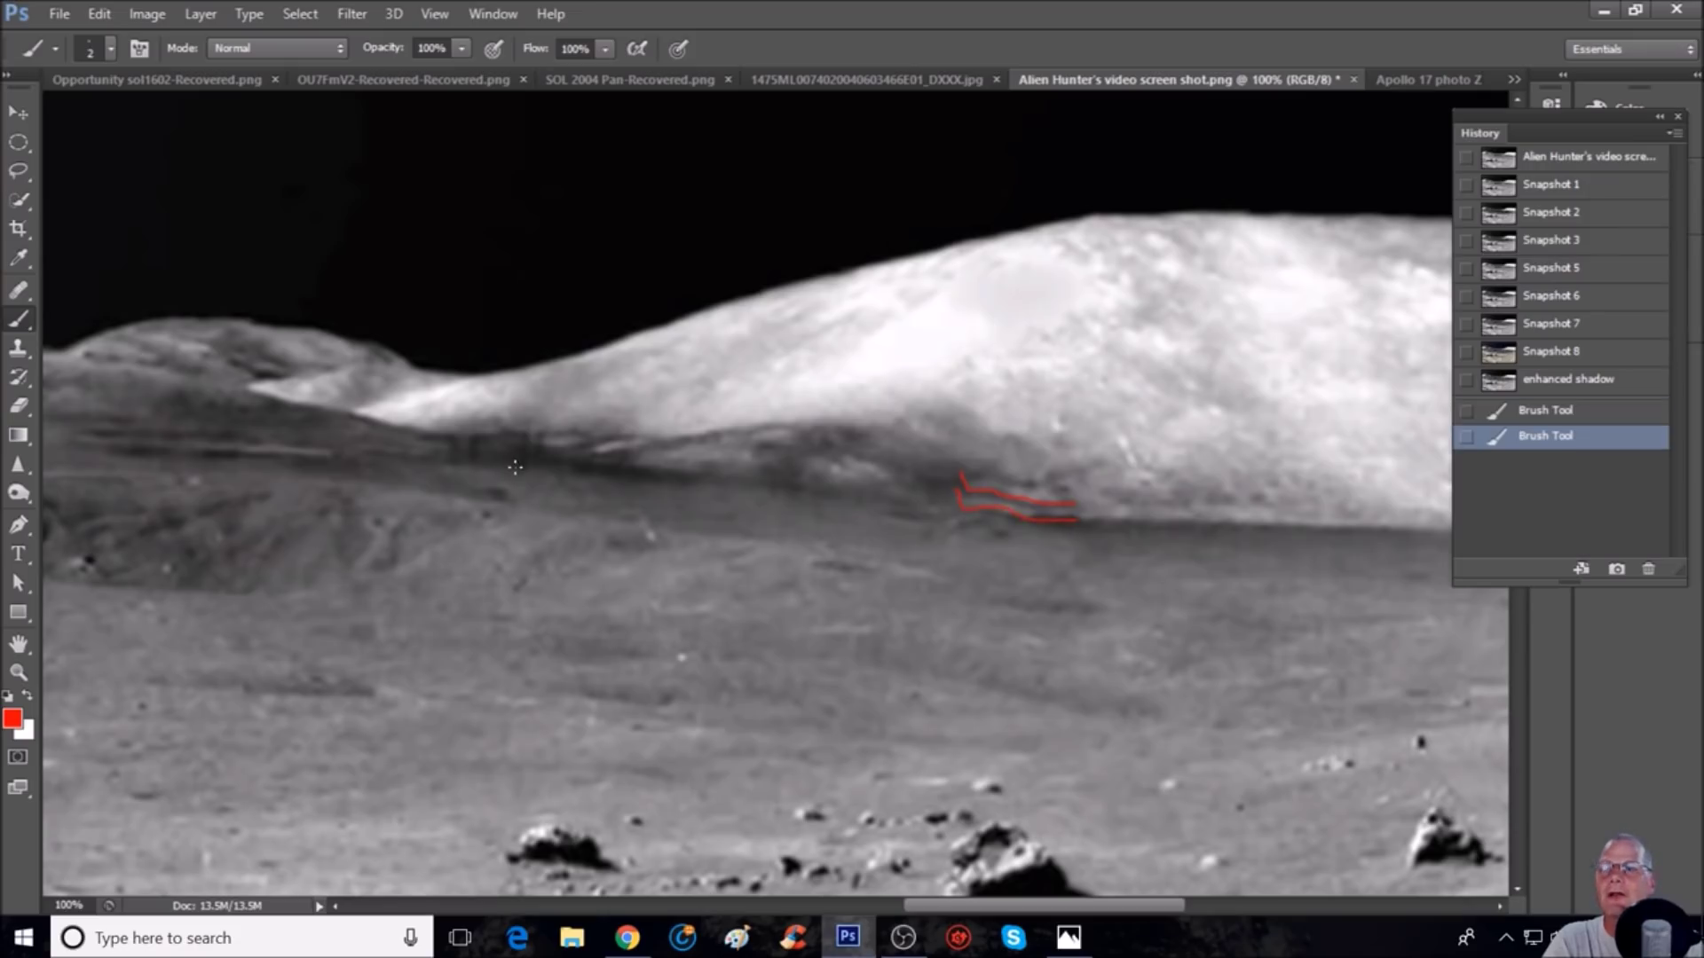
pyautogui.moveTo(439, 436)
pyautogui.mouseDown()
pyautogui.moveTo(472, 477)
pyautogui.moveTo(476, 444)
pyautogui.moveTo(517, 437)
pyautogui.moveTo(525, 478)
pyautogui.moveTo(581, 433)
pyautogui.moveTo(578, 475)
pyautogui.moveTo(595, 448)
pyautogui.moveTo(614, 484)
pyautogui.mouseUp()
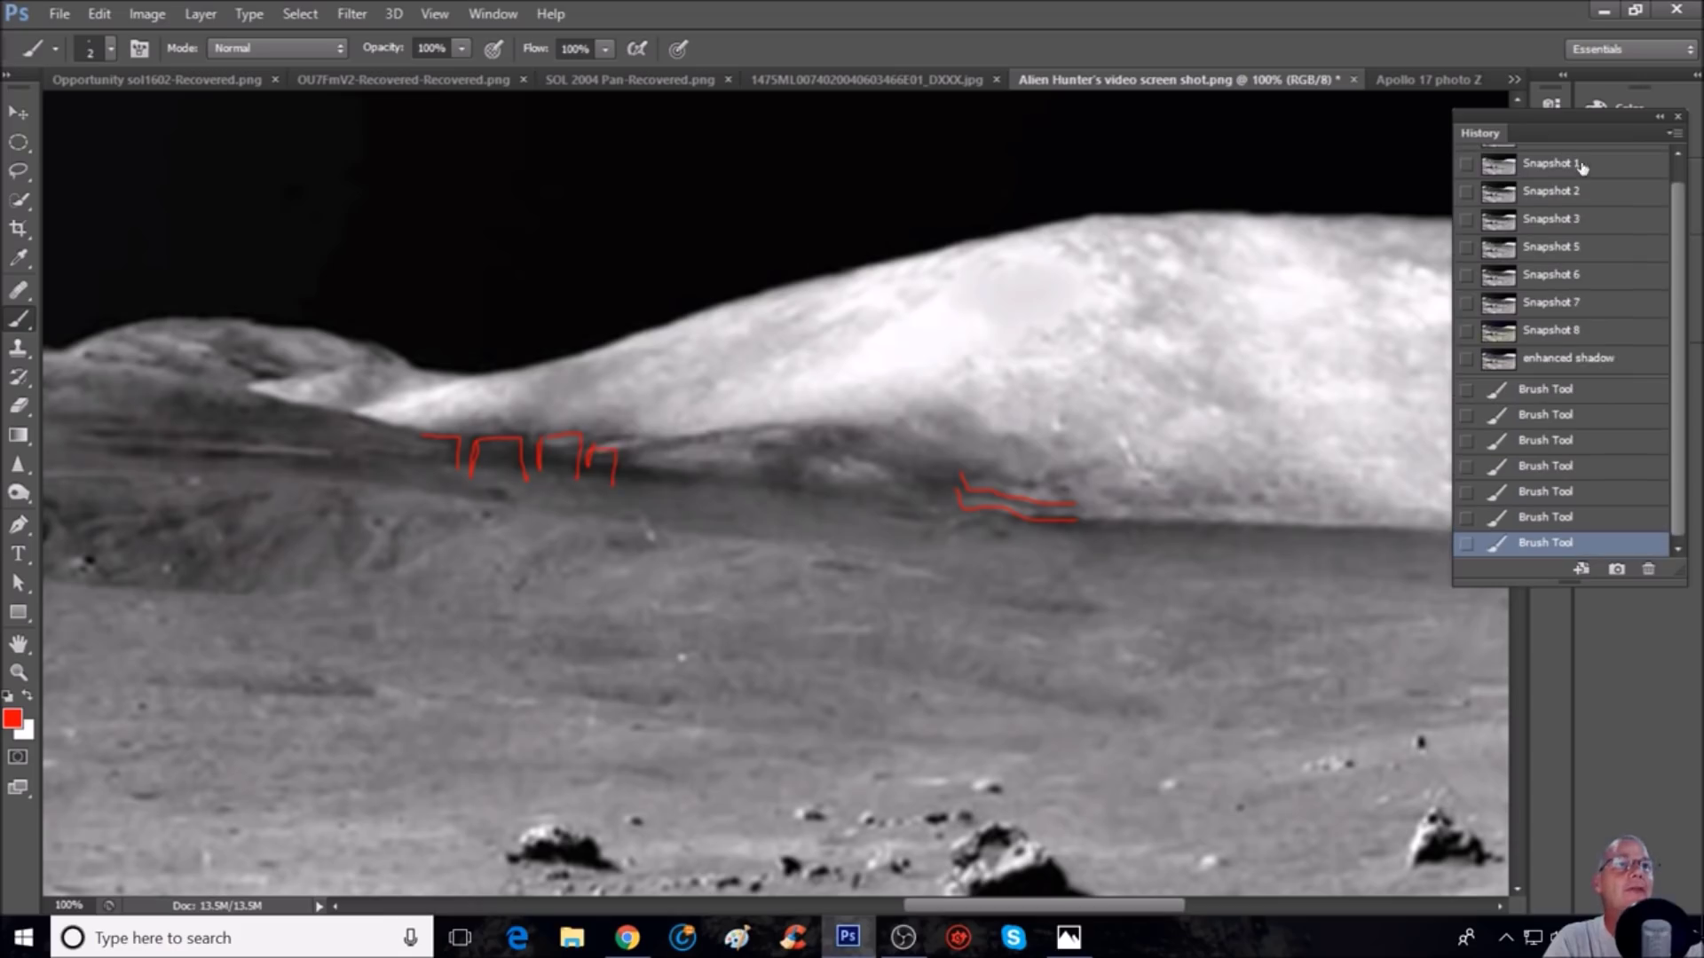
# Step: Restore Snapshot 1 and outline in red, at 200%, the places of the blocky shapes below the bright hill's lower end
pyautogui.scroll(1, 1583, 168)
pyautogui.click(1551, 164)
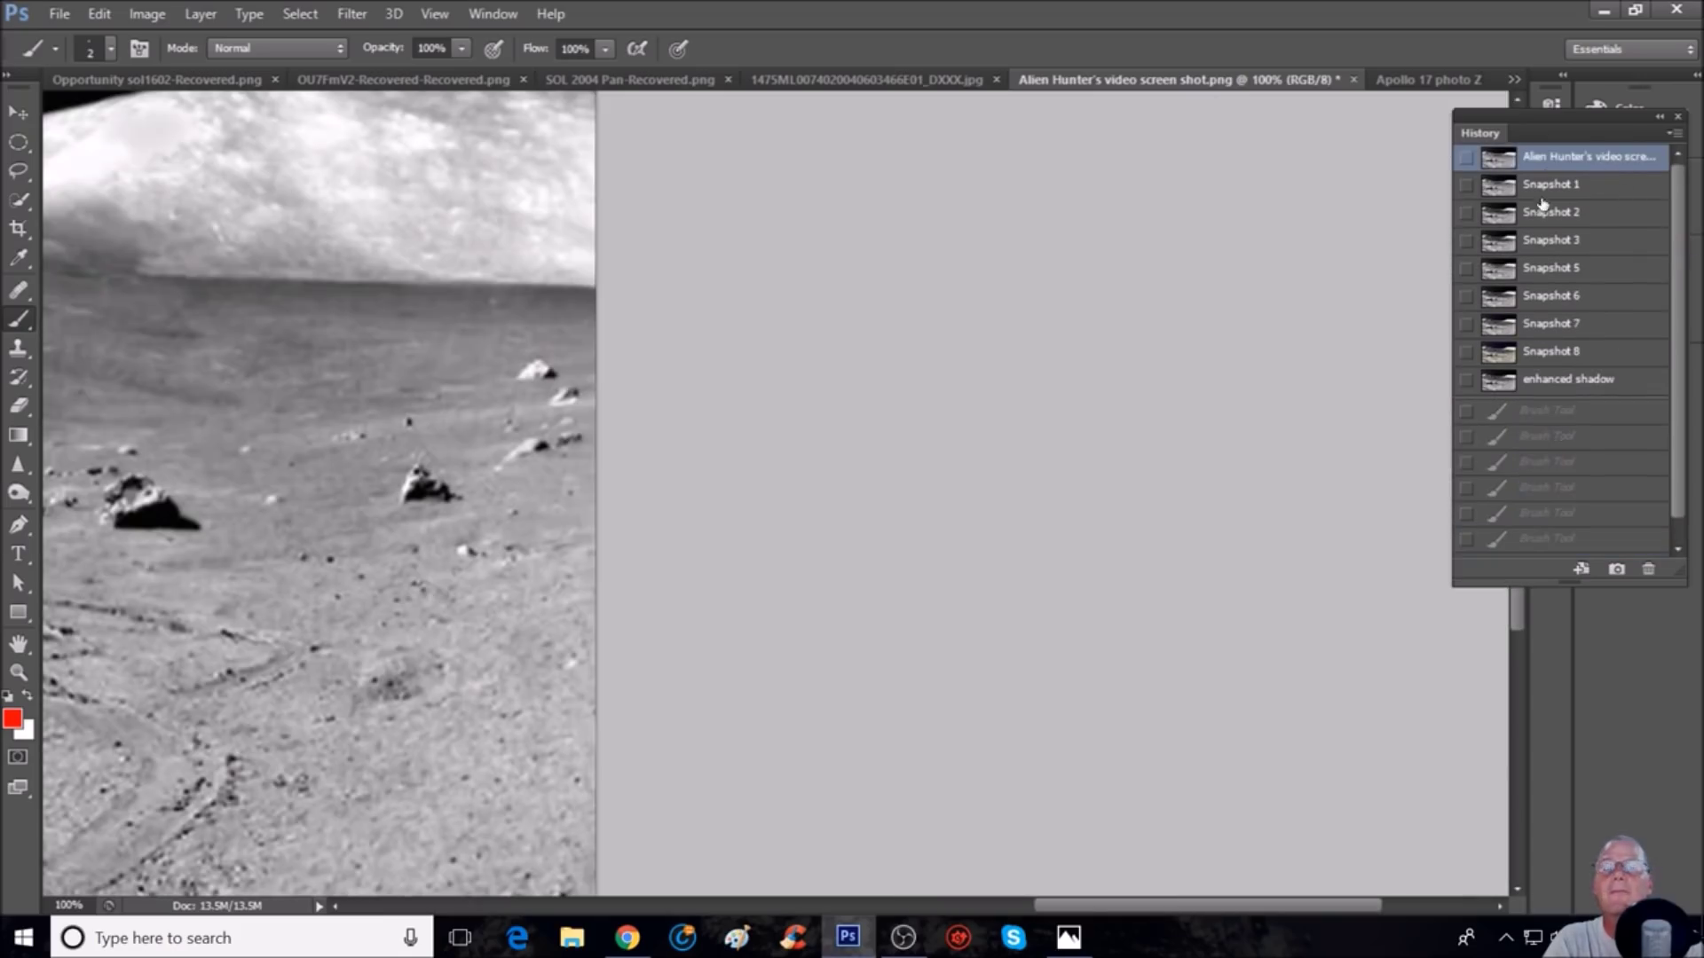
pyautogui.click(1549, 187)
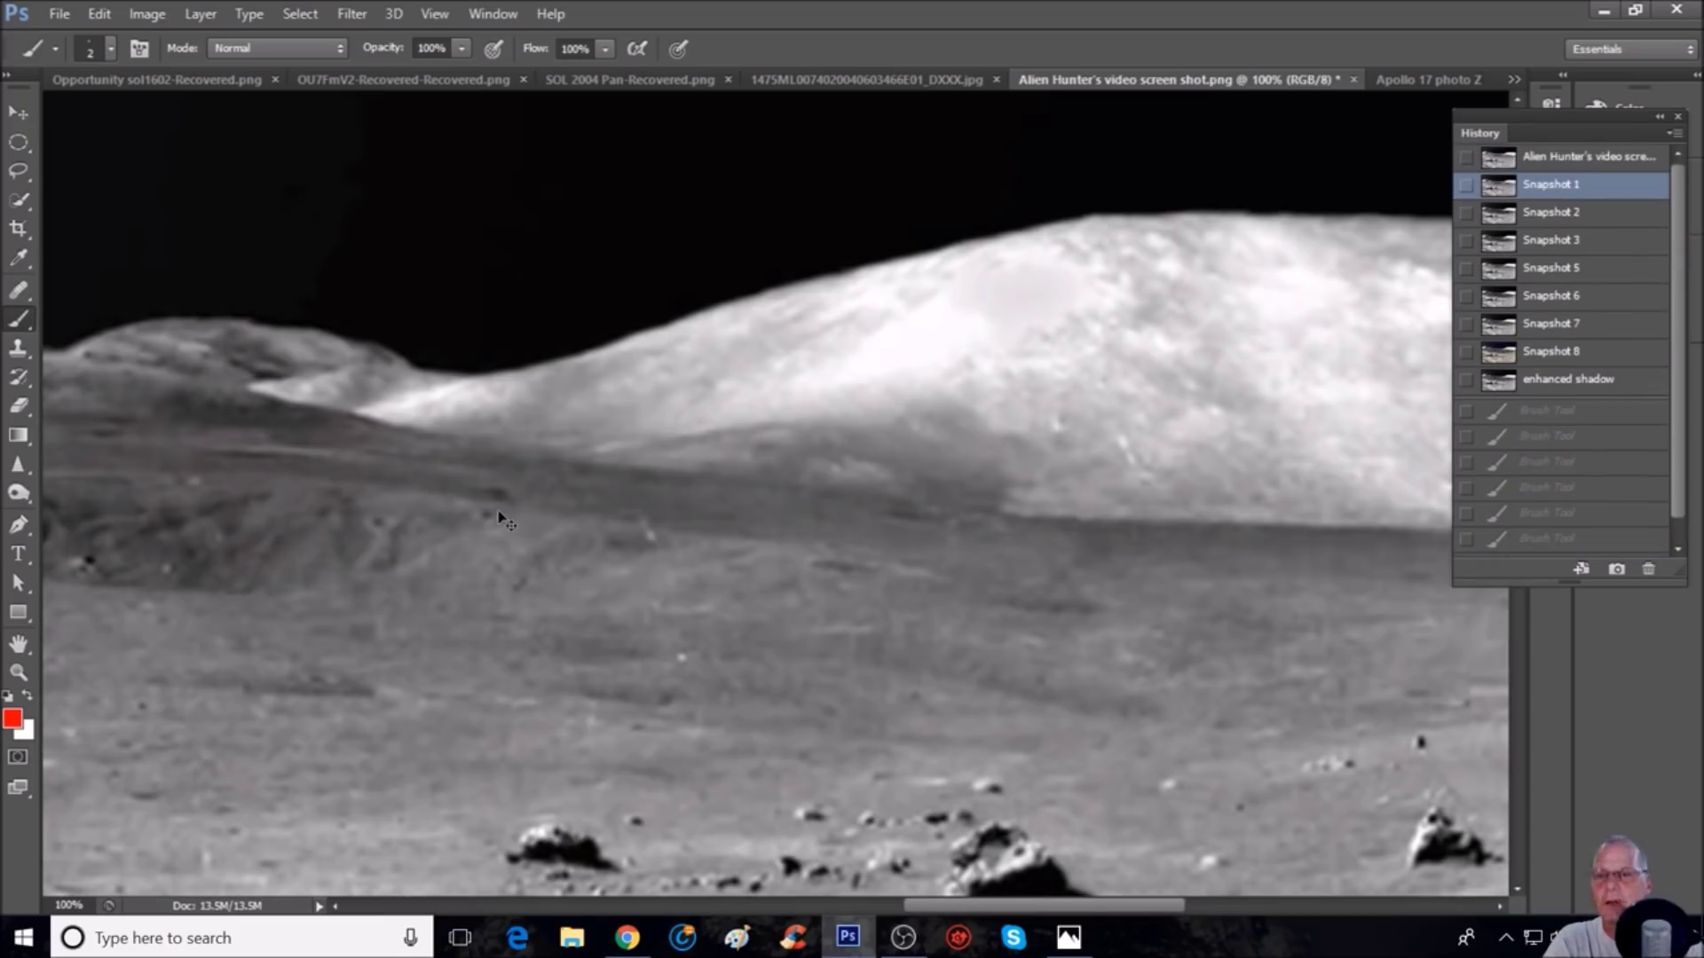
pyautogui.hotkey('ctrl', '+')
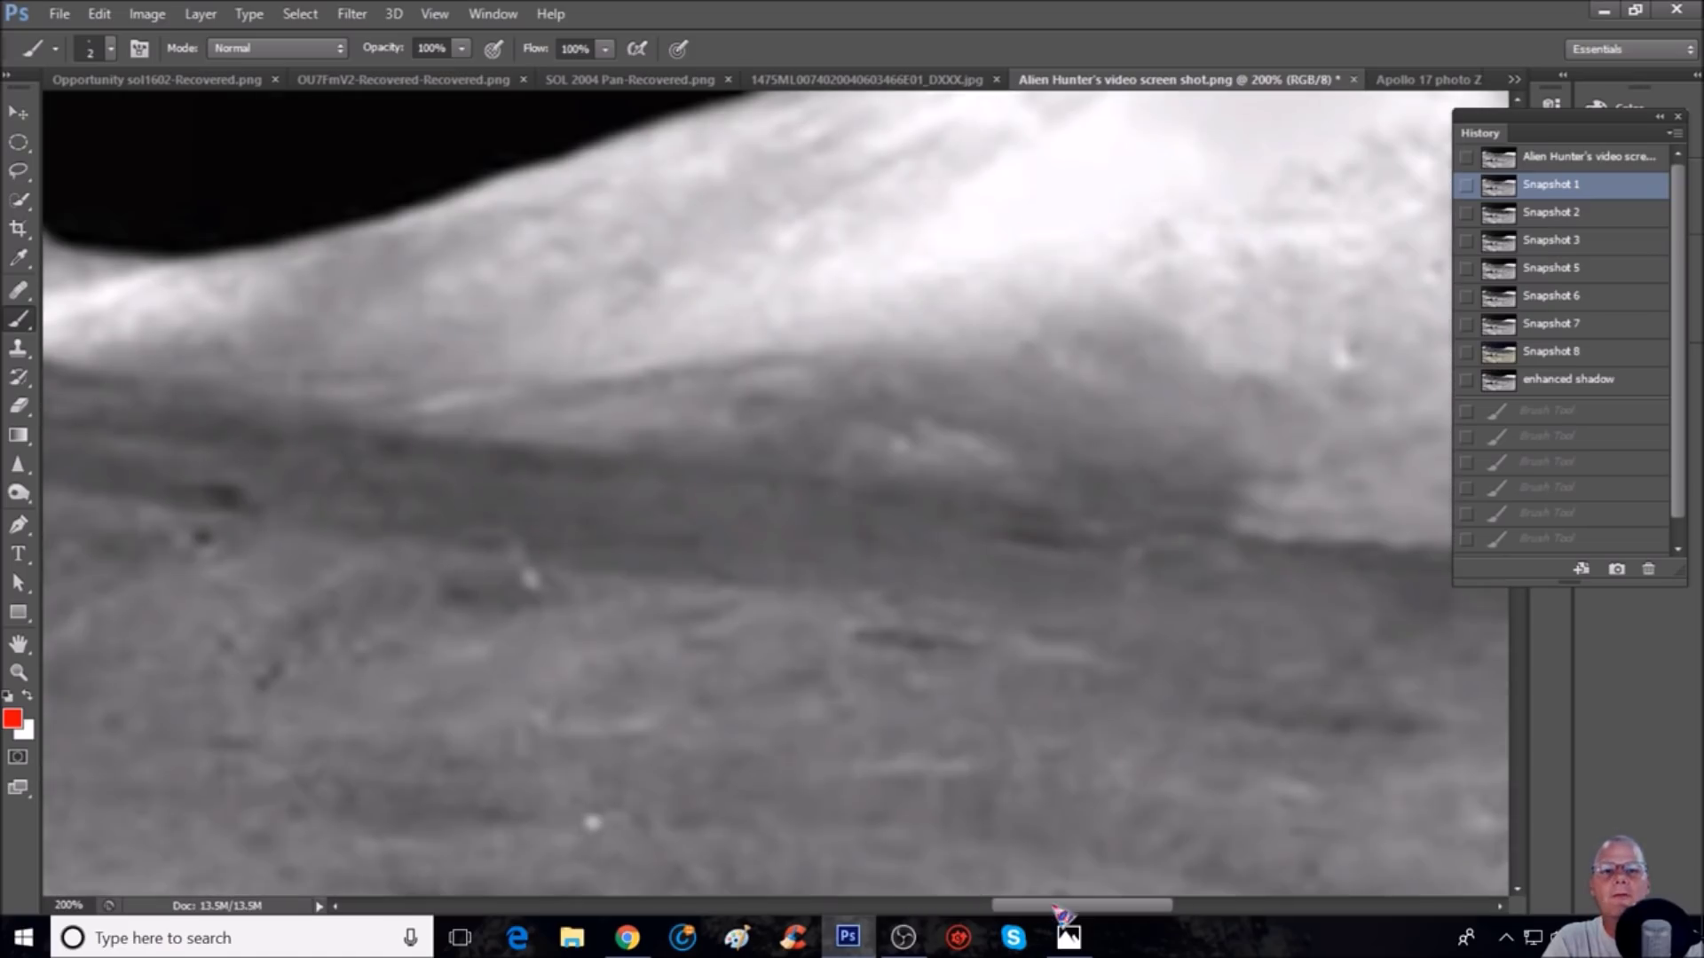
pyautogui.hscroll(-5, 628, 610)
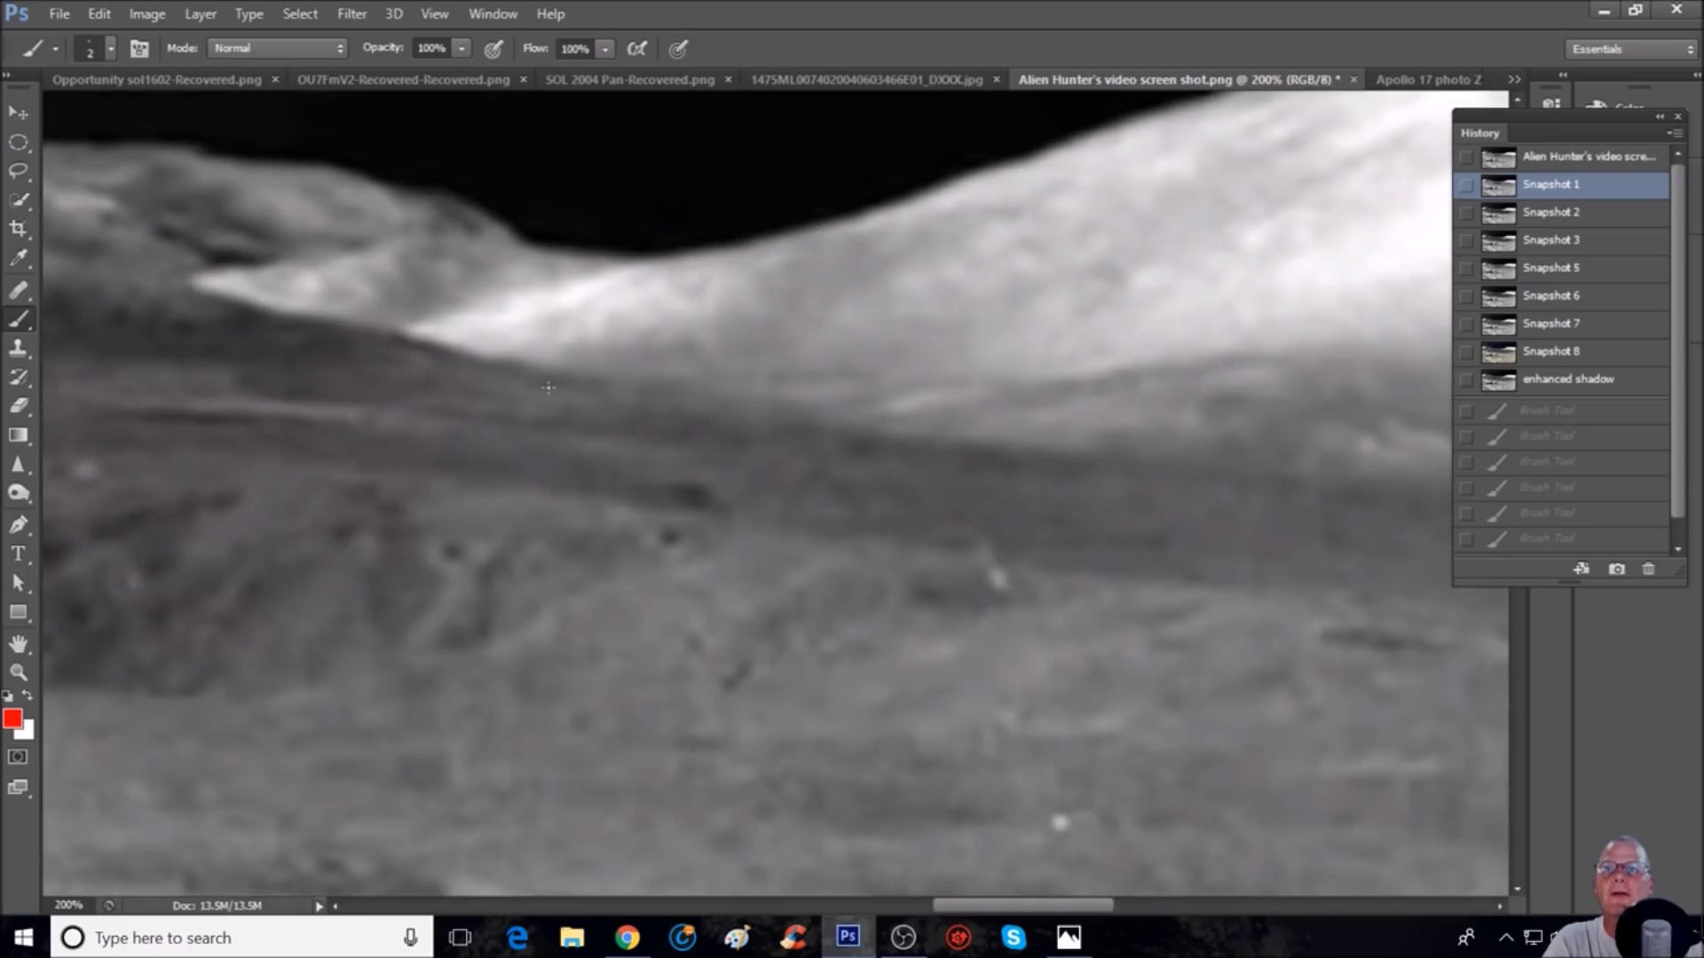
pyautogui.moveTo(601, 410)
pyautogui.mouseDown()
pyautogui.moveTo(684, 385)
pyautogui.moveTo(686, 432)
pyautogui.mouseUp()
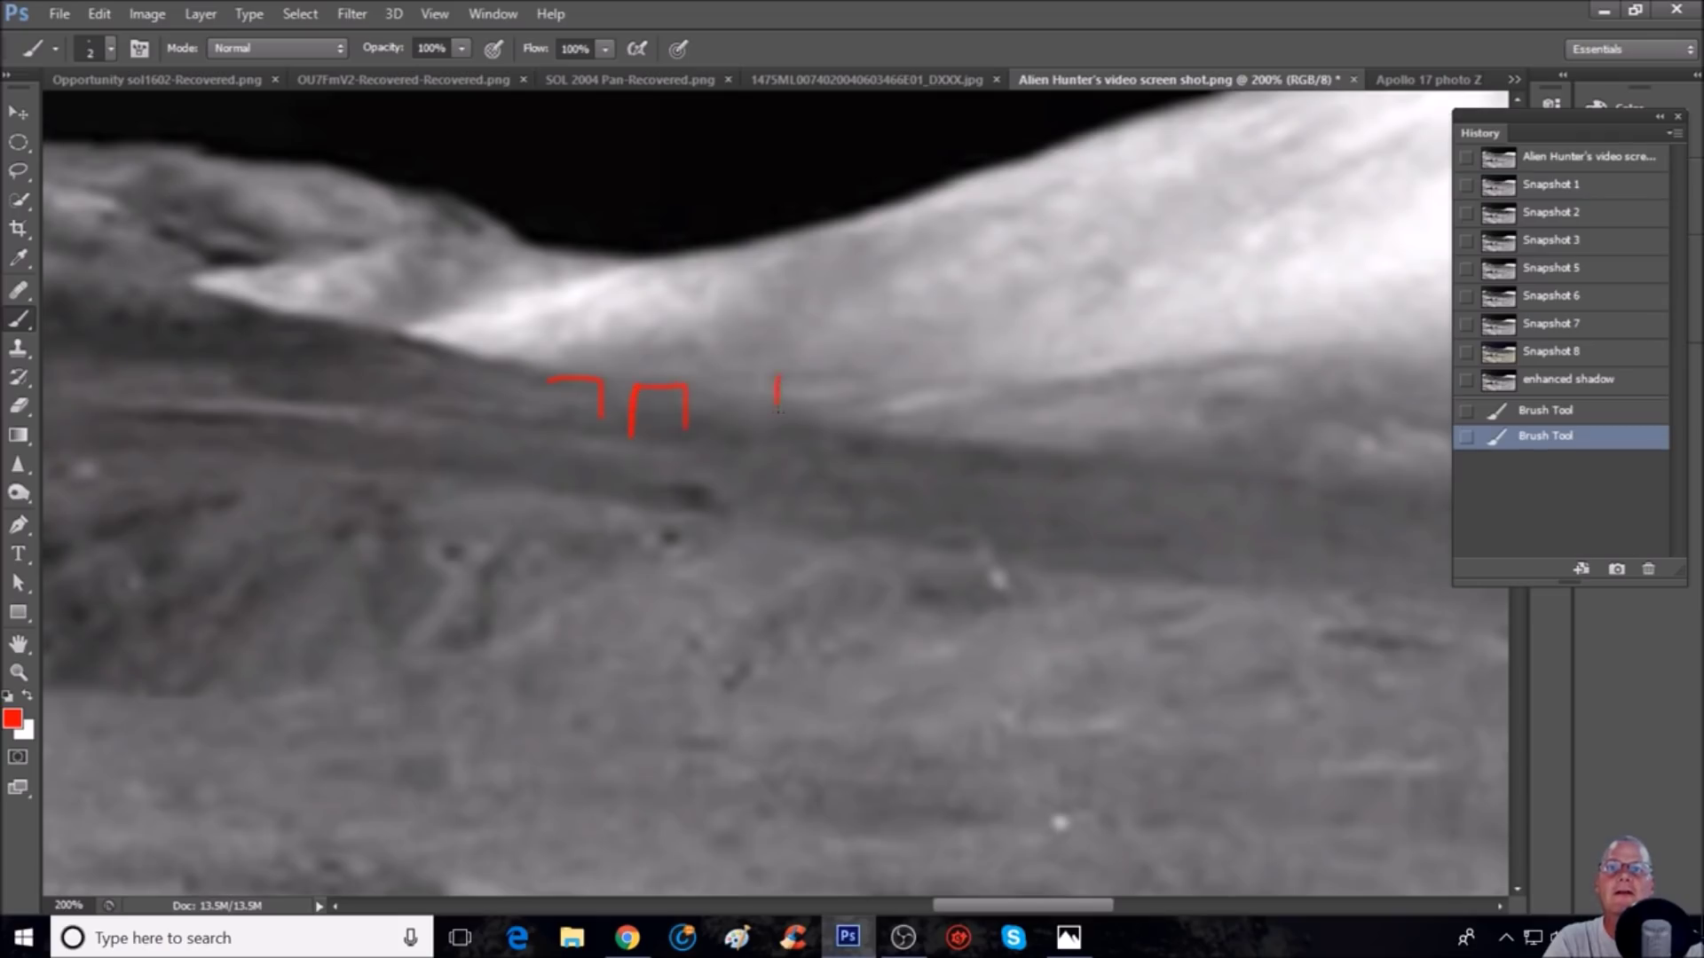
pyautogui.moveTo(811, 397); pyautogui.dragTo(812, 400)
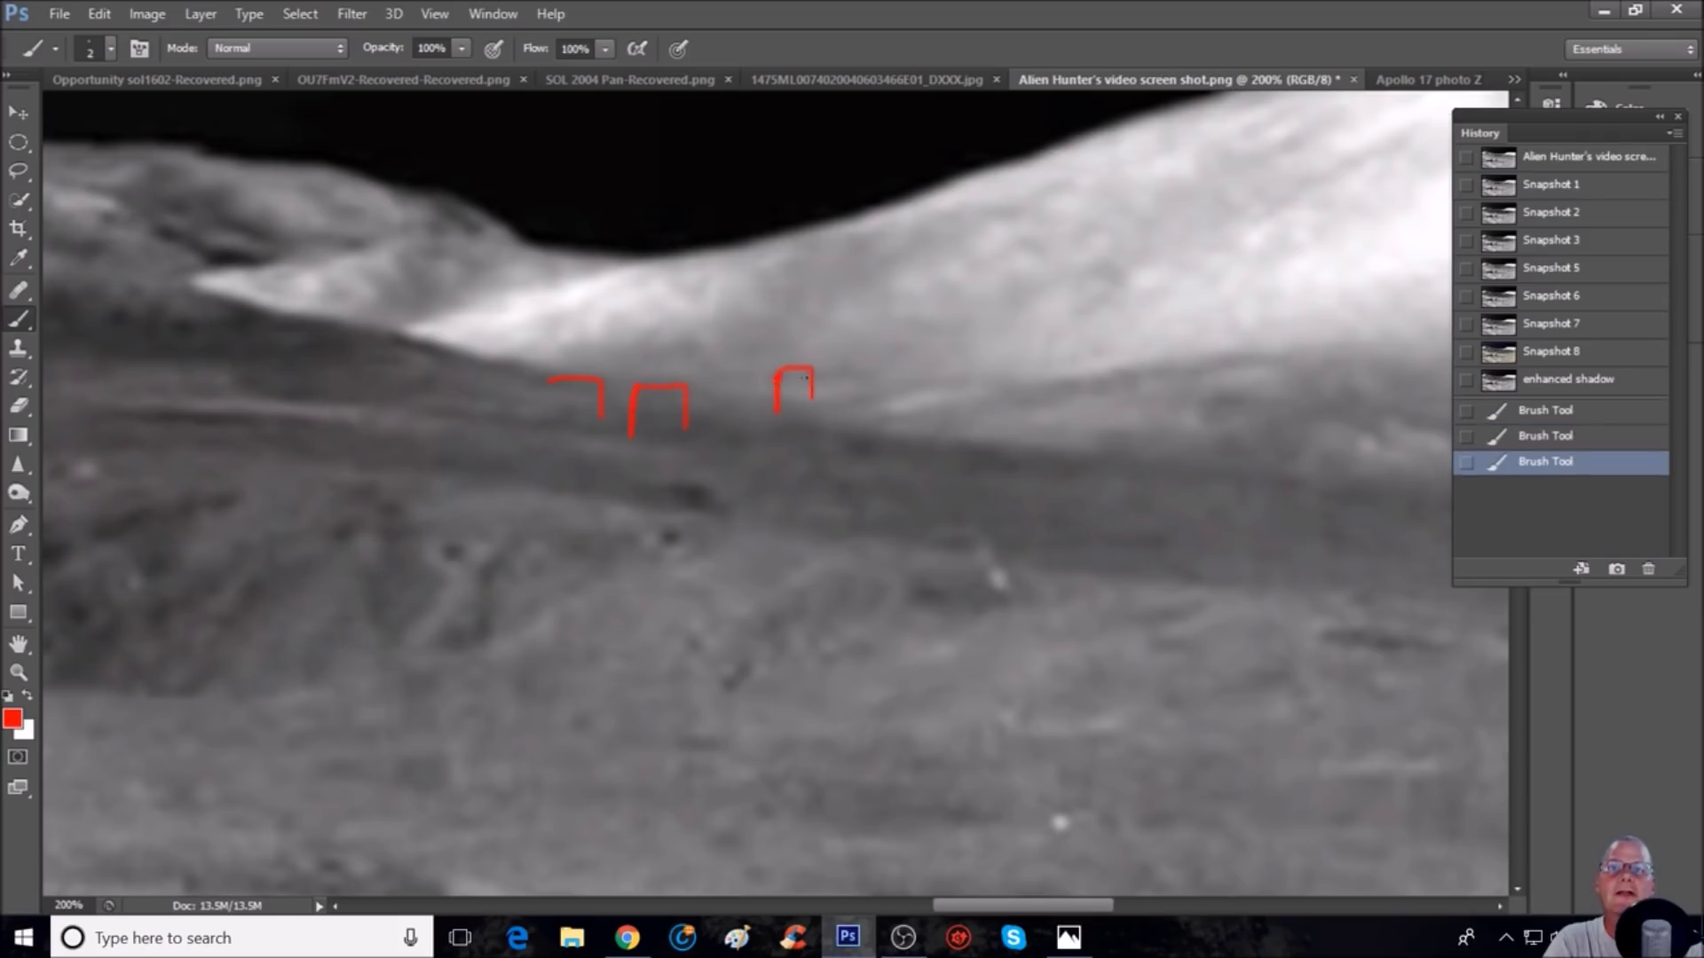
# Step: Compare the dark band below the bright hill in Snapshot 5 and Snapshot 2 repeatedly at 200%
pyautogui.click(1609, 275)
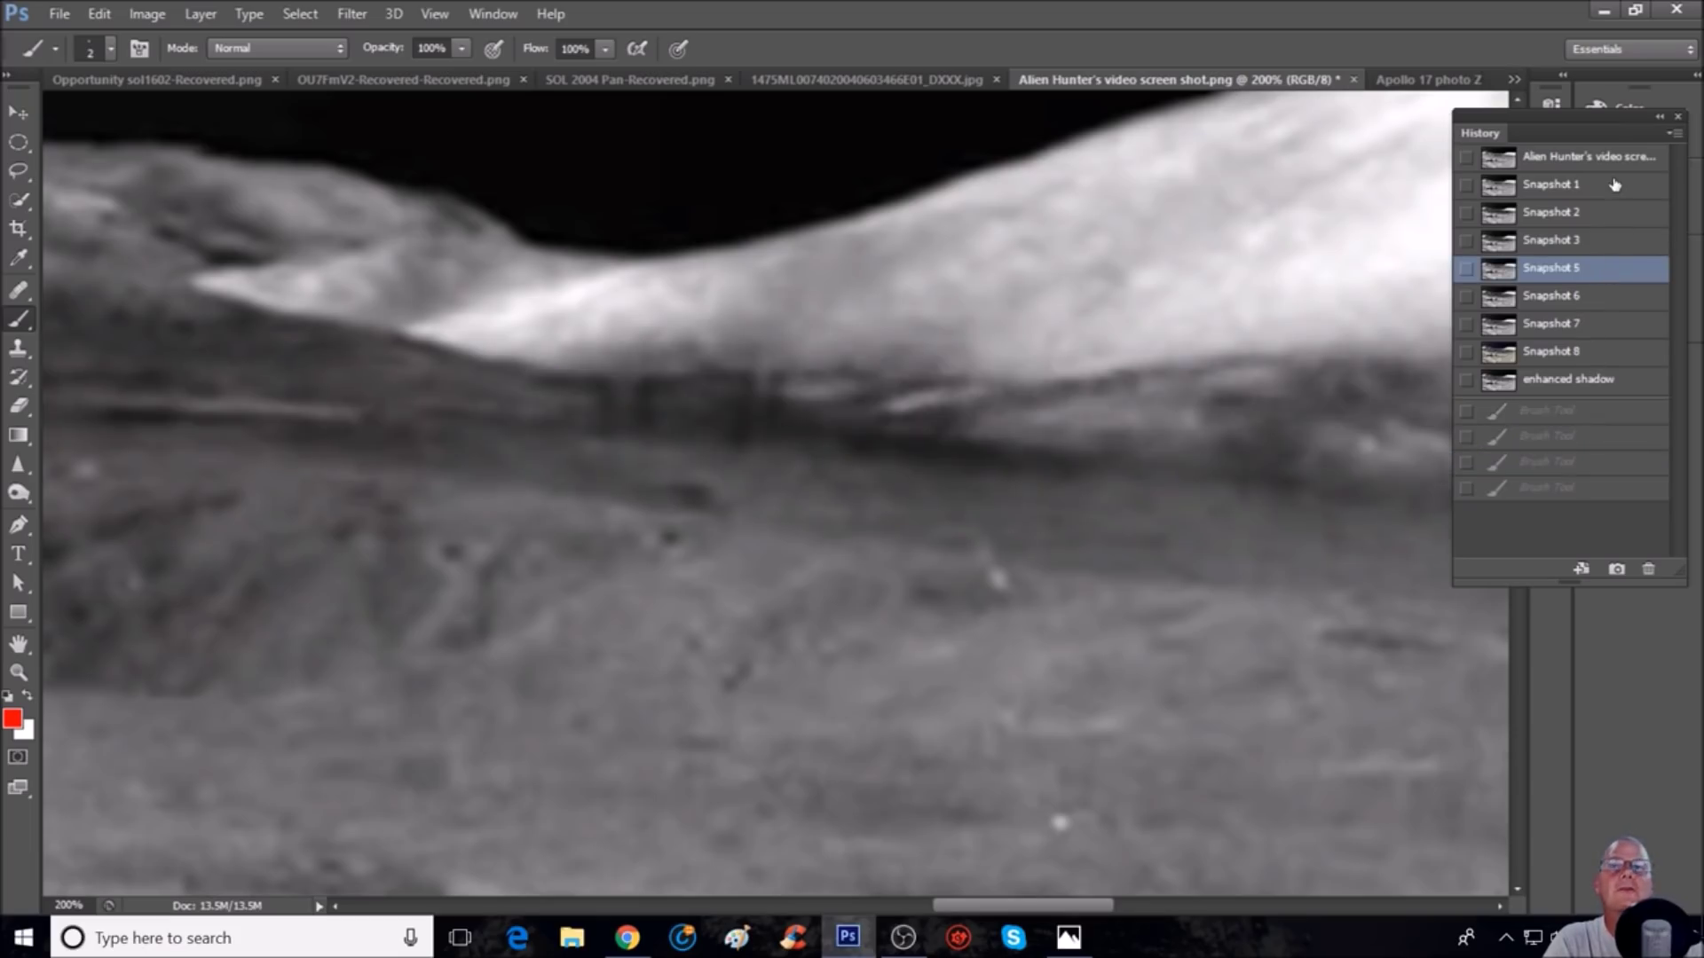
pyautogui.click(1613, 213)
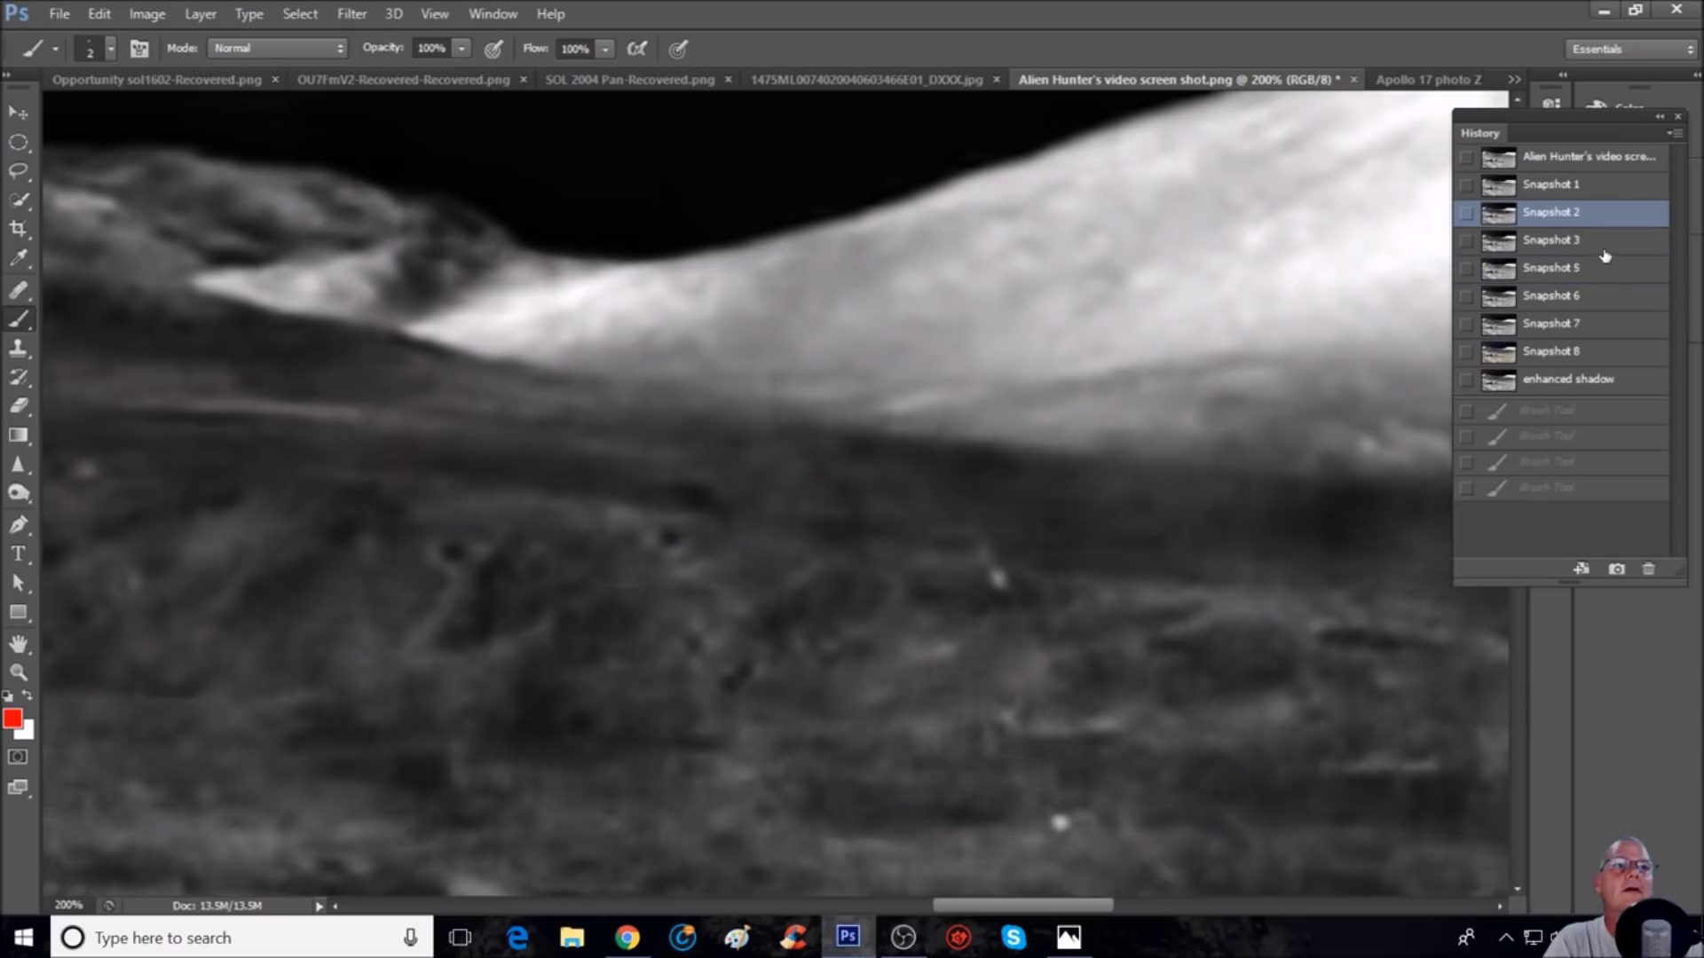
pyautogui.click(1604, 268)
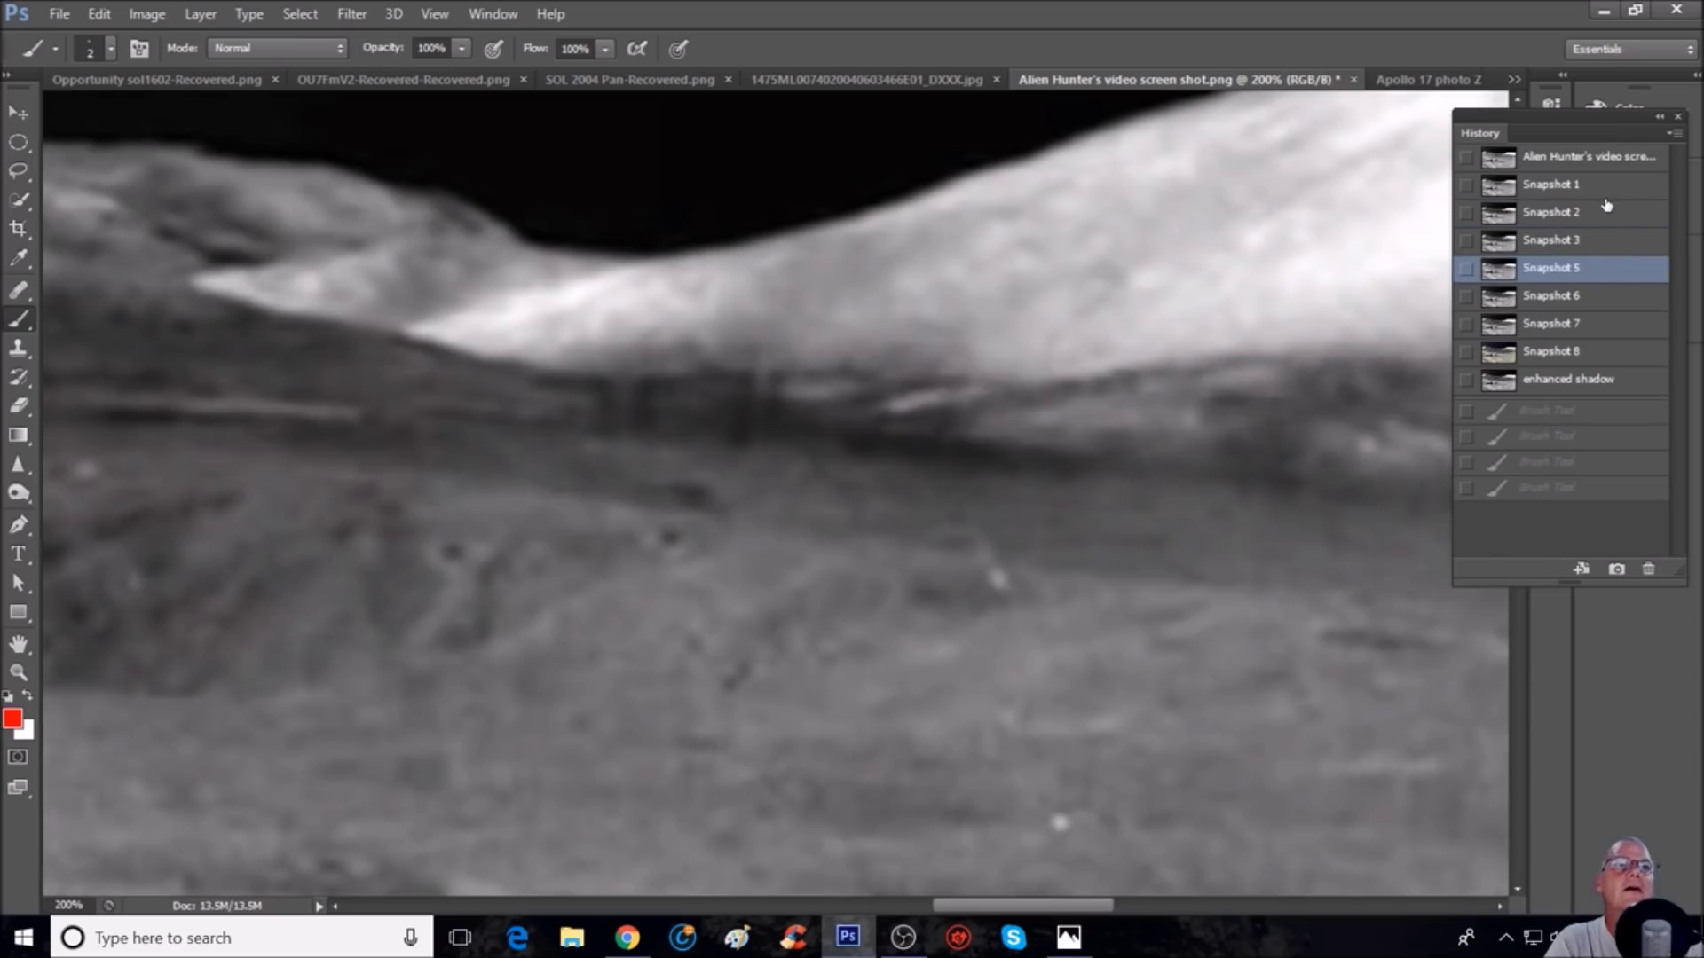
pyautogui.click(1604, 212)
pyautogui.click(1596, 271)
pyautogui.click(1611, 218)
pyautogui.click(1605, 270)
pyautogui.click(1605, 215)
pyautogui.click(1597, 272)
# Step: Restore Snapshot 2, mark the dark area at the bright hill's base with a red stroke, and compare the spot with Snapshot 5
pyautogui.click(1608, 218)
pyautogui.moveTo(967, 905); pyautogui.dragTo(1084, 905)
pyautogui.moveTo(648, 451)
pyautogui.mouseDown()
pyautogui.moveTo(635, 568)
pyautogui.moveTo(756, 446)
pyautogui.mouseUp()
pyautogui.click(1603, 270)
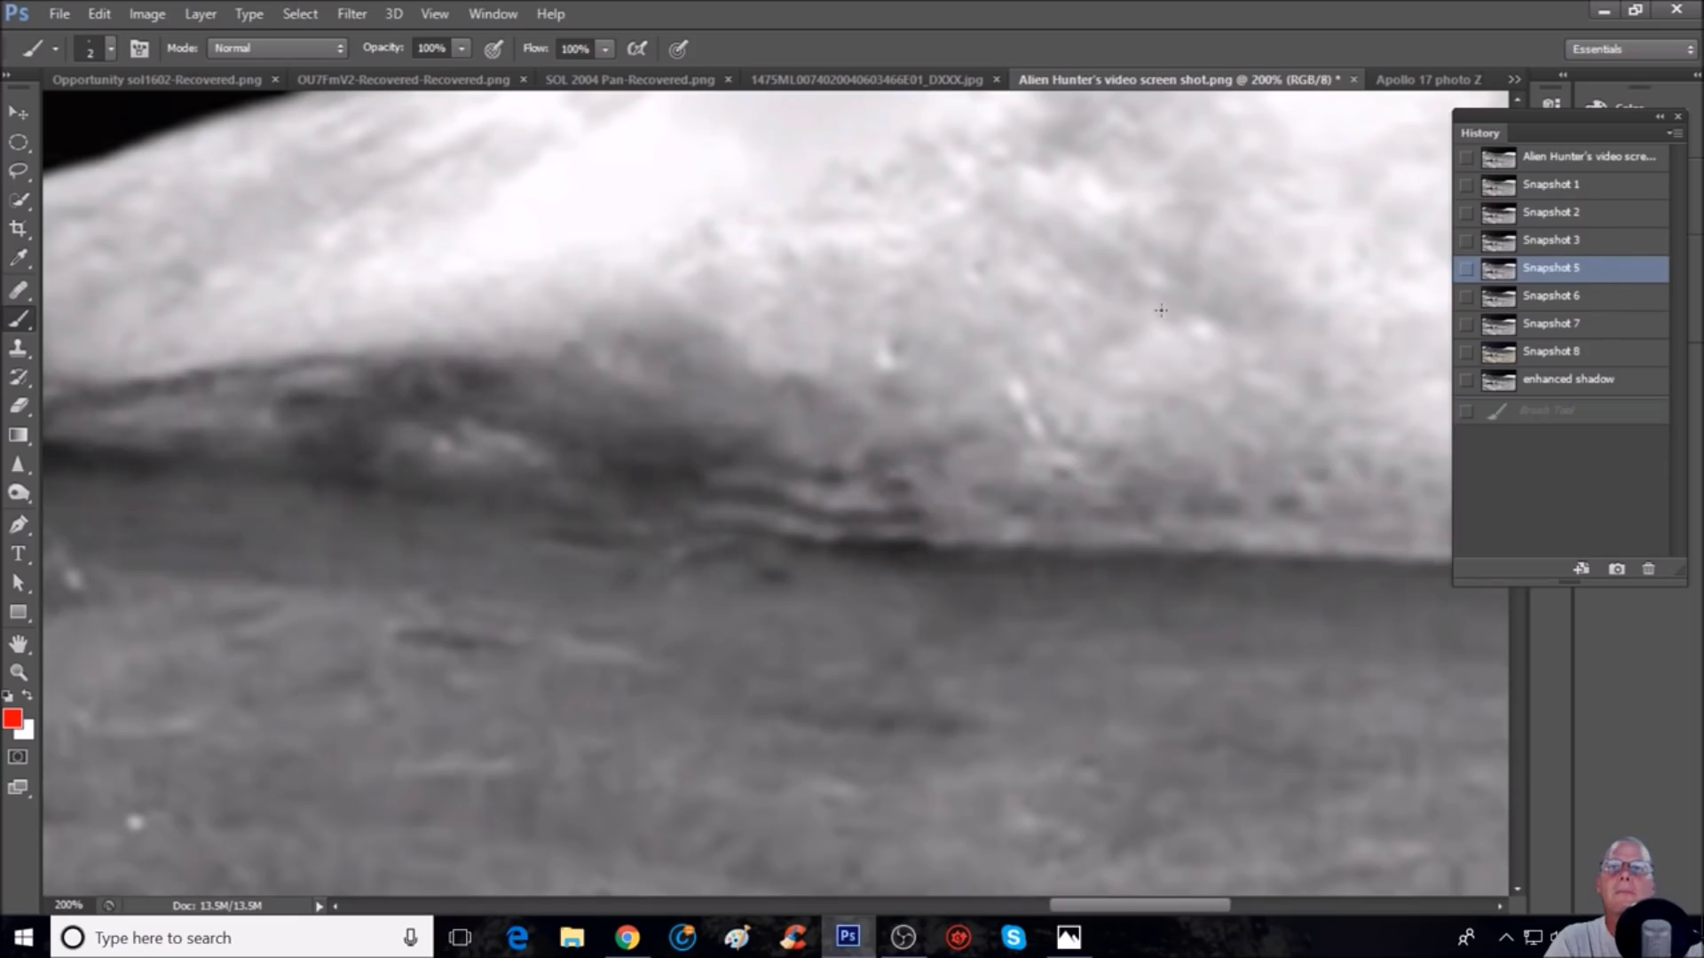
# Step: Restore Snapshot 6 and, at 100%, draw red loops around the white streak and the rough terrain beside it
pyautogui.scroll(-2, 1049, 355)
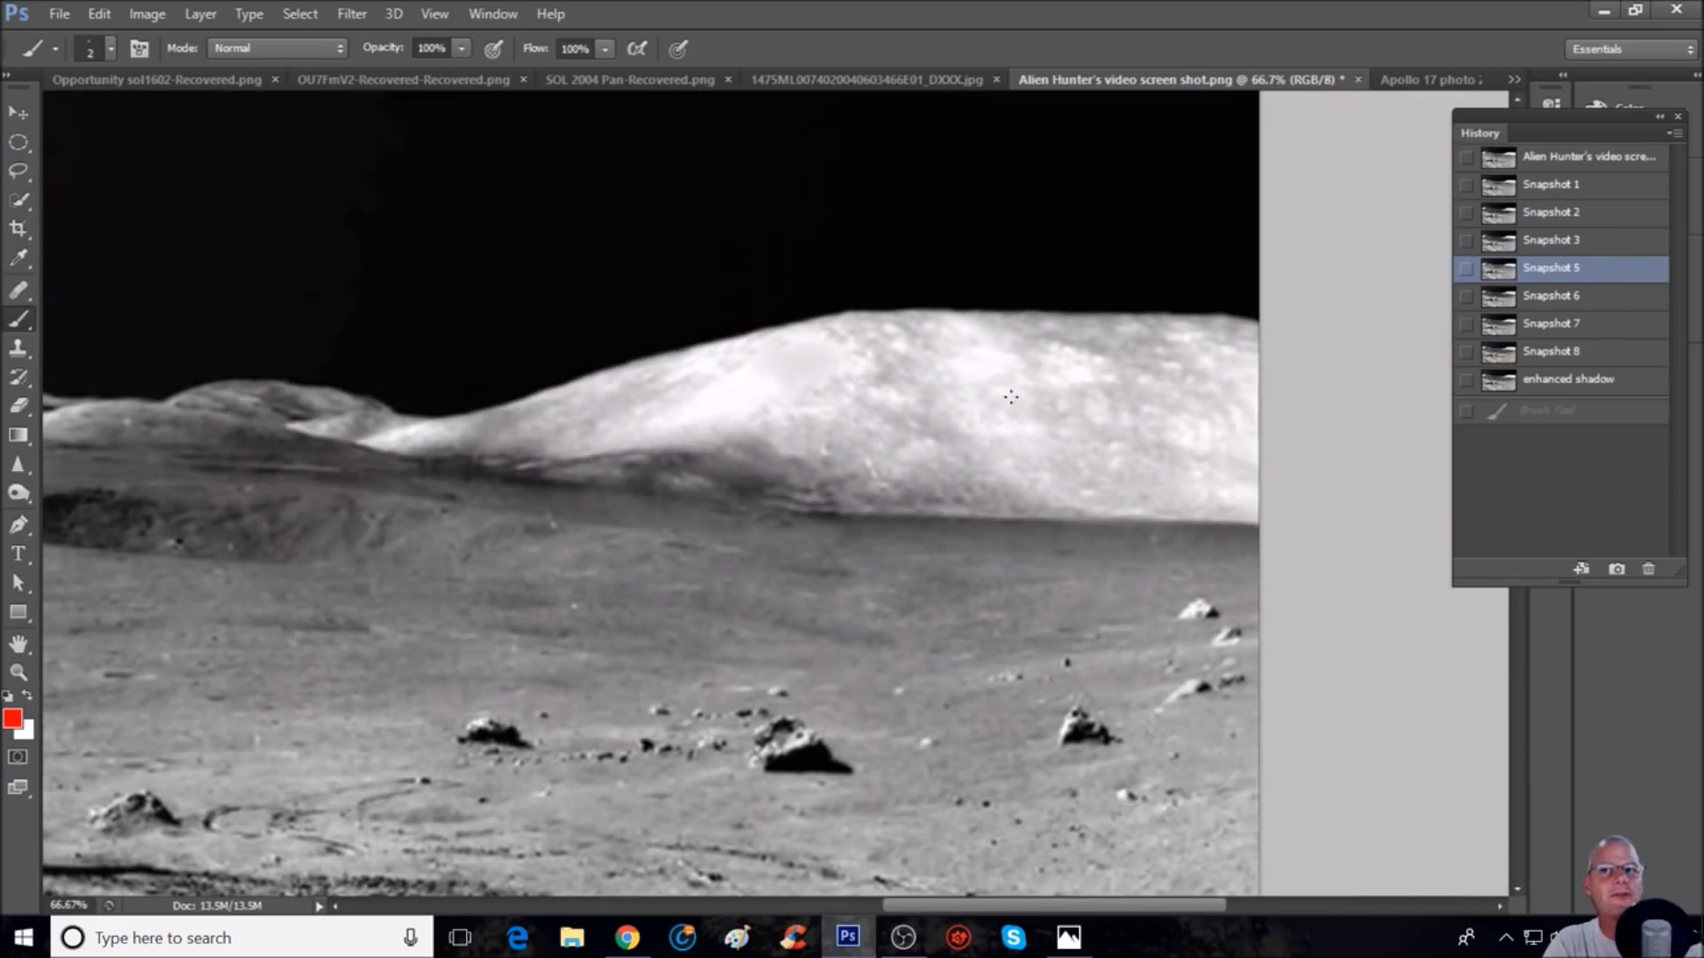
pyautogui.click(1597, 307)
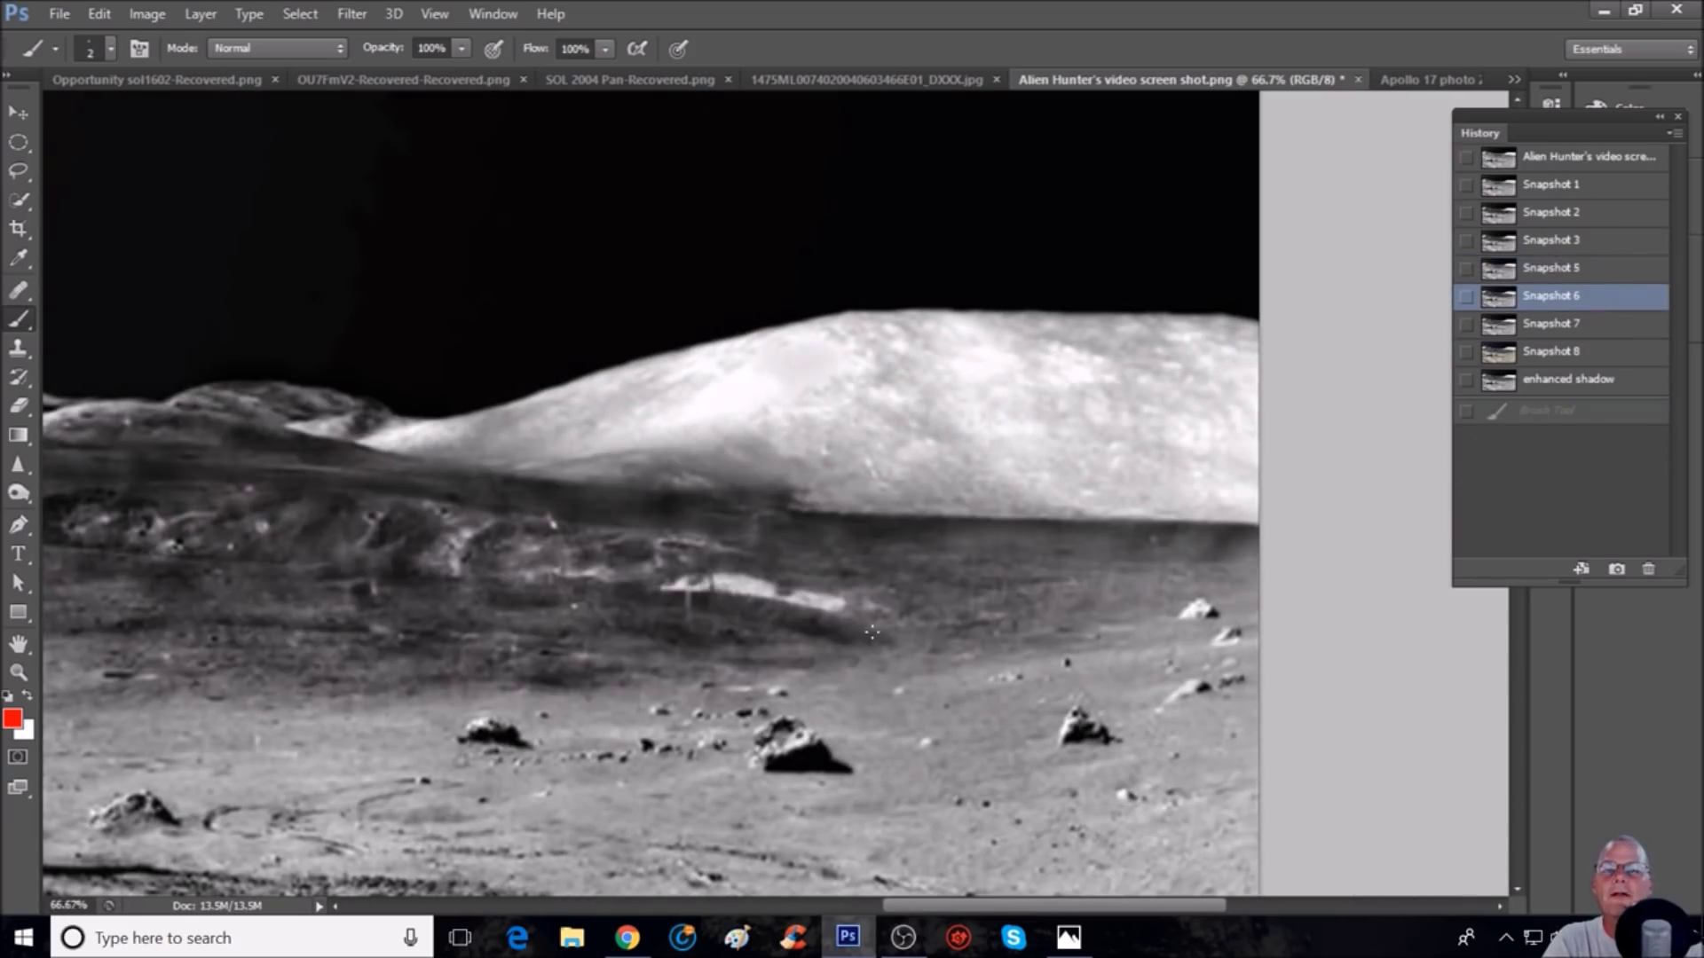
pyautogui.hscroll(-3, 823, 444)
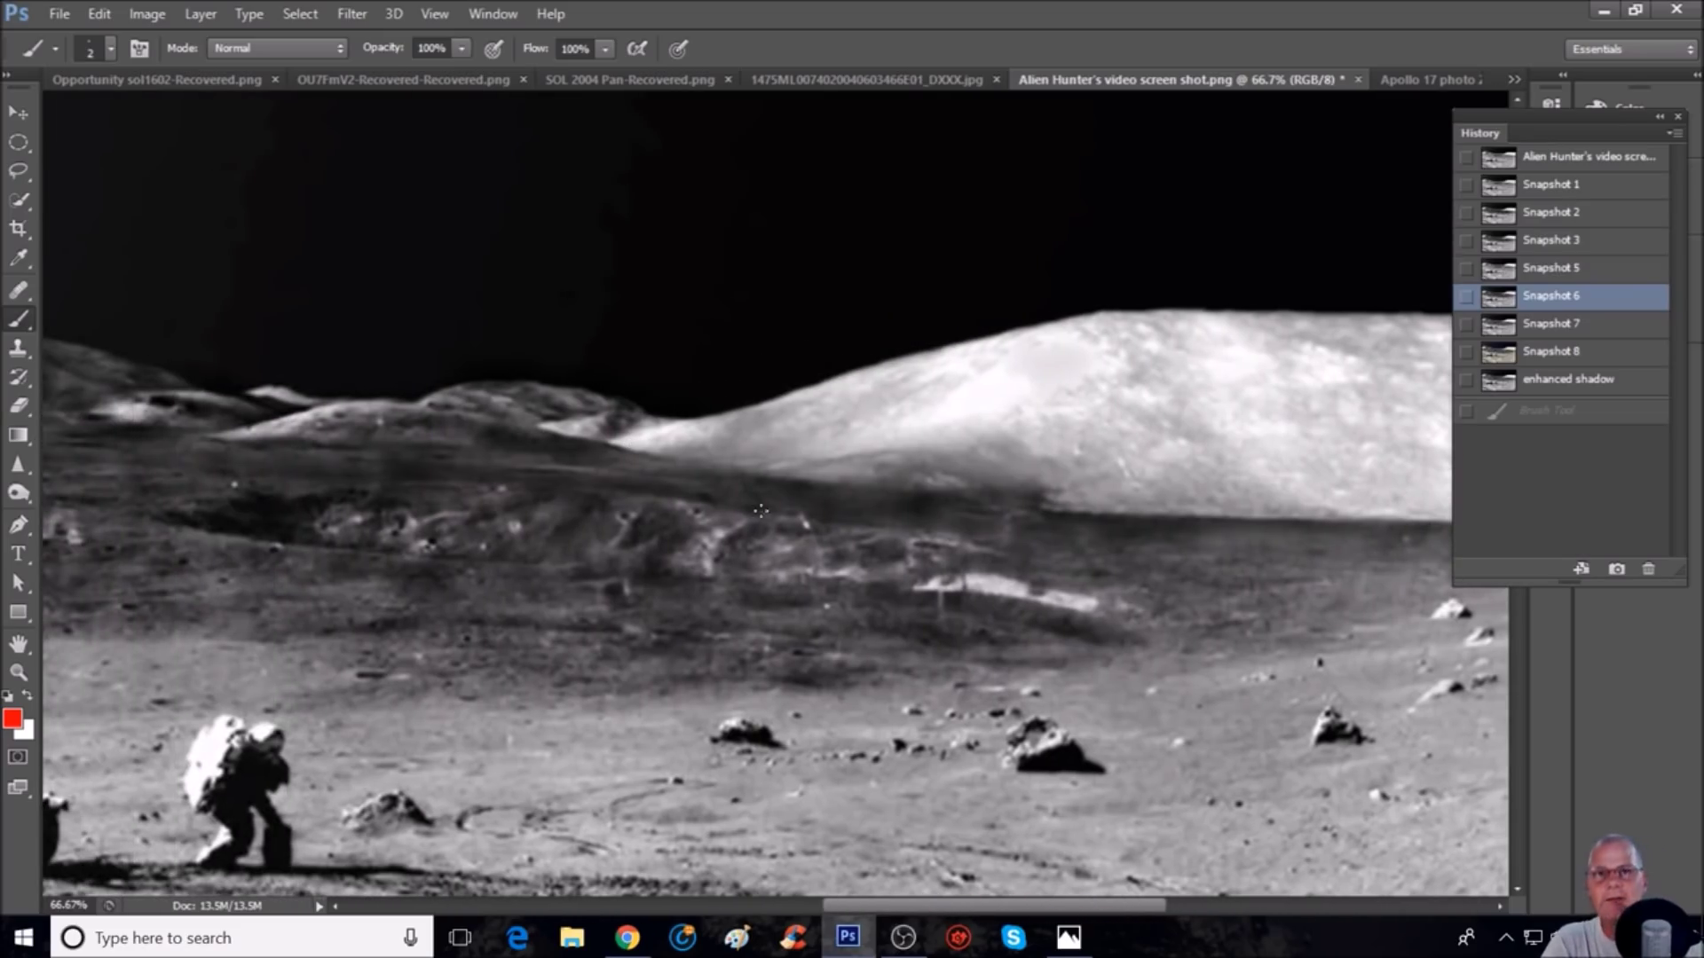
pyautogui.hotkey('ctrl', '+')
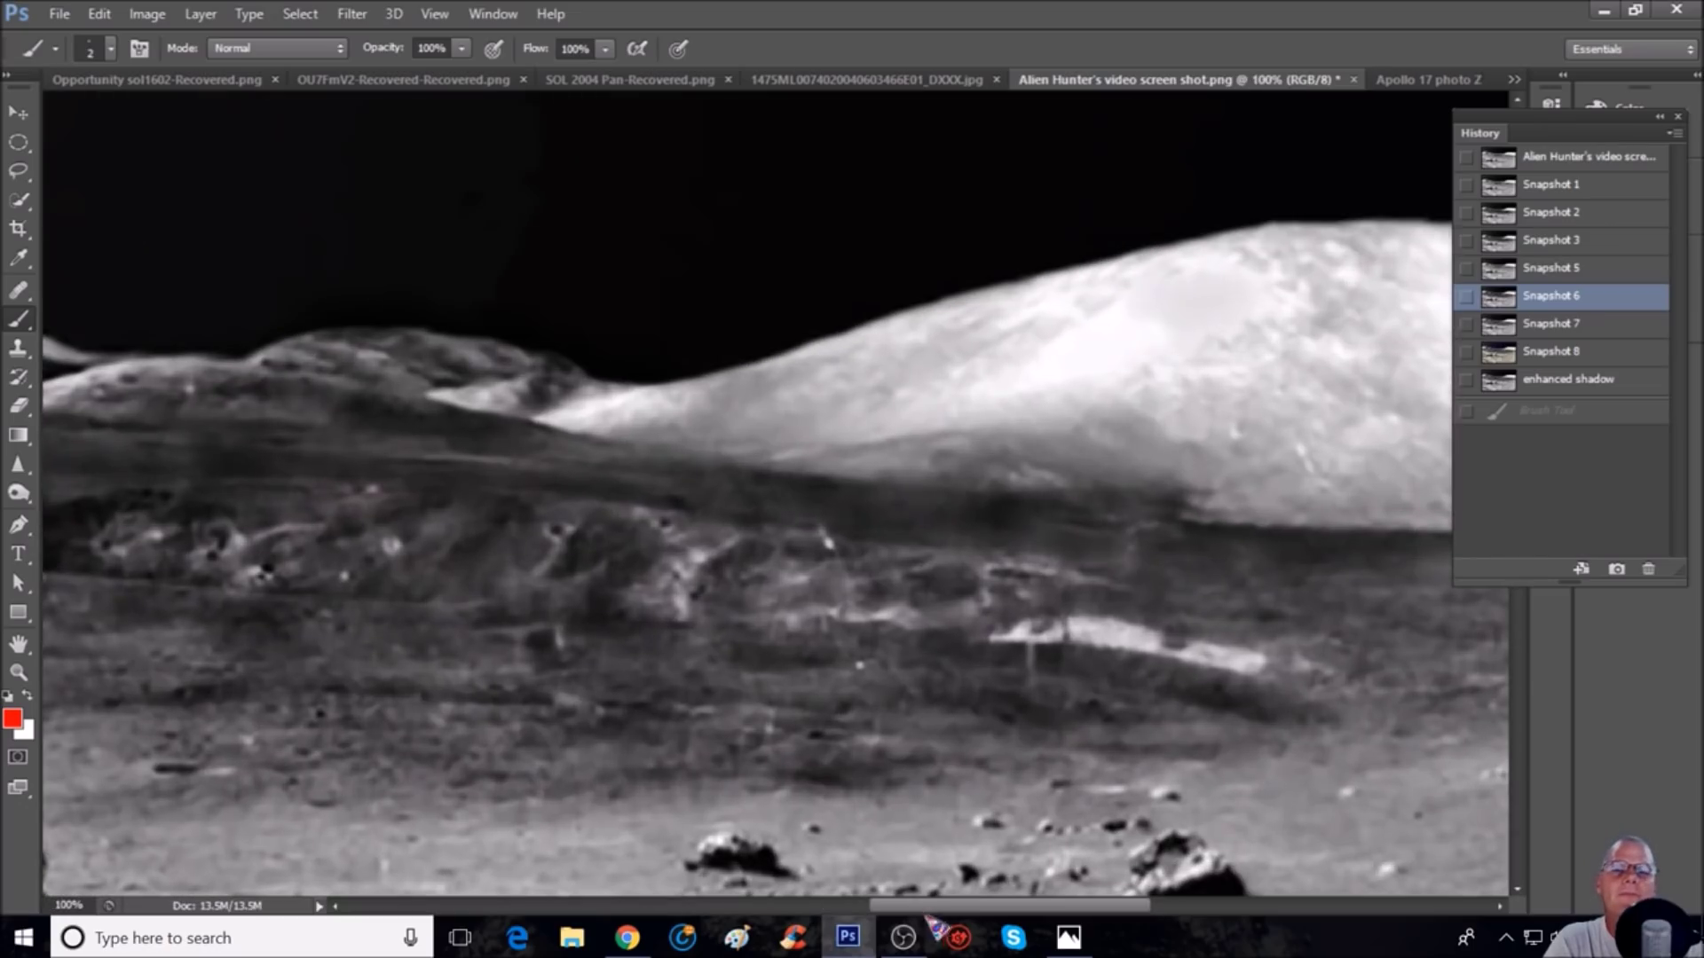
pyautogui.hscroll(3, 879, 620)
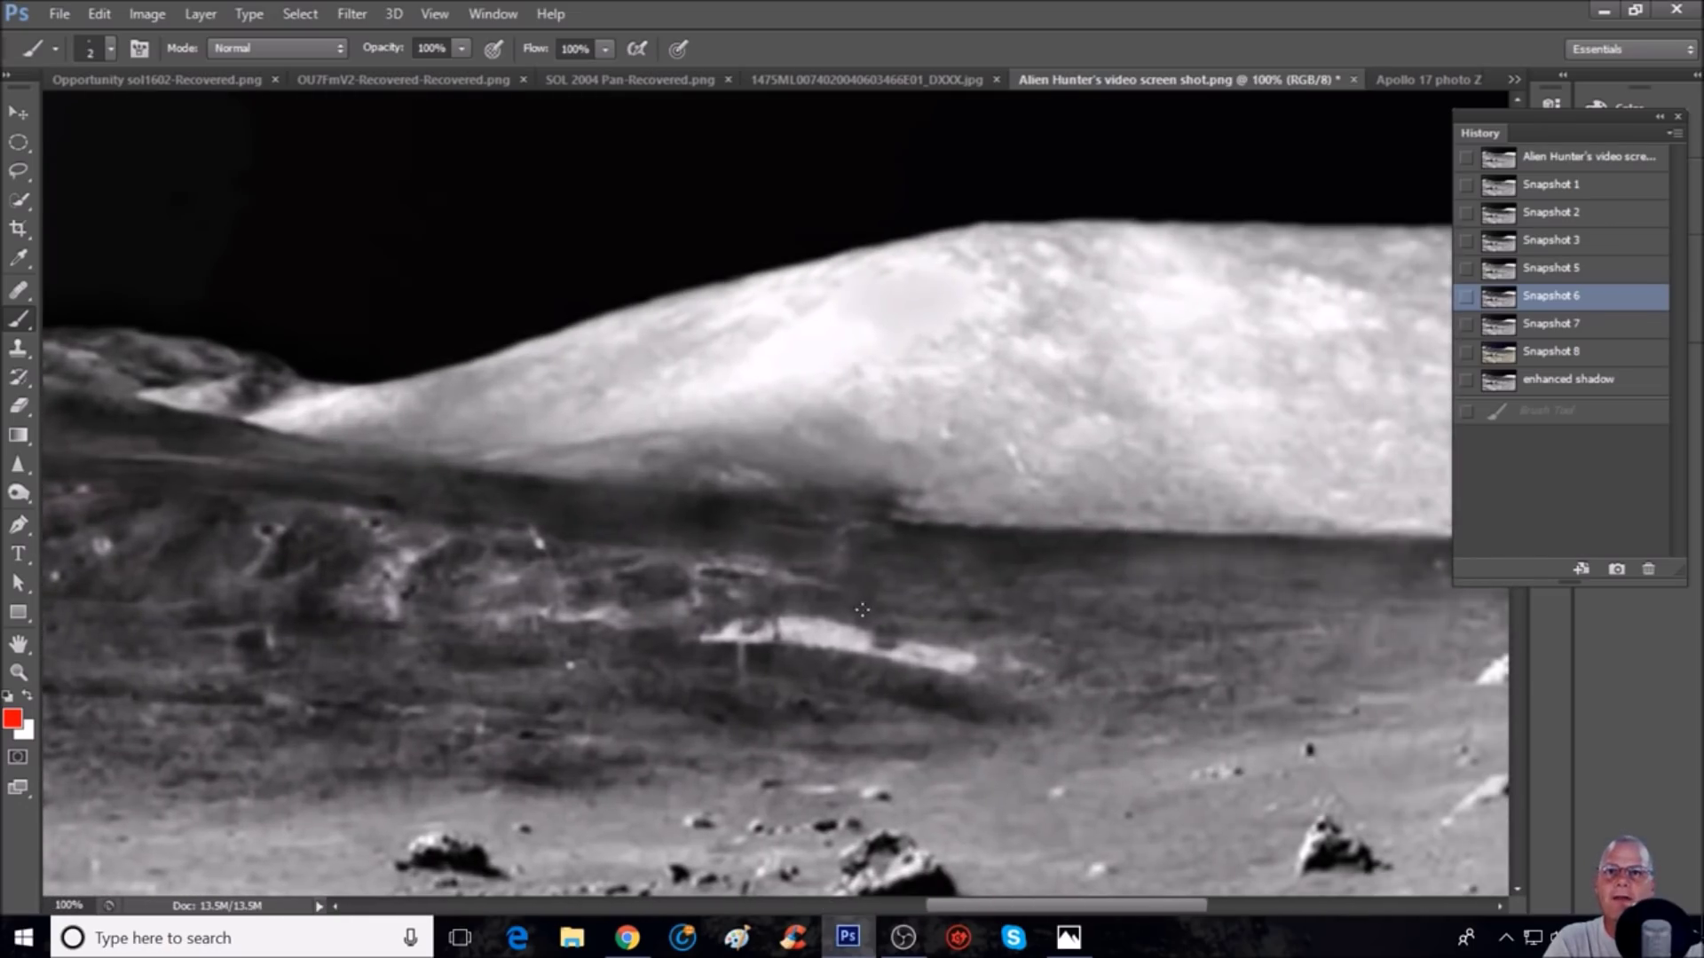
pyautogui.moveTo(881, 730); pyautogui.dragTo(714, 709)
pyautogui.moveTo(643, 510)
pyautogui.mouseDown()
pyautogui.moveTo(373, 445)
pyautogui.moveTo(222, 680)
pyautogui.moveTo(685, 664)
pyautogui.mouseUp()
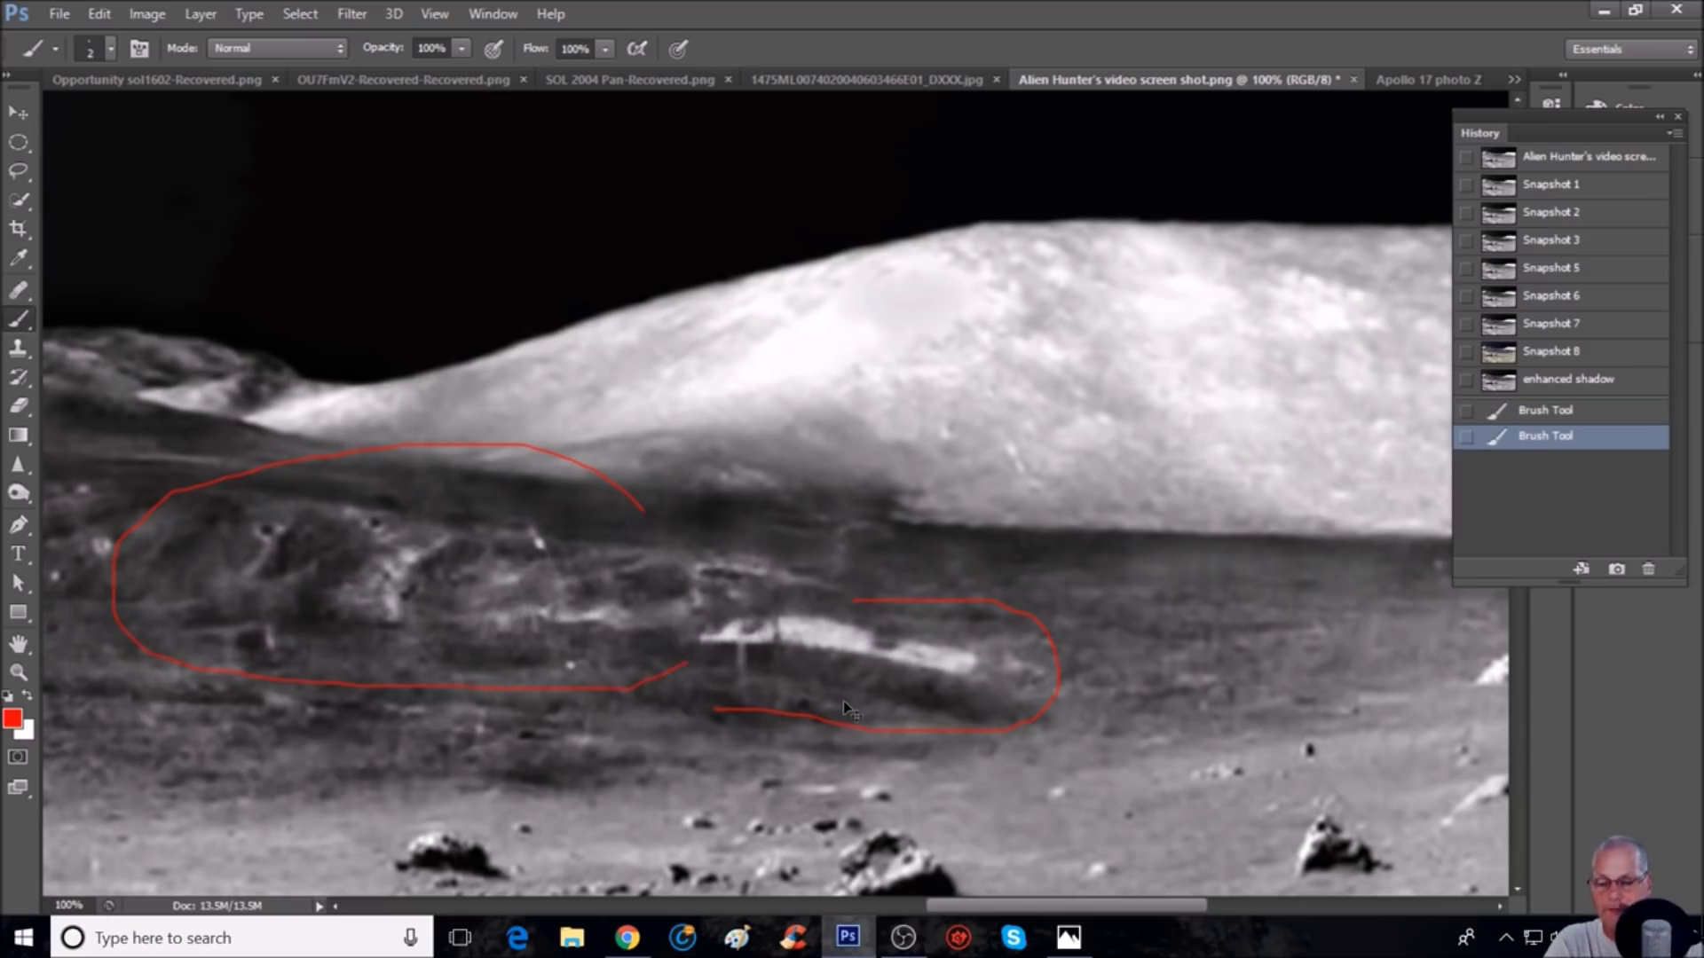
# Step: Circle the astronaut in red and draw a line from him toward the encircled terrain
pyautogui.hotkey('ctrl', '-')
pyautogui.moveTo(279, 672); pyautogui.dragTo(688, 618)
pyautogui.moveTo(388, 633)
pyautogui.mouseDown()
pyautogui.moveTo(320, 732)
pyautogui.moveTo(641, 671)
pyautogui.mouseUp()
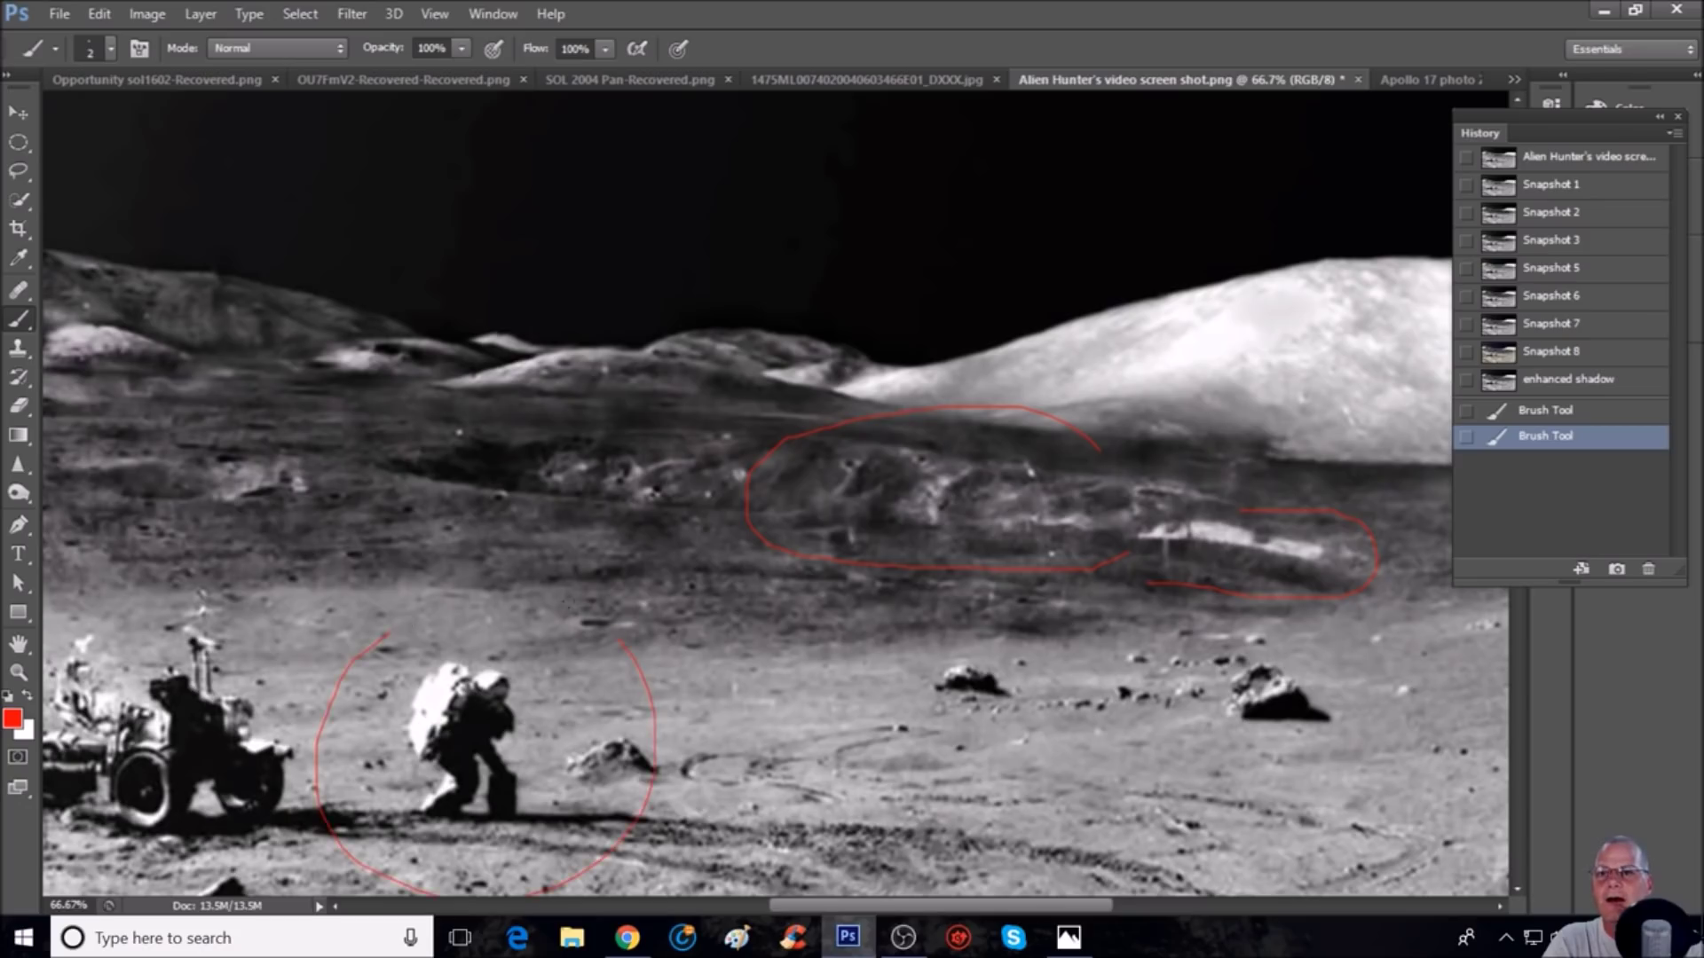
pyautogui.moveTo(311, 593); pyautogui.dragTo(309, 592)
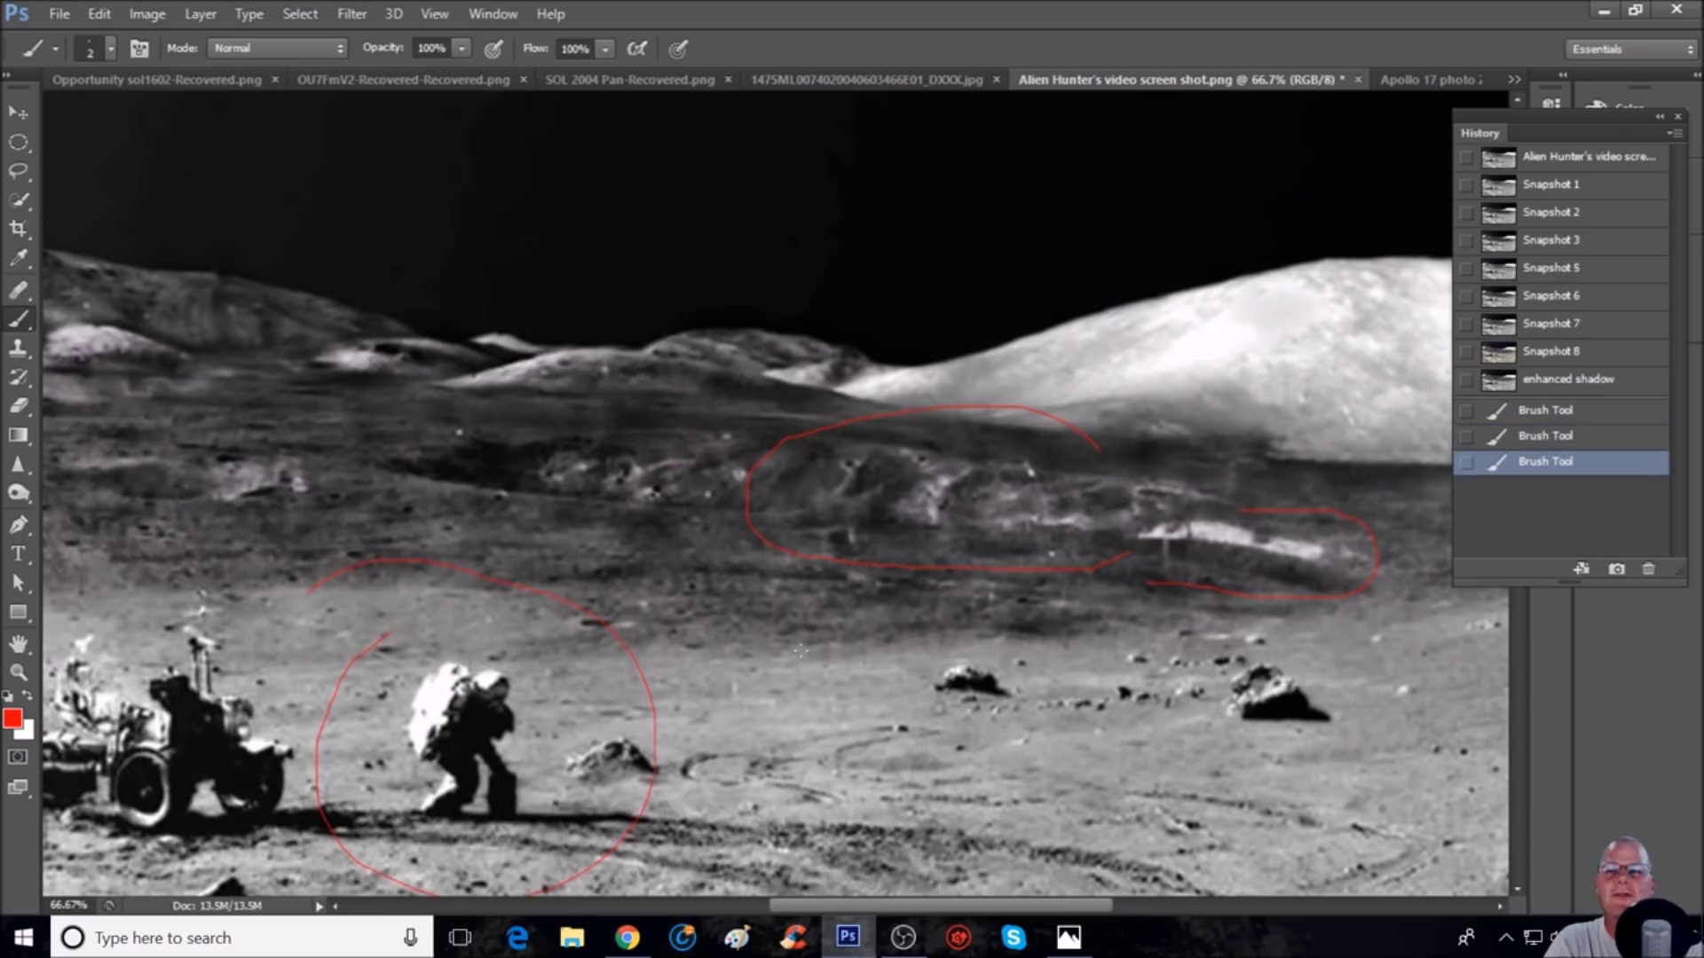
pyautogui.moveTo(538, 736)
pyautogui.mouseDown()
pyautogui.moveTo(593, 703)
pyautogui.moveTo(703, 700)
pyautogui.moveTo(1105, 610)
pyautogui.mouseUp()
# Step: Restore Snapshot 1, circle in red the small bright mound beside the large rounded hill, and trace irregular lines across its lower face
pyautogui.hotkey('ctrl', '-')
pyautogui.moveTo(1003, 905); pyautogui.dragTo(883, 907)
pyautogui.scroll(1, 788, 484)
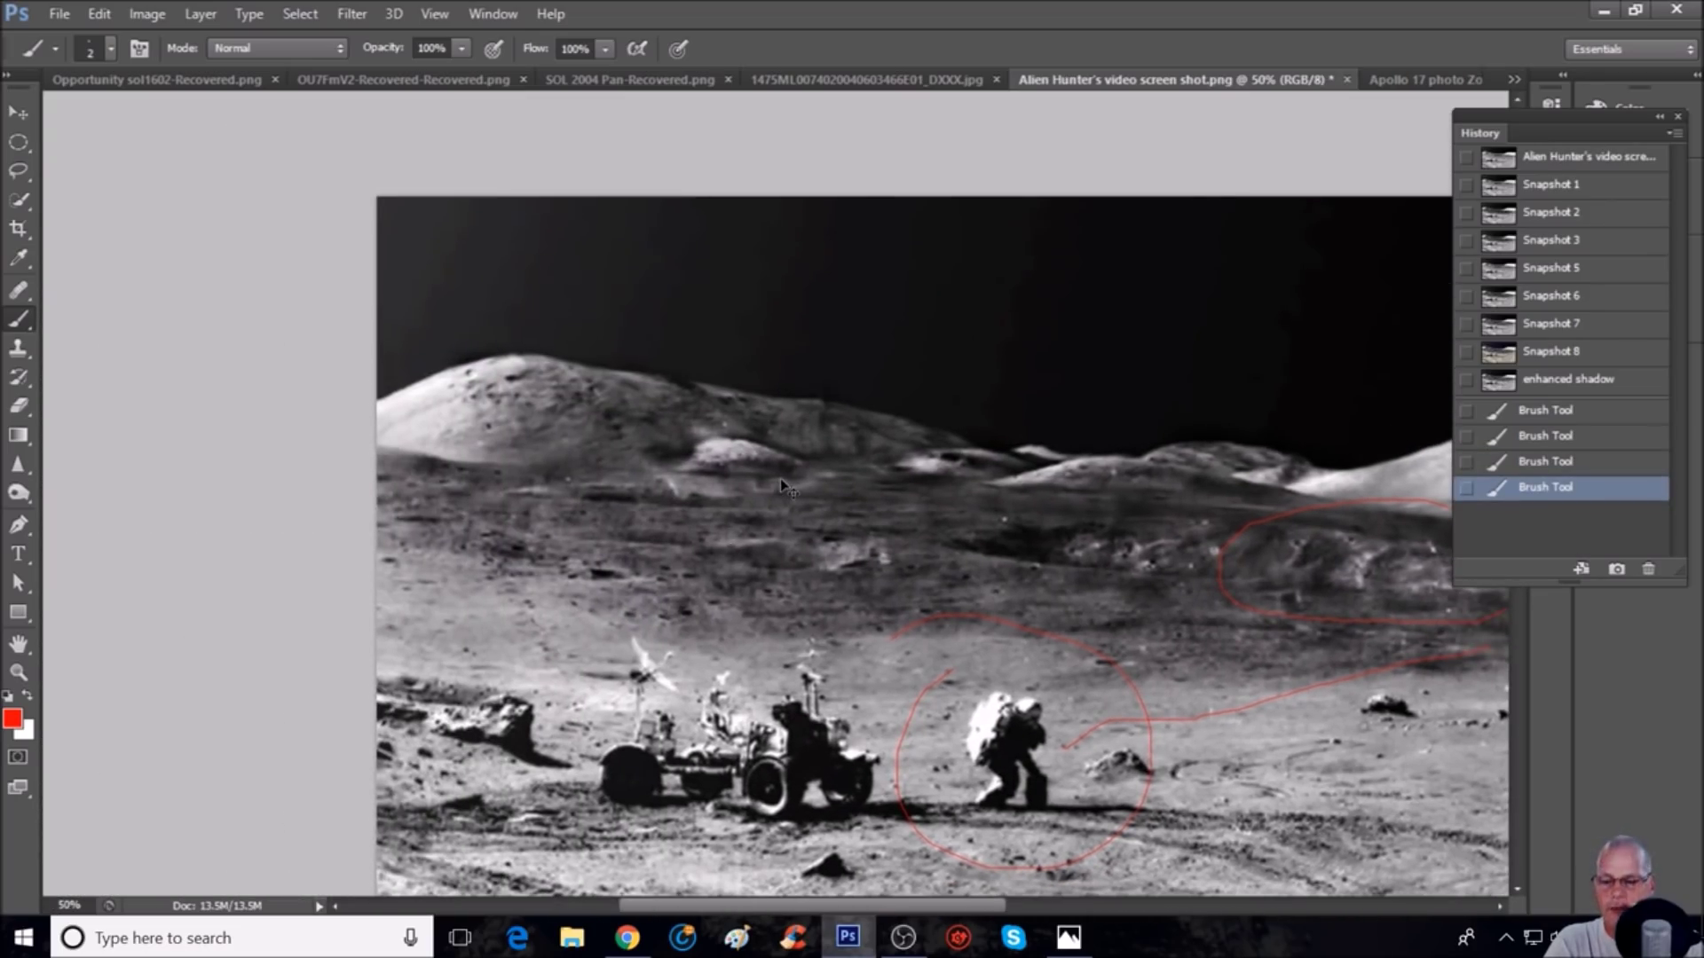
pyautogui.scroll(1, 804, 486)
pyautogui.scroll(1, 804, 486)
pyautogui.hotkey('ctrl', '+')
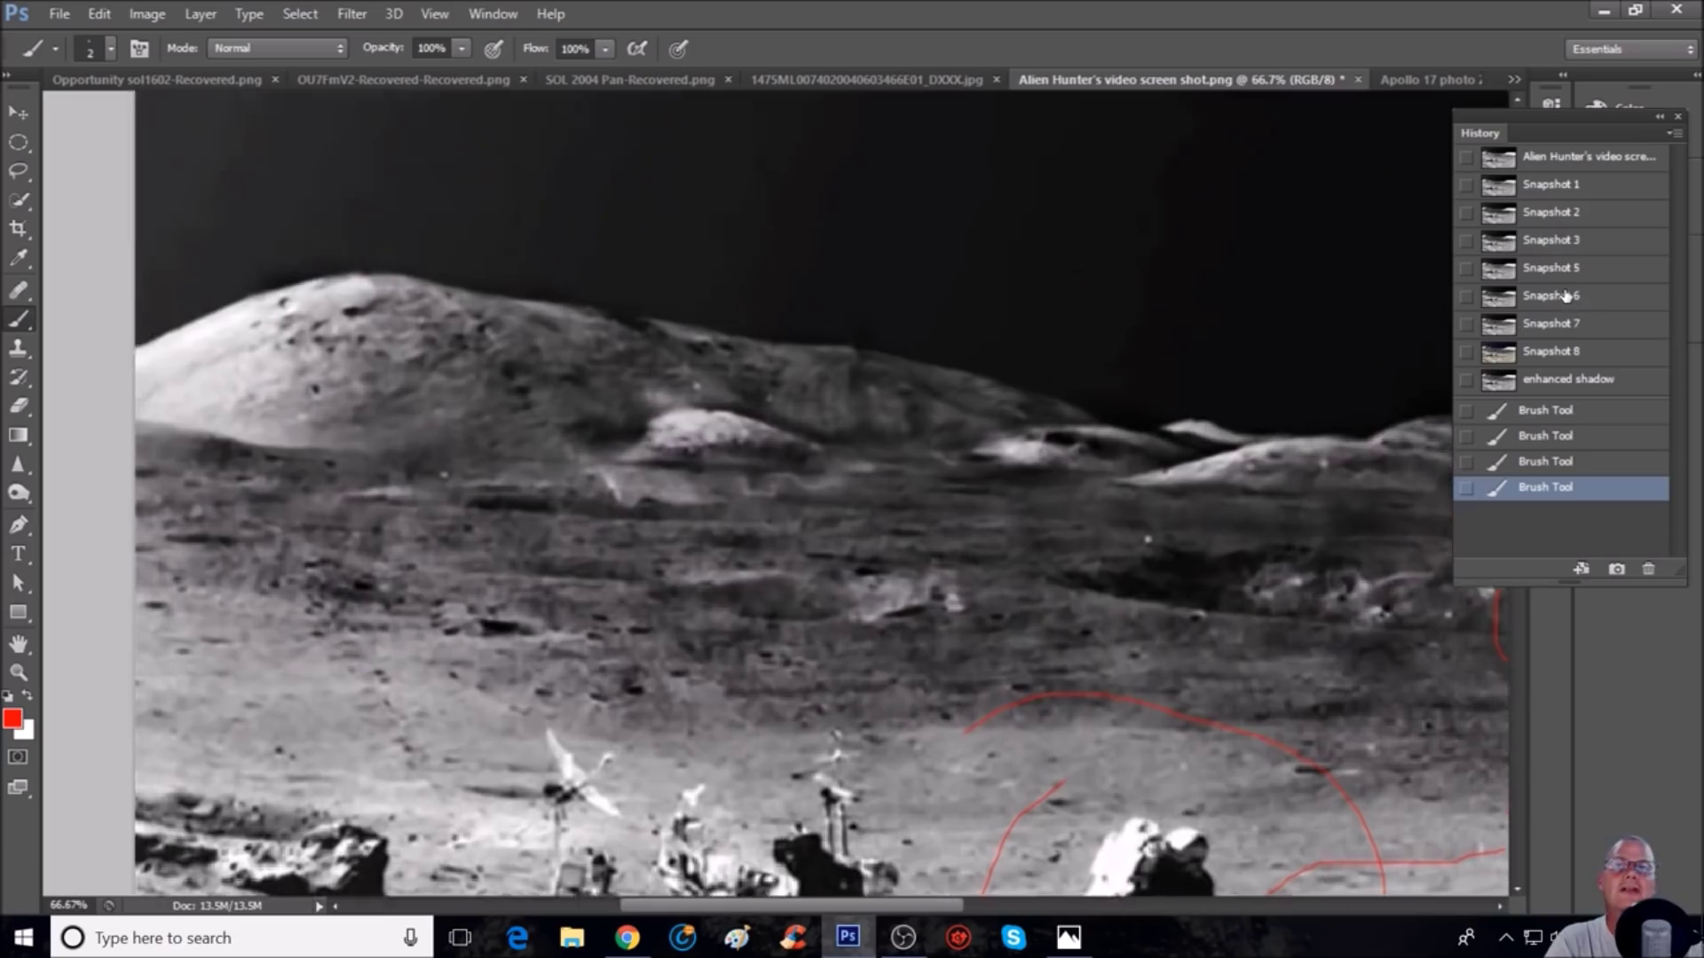
pyautogui.click(1589, 185)
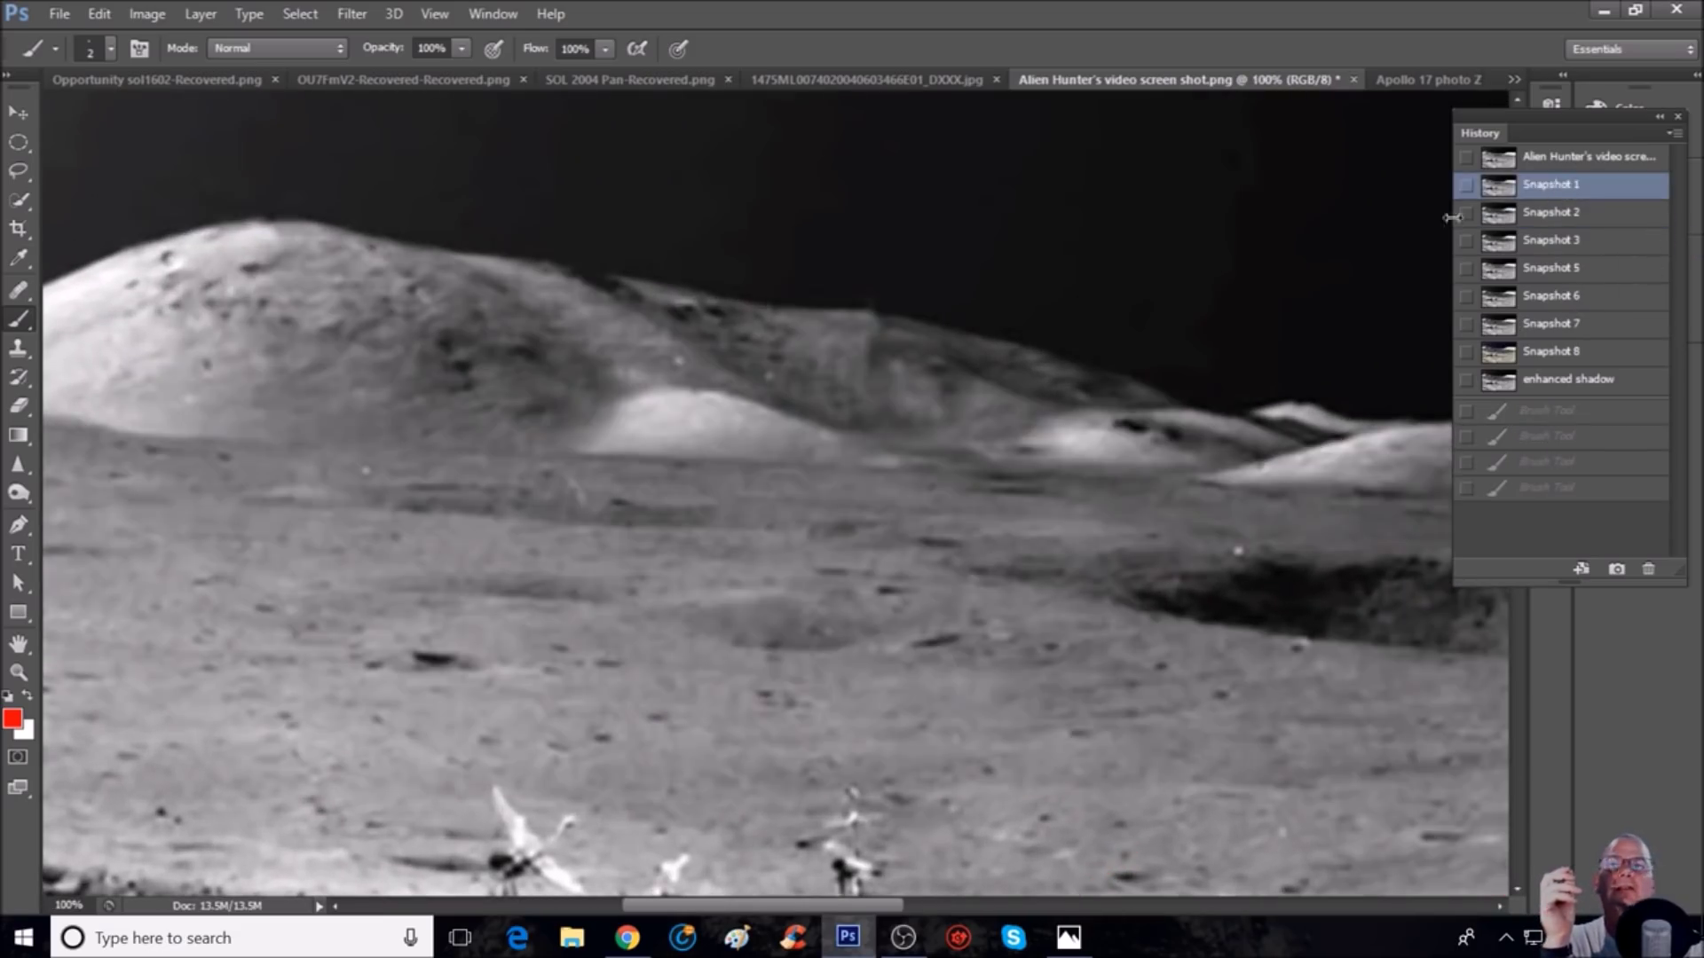
pyautogui.moveTo(583, 352); pyautogui.dragTo(631, 345)
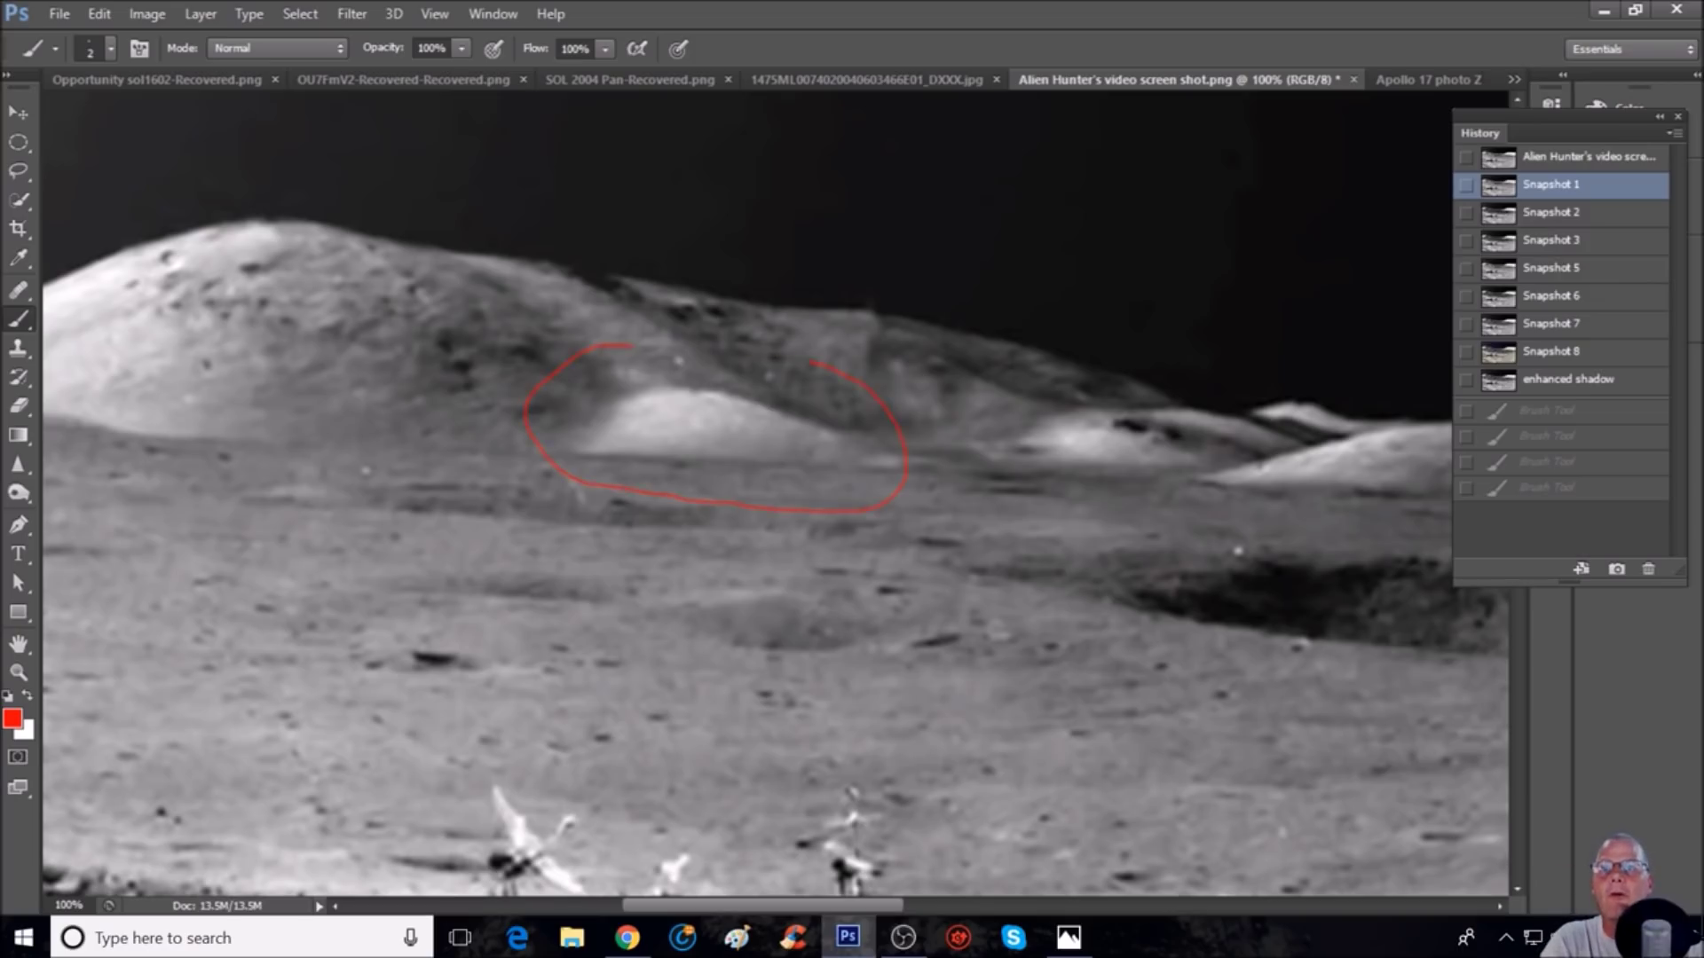
pyautogui.moveTo(809, 361); pyautogui.dragTo(539, 336)
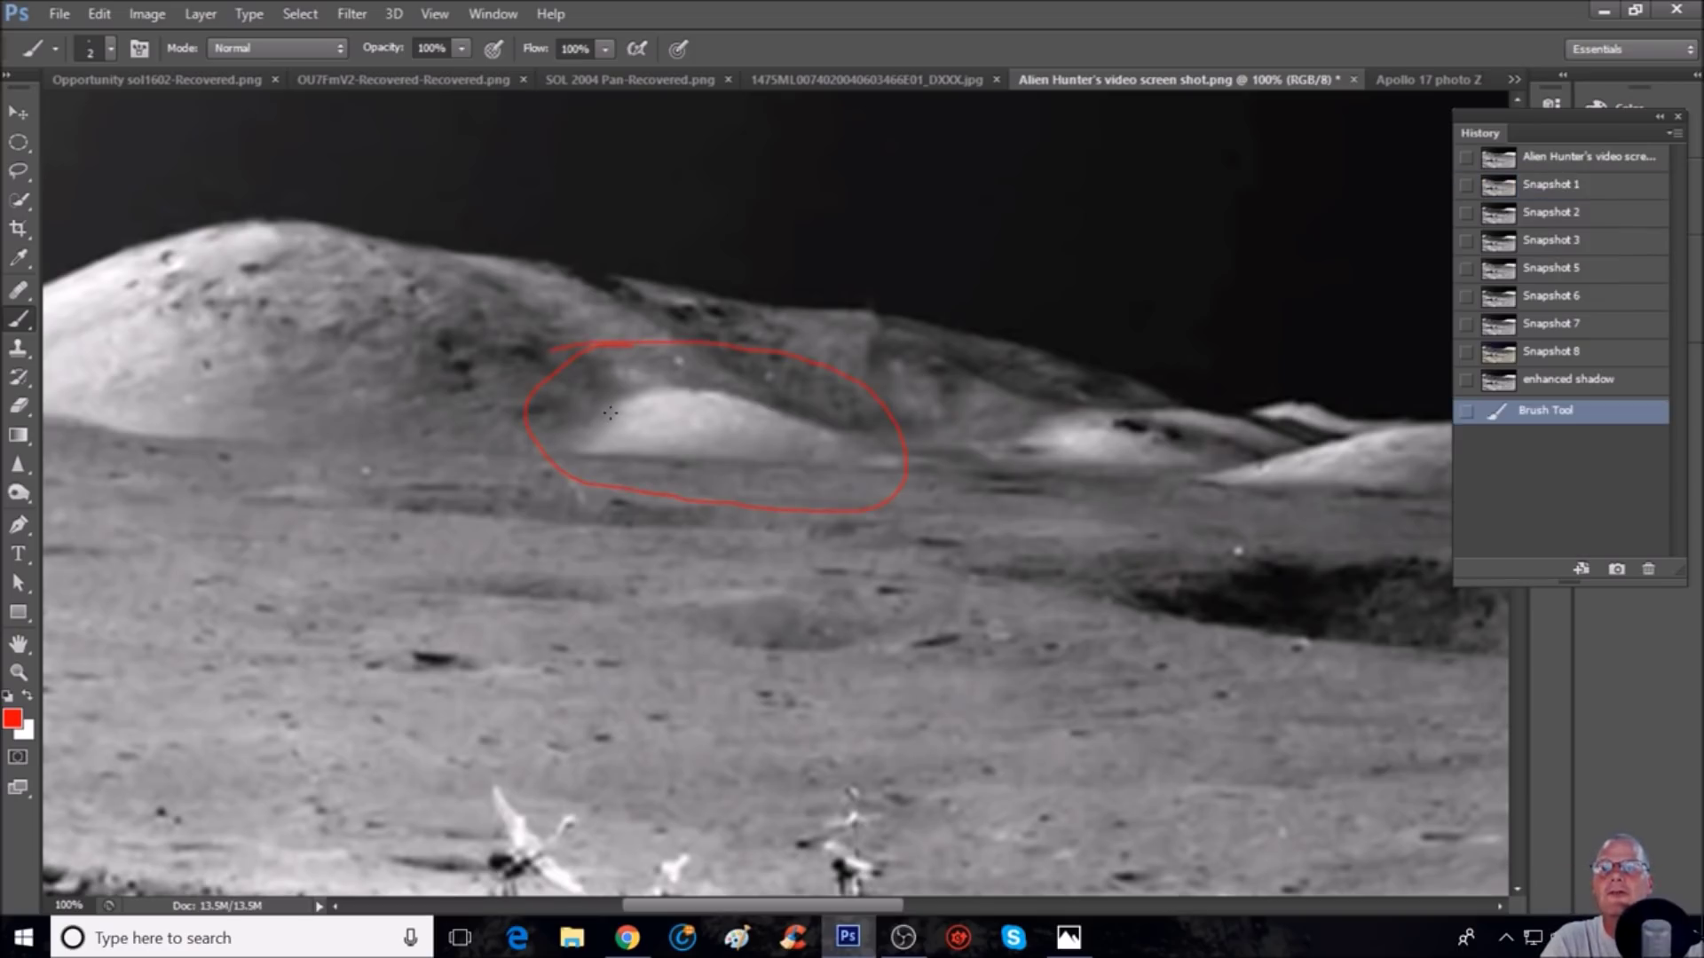
pyautogui.moveTo(626, 409)
pyautogui.mouseDown()
pyautogui.moveTo(642, 432)
pyautogui.moveTo(803, 443)
pyautogui.mouseUp()
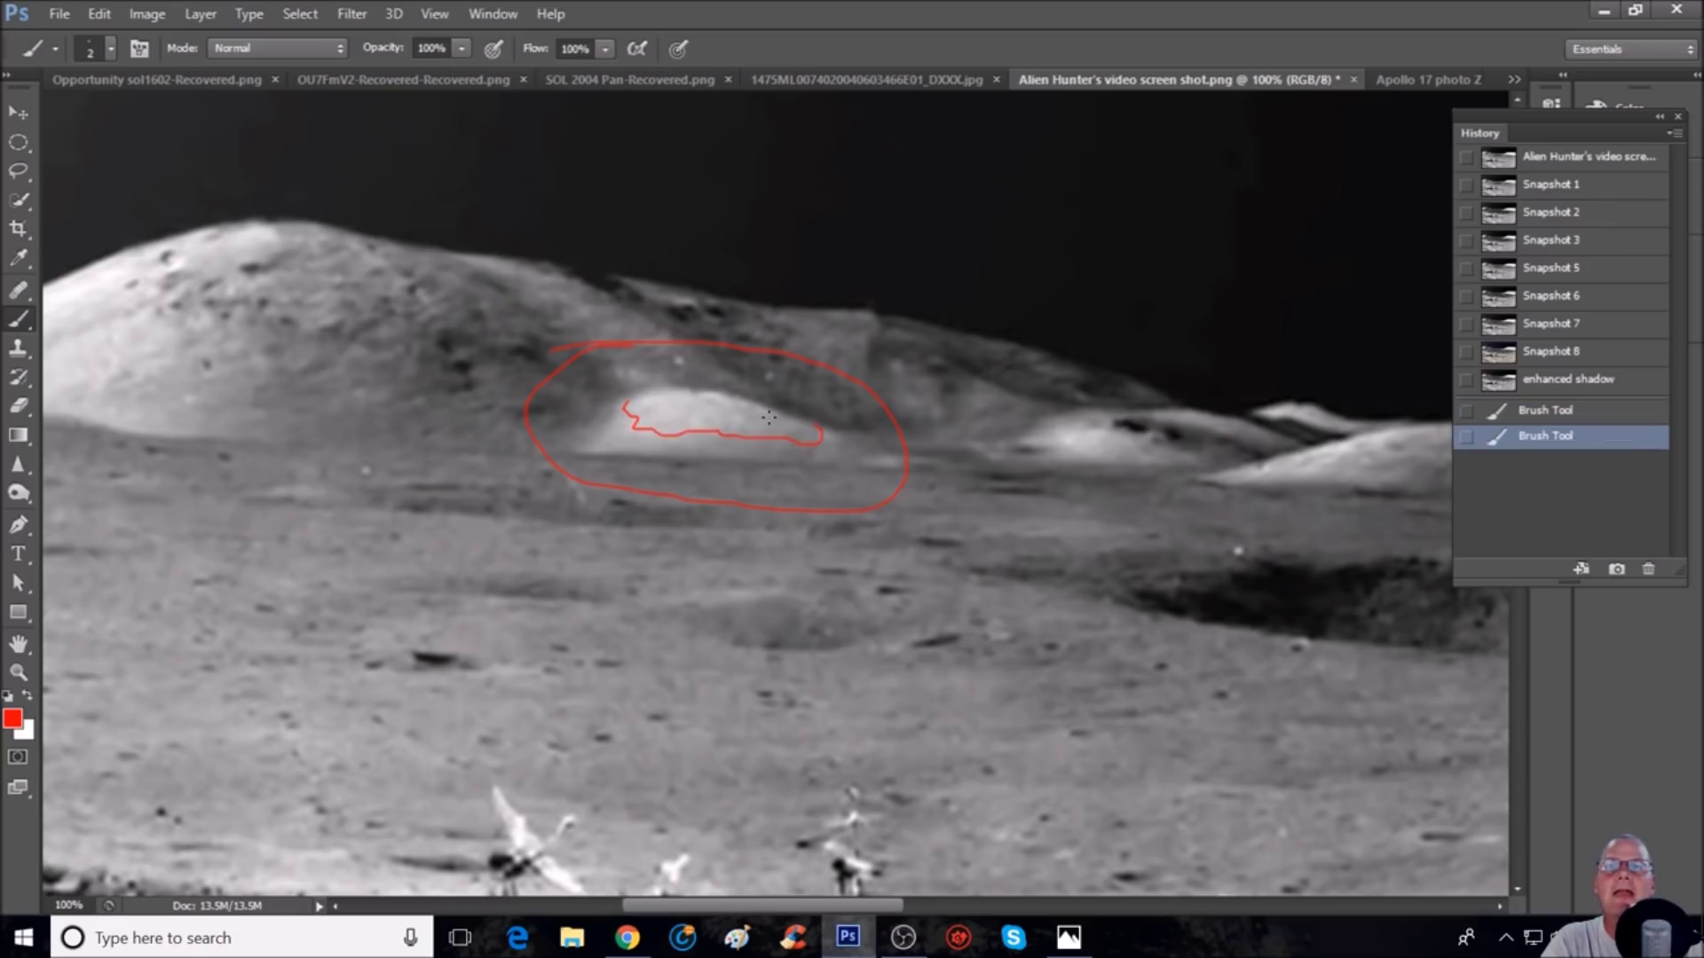
pyautogui.moveTo(664, 443); pyautogui.dragTo(766, 457)
# Step: Restore Snapshot 7 and mark in red, at 200%, the small shapes along the lower edge of the bright mound
pyautogui.click(1517, 325)
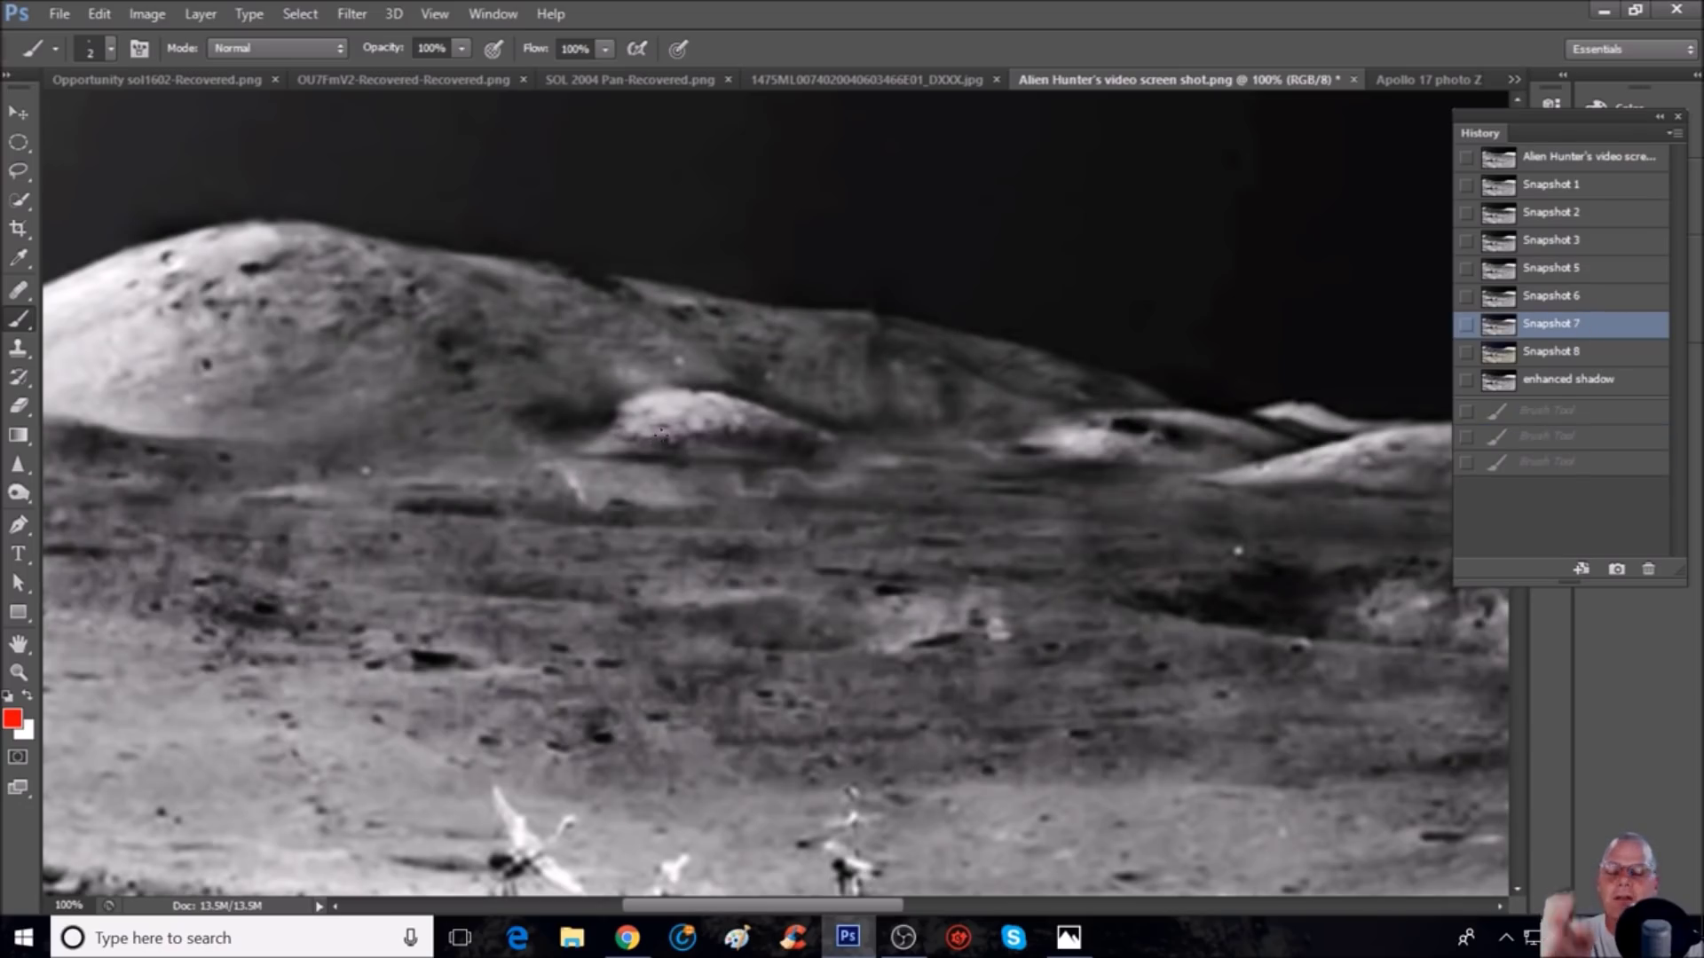
pyautogui.hotkey('ctrl', '+')
pyautogui.moveTo(554, 383)
pyautogui.mouseDown()
pyautogui.moveTo(670, 425)
pyautogui.moveTo(663, 392)
pyautogui.moveTo(706, 399)
pyautogui.moveTo(661, 384)
pyautogui.moveTo(690, 374)
pyautogui.moveTo(661, 401)
pyautogui.mouseUp()
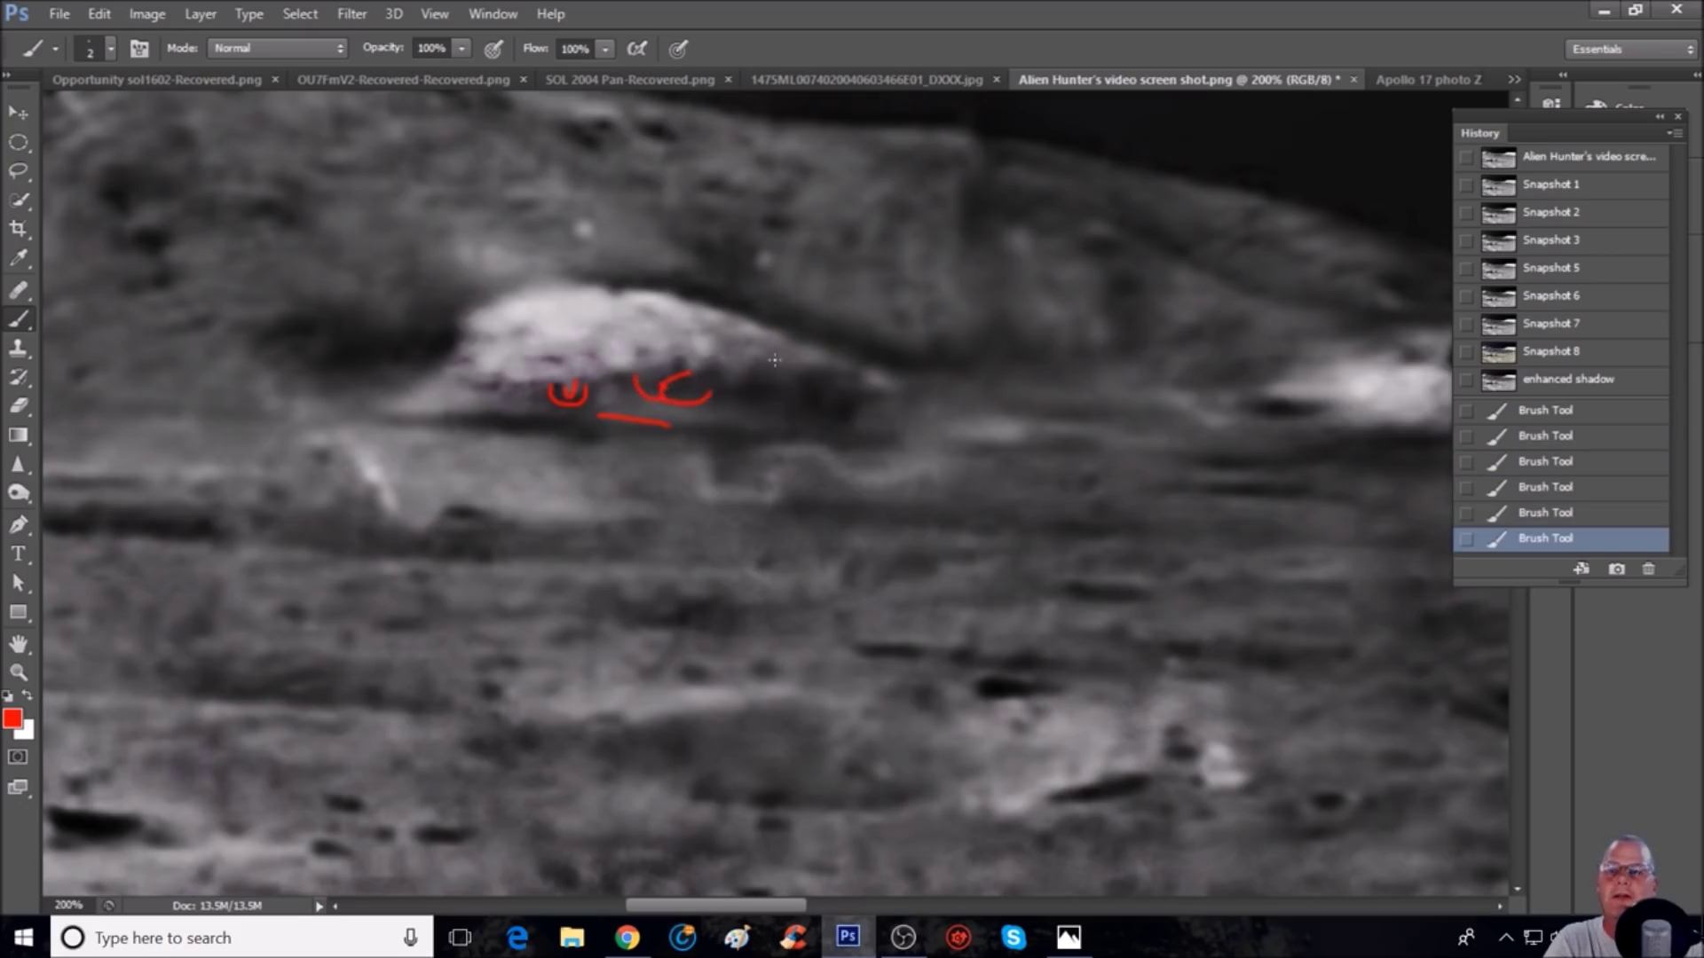
pyautogui.hotkey('ctrl', '-')
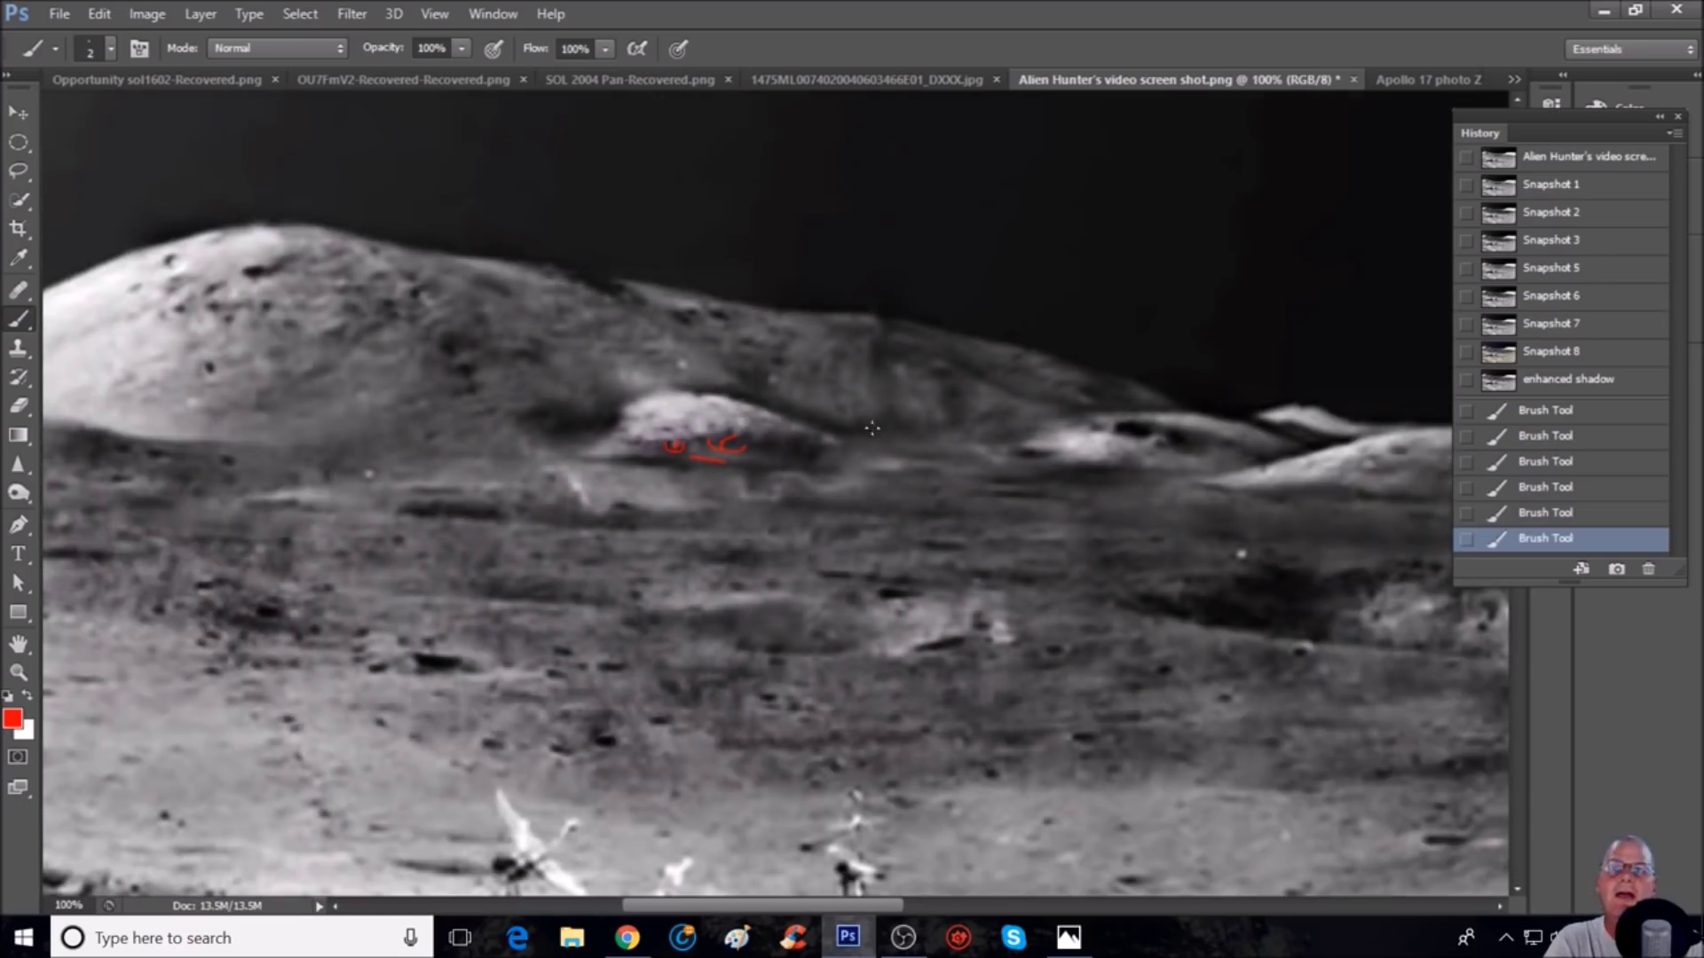
# Step: Restore Snapshot 7 and, at 66.7%, circle in red the terrain below the rounded hill, both bright mounds and the pale patch above the rover
pyautogui.click(1580, 323)
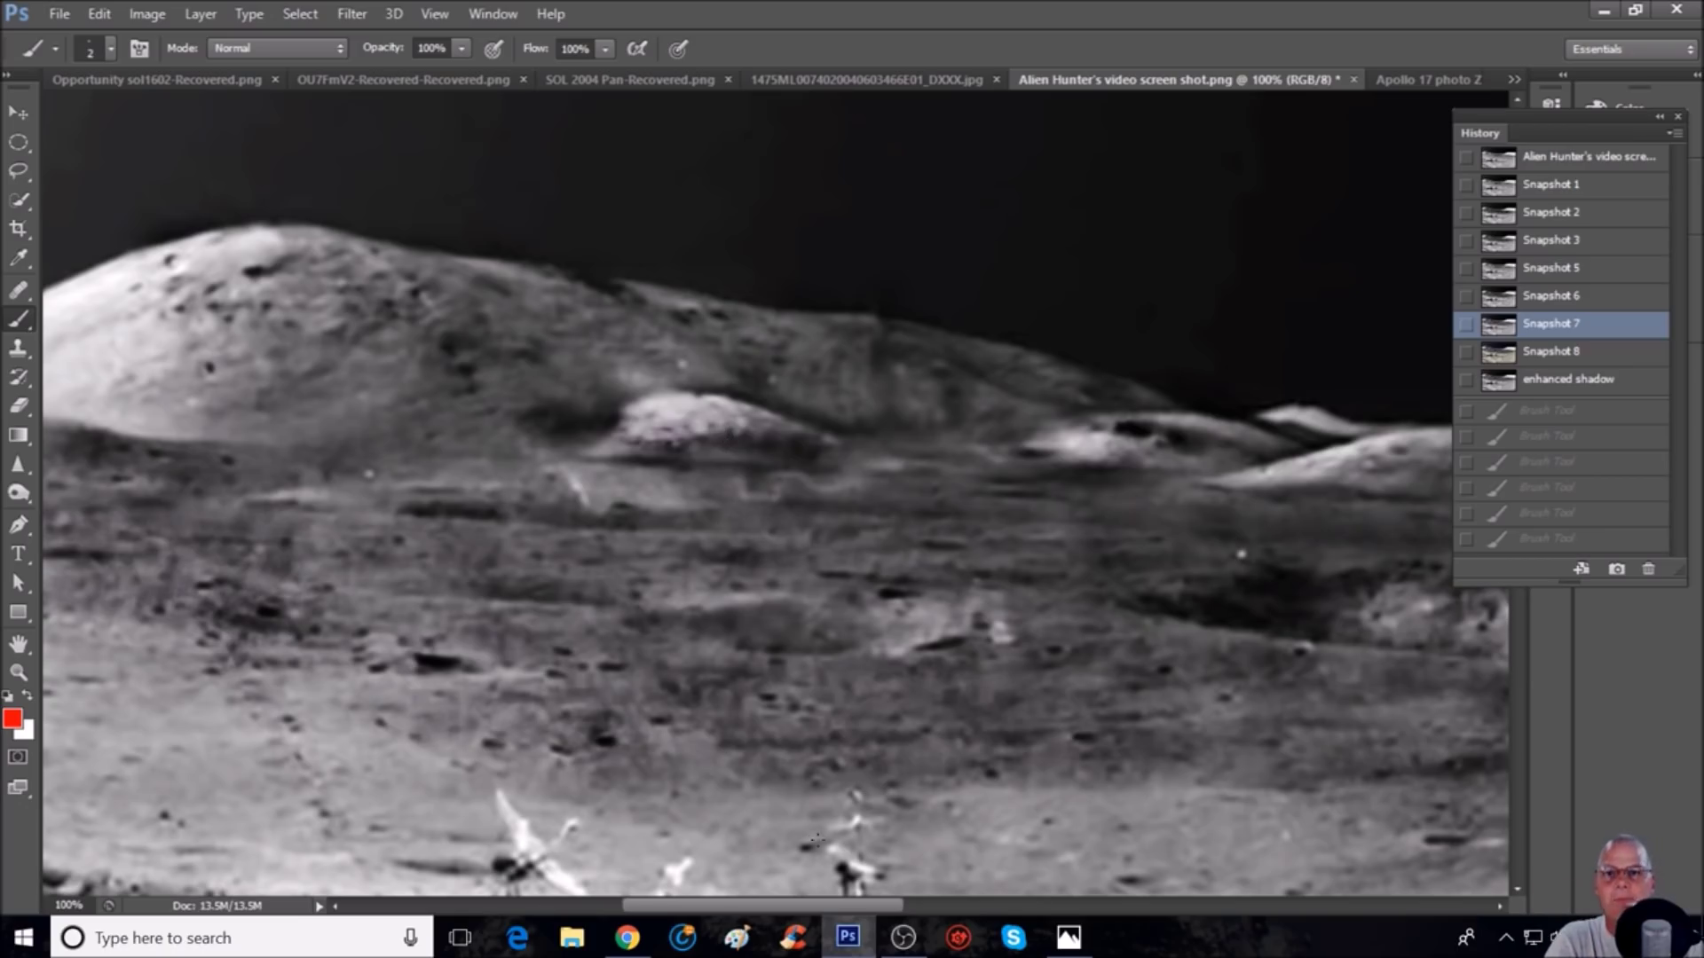
pyautogui.moveTo(856, 905); pyautogui.dragTo(899, 905)
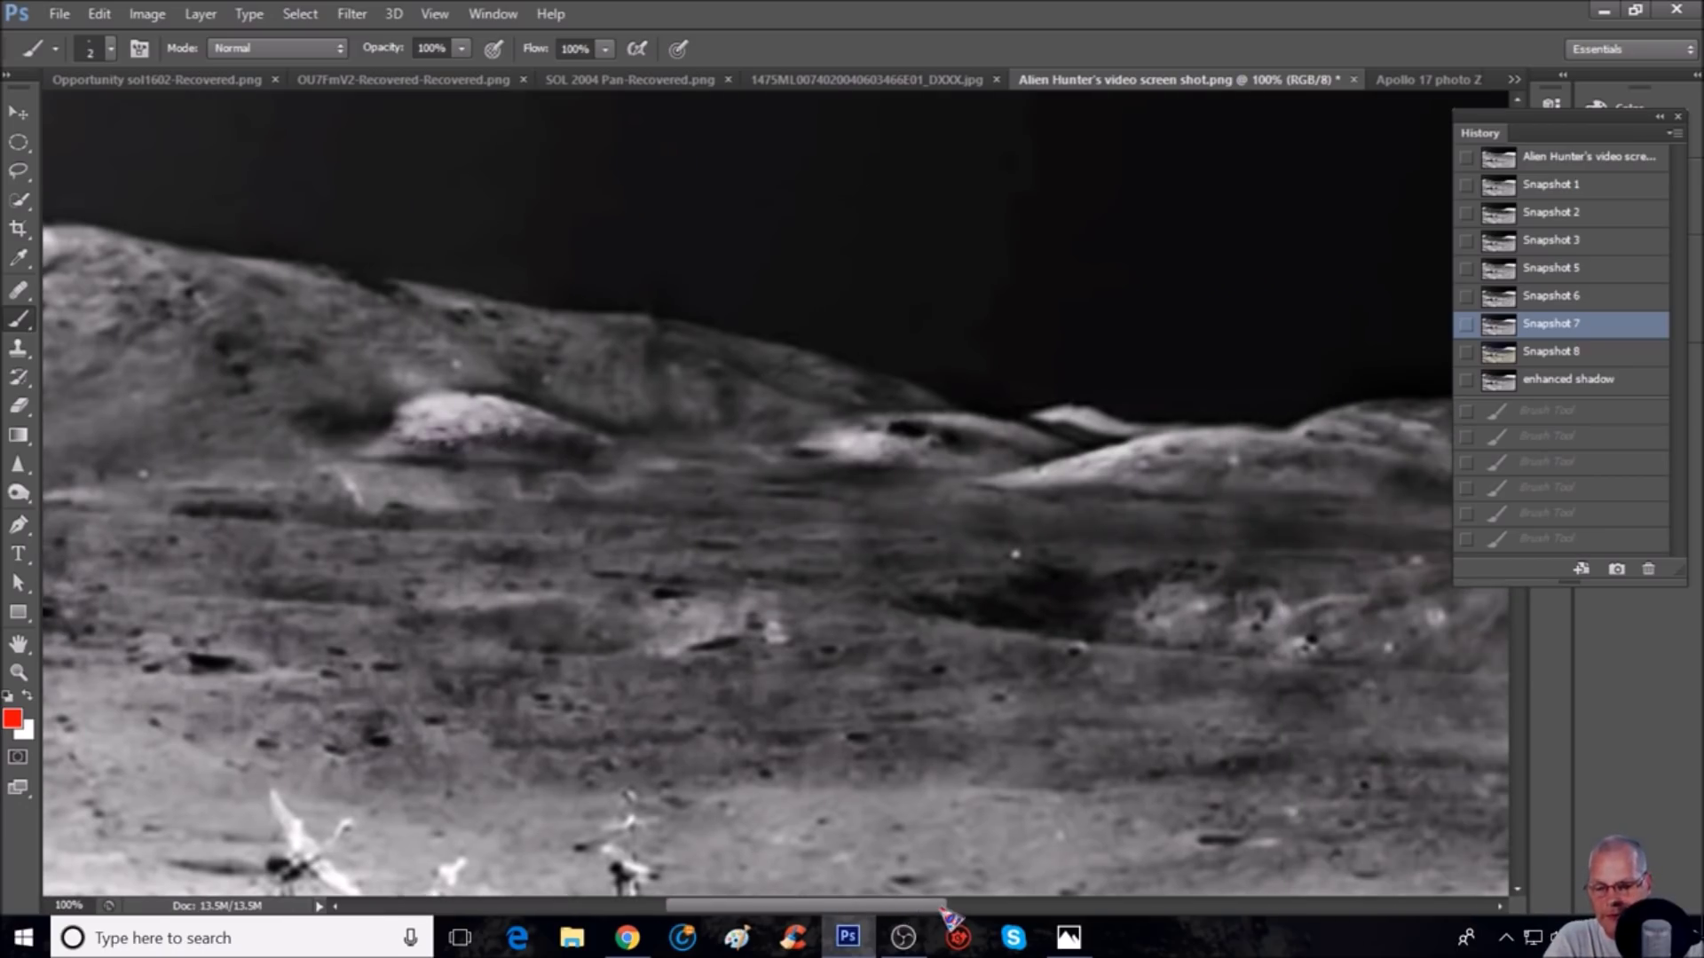
pyautogui.hotkey('ctrl', '-')
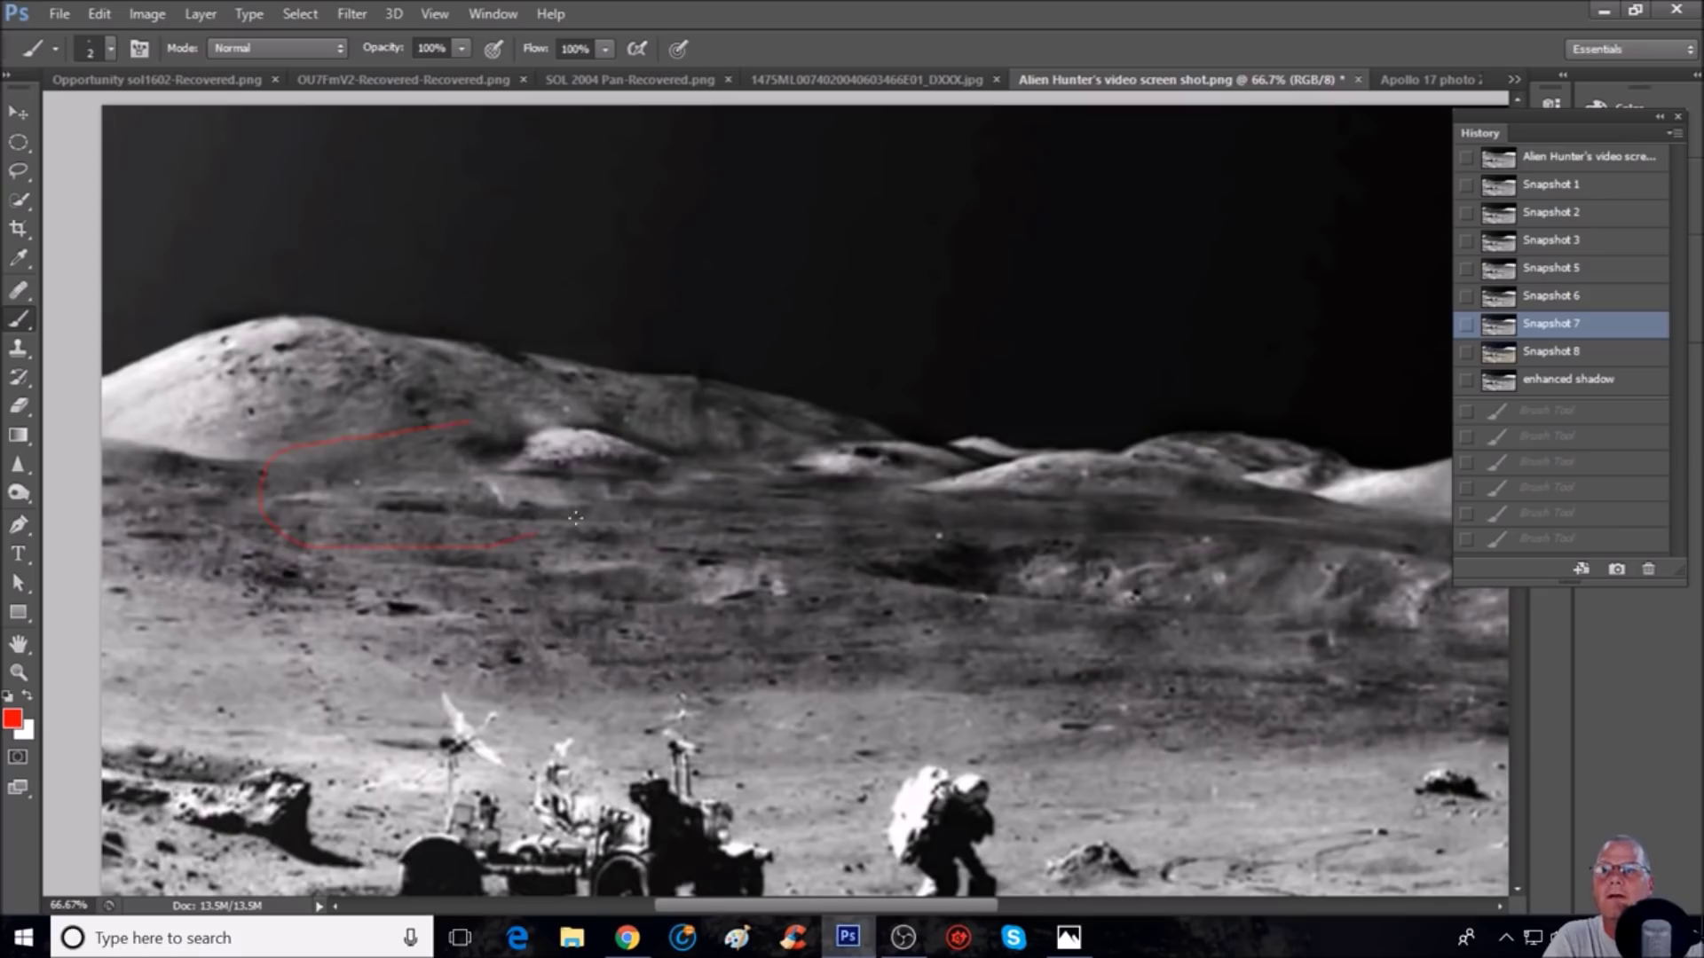
pyautogui.moveTo(575, 517); pyautogui.dragTo(461, 424)
pyautogui.moveTo(683, 466); pyautogui.dragTo(519, 407)
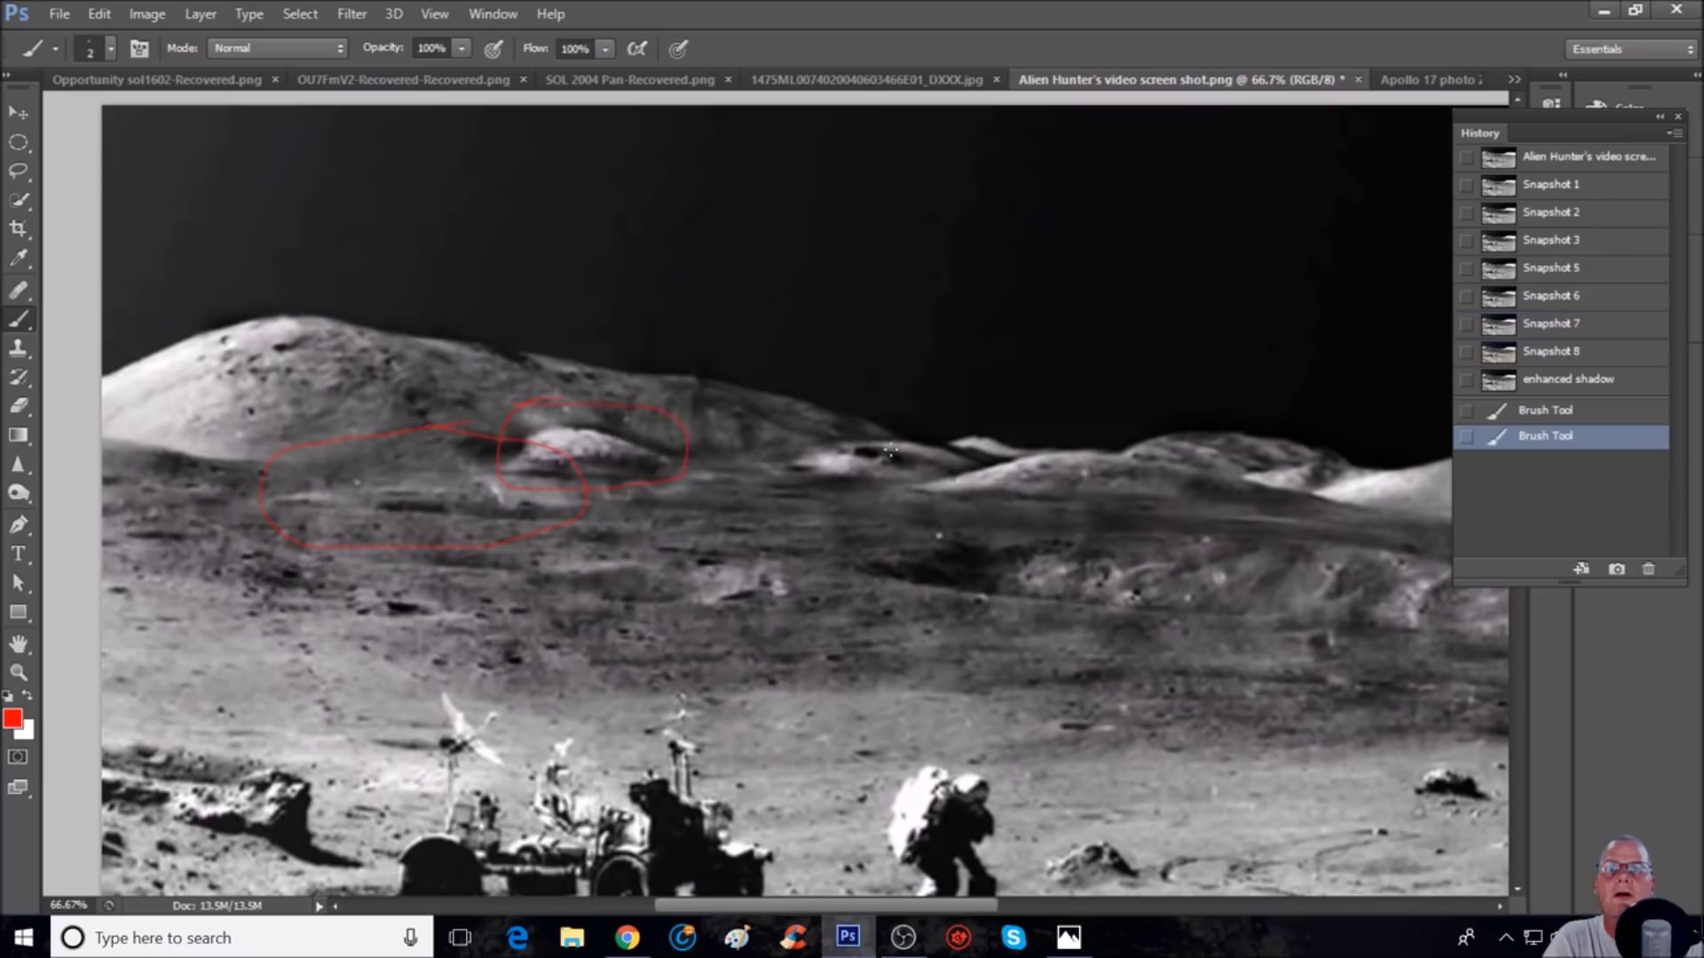
pyautogui.moveTo(827, 401)
pyautogui.mouseDown()
pyautogui.moveTo(948, 444)
pyautogui.moveTo(830, 398)
pyautogui.mouseUp()
pyautogui.moveTo(721, 521); pyautogui.dragTo(674, 585)
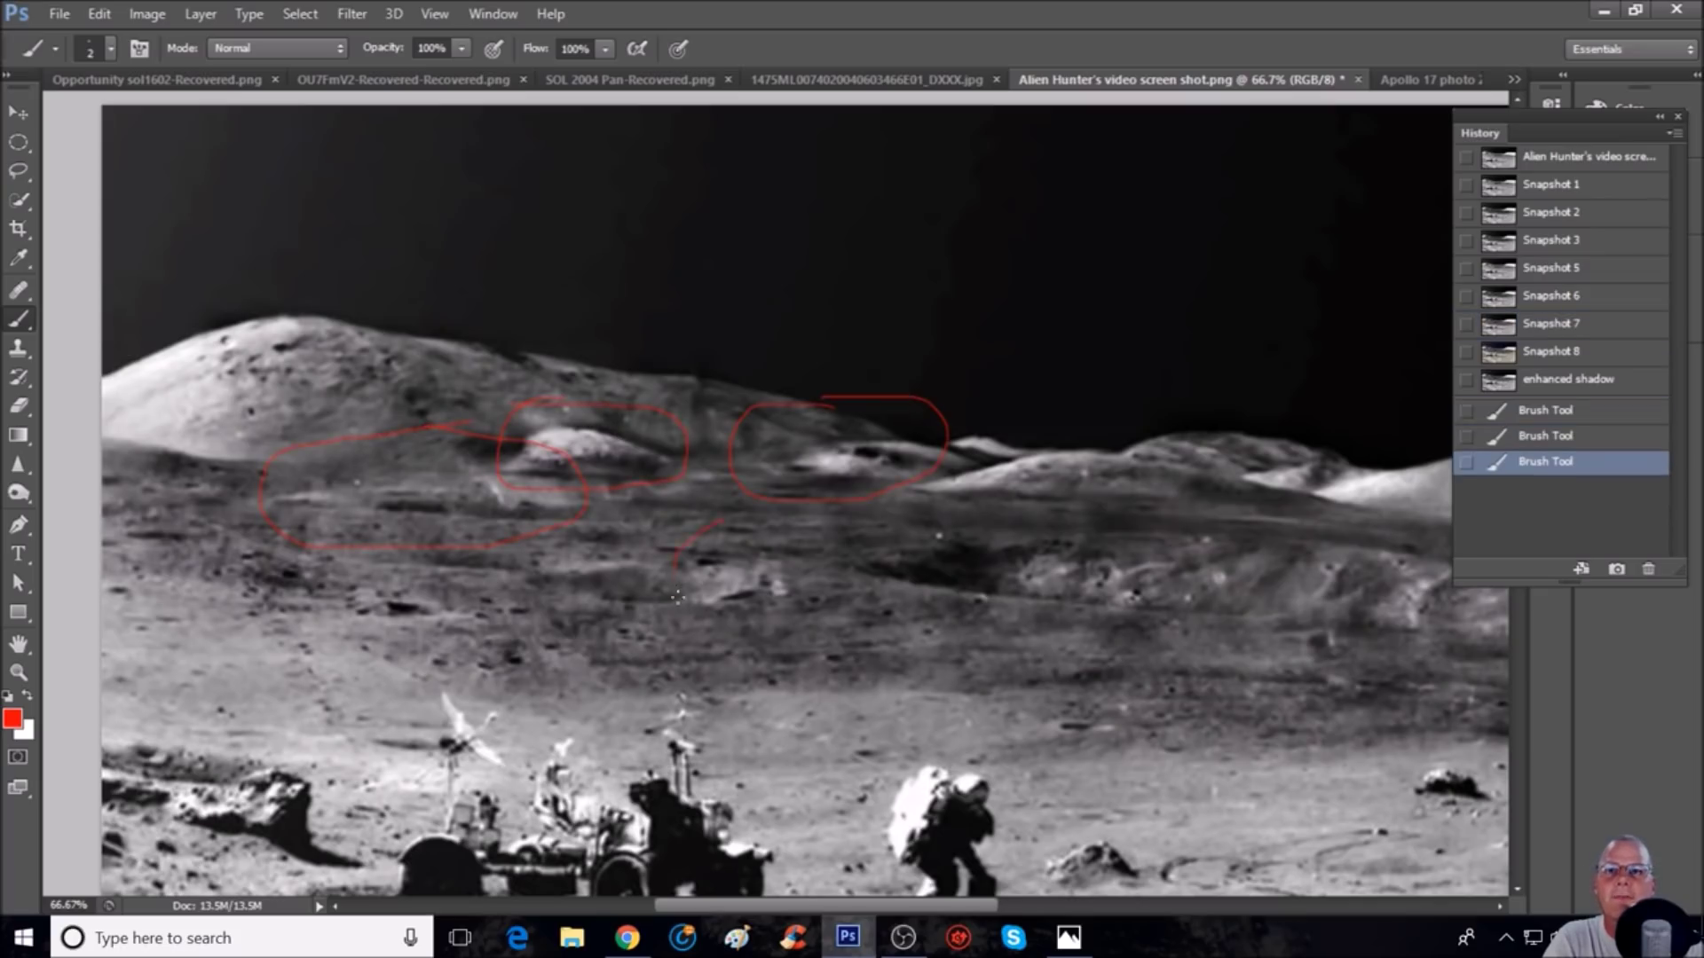
pyautogui.moveTo(794, 527); pyautogui.dragTo(721, 509)
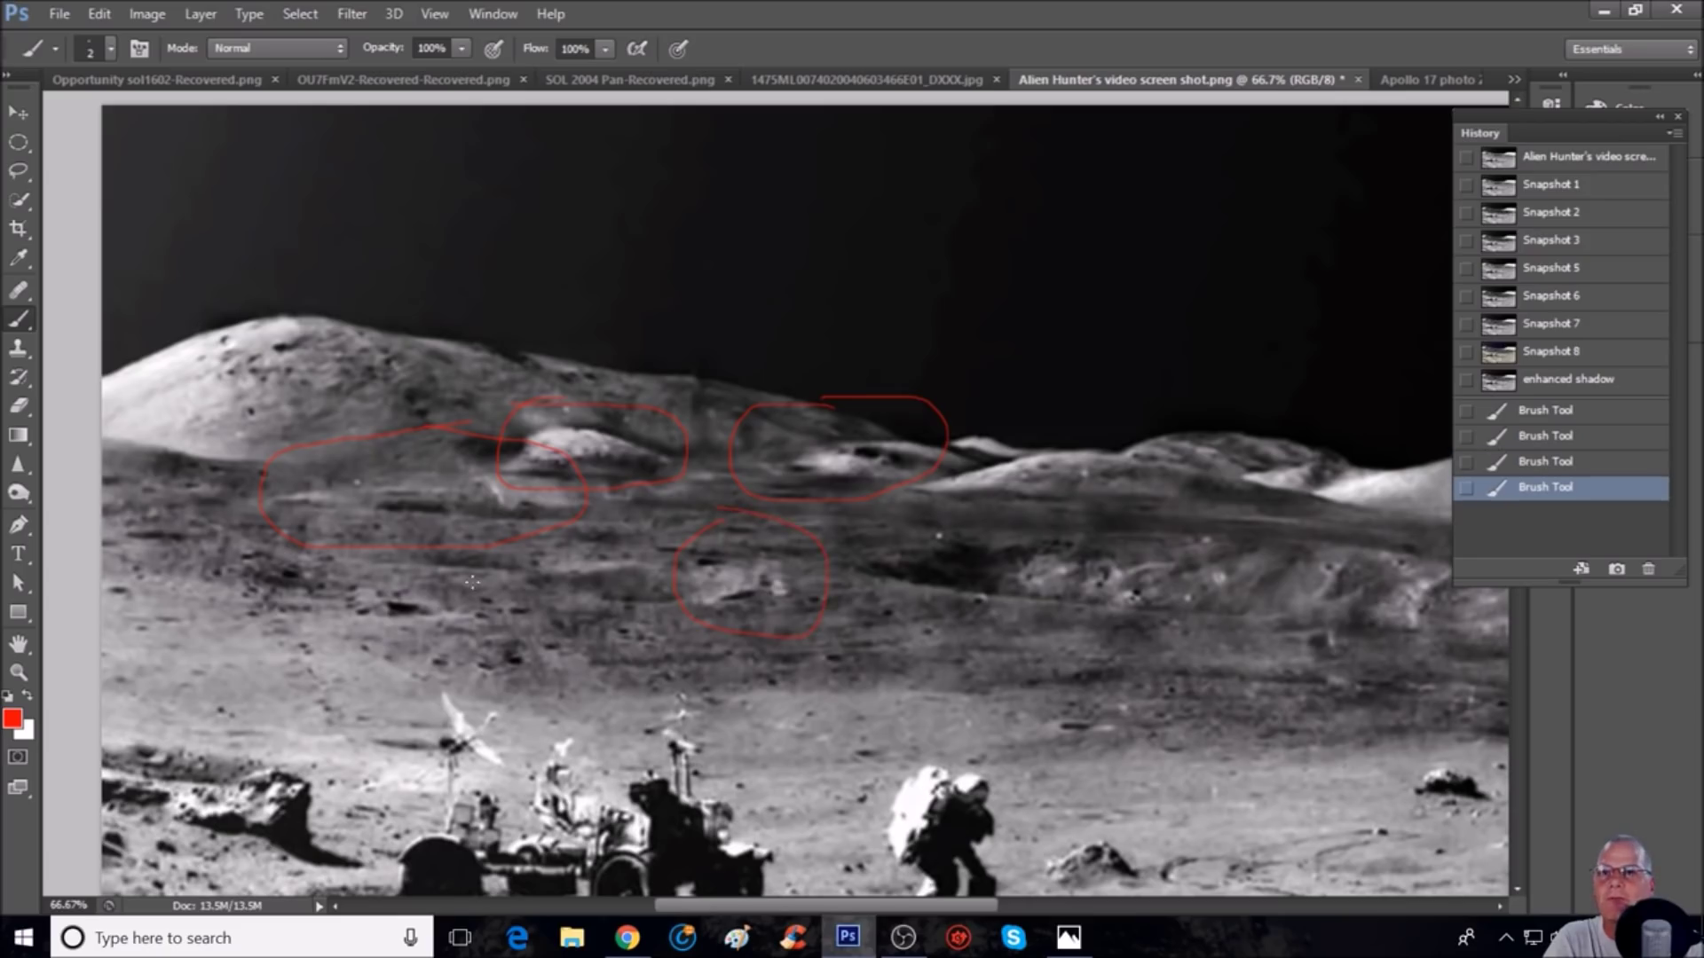
# Step: At 100%, circle in red the dark-spotted patch beneath the encircled terrain, removing the extra stroke made inside the loop
pyautogui.hotkey('ctrl', '+')
pyautogui.moveTo(96, 660)
pyautogui.mouseDown()
pyautogui.moveTo(262, 741)
pyautogui.moveTo(306, 631)
pyautogui.mouseUp()
pyautogui.moveTo(130, 577); pyautogui.dragTo(131, 579)
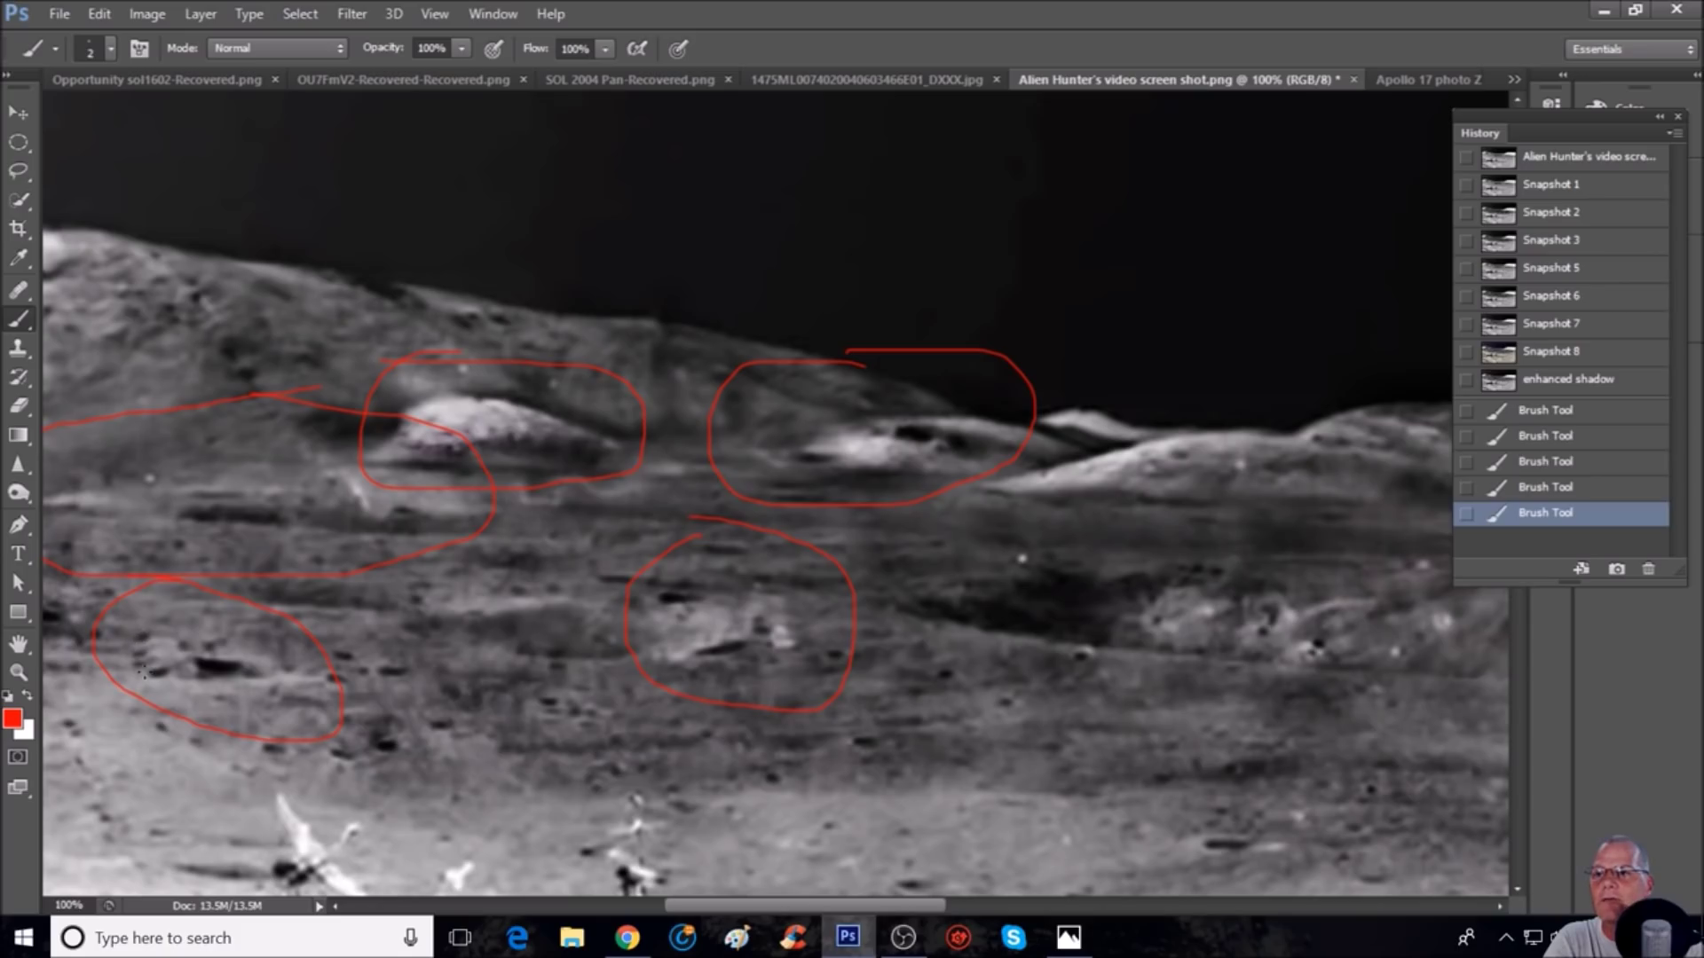
pyautogui.click(151, 656)
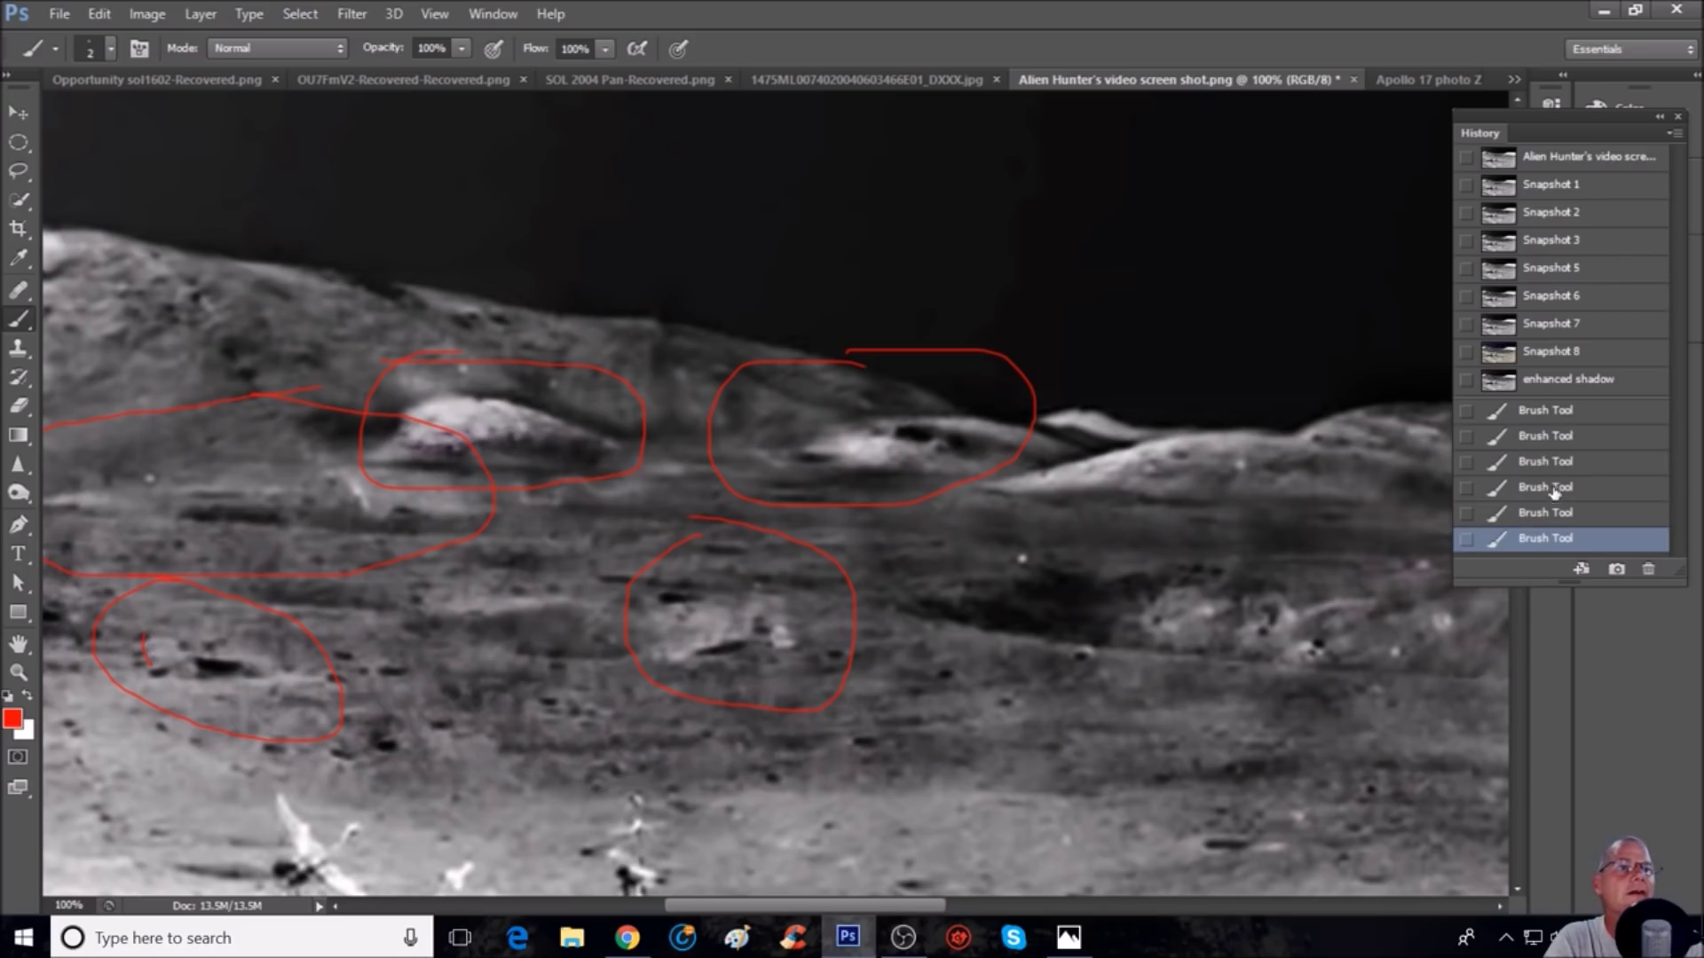
pyautogui.click(1570, 518)
# Step: At 66.7%, draw a large red loop around the rough terrain and white streak in front of the bright mountain
pyautogui.hotkey('ctrl', '-')
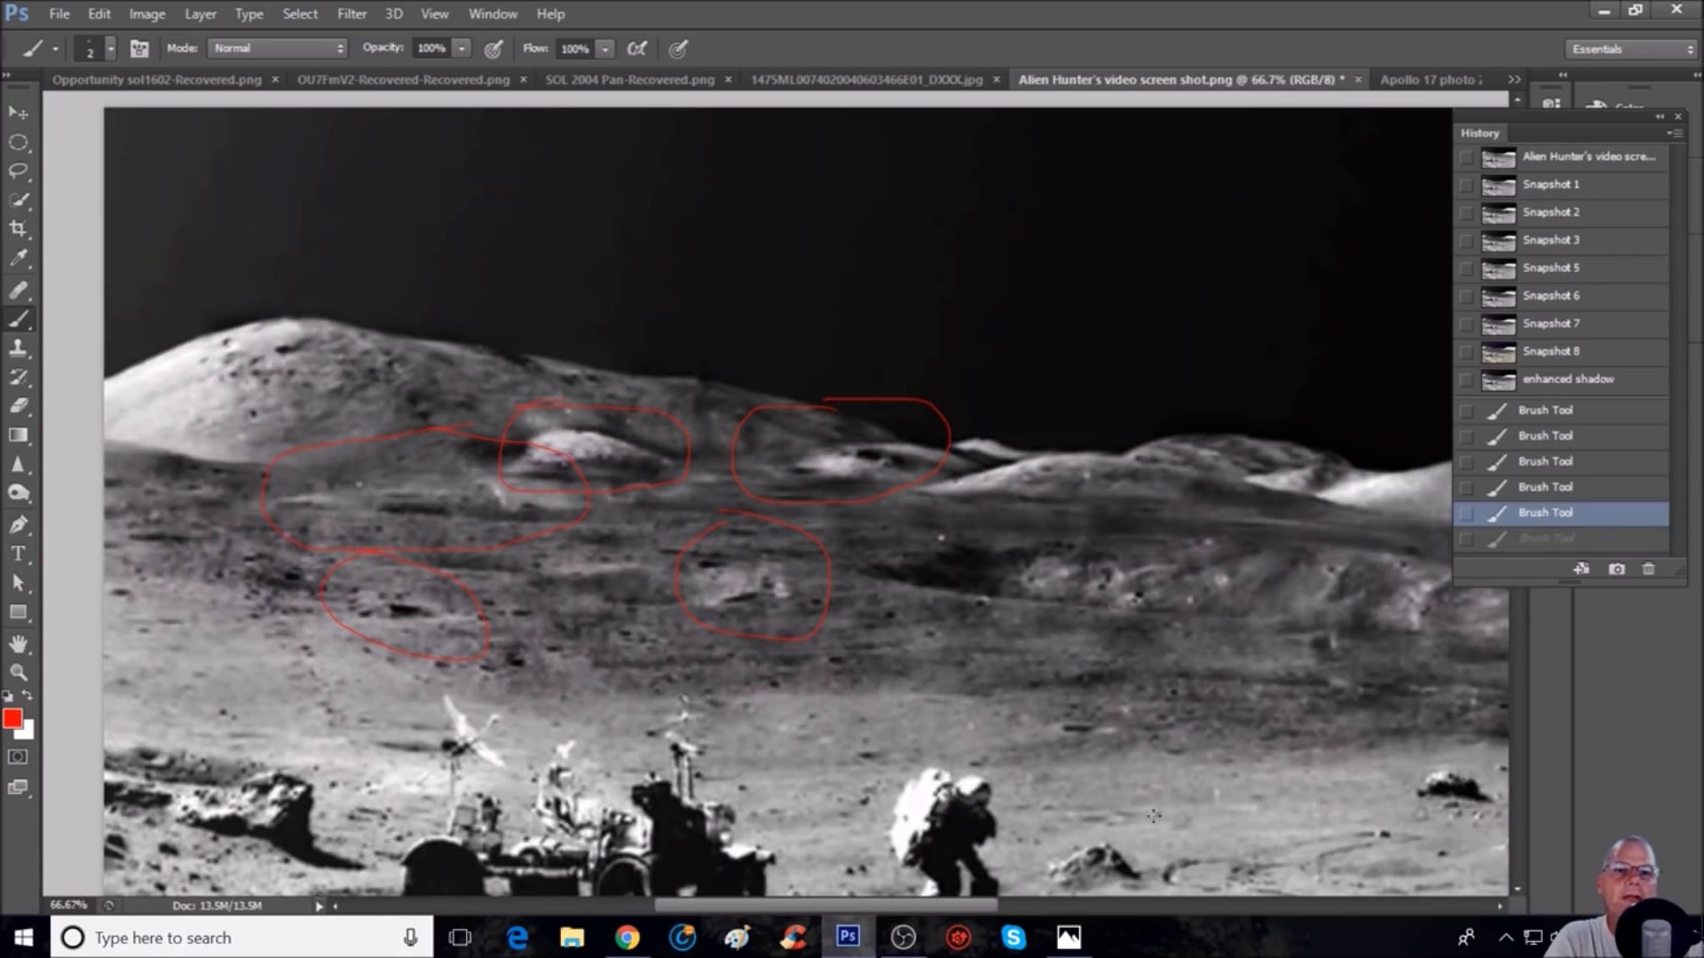
pyautogui.moveTo(973, 907); pyautogui.dragTo(1132, 907)
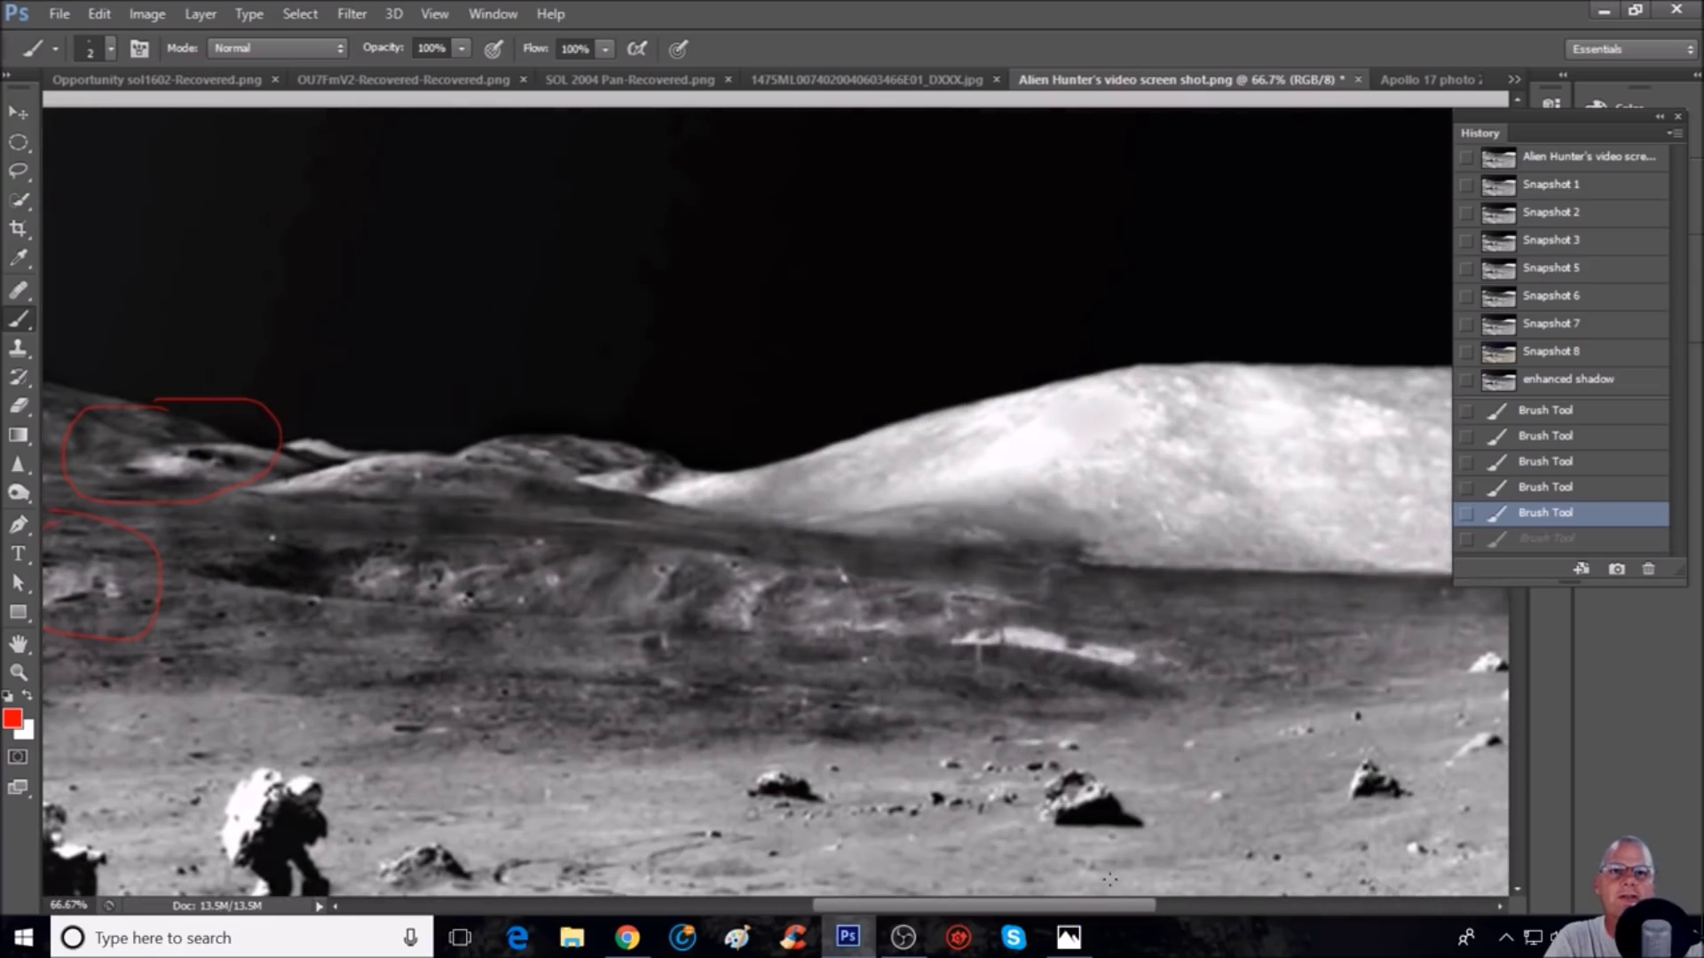
pyautogui.moveTo(1065, 528)
pyautogui.mouseDown()
pyautogui.moveTo(745, 480)
pyautogui.moveTo(756, 759)
pyautogui.moveTo(1214, 754)
pyautogui.moveTo(1127, 561)
pyautogui.moveTo(1044, 519)
pyautogui.mouseUp()
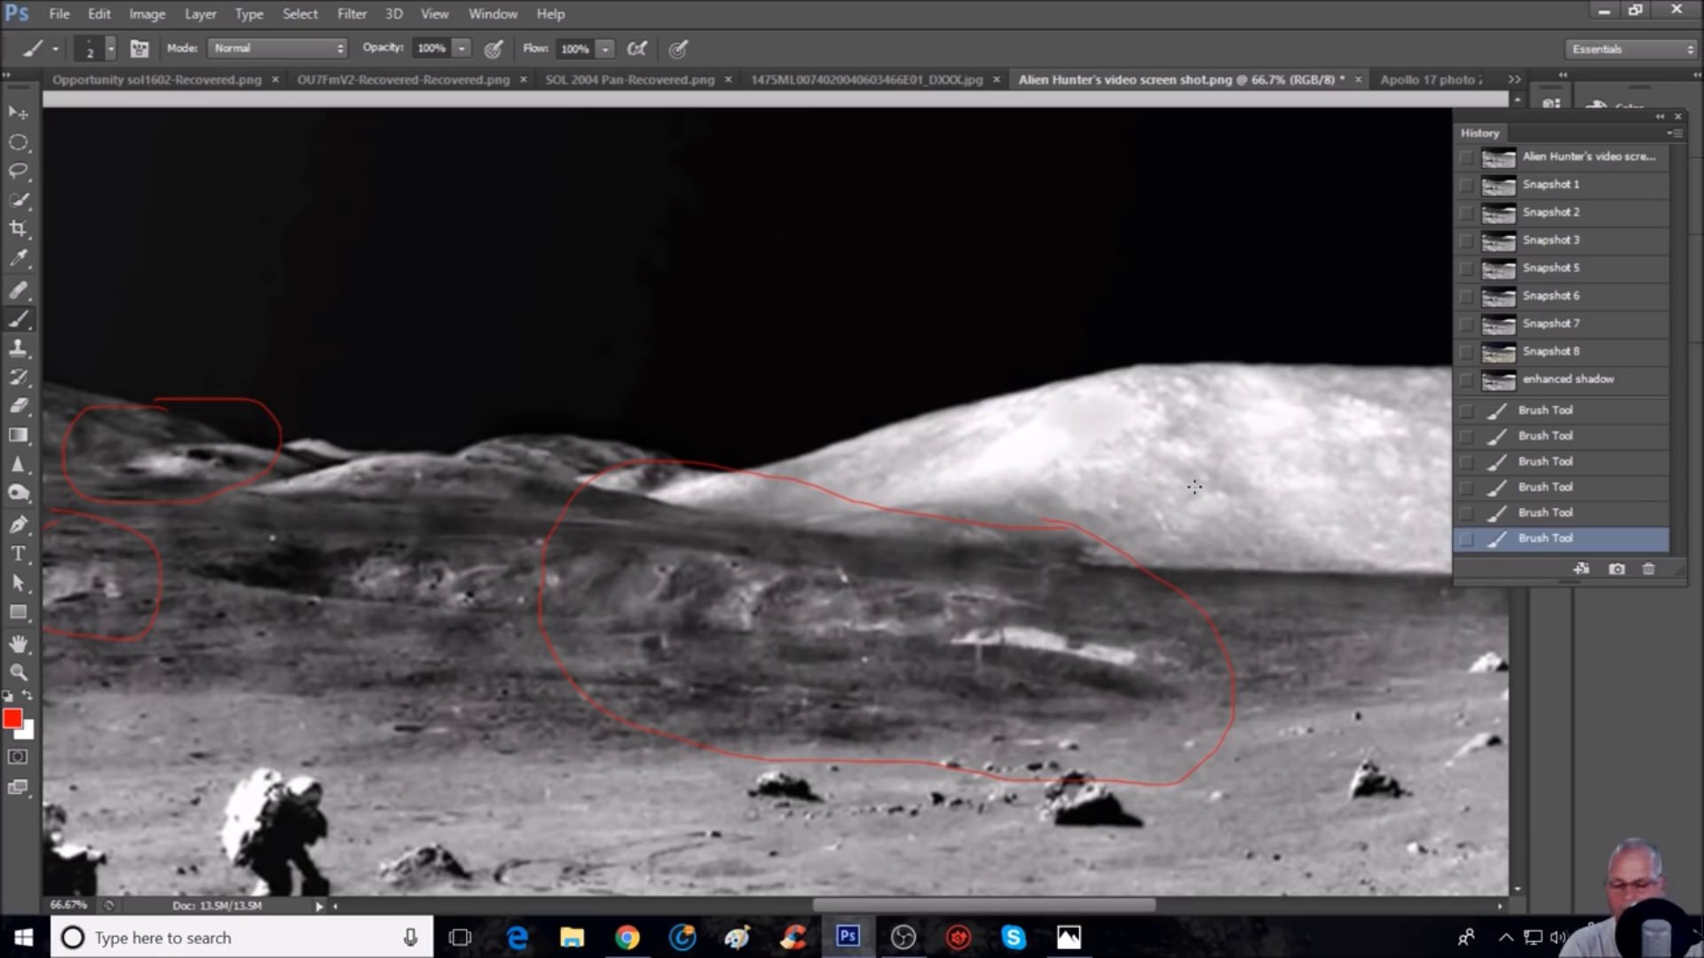
# Step: At 100%, outline the white streak inside the large loop in red and mark the thin vertical feature below it
pyautogui.hotkey('ctrl', '+')
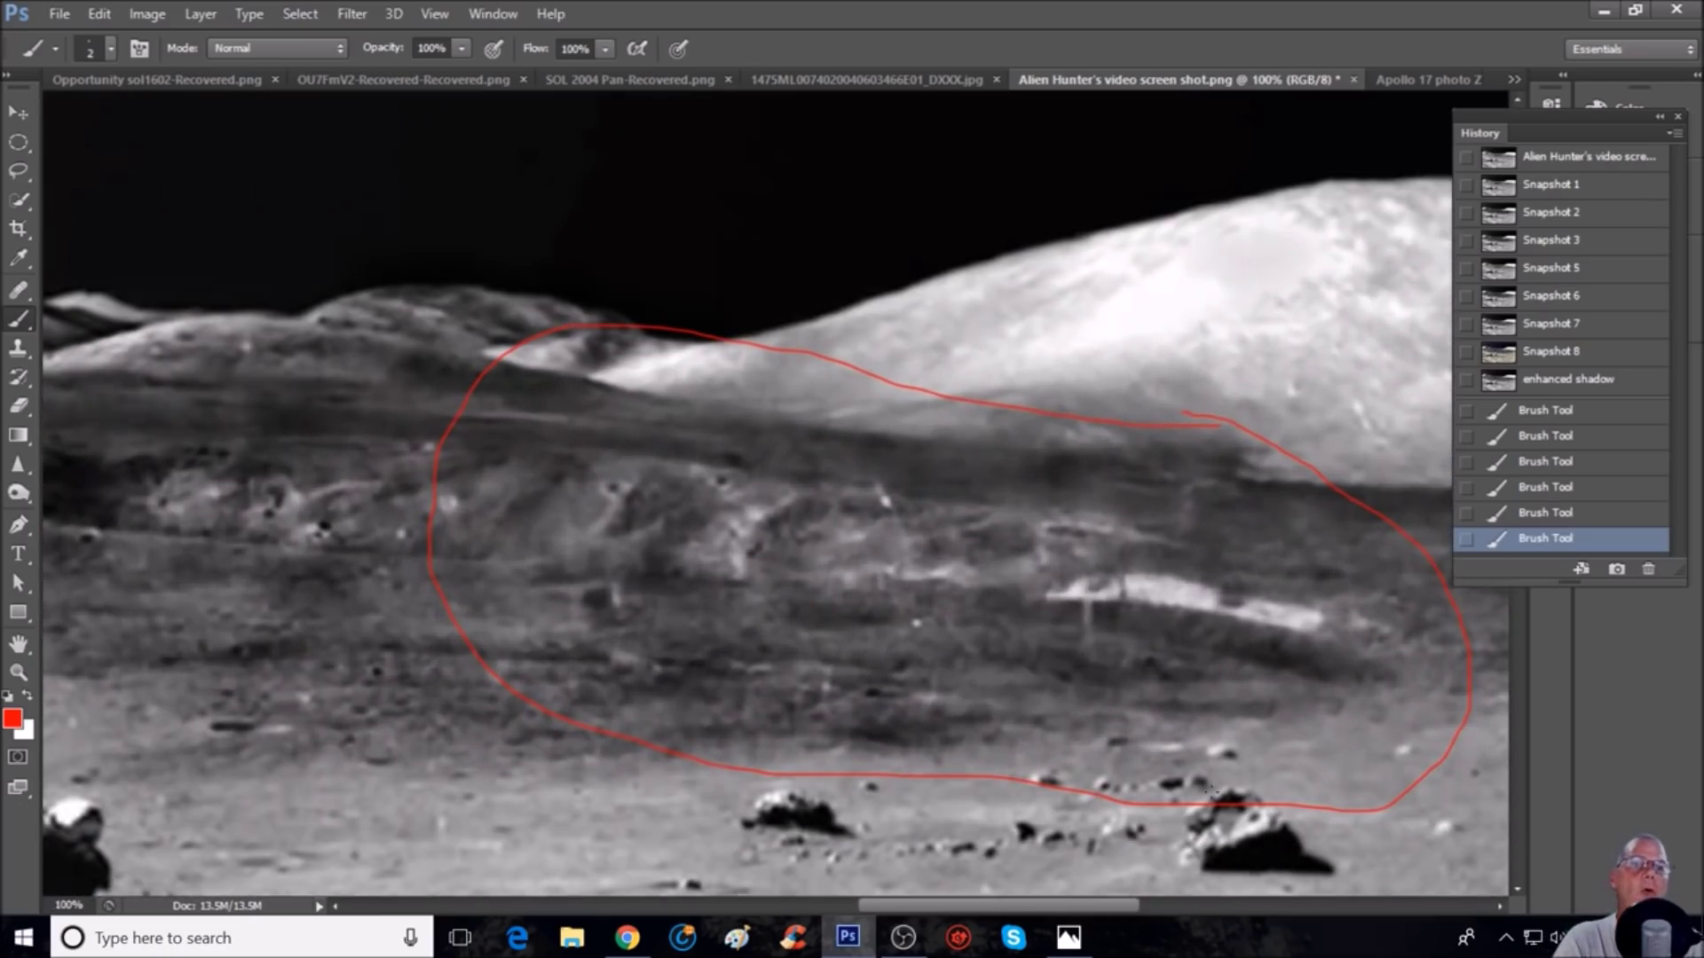
pyautogui.hscroll(5, 1250, 580)
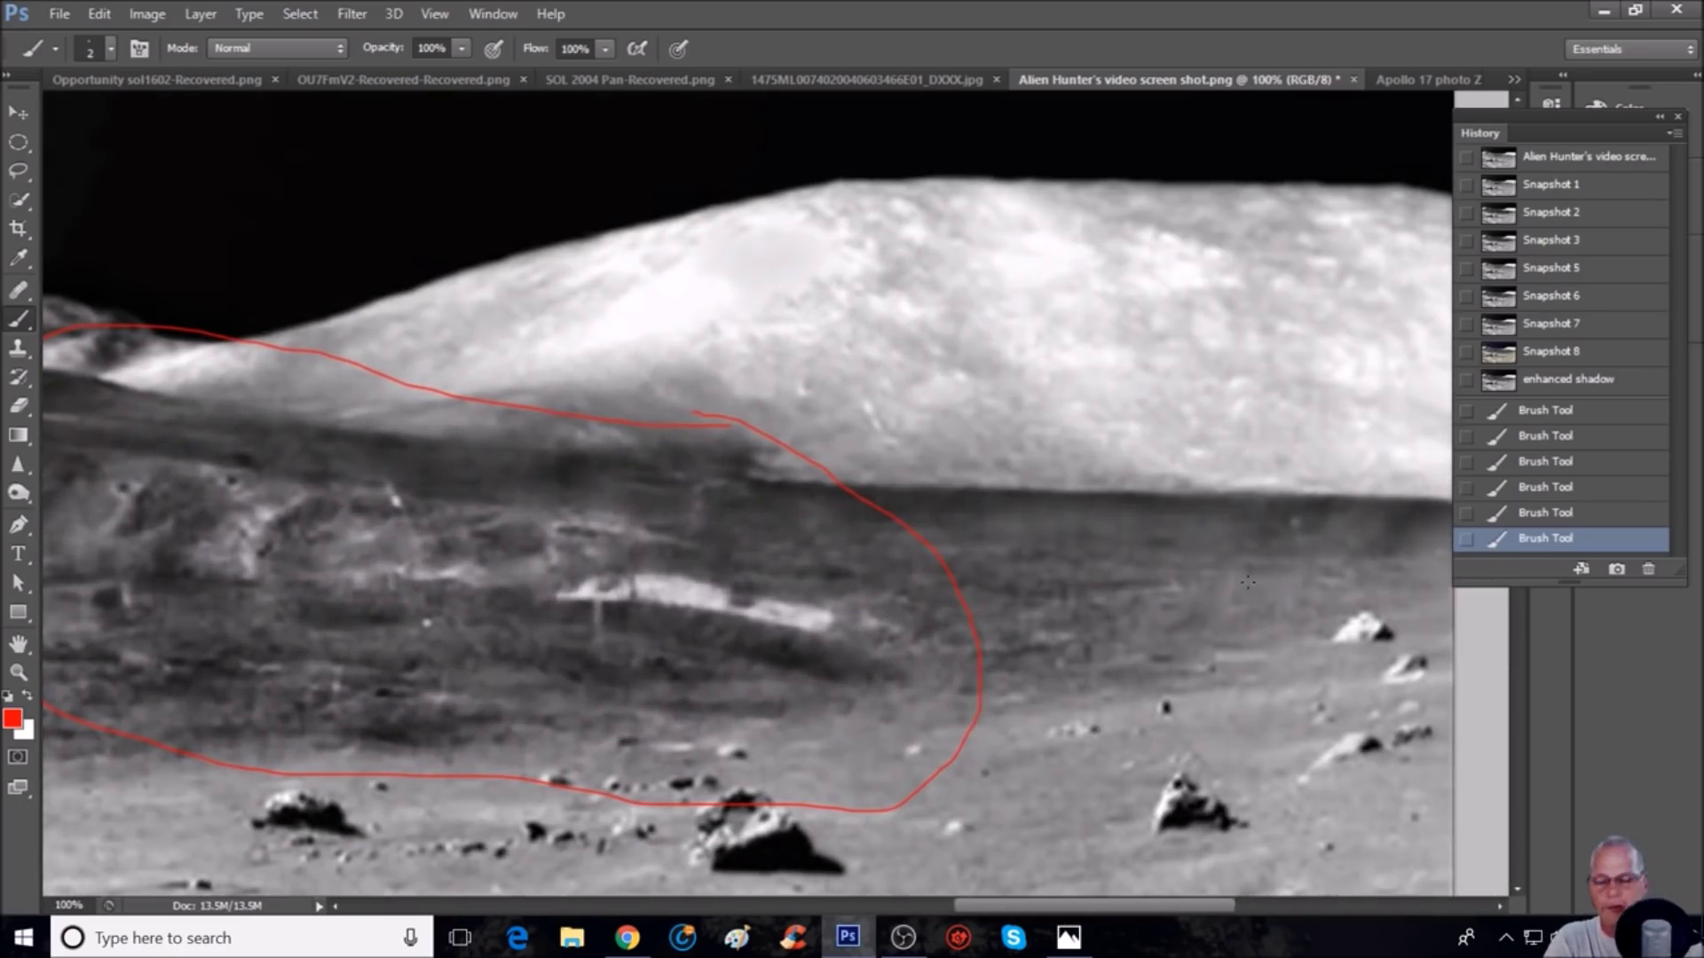
pyautogui.scroll(-3, 930, 480)
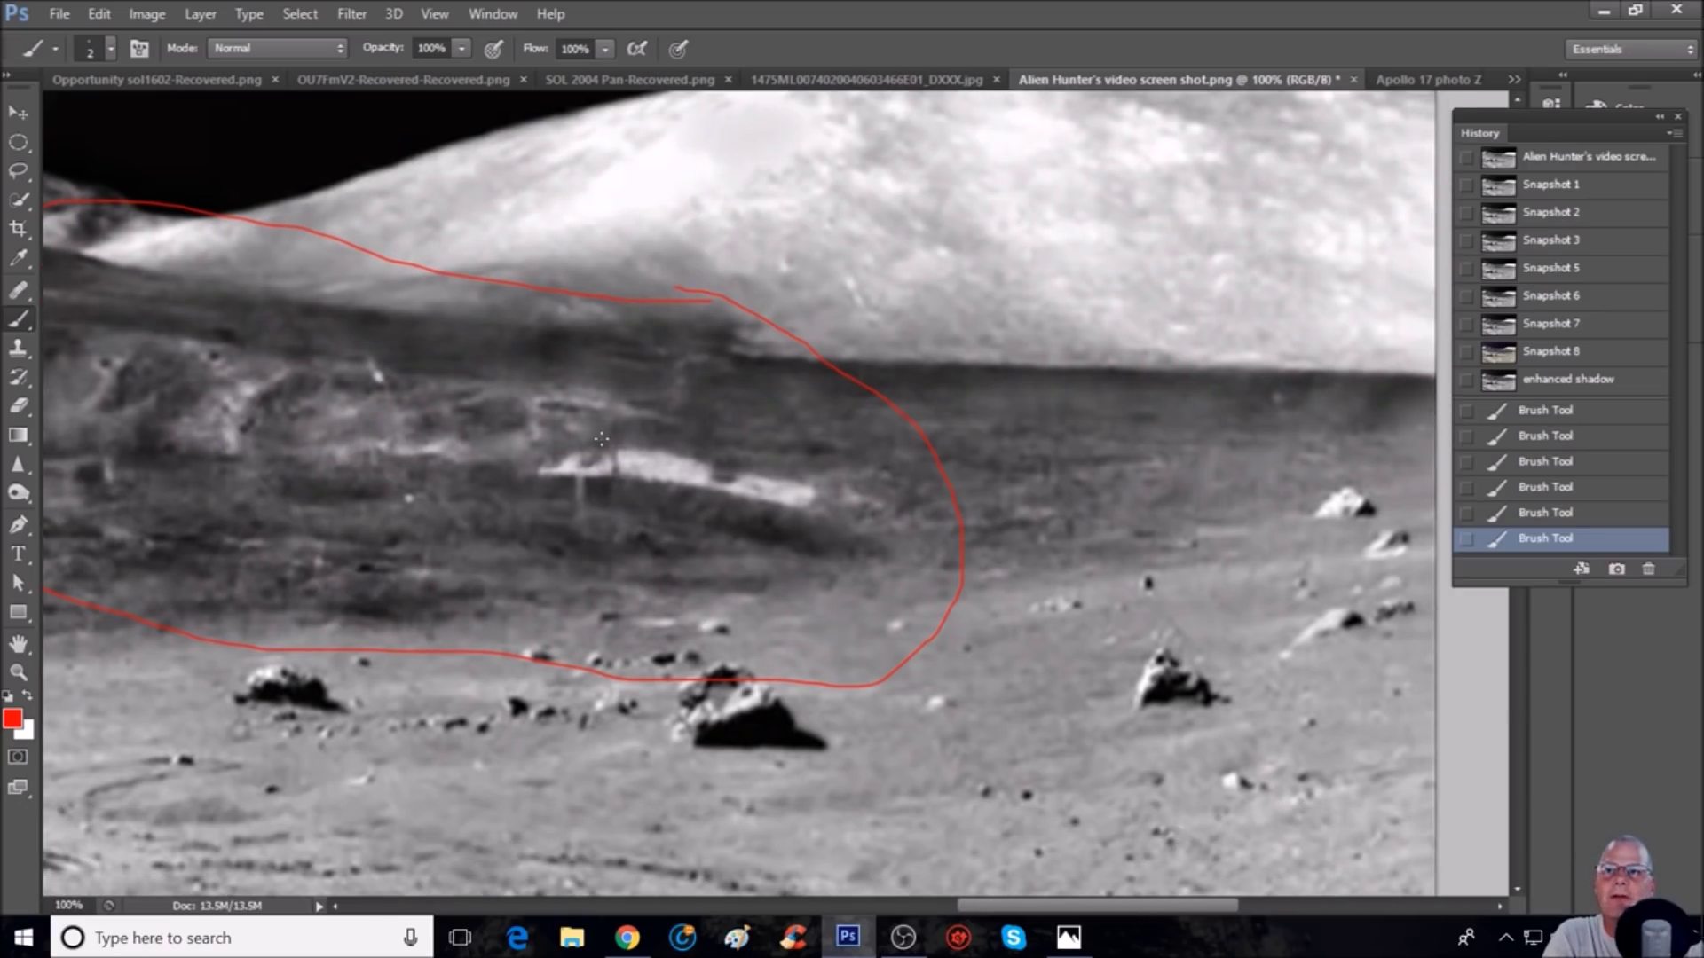
pyautogui.moveTo(615, 446); pyautogui.dragTo(810, 500)
pyautogui.moveTo(707, 491)
pyautogui.mouseDown()
pyautogui.moveTo(599, 474)
pyautogui.moveTo(578, 514)
pyautogui.moveTo(577, 477)
pyautogui.moveTo(530, 471)
pyautogui.mouseUp()
pyautogui.click(532, 473)
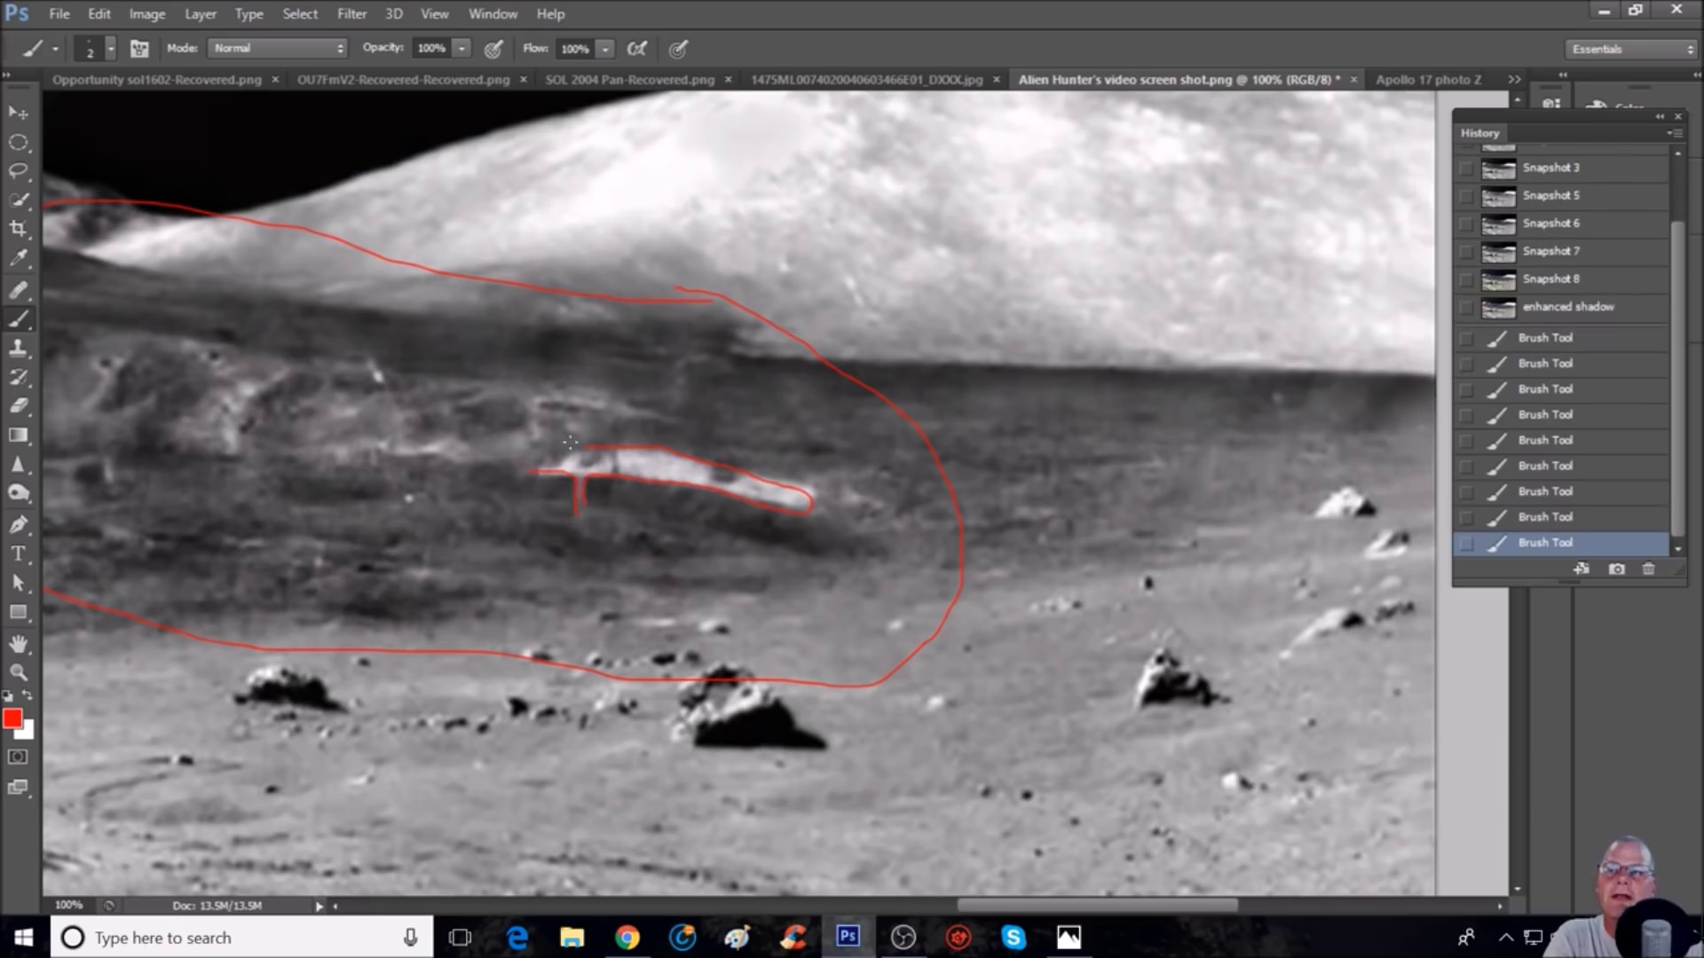
pyautogui.click(511, 481)
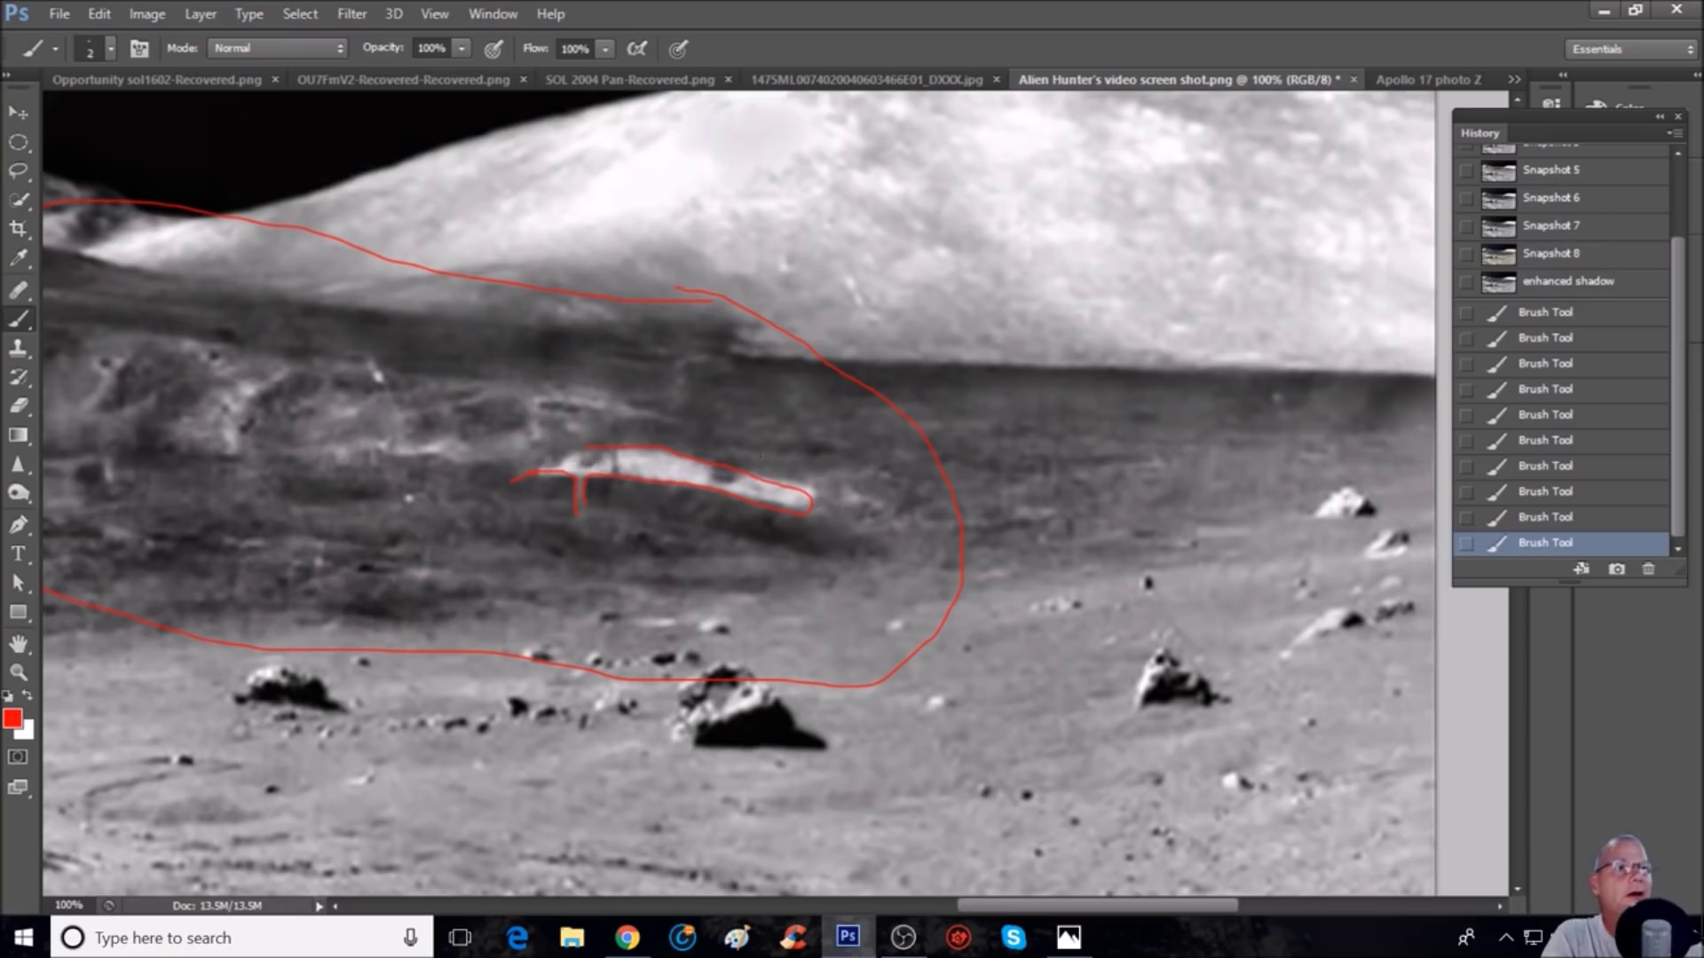
# Step: Restore Snapshot 7 and outline in red the dark shadow beneath the white streak and the streak itself
pyautogui.click(1552, 226)
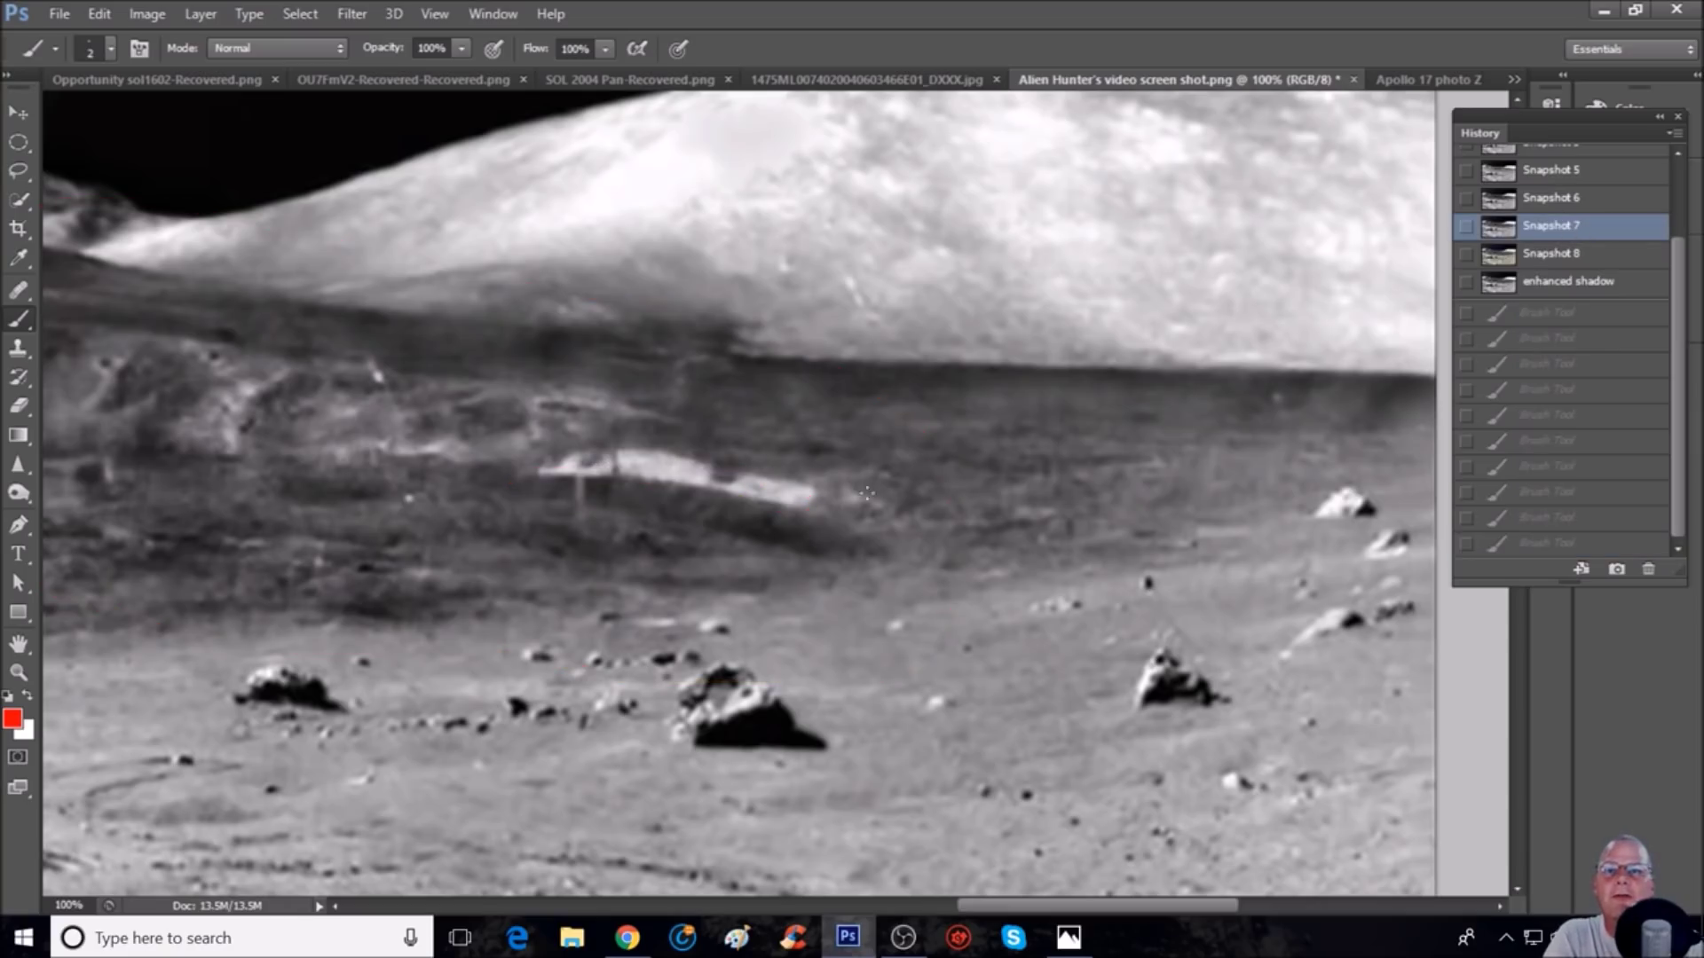
pyautogui.moveTo(593, 504)
pyautogui.mouseDown()
pyautogui.moveTo(866, 564)
pyautogui.moveTo(867, 535)
pyautogui.moveTo(821, 506)
pyautogui.mouseUp()
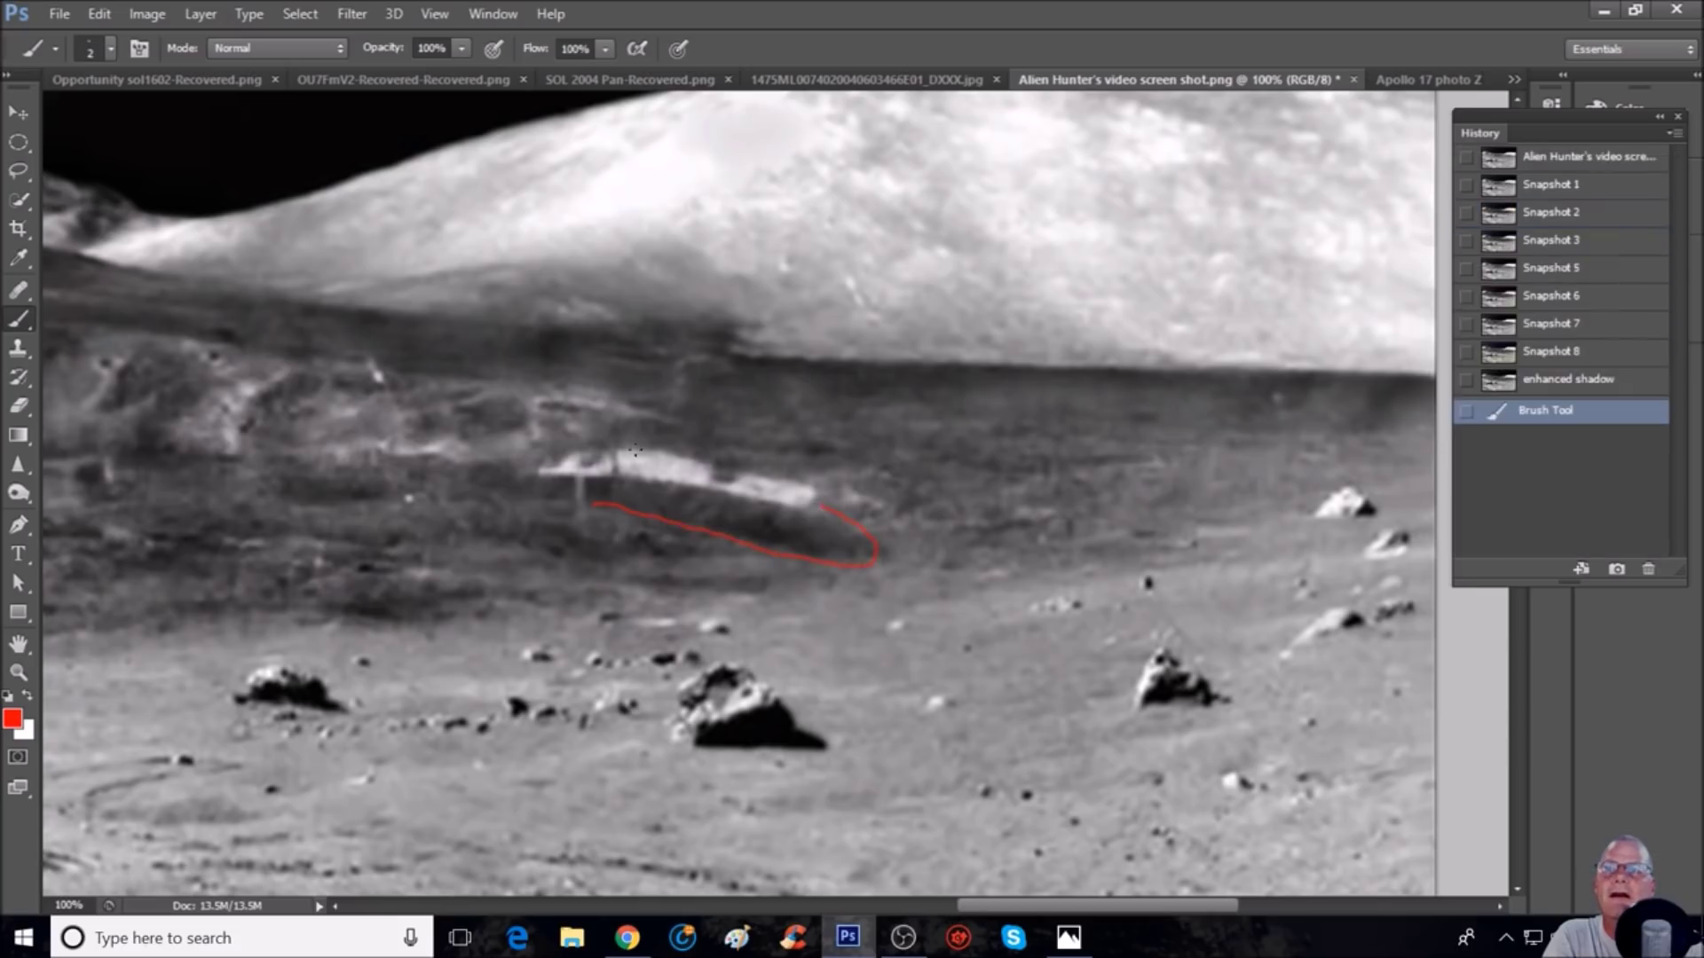
pyautogui.moveTo(645, 446)
pyautogui.mouseDown()
pyautogui.moveTo(806, 482)
pyautogui.moveTo(772, 513)
pyautogui.mouseUp()
pyautogui.moveTo(643, 484); pyautogui.dragTo(543, 474)
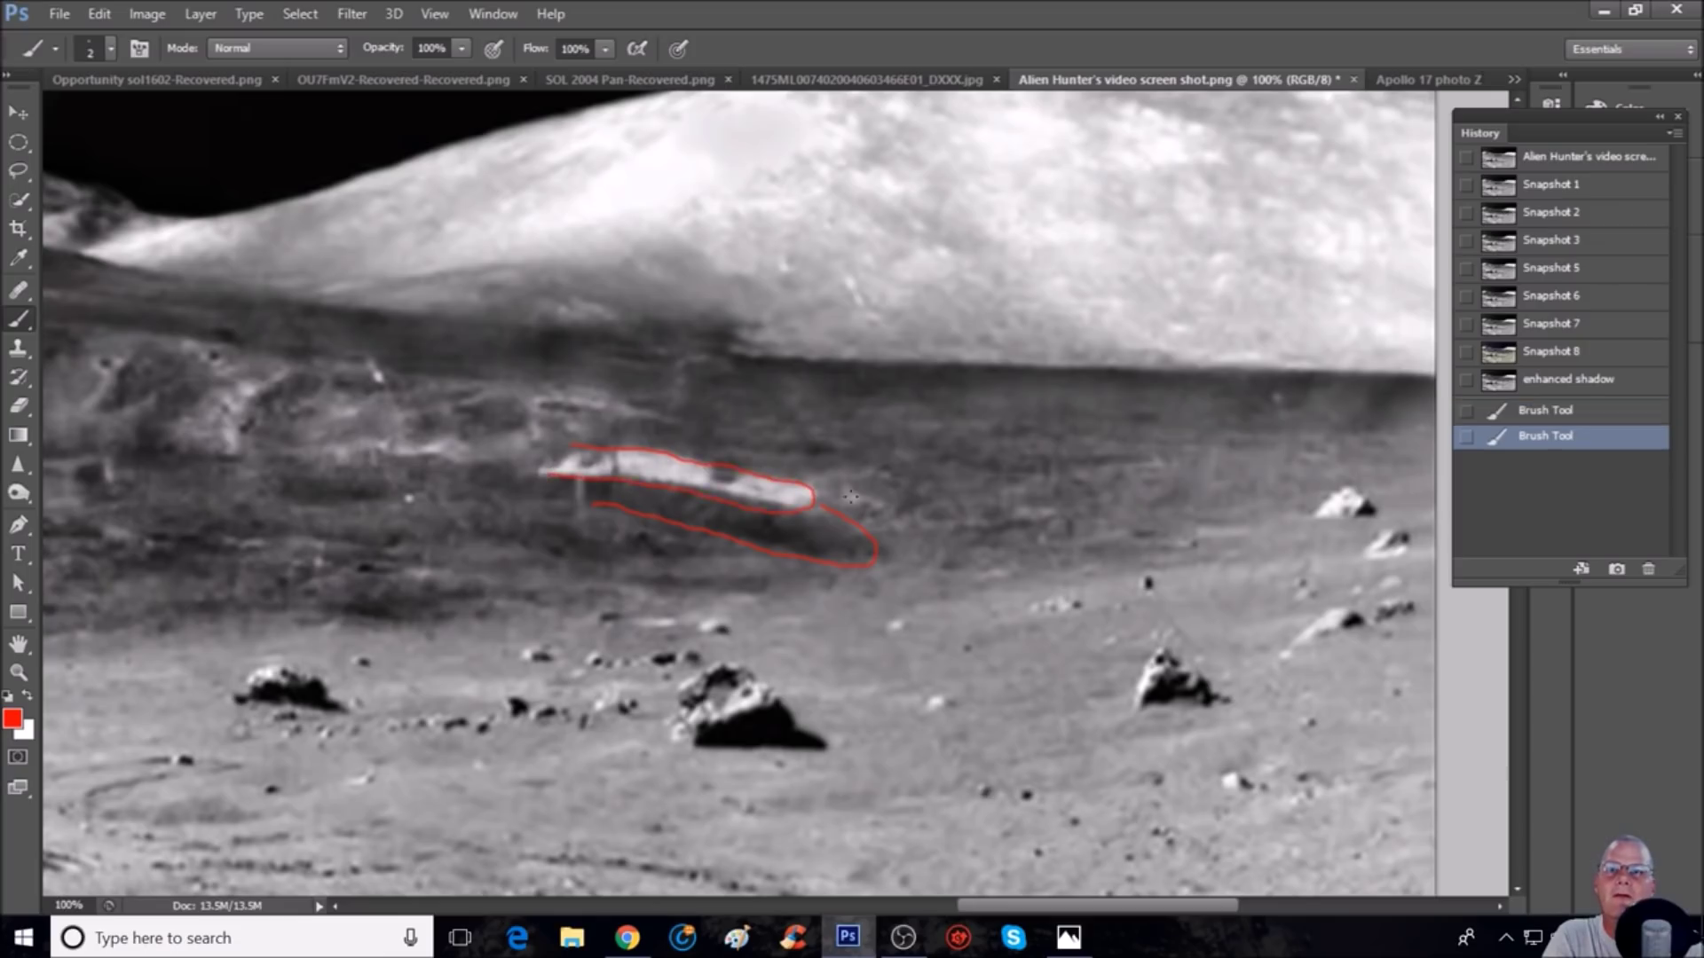
# Step: Restore the enhanced shadow snapshot and, at 200%, circle in red the small dark spot on the large boulder's bright face
pyautogui.click(1555, 325)
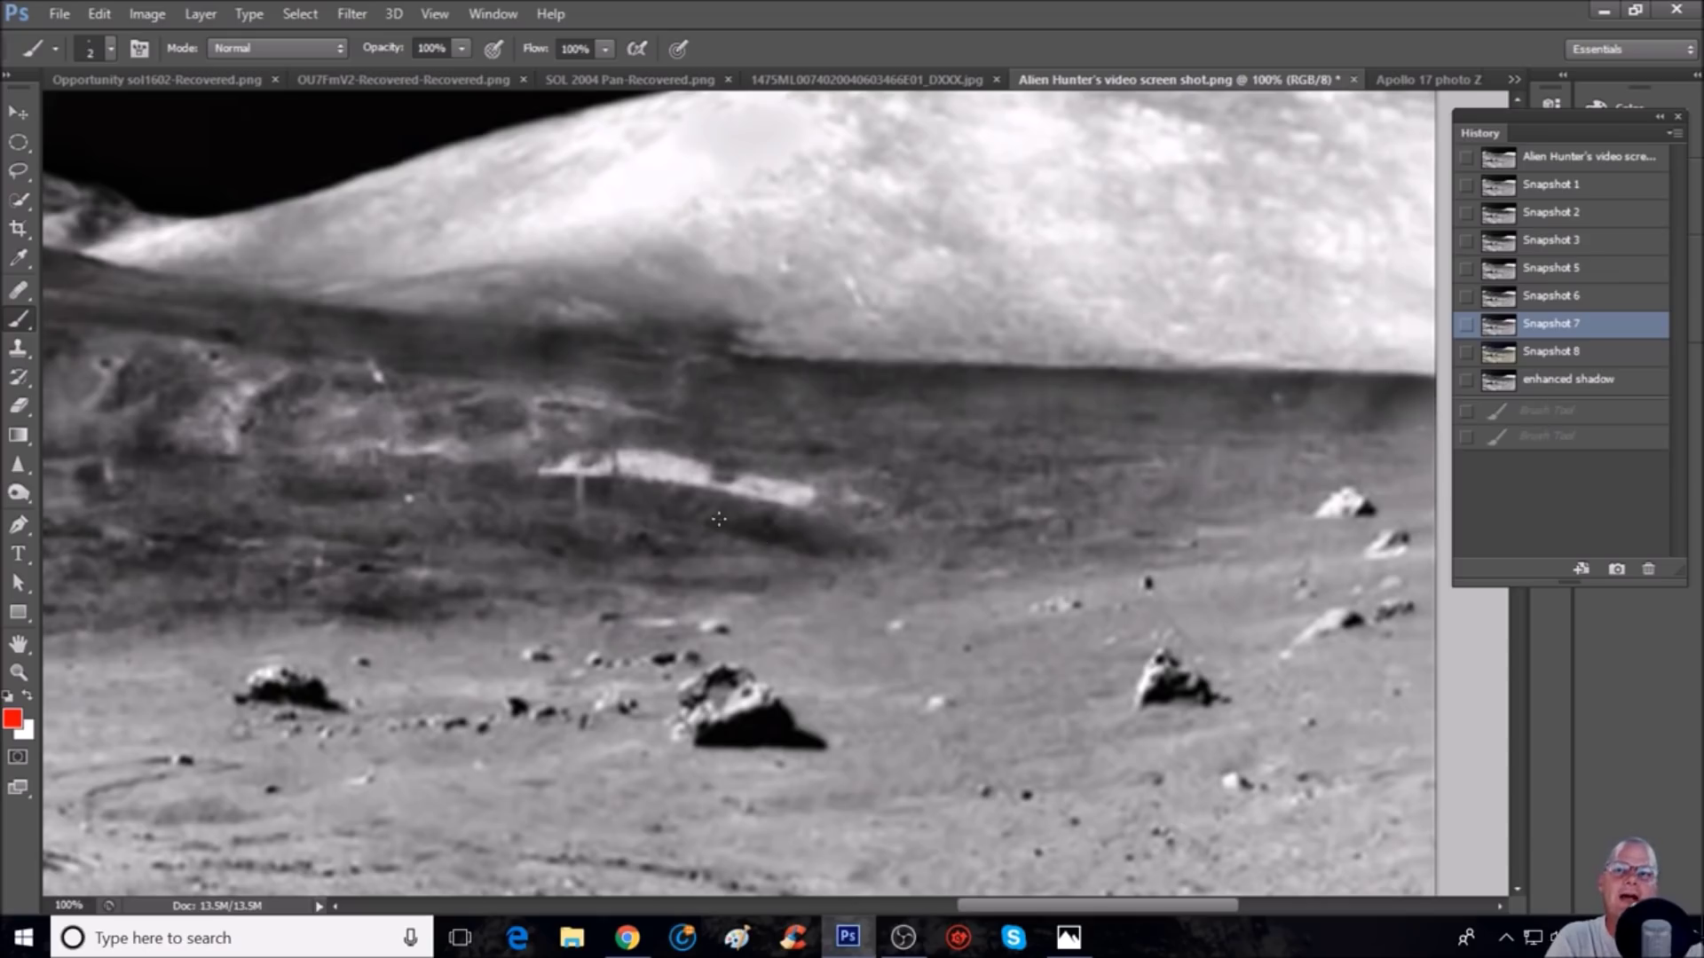
pyautogui.click(1612, 382)
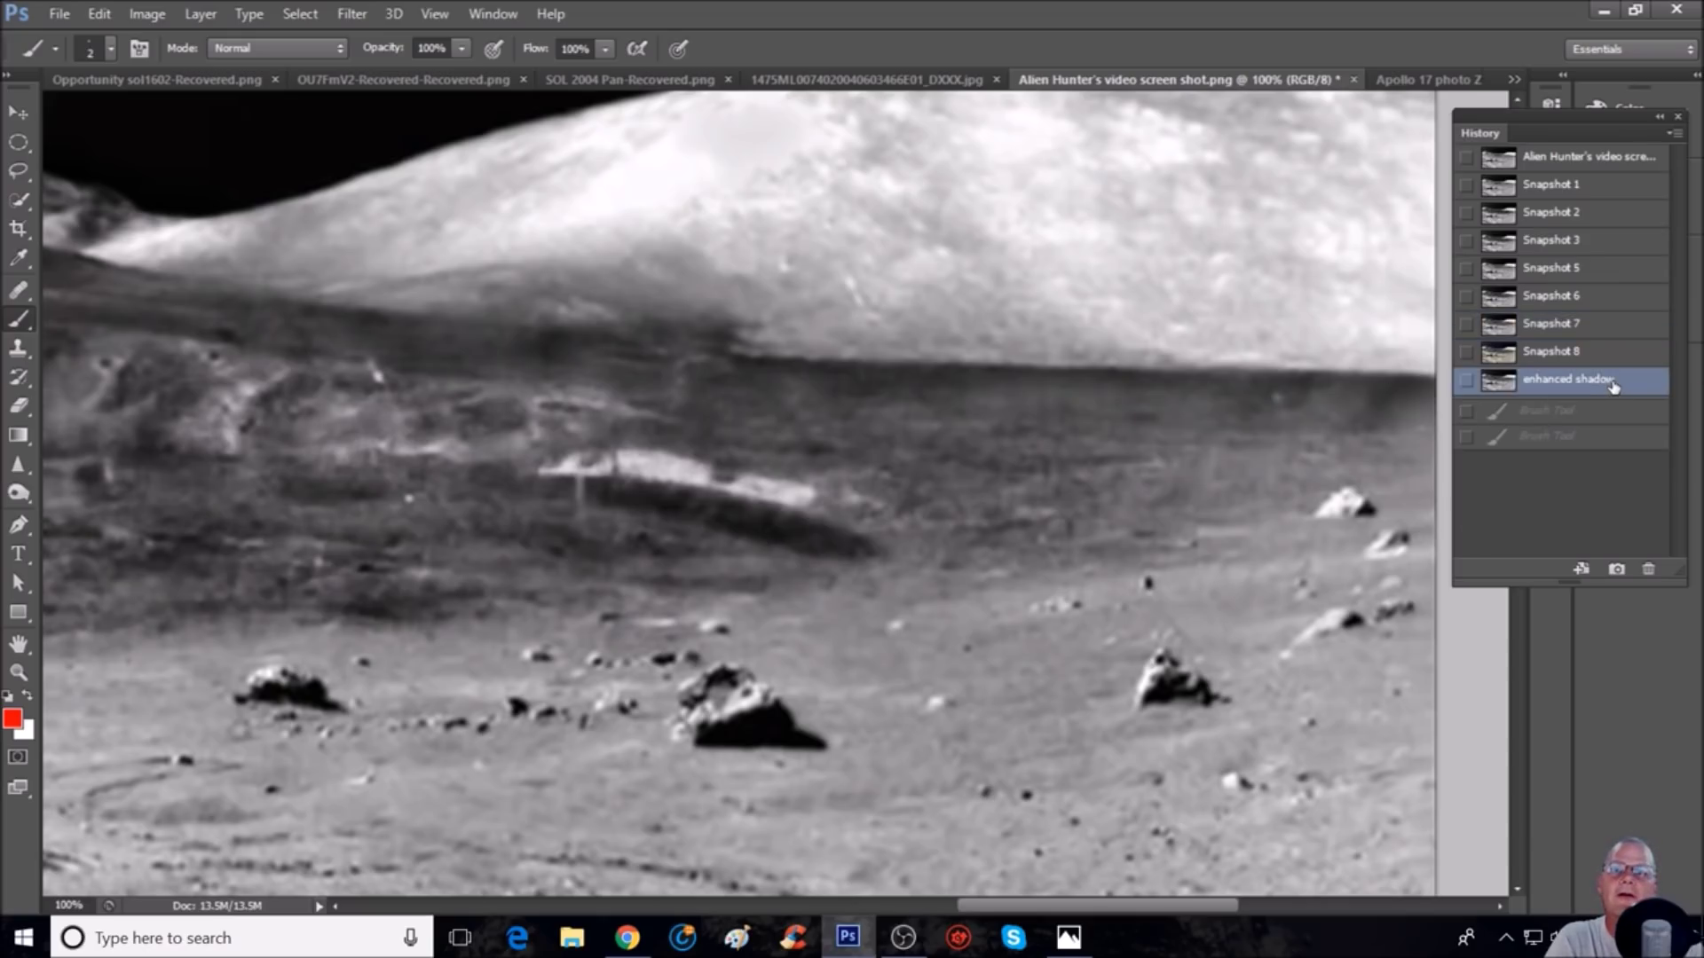
pyautogui.scroll(-2, 885, 559)
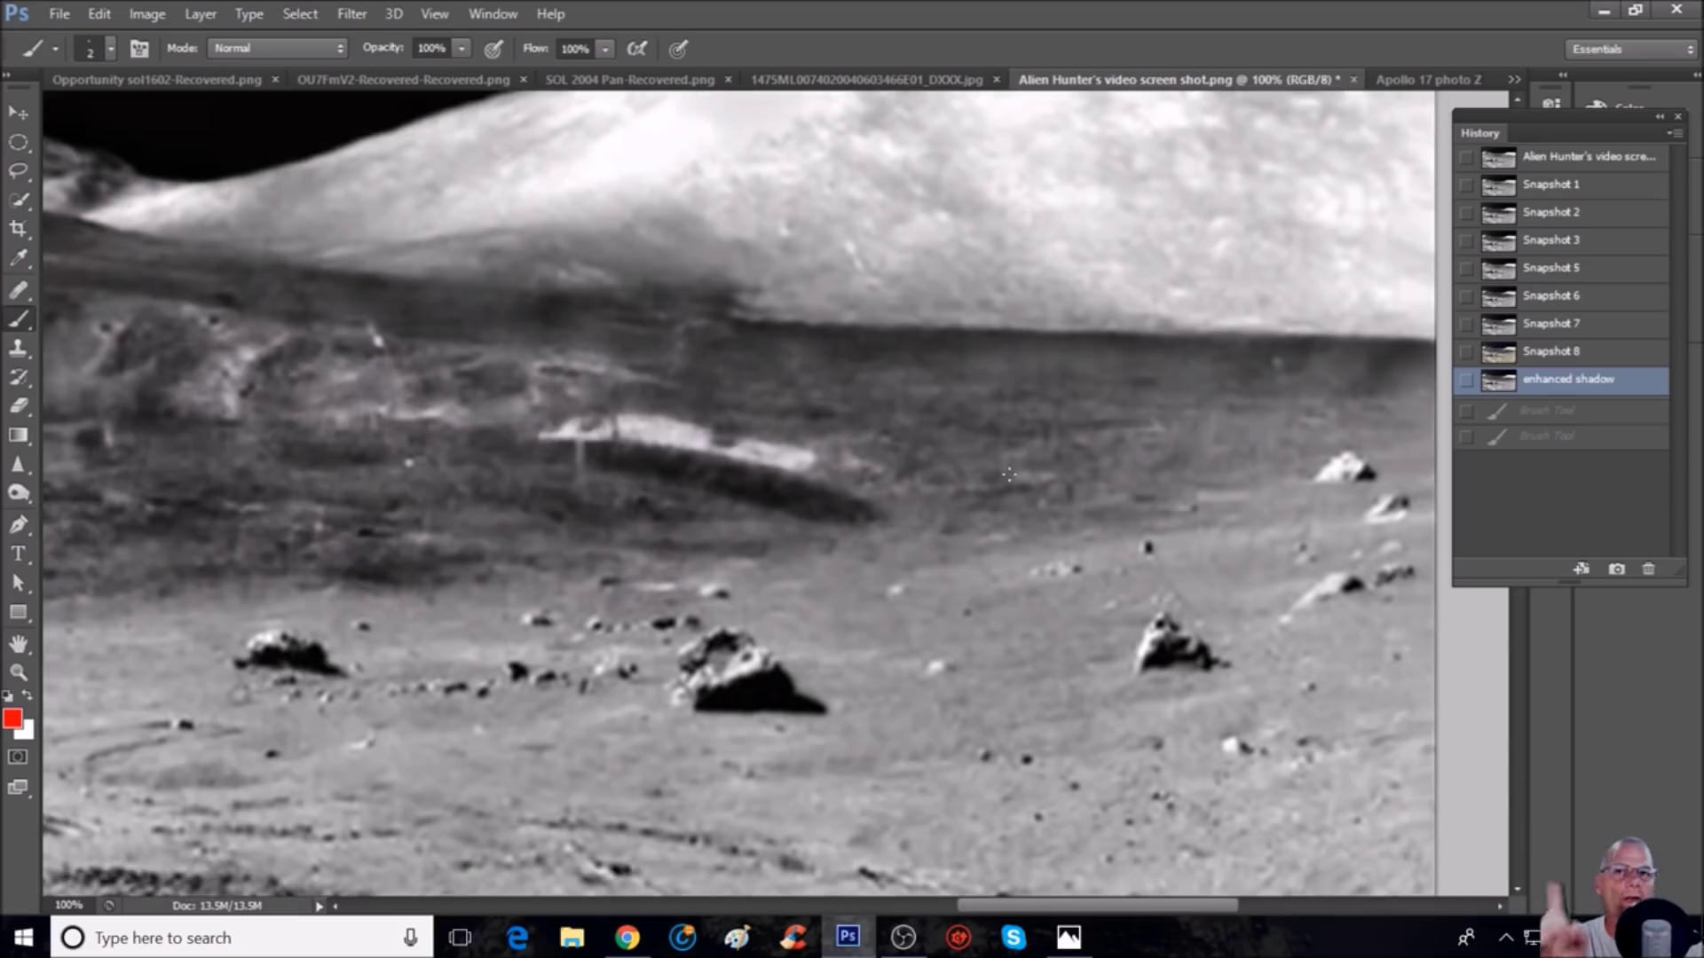
pyautogui.scroll(-1, 1009, 475)
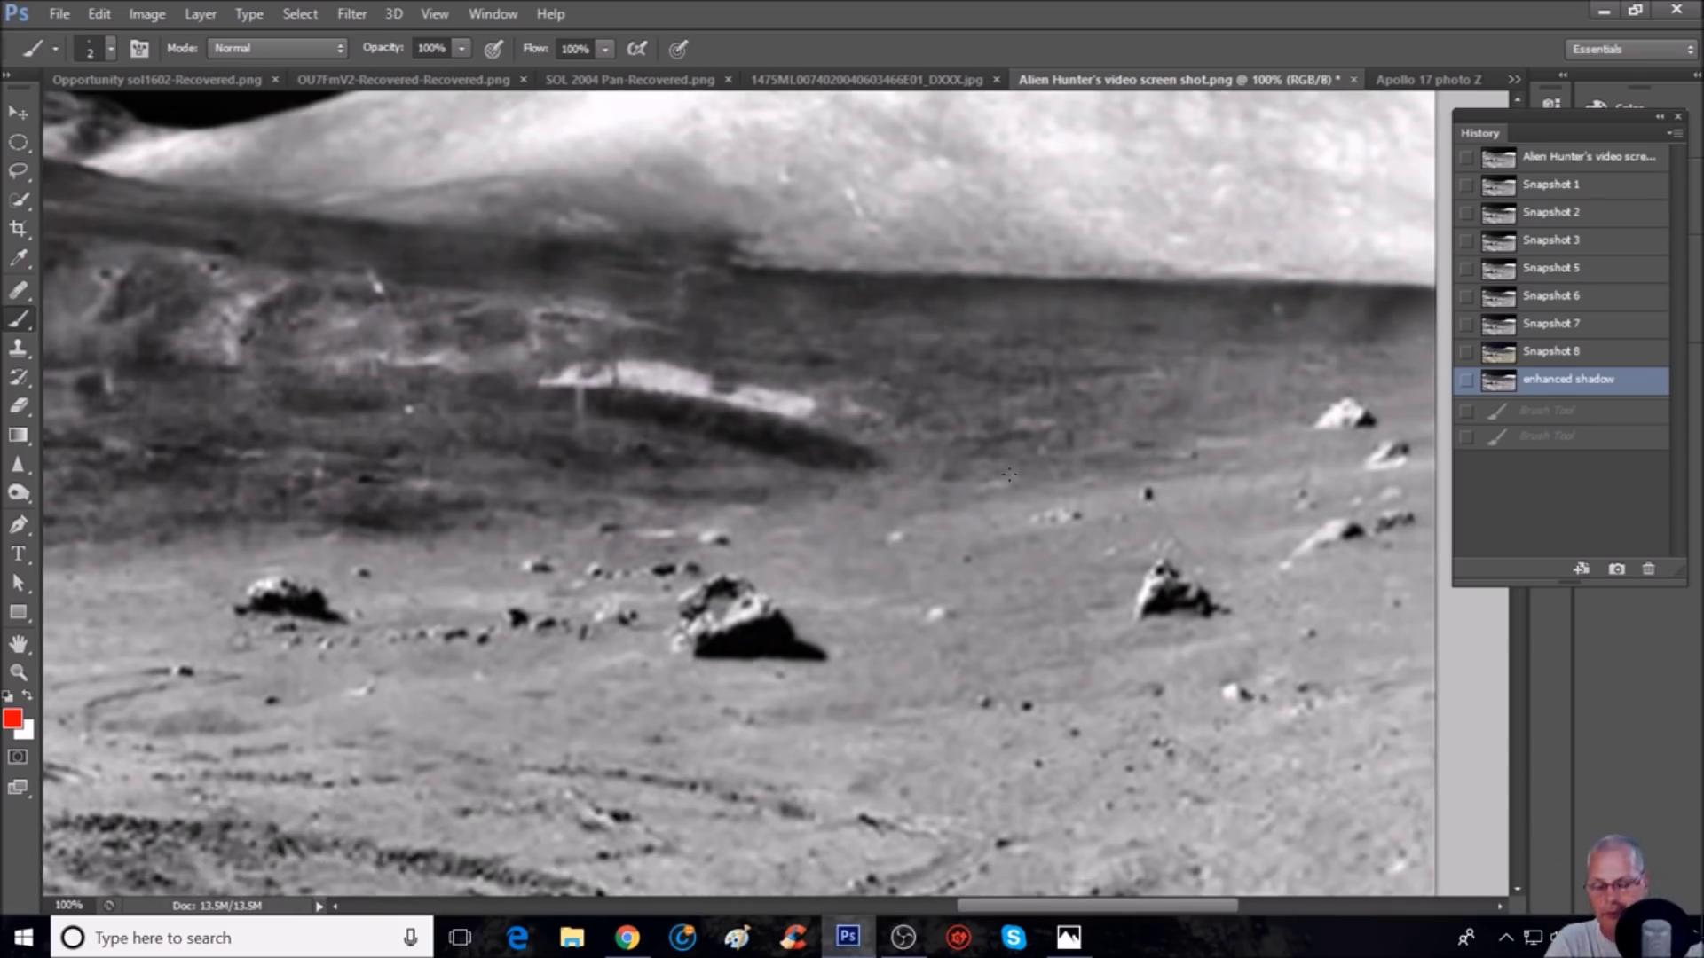
pyautogui.hotkey('ctrl', '+')
pyautogui.scroll(-2, 880, 533)
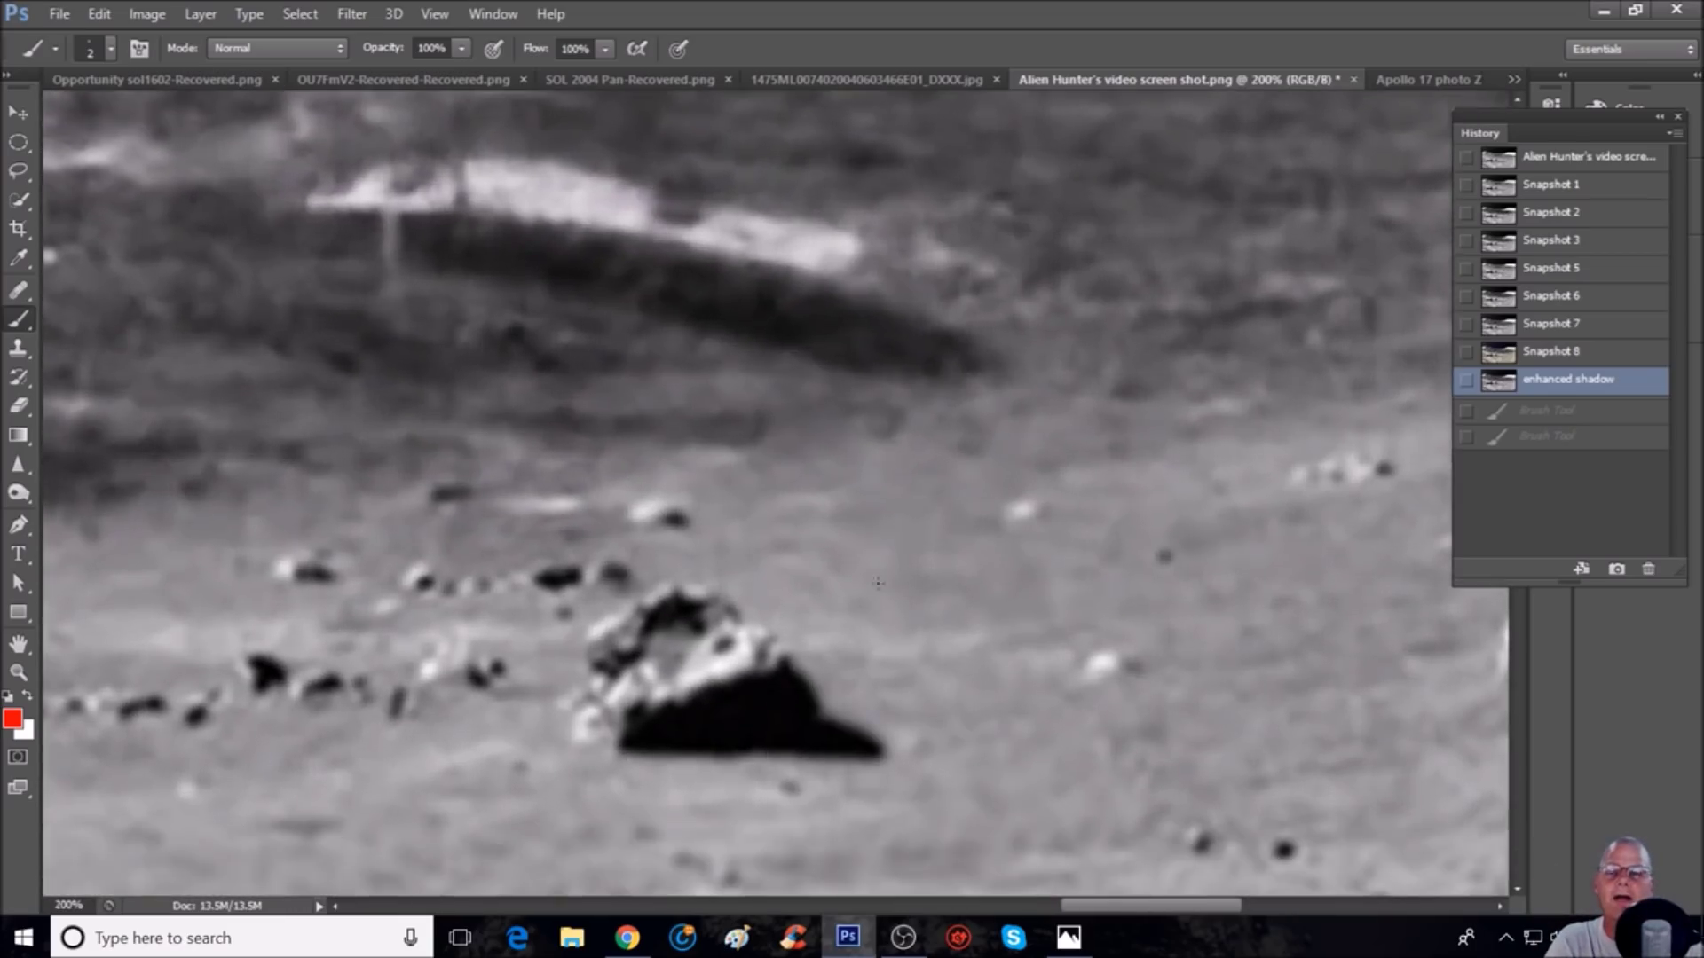
pyautogui.moveTo(726, 636)
pyautogui.mouseDown()
pyautogui.moveTo(741, 647)
pyautogui.moveTo(714, 639)
pyautogui.mouseUp()
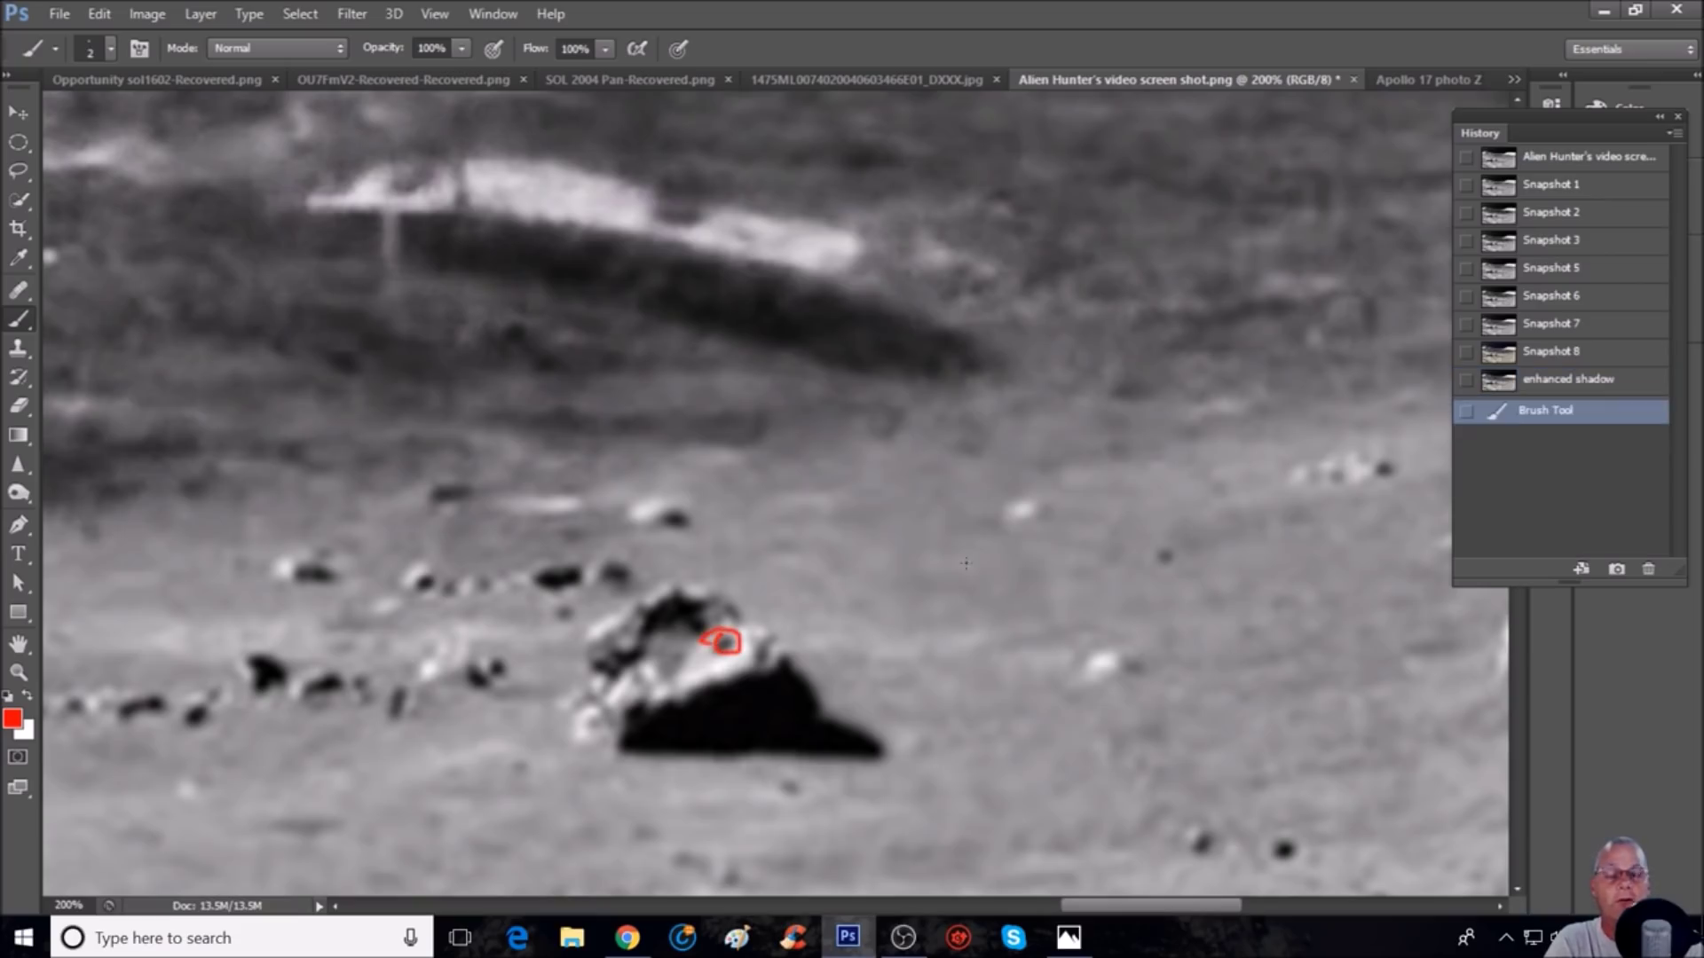
# Step: Restore Snapshot 7, outline the large boulder's bright face and black shadow in red, and draw an arrow toward the boulder
pyautogui.scroll(-1, 728, 641)
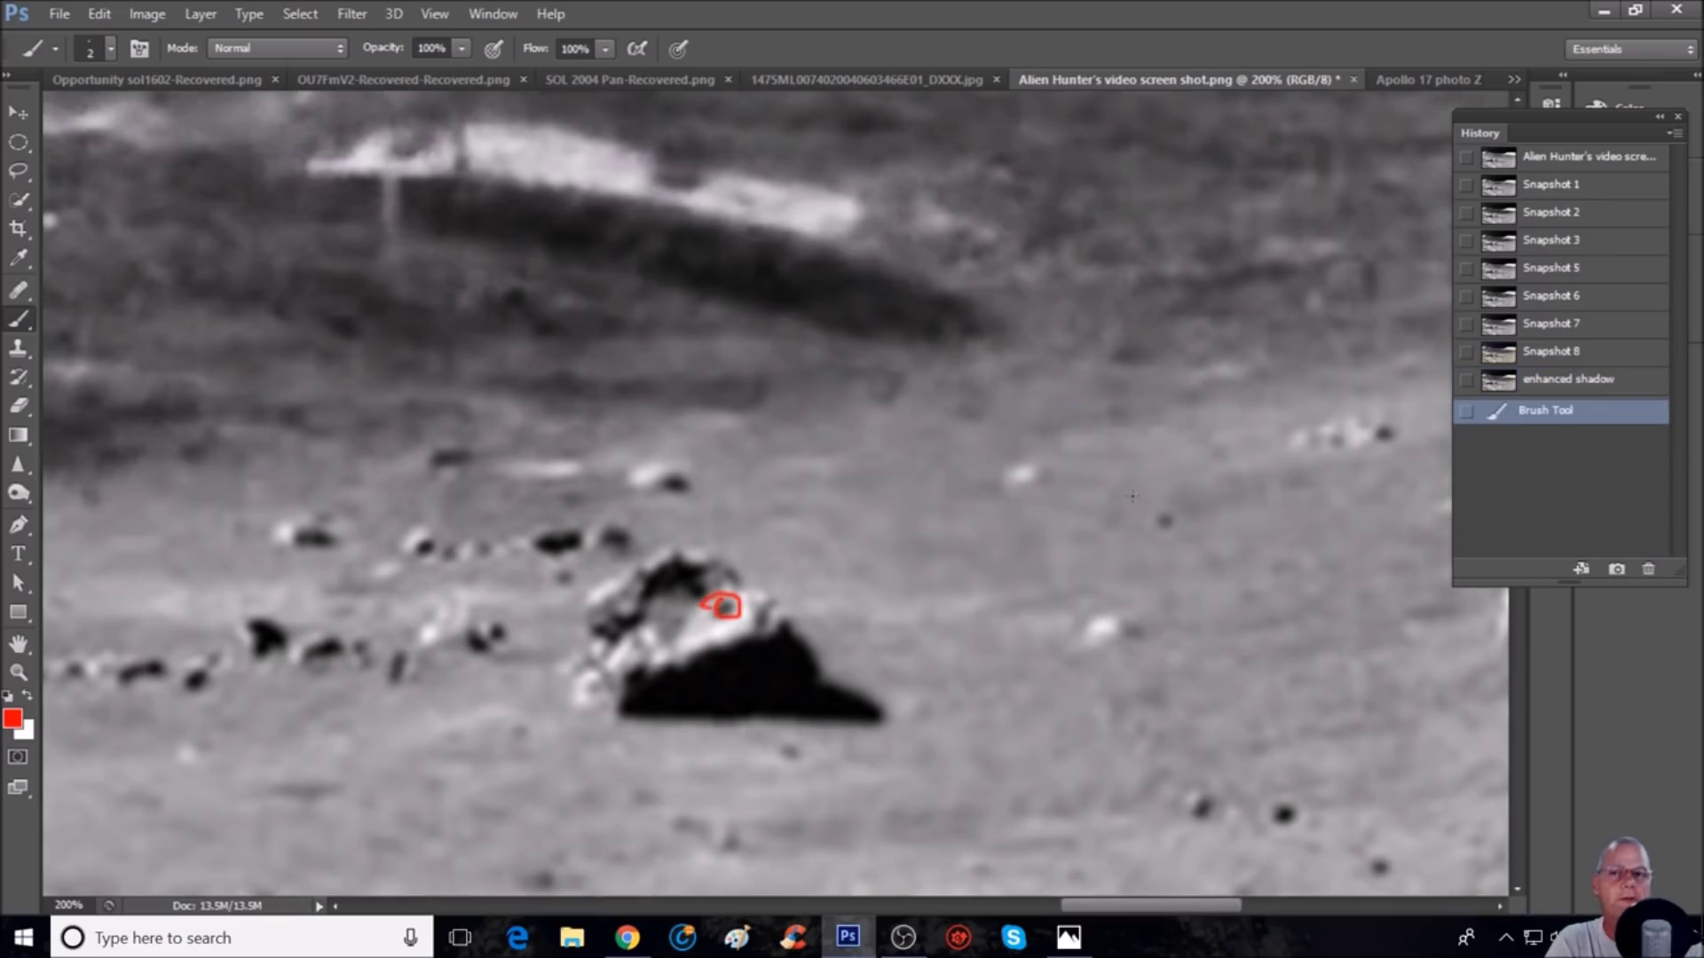
pyautogui.click(1603, 324)
pyautogui.moveTo(786, 621); pyautogui.dragTo(813, 681)
pyautogui.moveTo(706, 592)
pyautogui.mouseDown()
pyautogui.moveTo(671, 649)
pyautogui.moveTo(700, 658)
pyautogui.moveTo(756, 629)
pyautogui.moveTo(722, 588)
pyautogui.moveTo(693, 598)
pyautogui.moveTo(724, 580)
pyautogui.moveTo(783, 605)
pyautogui.moveTo(741, 633)
pyautogui.mouseUp()
pyautogui.moveTo(158, 235)
pyautogui.mouseDown()
pyautogui.moveTo(628, 506)
pyautogui.moveTo(590, 430)
pyautogui.moveTo(561, 506)
pyautogui.mouseUp()
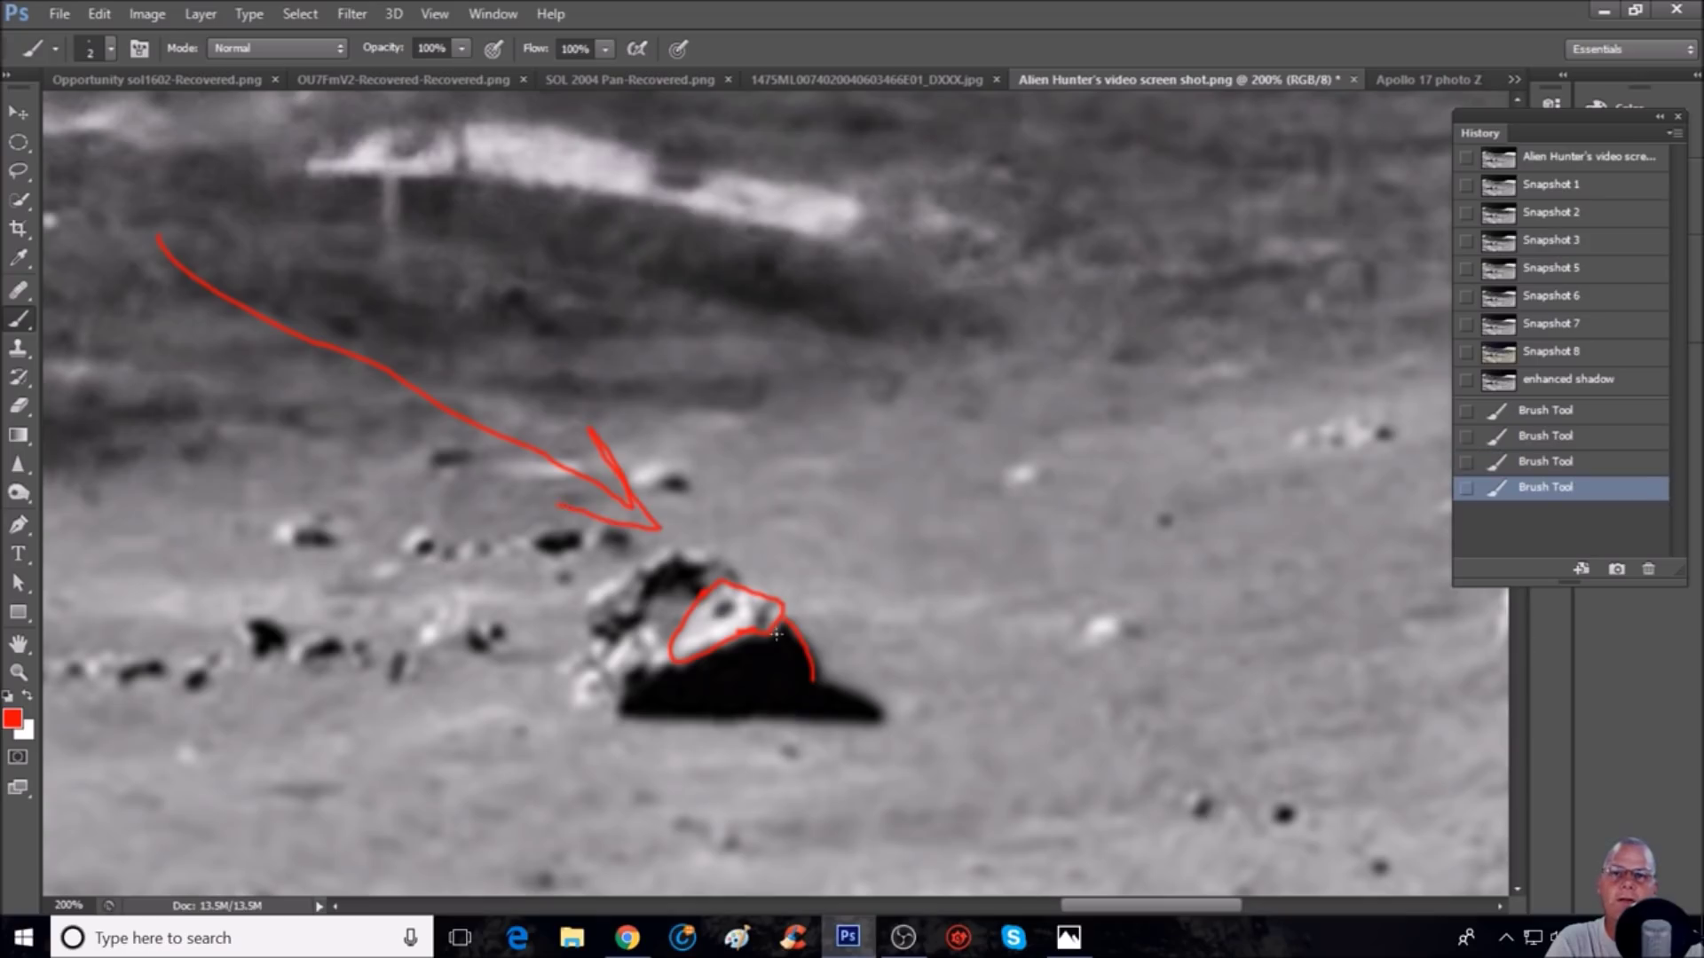
pyautogui.moveTo(814, 675)
pyautogui.mouseDown()
pyautogui.moveTo(738, 712)
pyautogui.moveTo(627, 710)
pyautogui.moveTo(839, 694)
pyautogui.moveTo(879, 711)
pyautogui.moveTo(762, 709)
pyautogui.moveTo(803, 696)
pyautogui.mouseUp()
# Step: Outline the smaller neighbouring rock's bright top and its shadow in red, and draw an arrow toward the rock
pyautogui.scroll(-2, 1042, 634)
pyautogui.scroll(-2, 1043, 635)
pyautogui.moveTo(1075, 905); pyautogui.dragTo(990, 904)
pyautogui.moveTo(620, 404)
pyautogui.mouseDown()
pyautogui.moveTo(632, 444)
pyautogui.moveTo(617, 455)
pyautogui.mouseUp()
pyautogui.moveTo(542, 380)
pyautogui.mouseDown()
pyautogui.moveTo(482, 399)
pyautogui.moveTo(487, 416)
pyautogui.moveTo(524, 377)
pyautogui.moveTo(579, 412)
pyautogui.mouseUp()
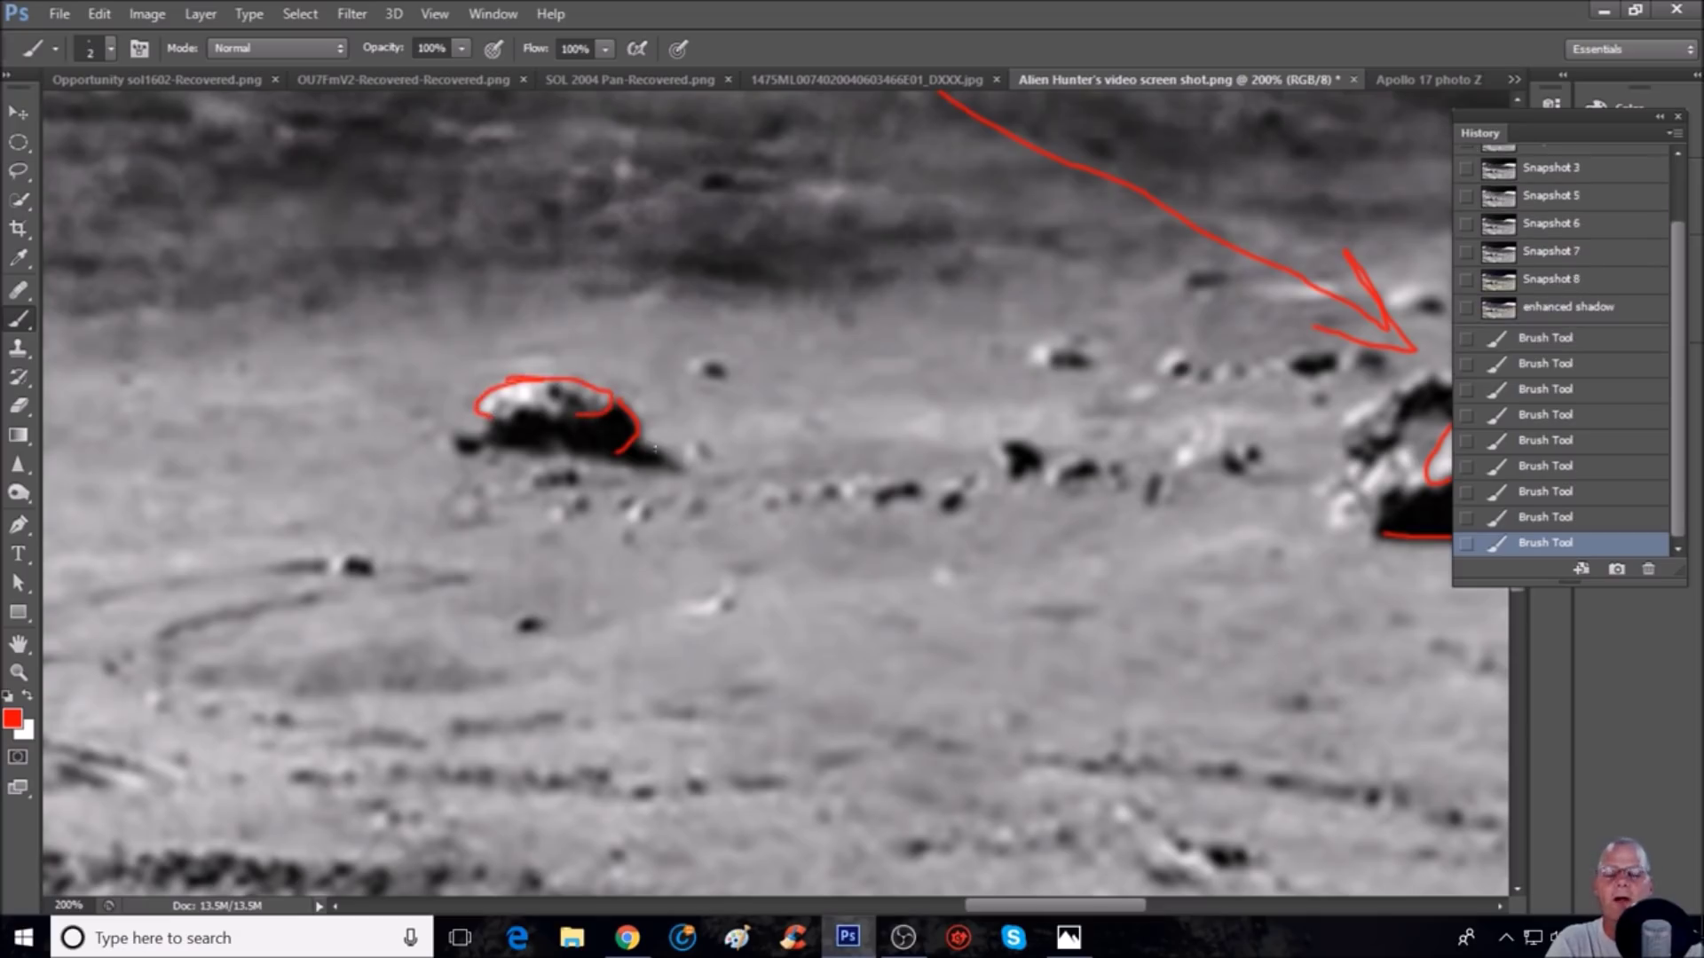
pyautogui.moveTo(676, 460); pyautogui.dragTo(635, 469)
pyautogui.moveTo(120, 206)
pyautogui.mouseDown()
pyautogui.moveTo(446, 357)
pyautogui.moveTo(401, 303)
pyautogui.moveTo(446, 355)
pyautogui.mouseUp()
# Step: Restore the enhanced shadow snapshot and, at 100%, trace red lines from the white streak and the large boulder's top to their shadow tips
pyautogui.moveTo(986, 907); pyautogui.dragTo(1061, 907)
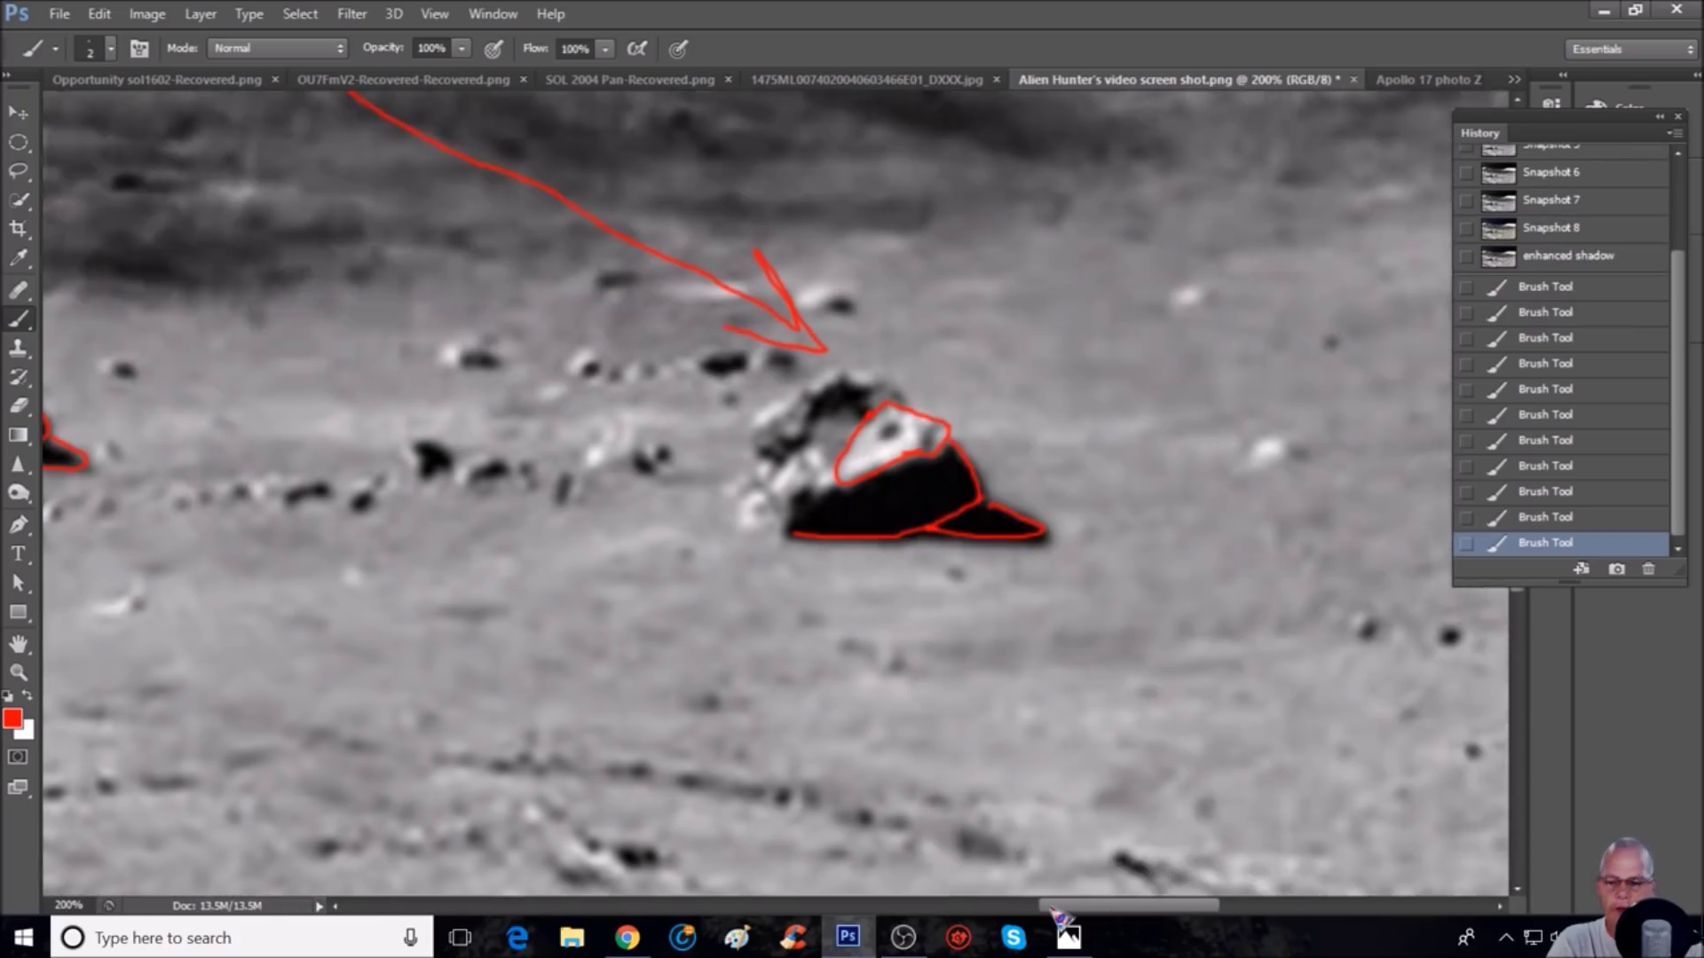
pyautogui.hotkey('ctrl', '-')
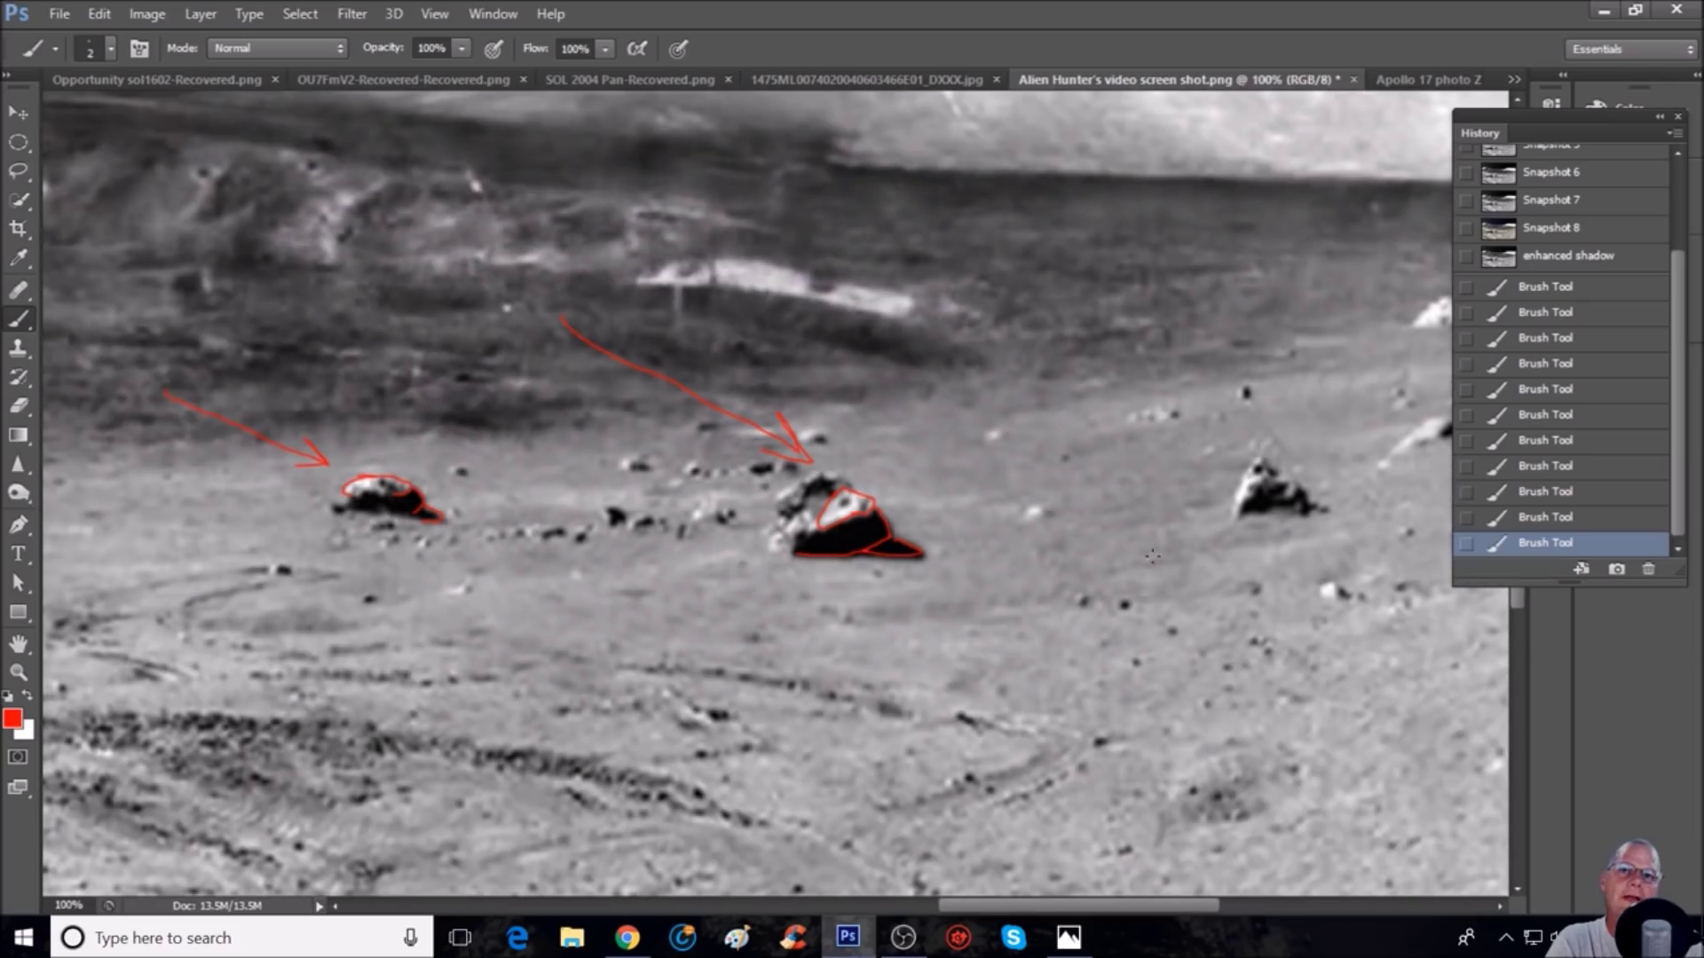
pyautogui.scroll(1, 952, 571)
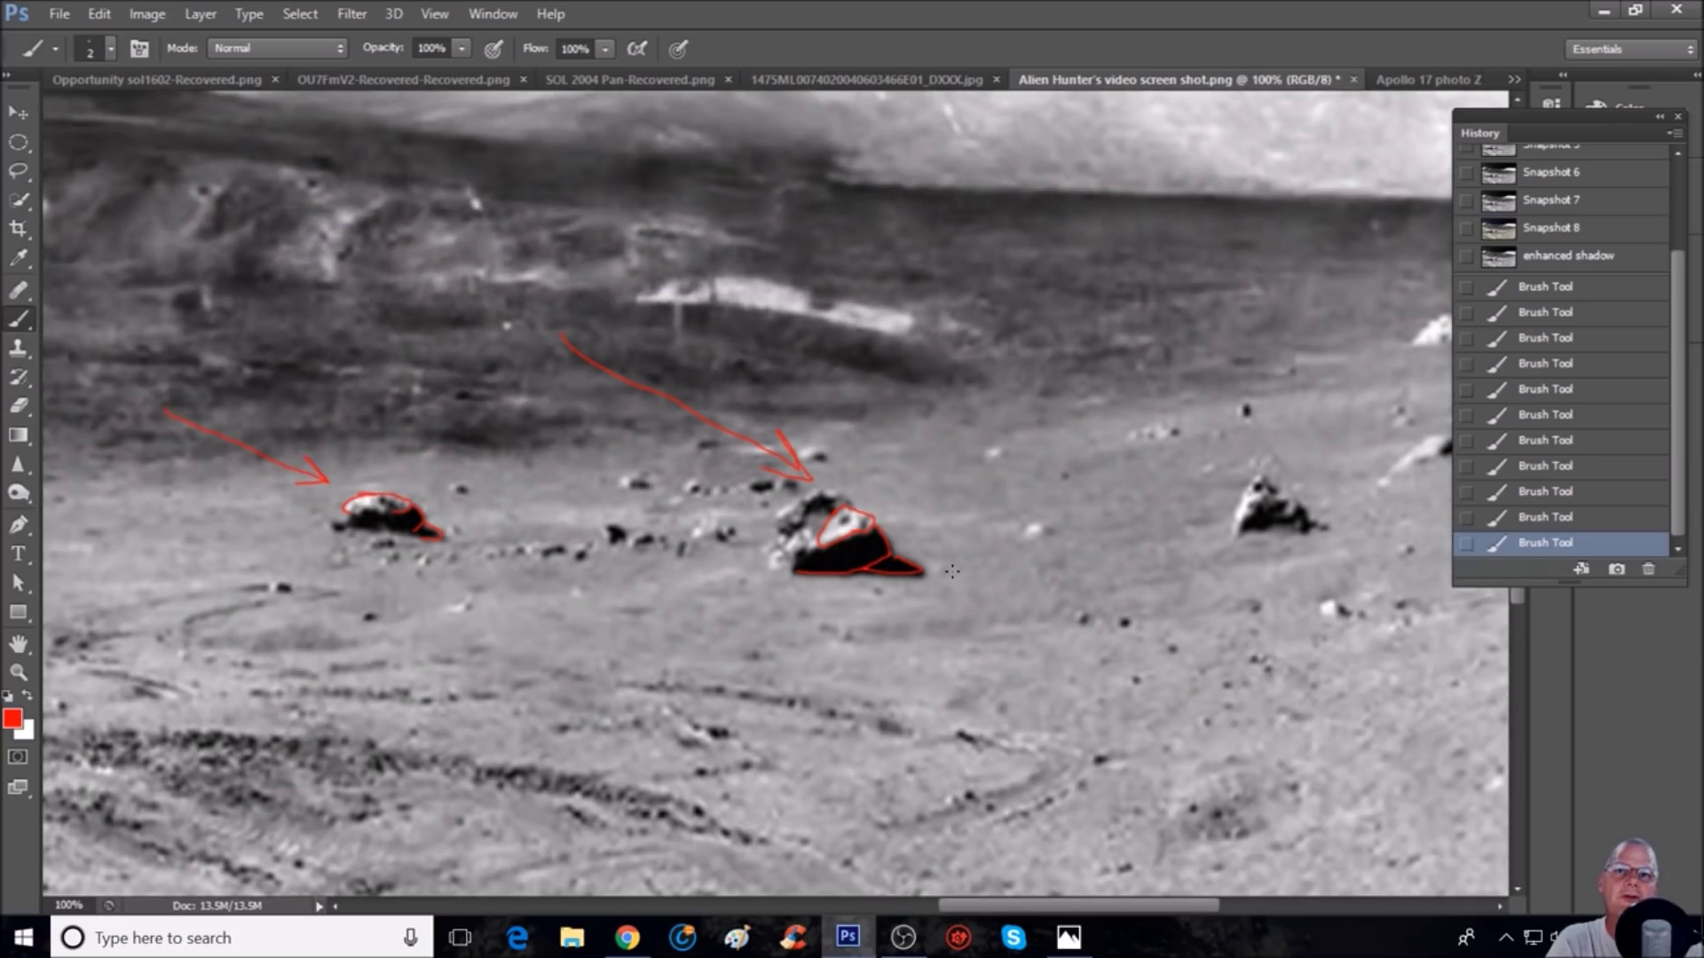
pyautogui.scroll(5, 953, 572)
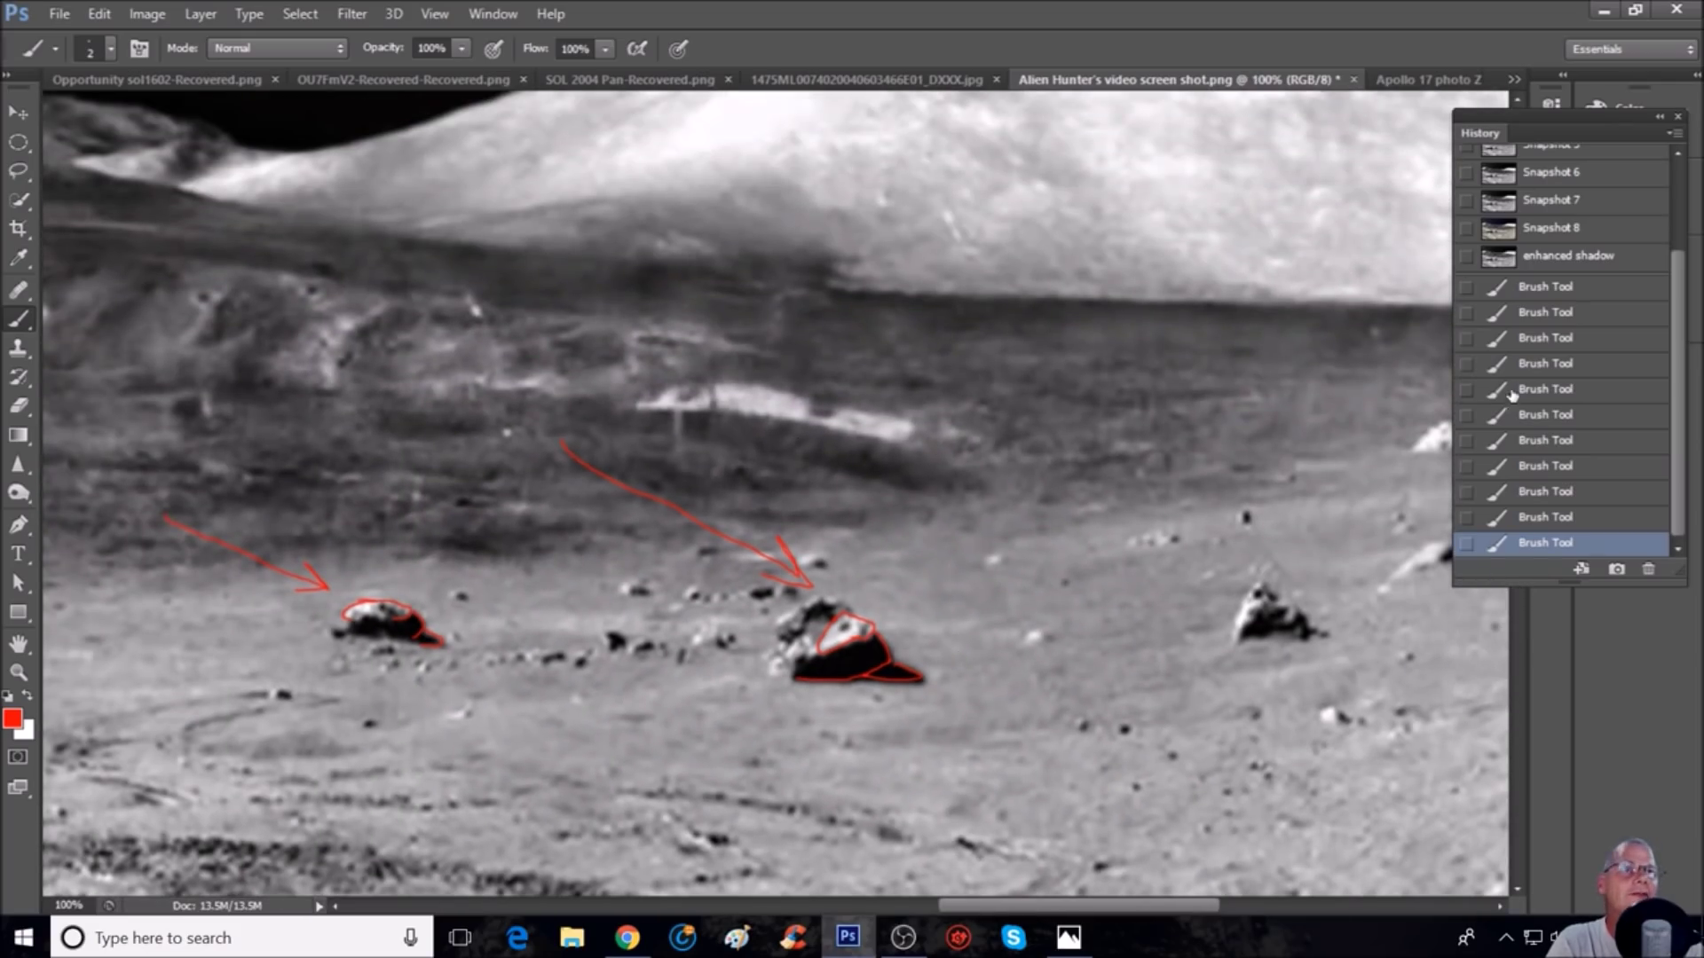
pyautogui.click(1564, 257)
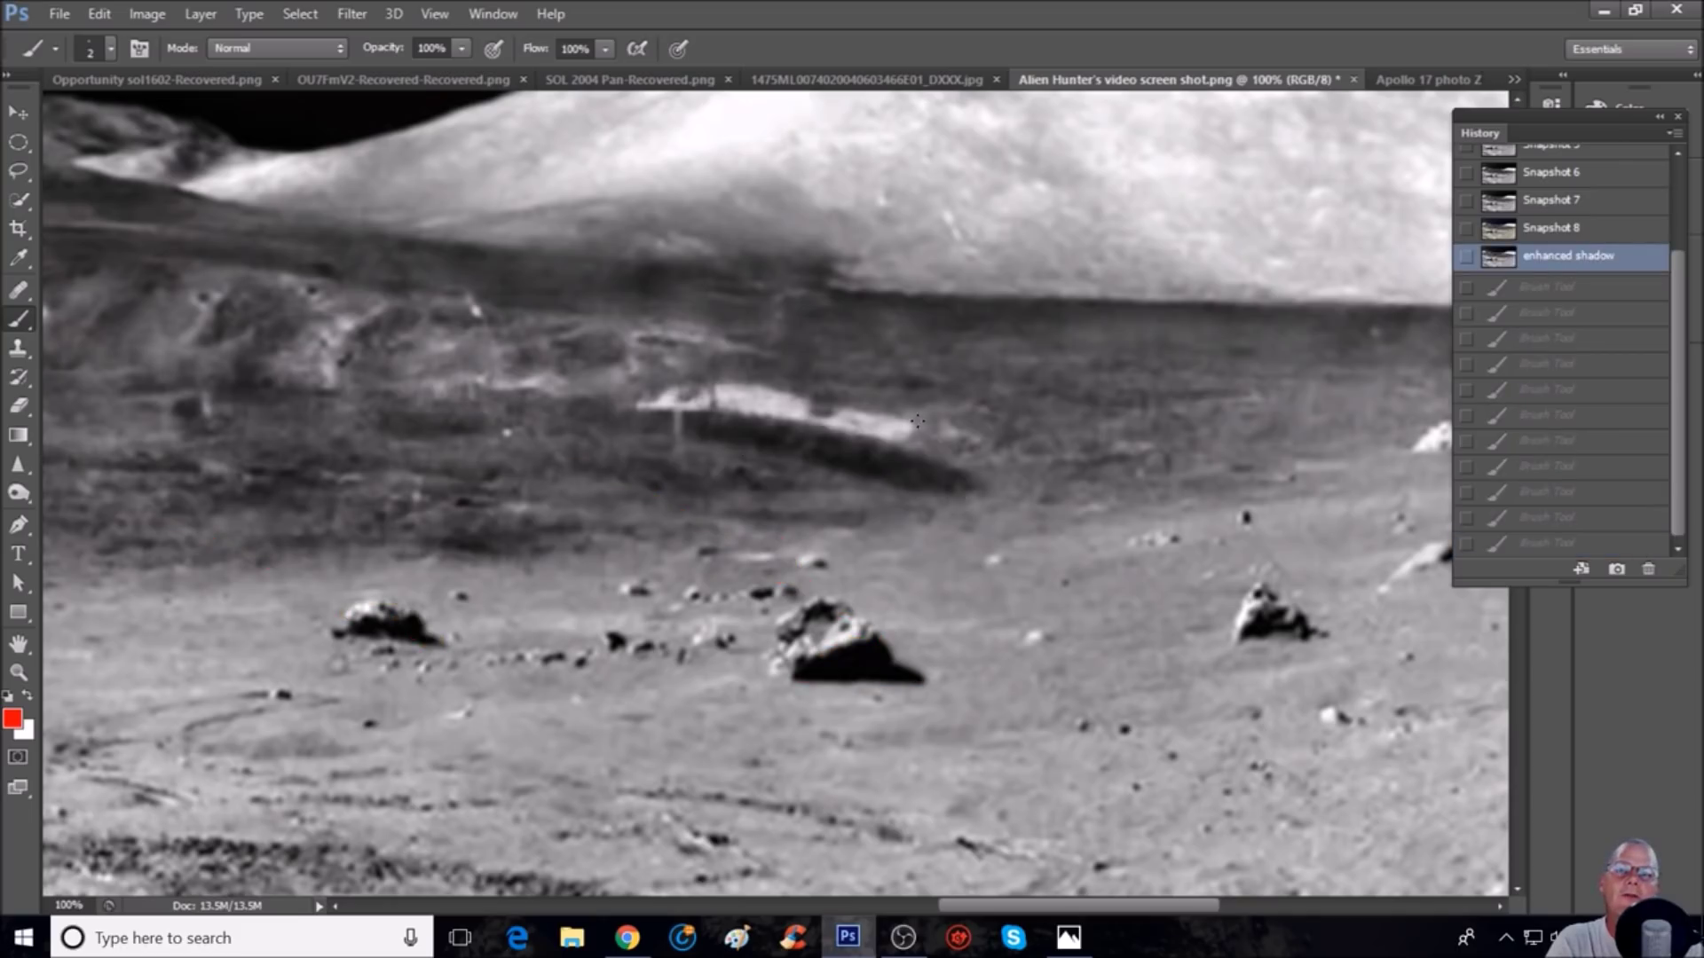
pyautogui.moveTo(911, 425)
pyautogui.mouseDown()
pyautogui.moveTo(980, 484)
pyautogui.moveTo(961, 467)
pyautogui.moveTo(955, 508)
pyautogui.mouseUp()
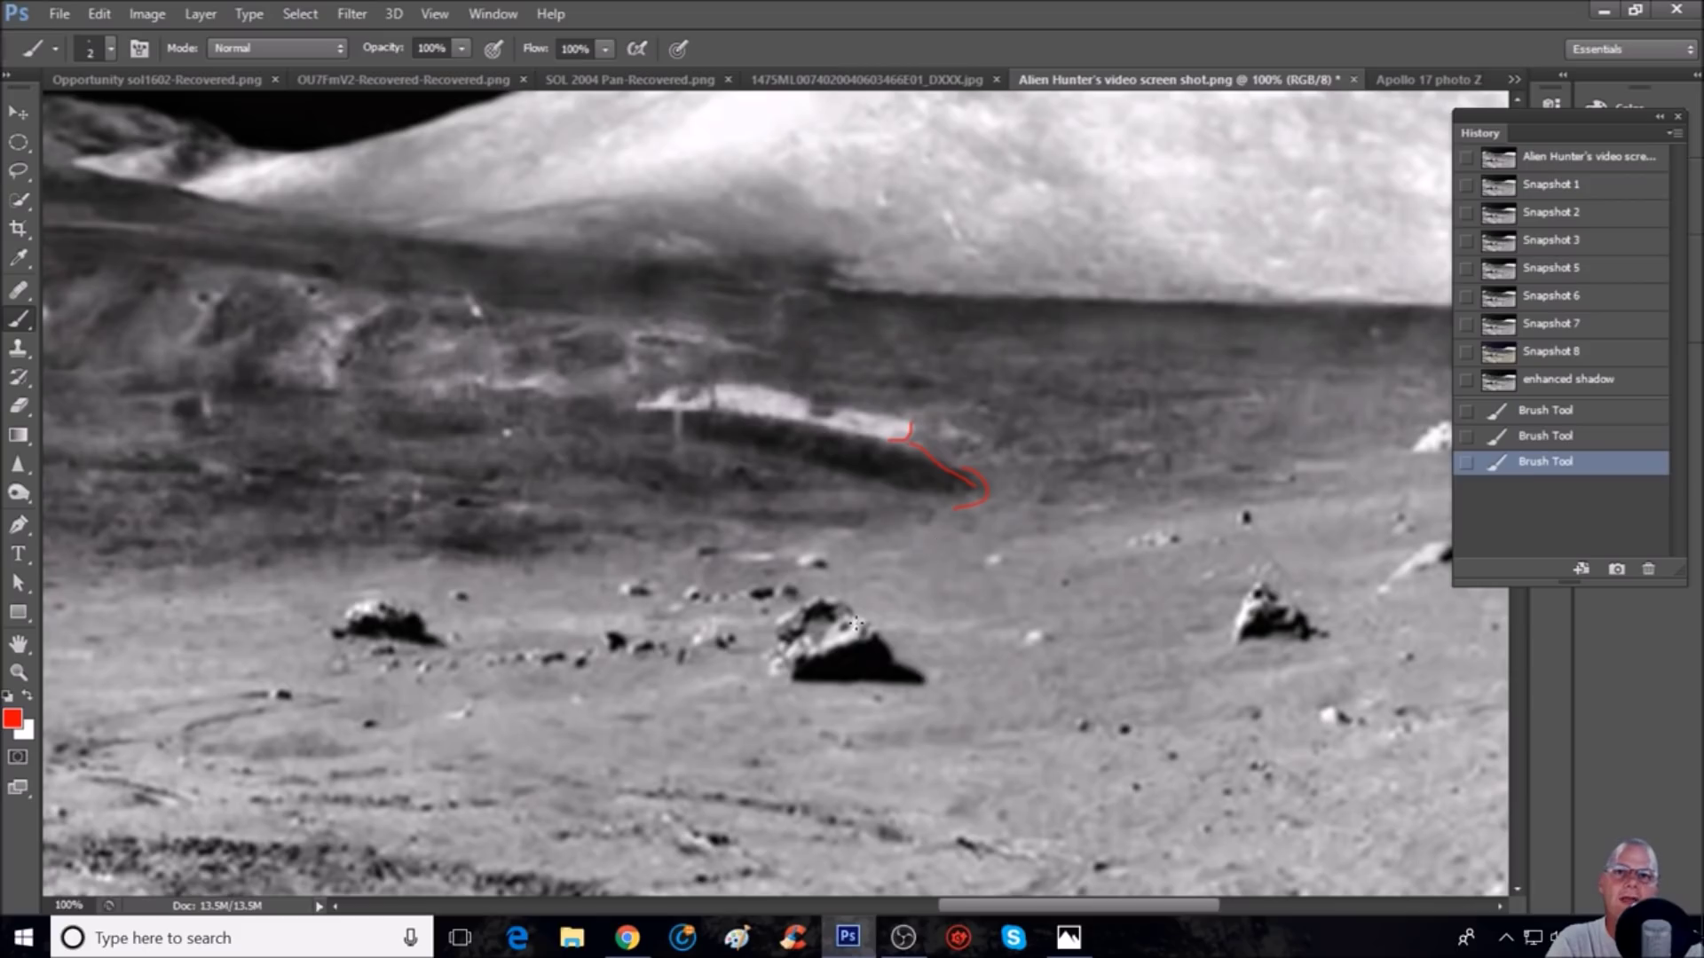
pyautogui.moveTo(858, 621)
pyautogui.mouseDown()
pyautogui.moveTo(841, 633)
pyautogui.moveTo(926, 678)
pyautogui.mouseUp()
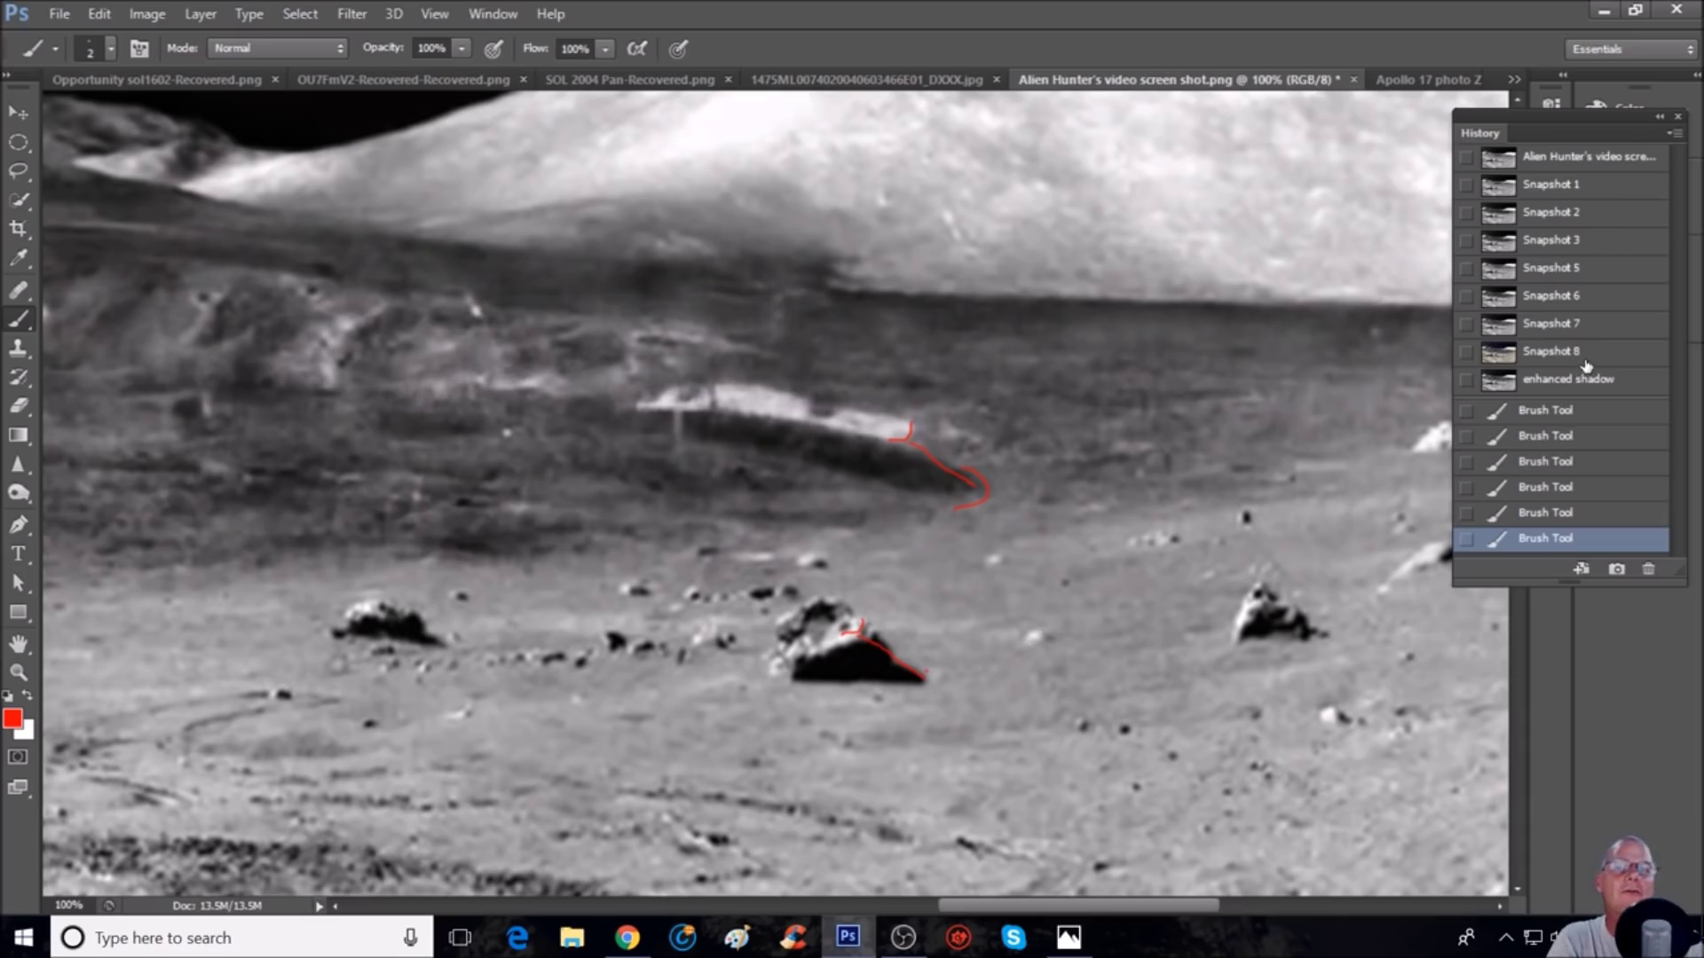
# Step: Restore Snapshot 8 and, at 50%, circle in red the patches on the distant hills and the long slope containing the white streak
pyautogui.click(1519, 359)
pyautogui.hotkey('ctrl', '-')
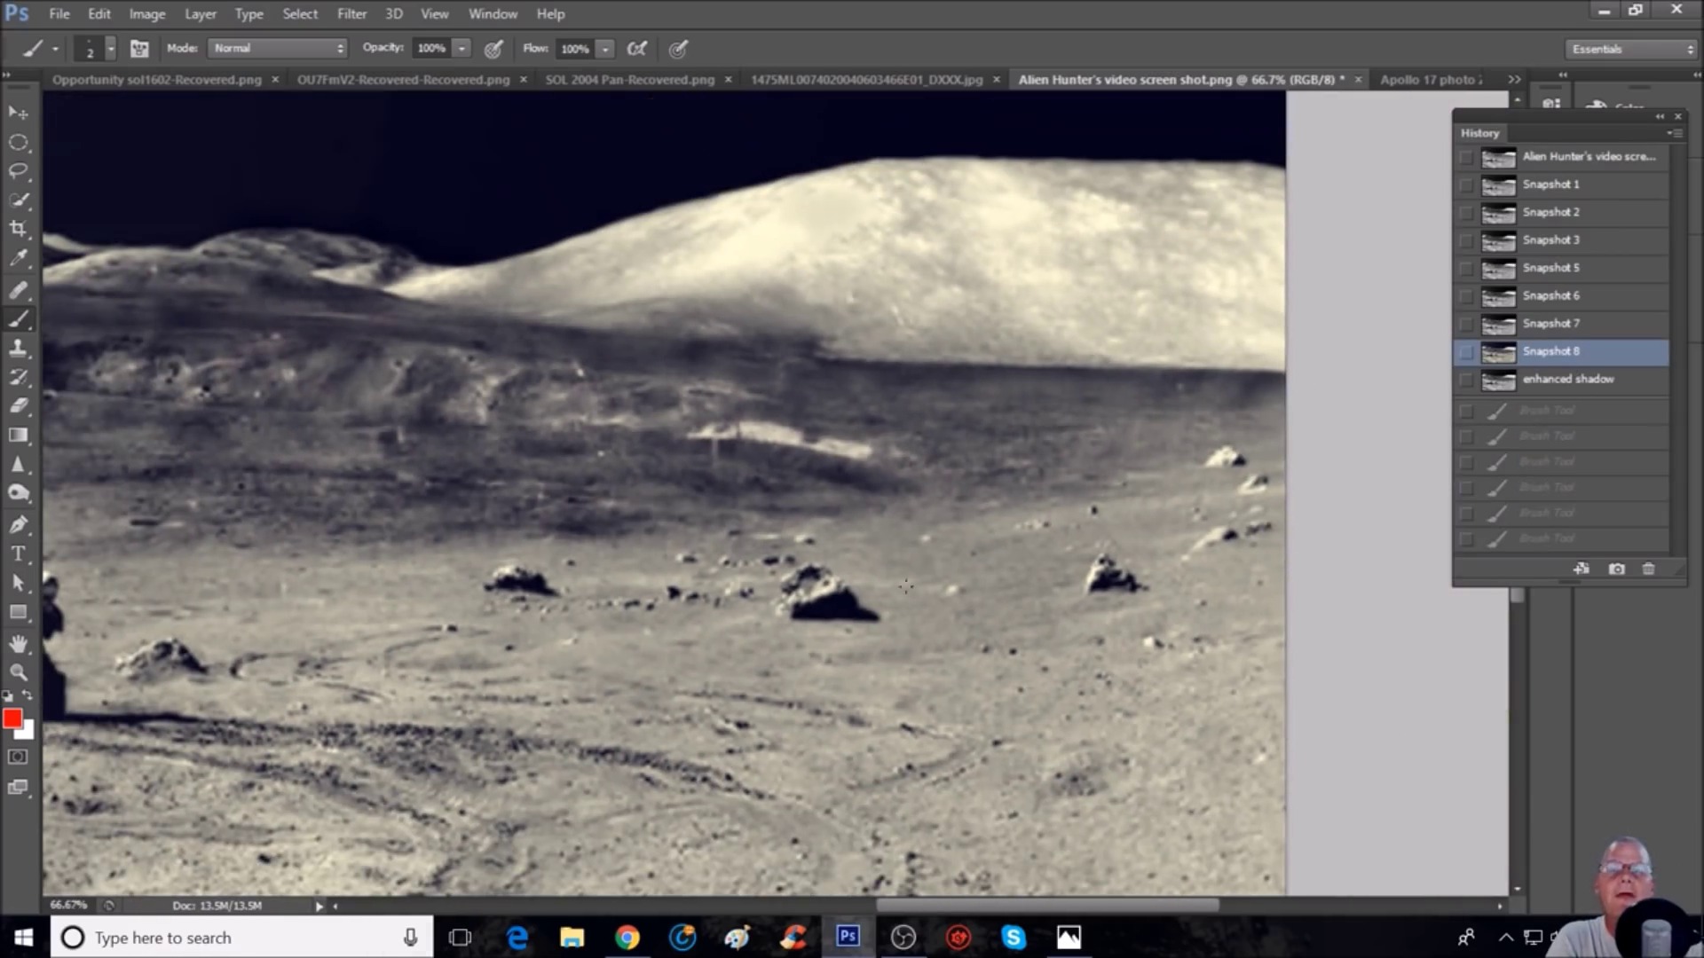
pyautogui.hscroll(-5, 1055, 880)
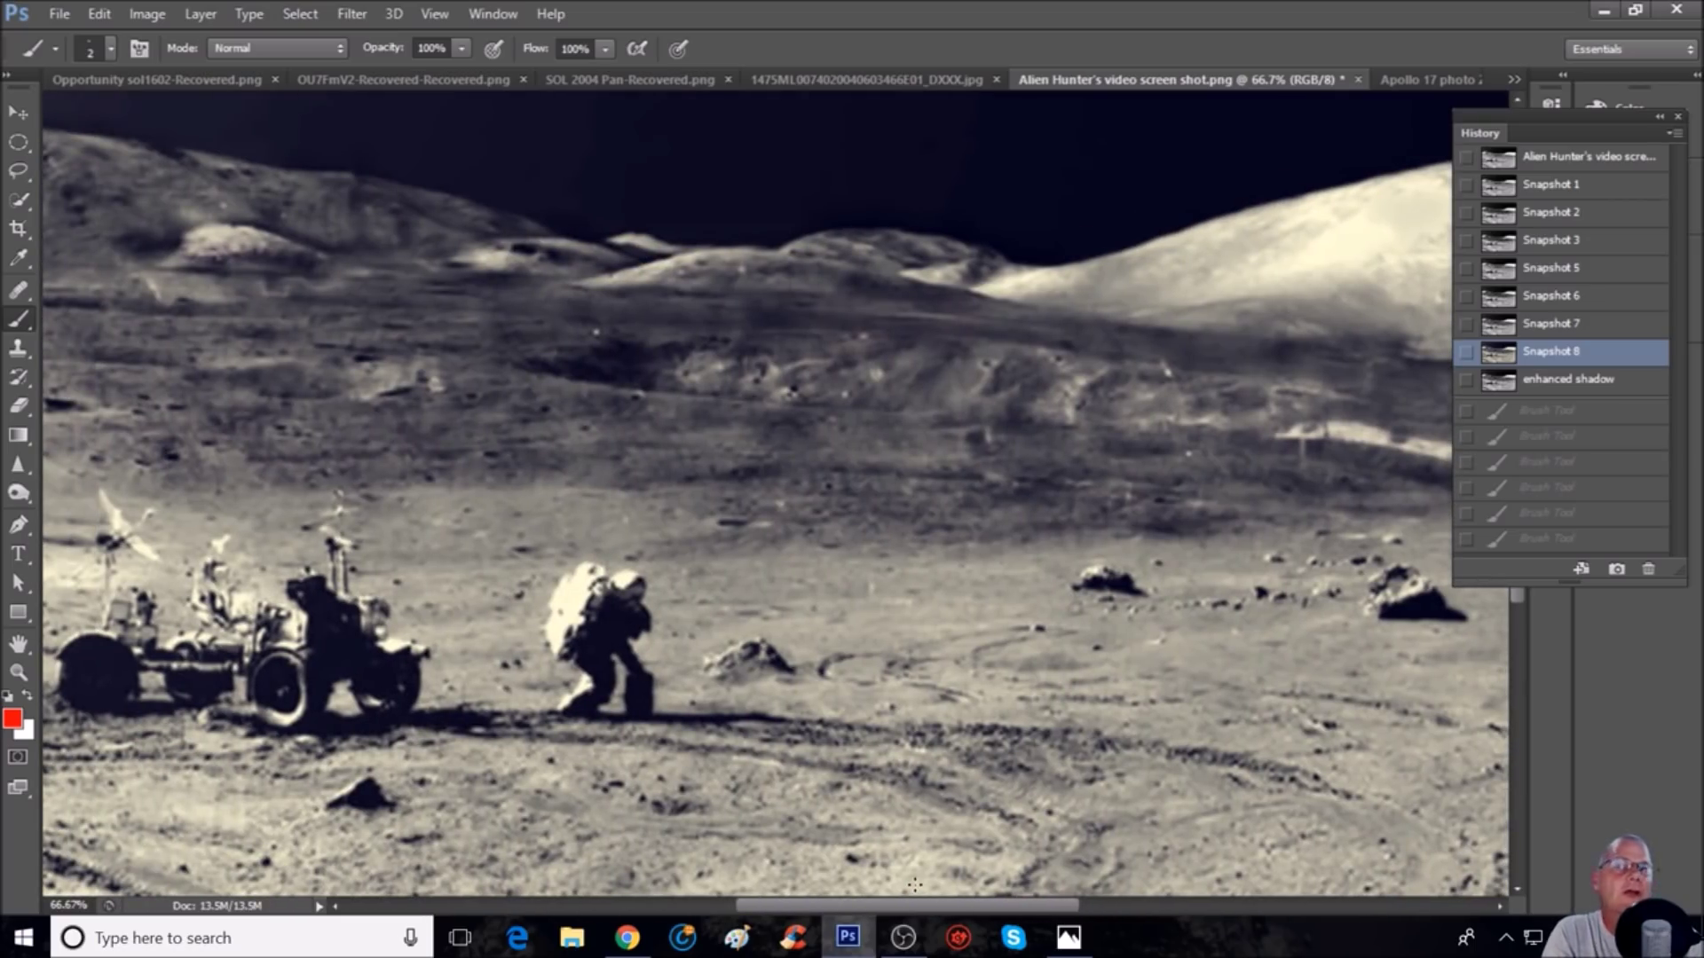
pyautogui.hotkey('ctrl', '-')
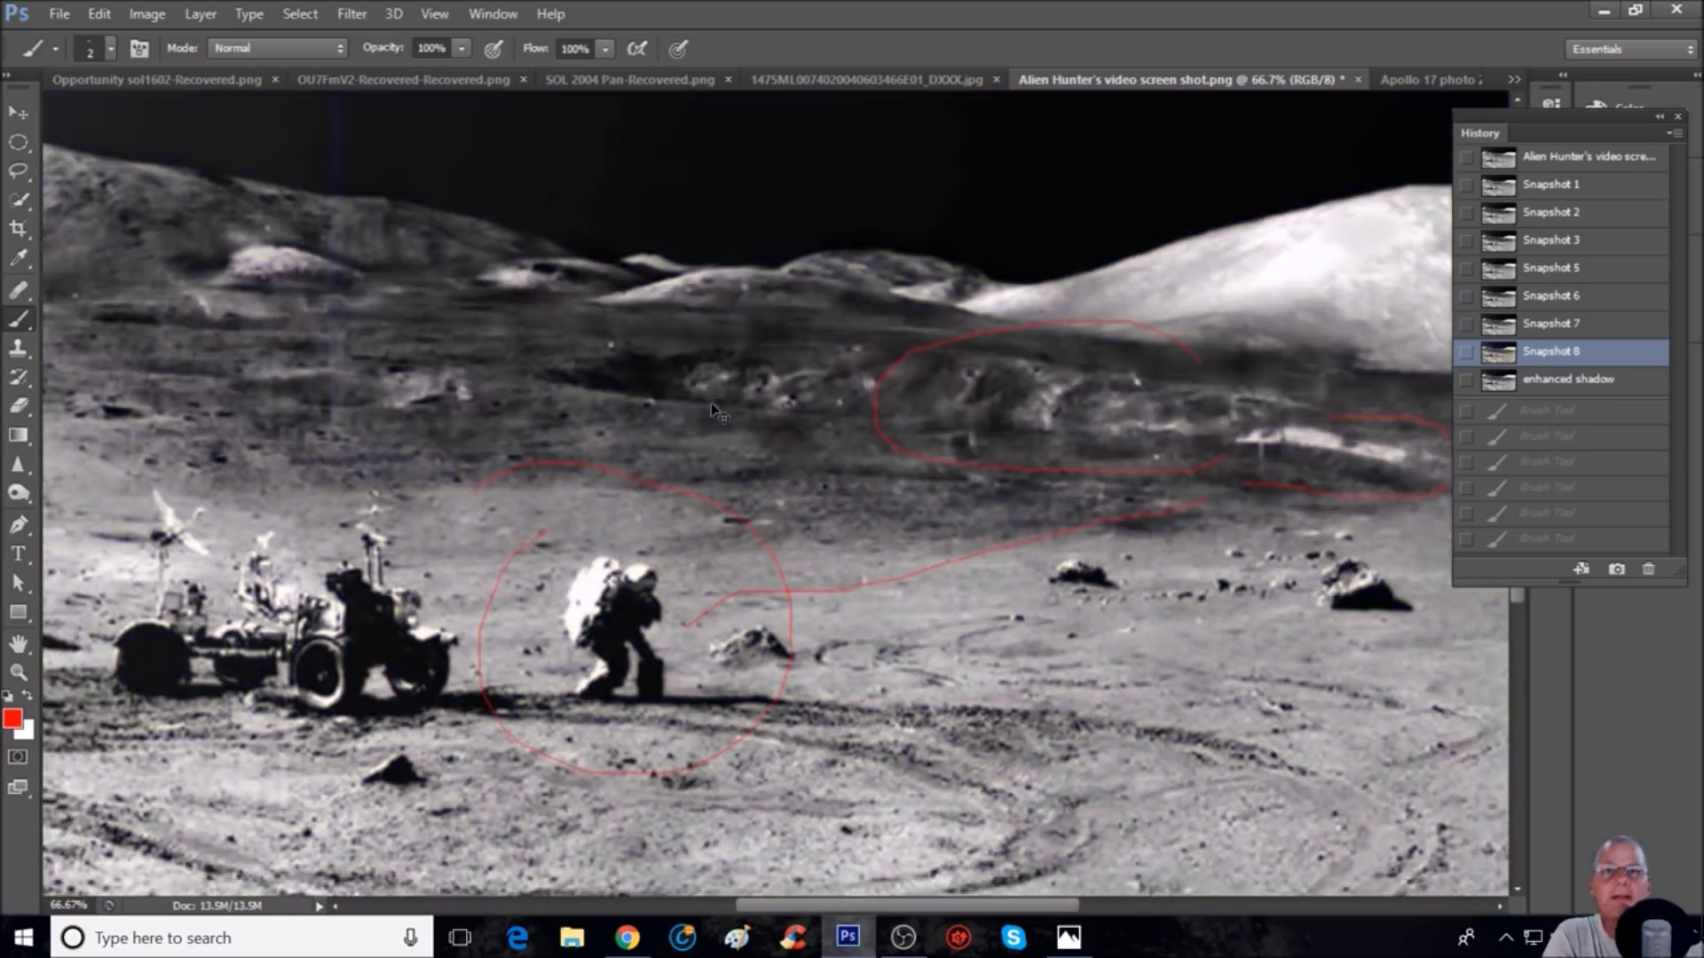
pyautogui.moveTo(414, 328); pyautogui.dragTo(417, 282)
pyautogui.moveTo(593, 280)
pyautogui.mouseDown()
pyautogui.moveTo(502, 311)
pyautogui.moveTo(556, 359)
pyautogui.mouseUp()
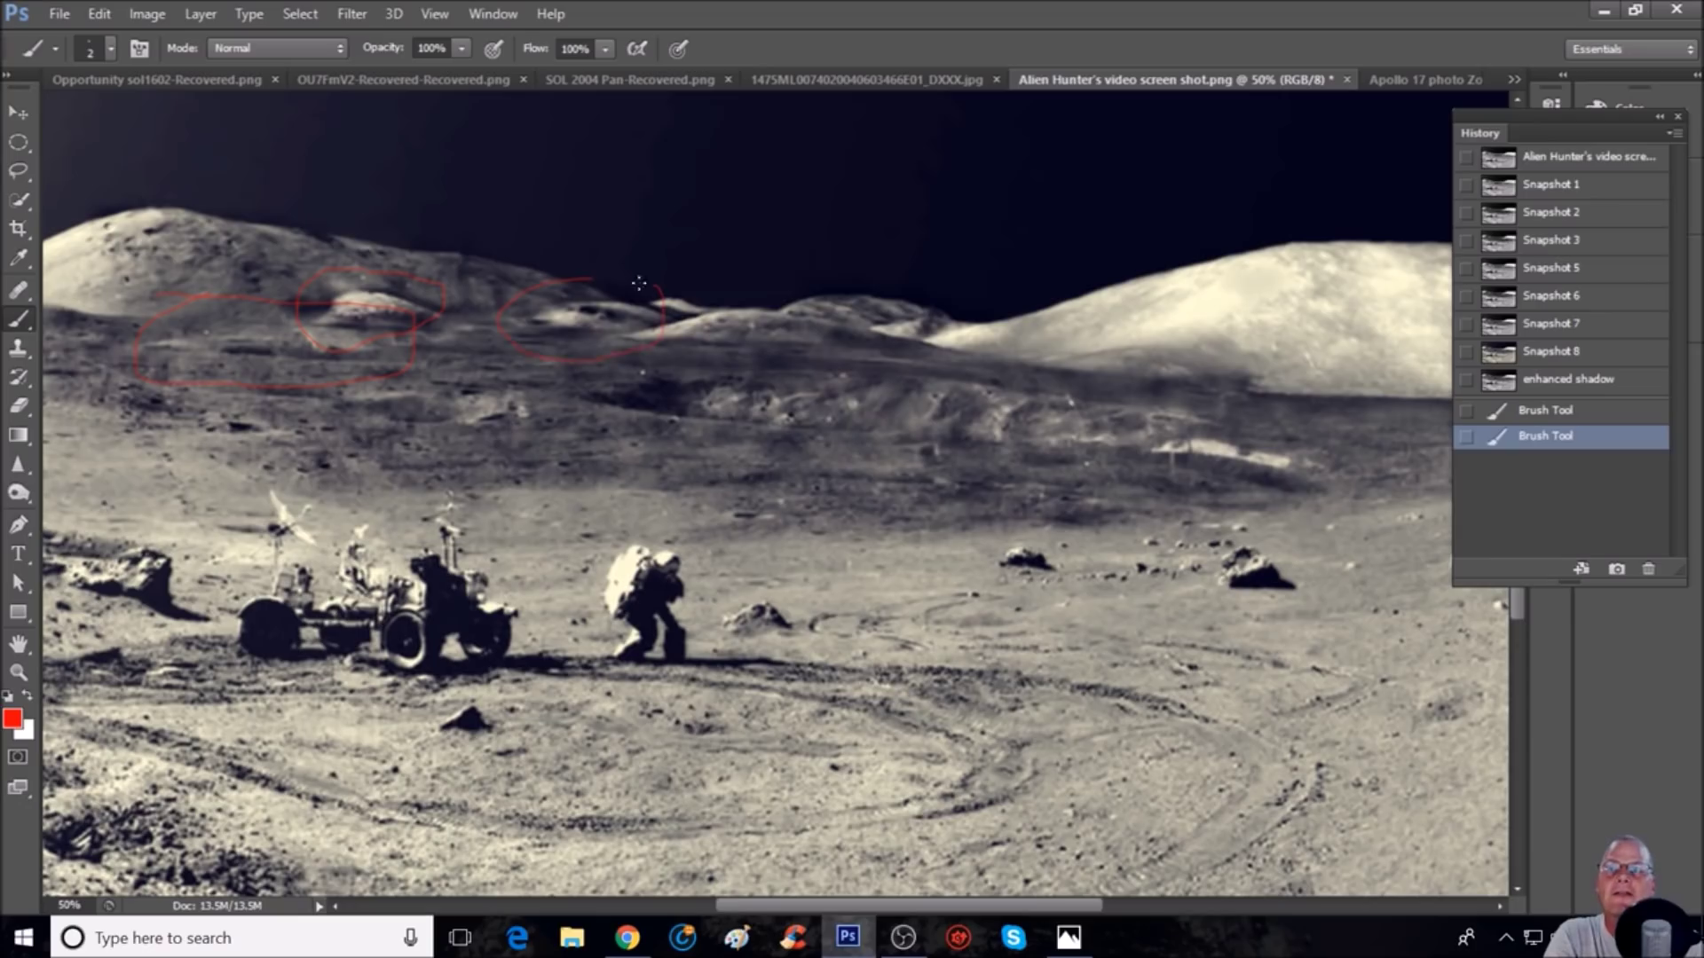
pyautogui.moveTo(638, 283); pyautogui.dragTo(588, 281)
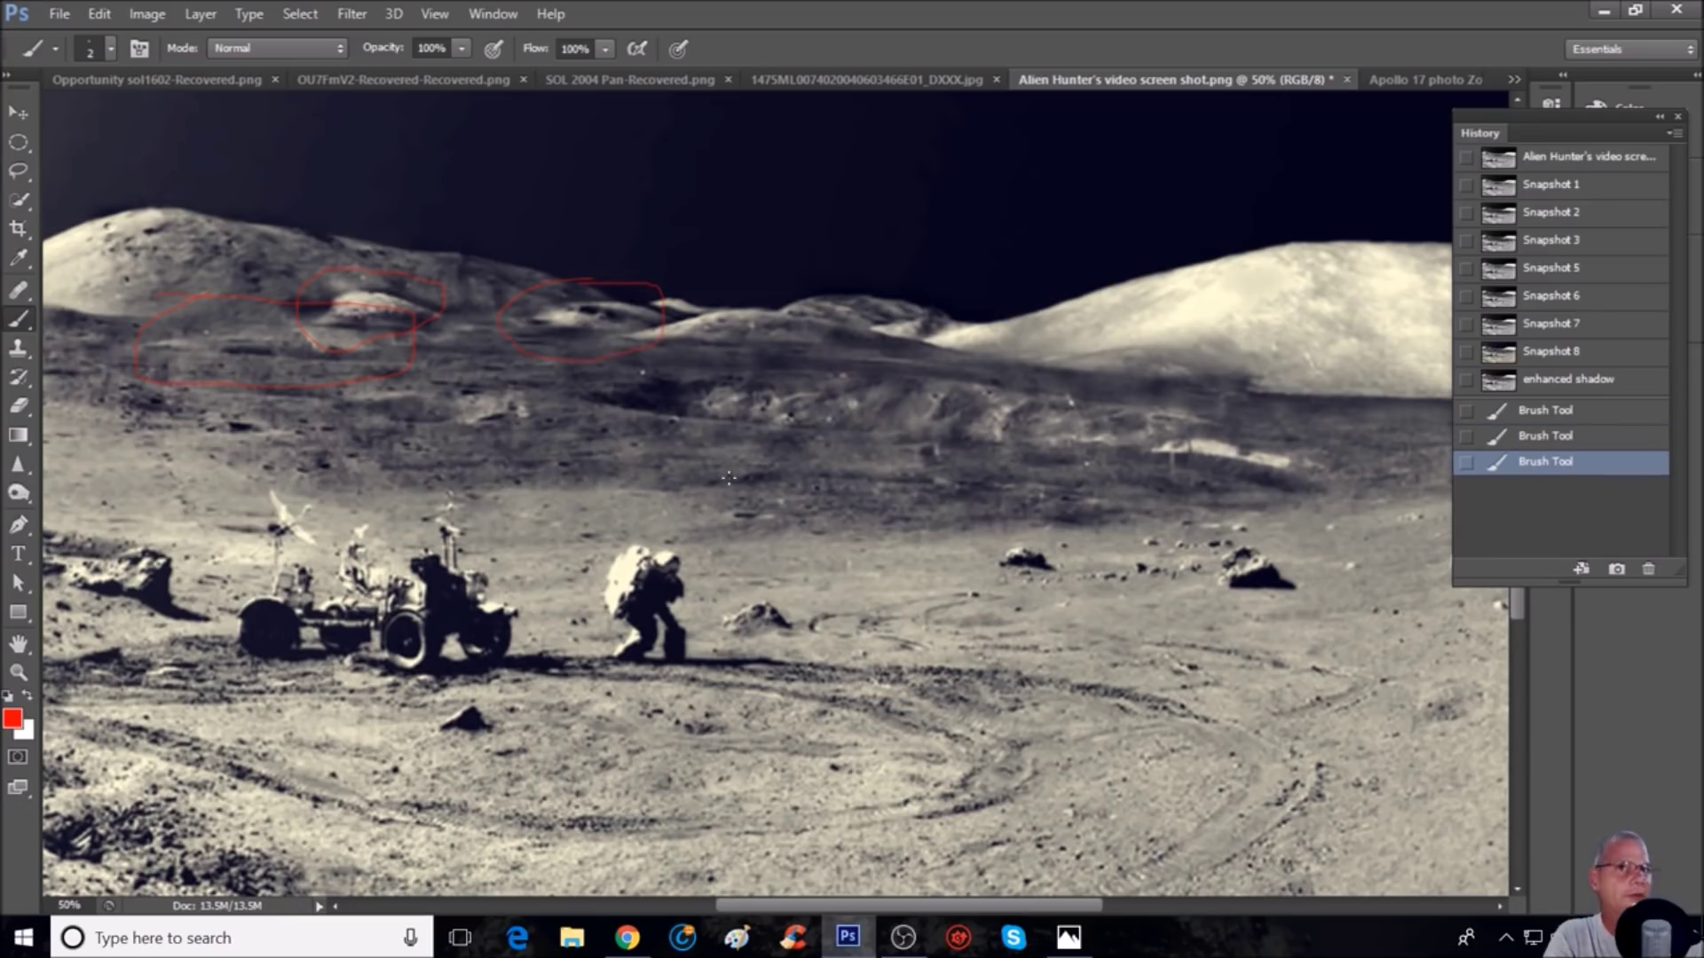
pyautogui.moveTo(865, 336)
pyautogui.mouseDown()
pyautogui.moveTo(838, 335)
pyautogui.moveTo(983, 480)
pyautogui.mouseUp()
pyautogui.moveTo(1341, 445)
pyautogui.mouseDown()
pyautogui.moveTo(965, 336)
pyautogui.moveTo(874, 330)
pyautogui.mouseUp()
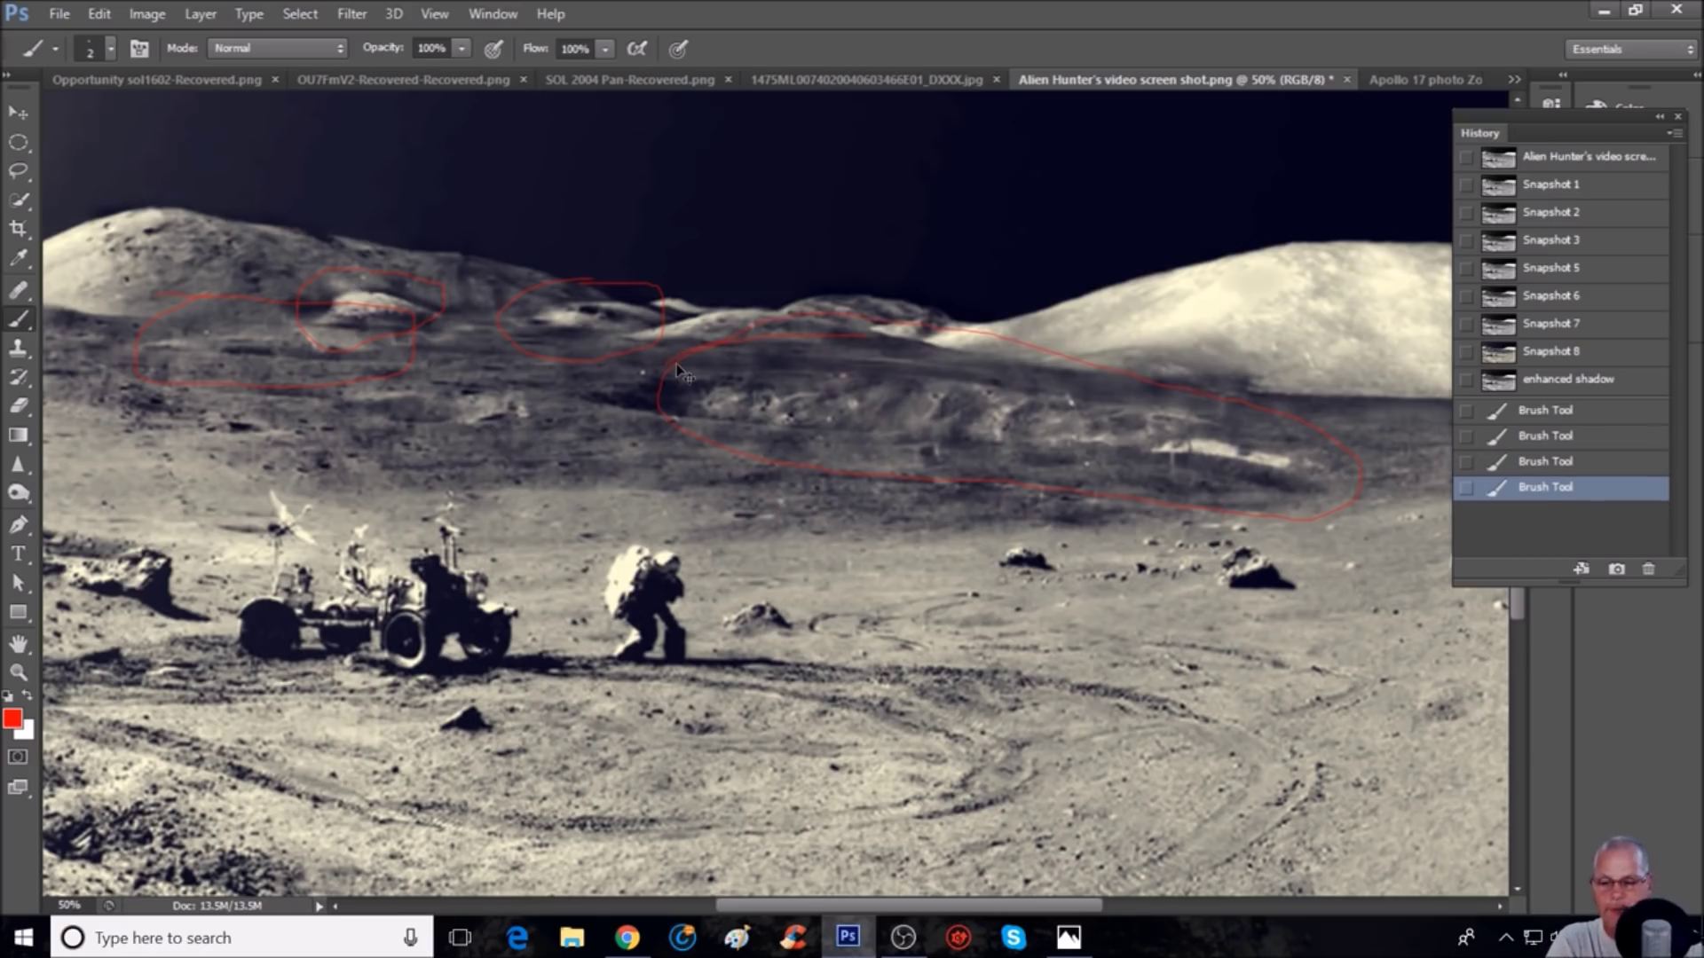
# Step: Examine the circled hill patches and the slope with the white streak at magnifications between 33.3% and 66.7%
pyautogui.hotkey('ctrl', '+')
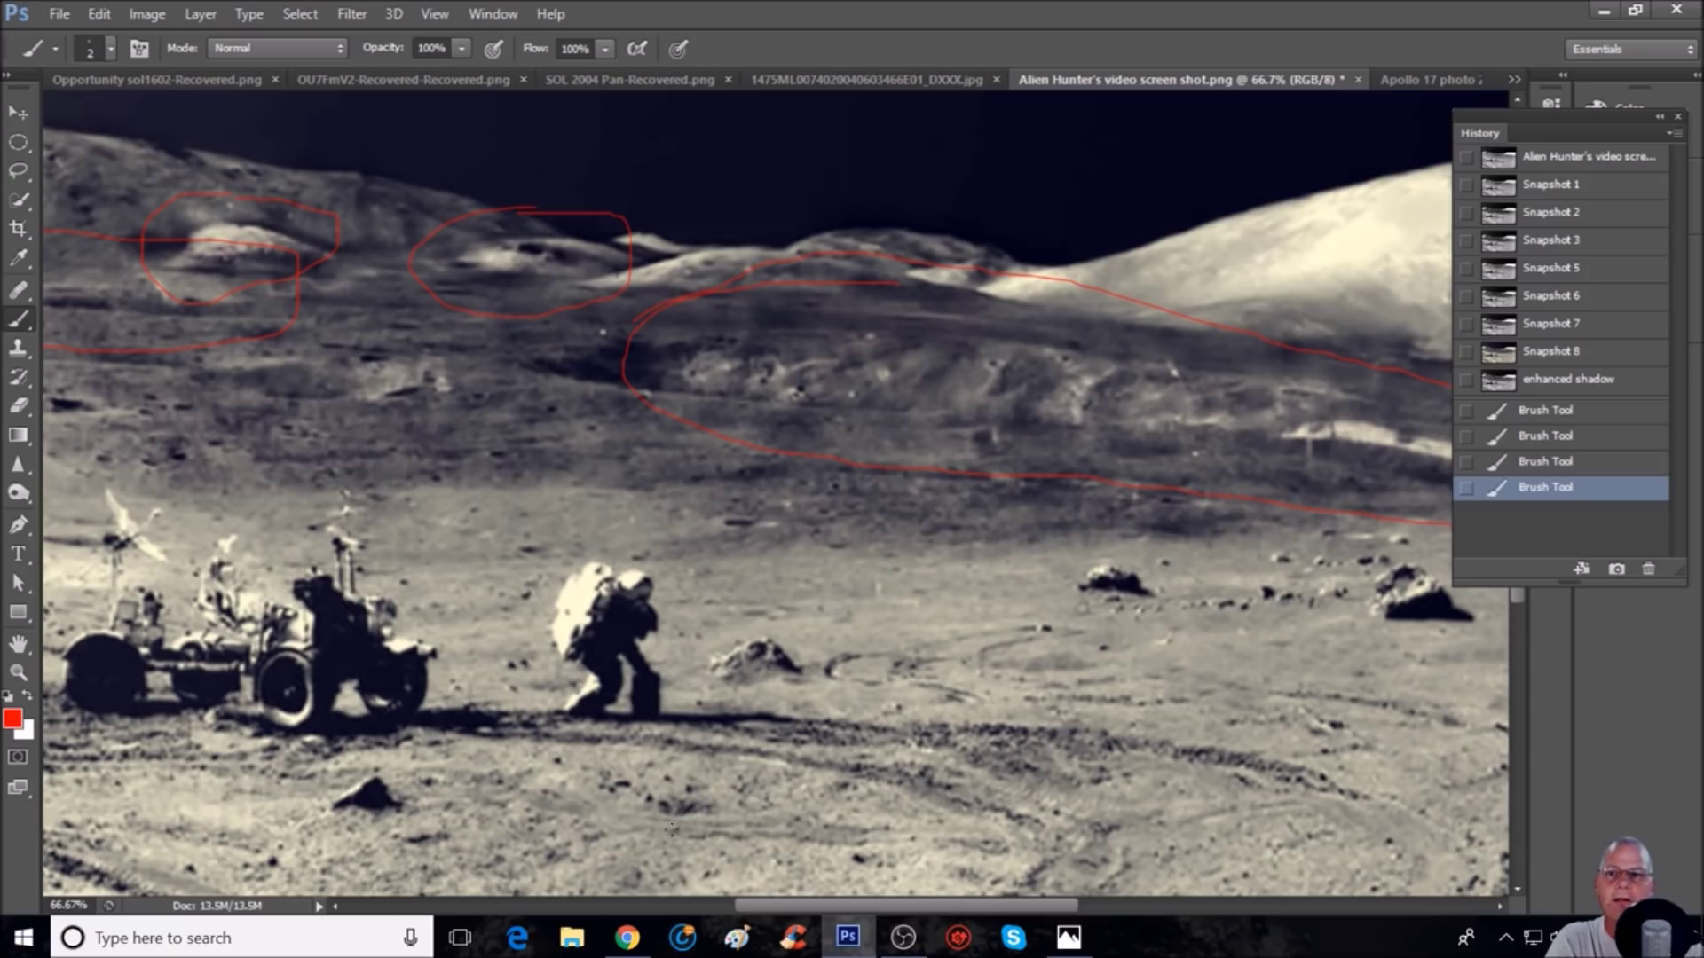
pyautogui.moveTo(990, 906); pyautogui.dragTo(1077, 909)
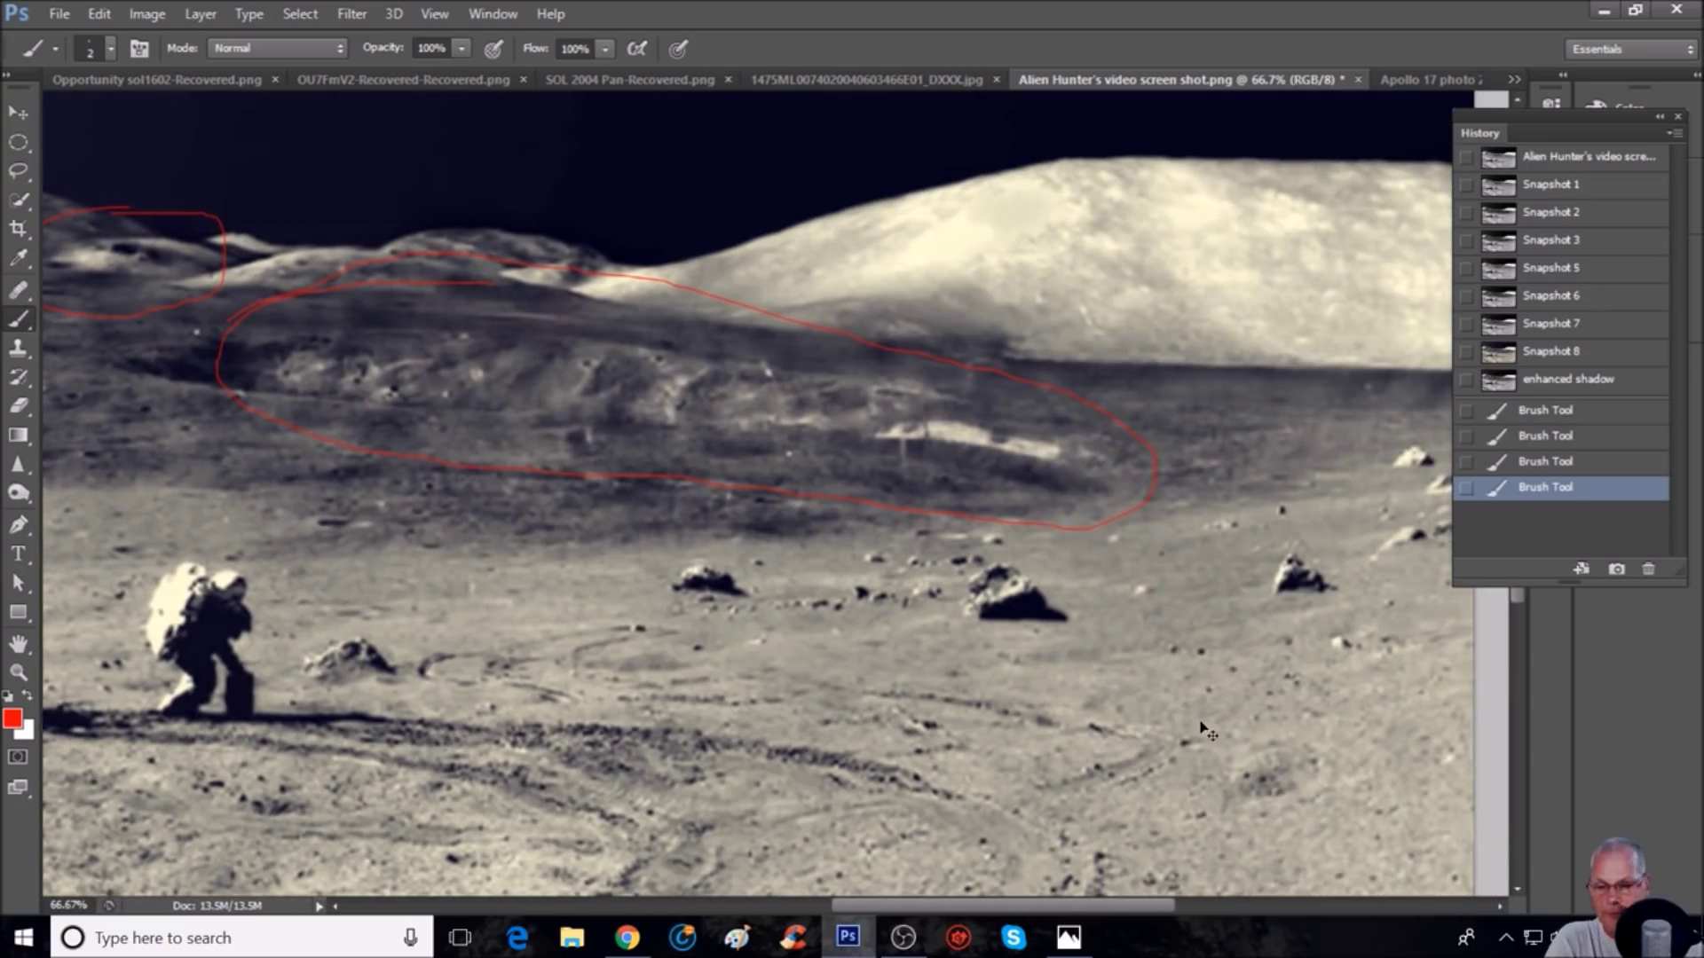
pyautogui.hotkey('ctrl', '-')
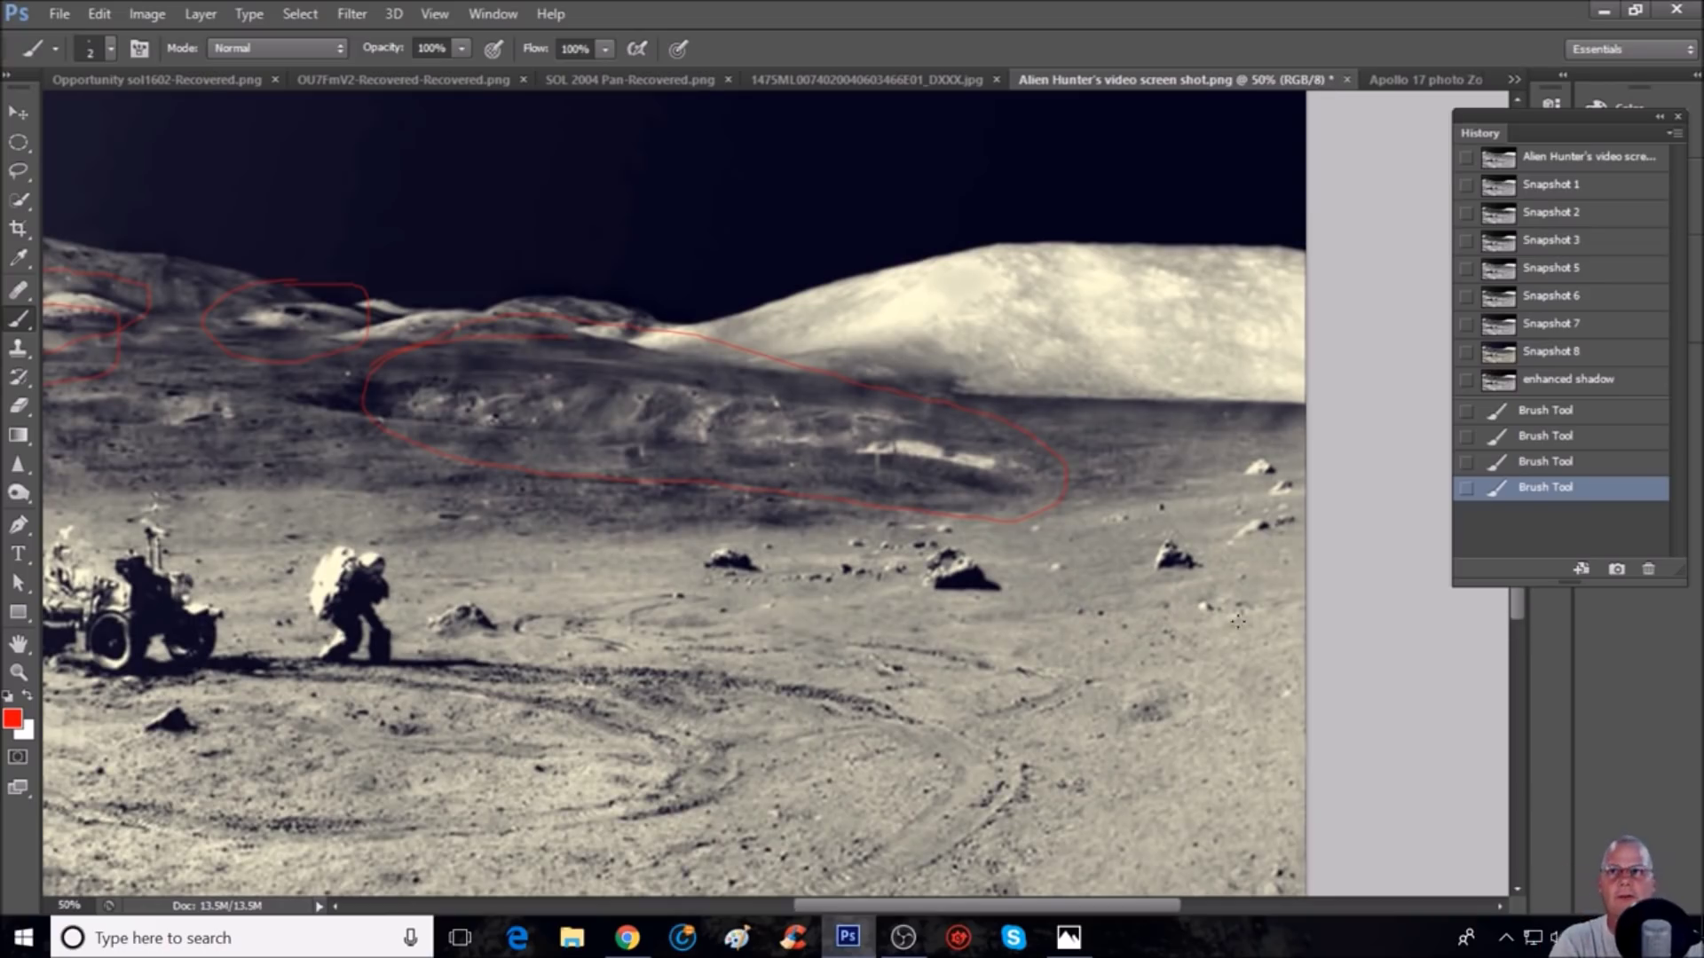
pyautogui.scroll(-2, 1198, 542)
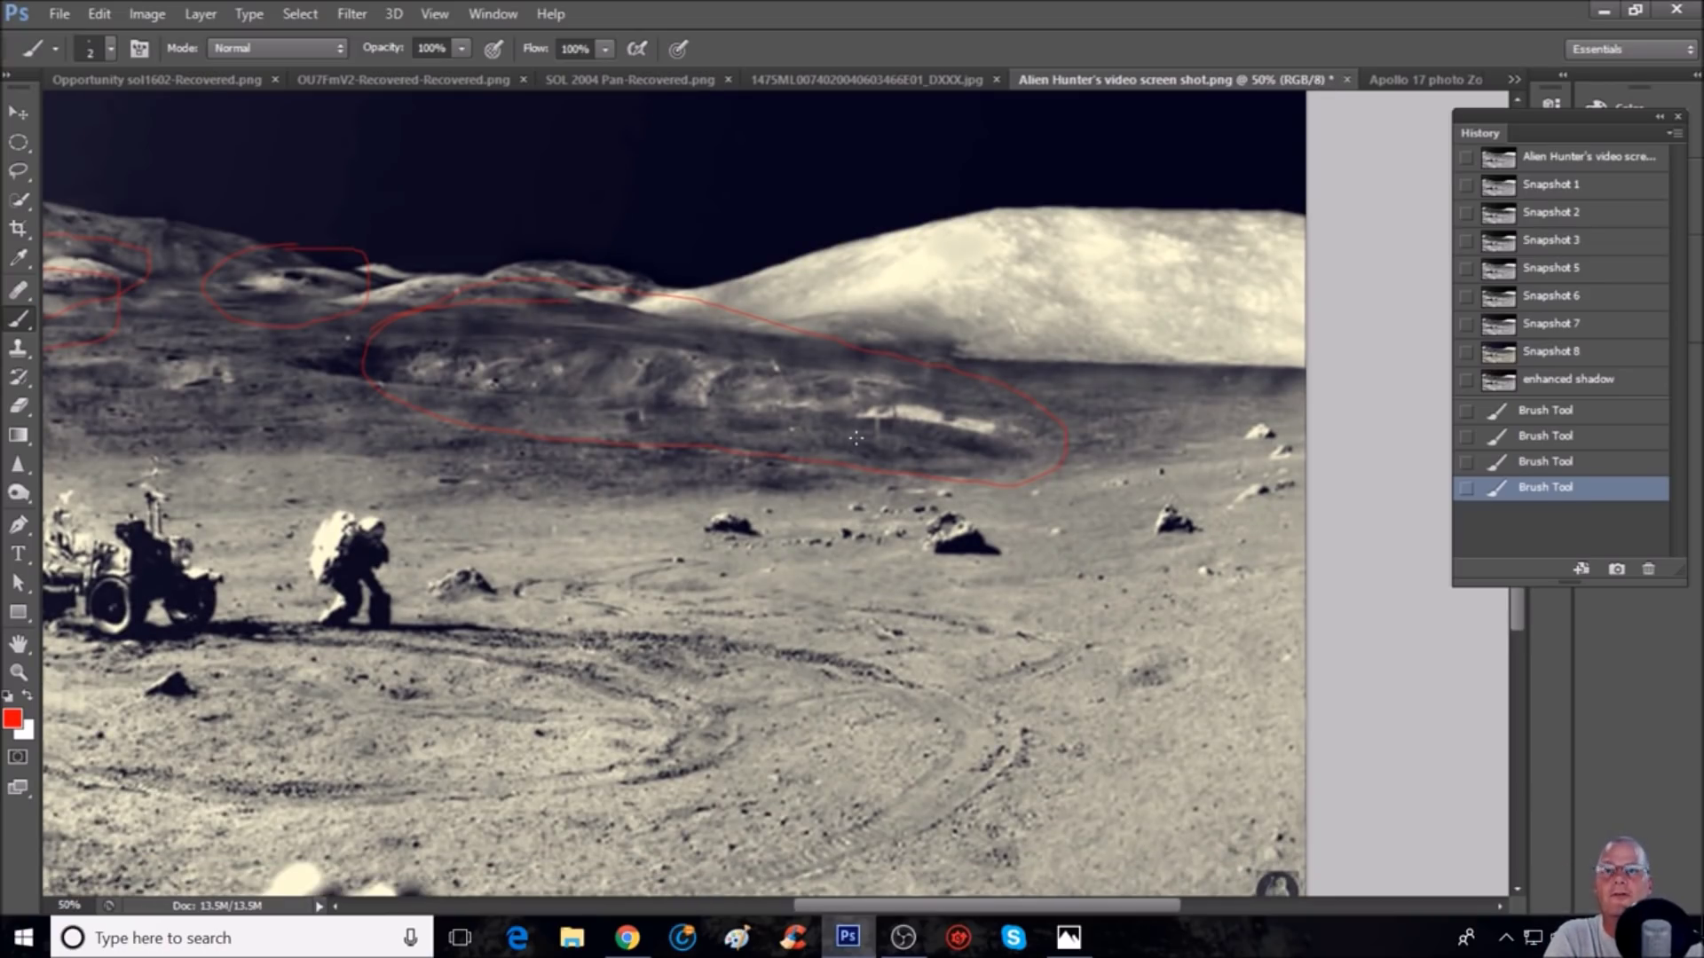
pyautogui.moveTo(976, 905); pyautogui.dragTo(859, 886)
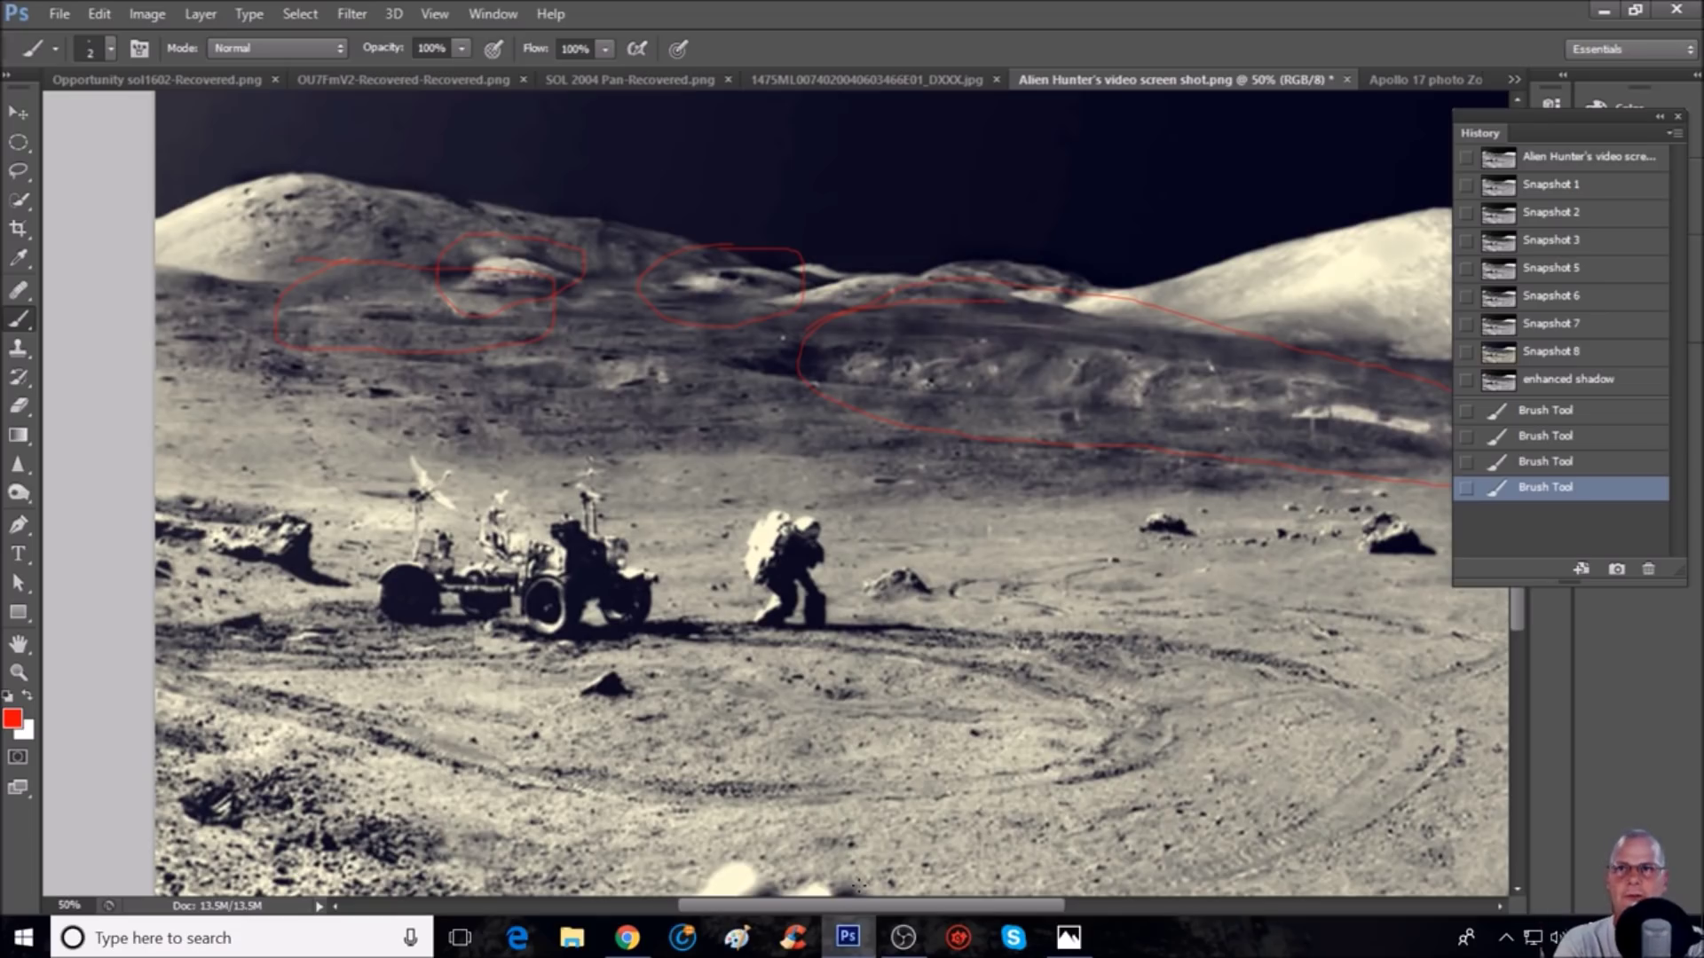
pyautogui.hotkey('ctrl', '-')
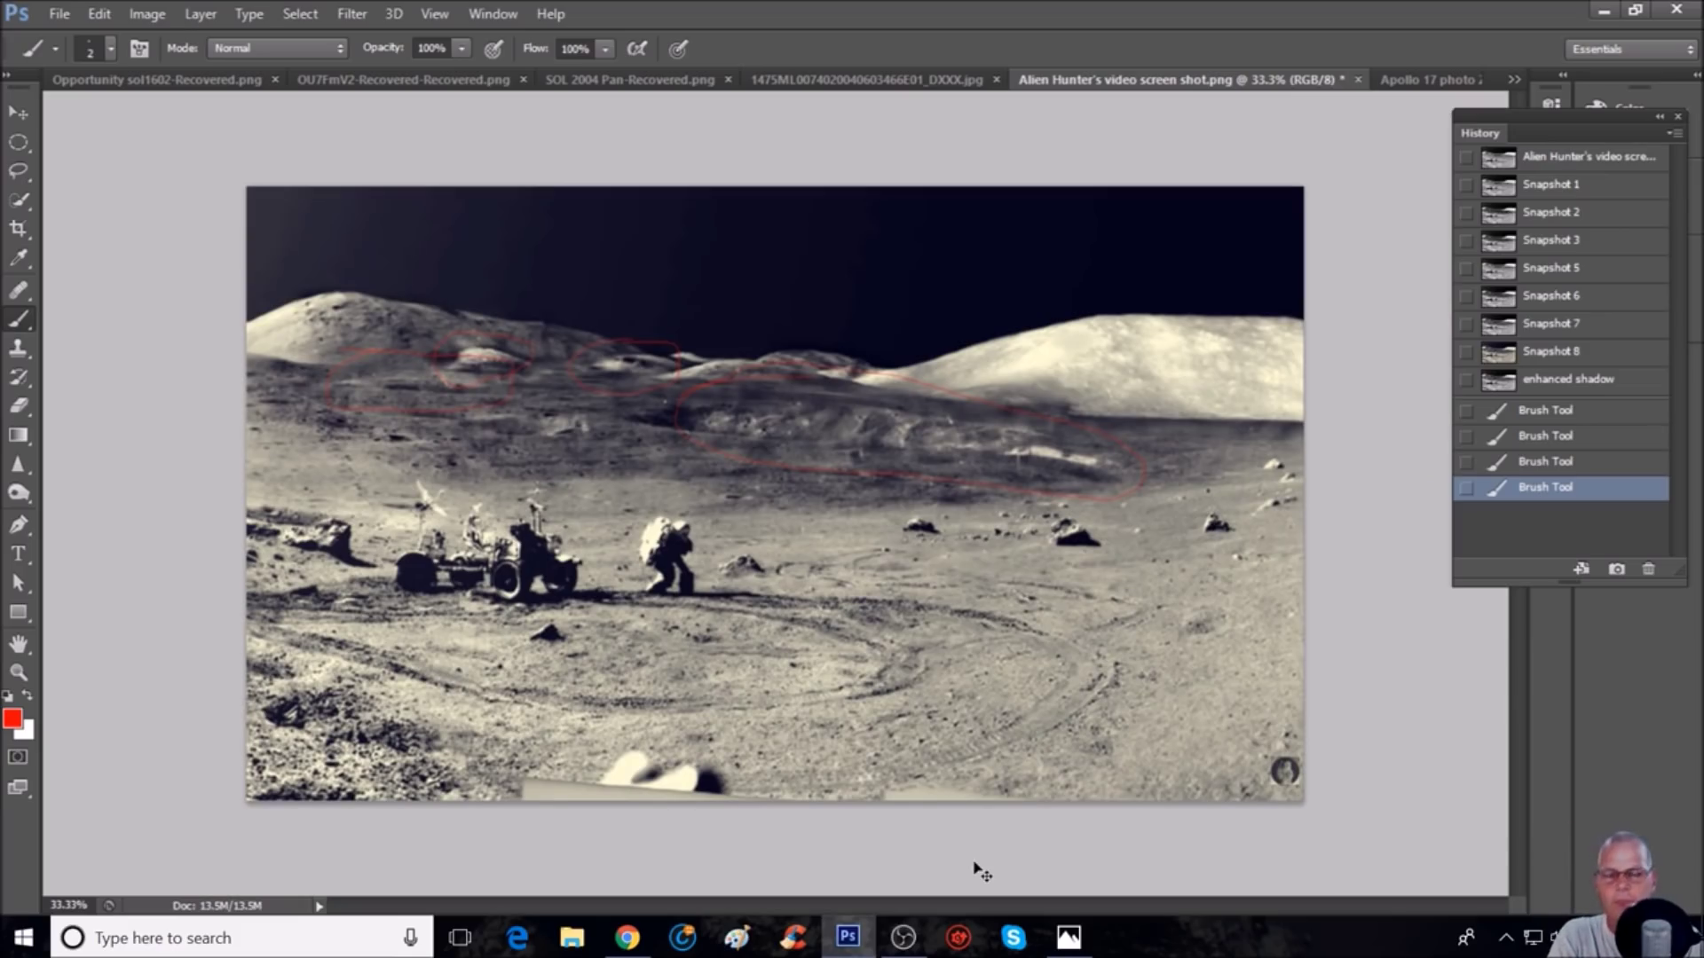
pyautogui.hotkey('ctrl', '+')
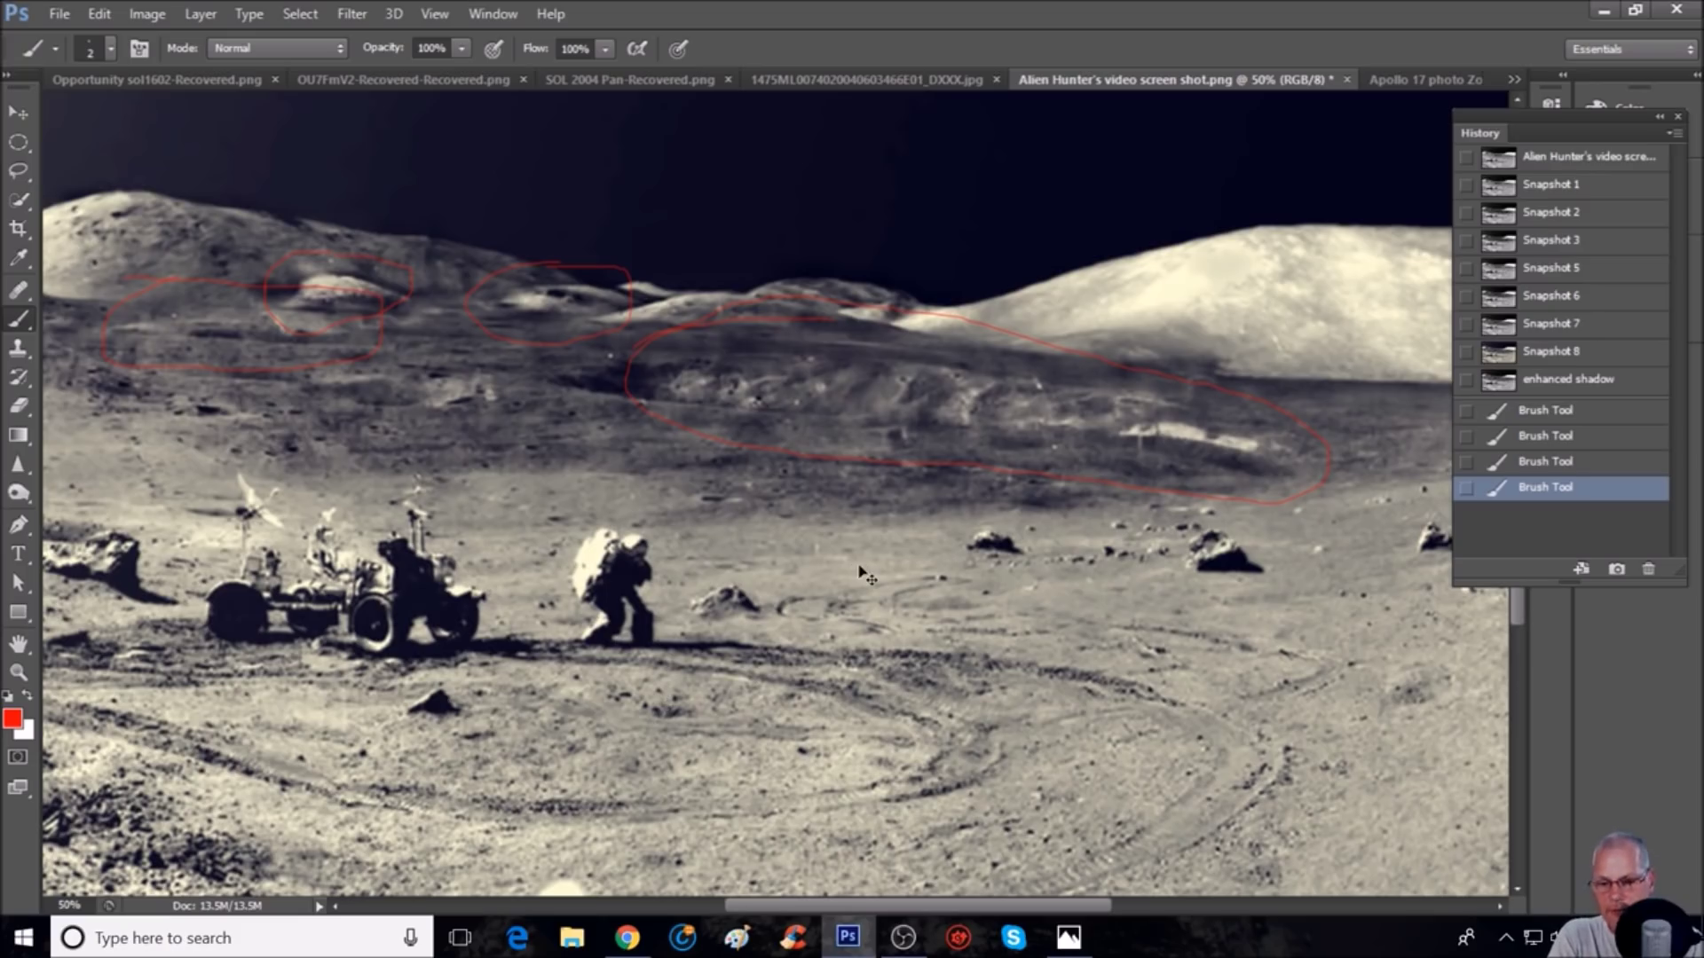
pyautogui.hotkey('ctrl', '-')
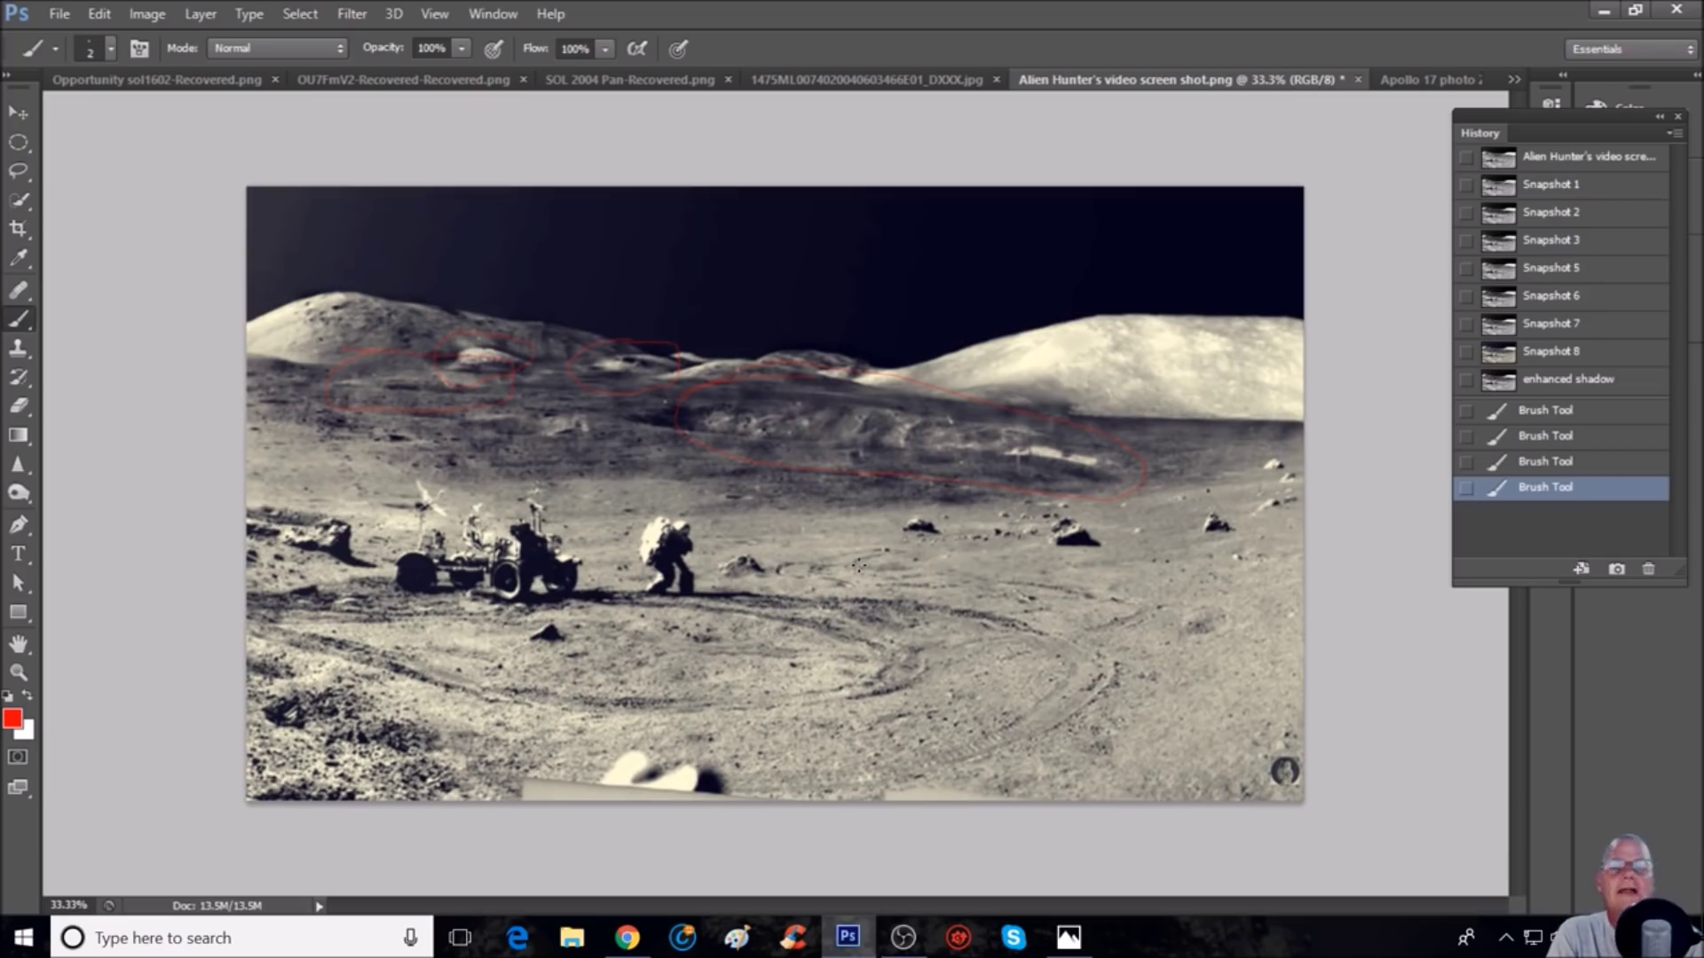
pyautogui.hotkey('ctrl', '+')
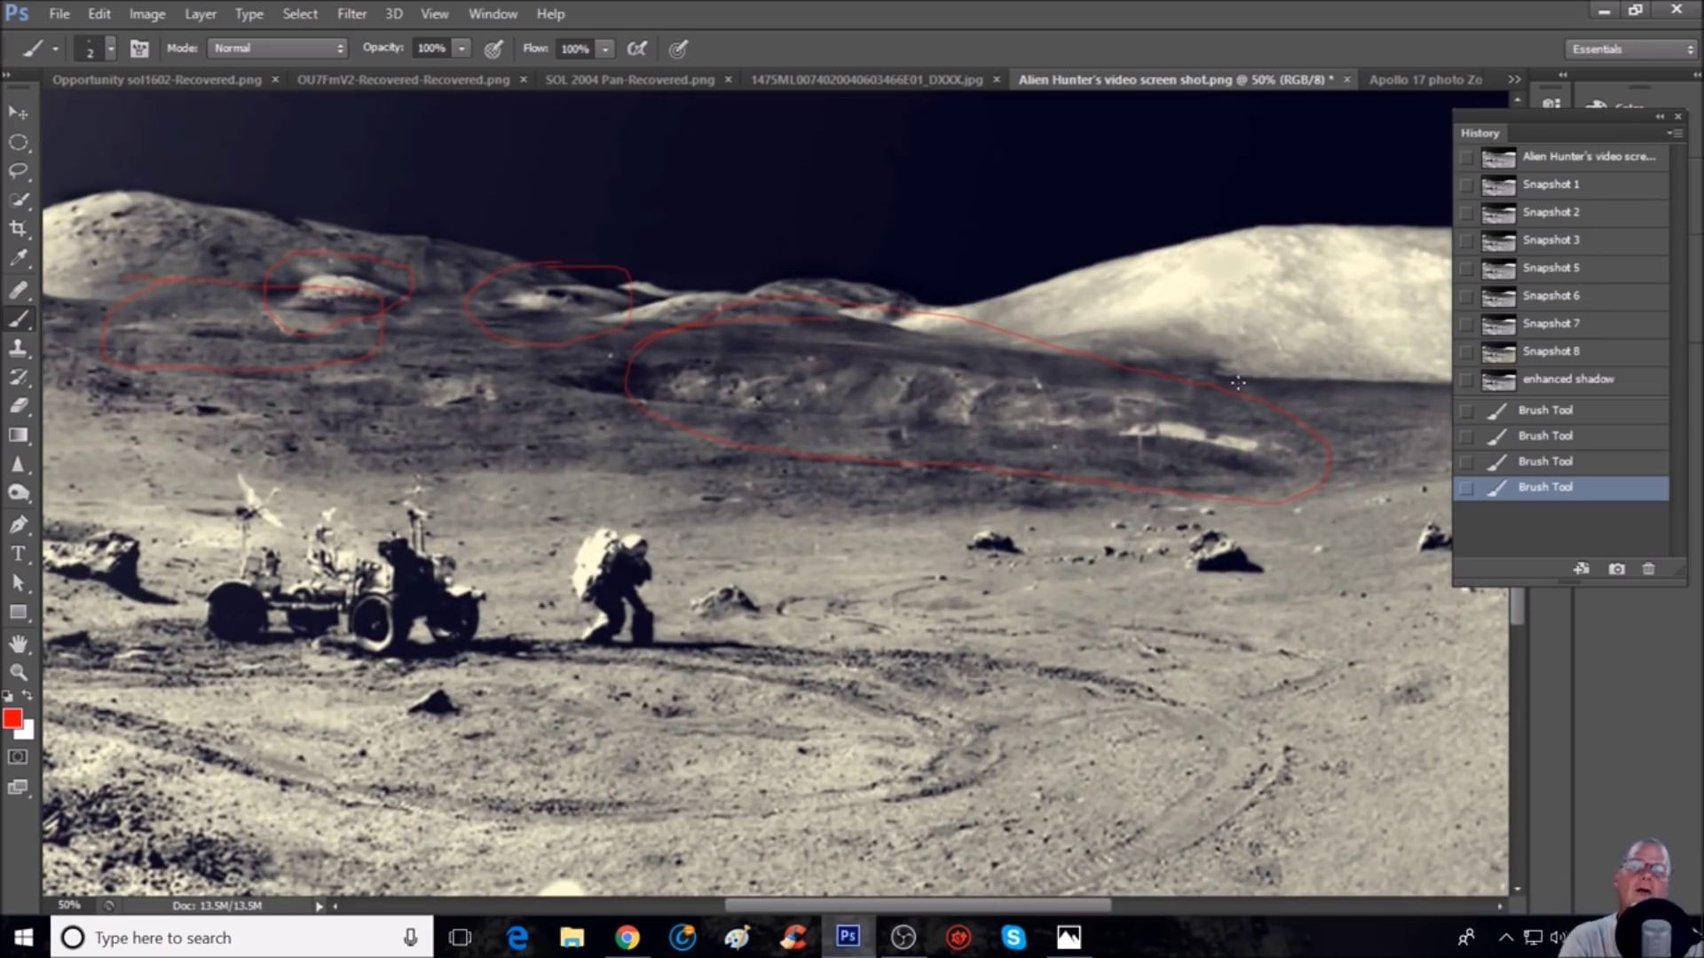
# Step: Restore the enhanced shadow snapshot and, at 100%, draw a straight red line past the white streak's end to its shadow tip
pyautogui.hotkey('ctrl', '+')
pyautogui.hotkey('ctrl', '+')
pyautogui.click(1568, 379)
pyautogui.click(1551, 352)
pyautogui.click(1568, 379)
pyautogui.moveTo(1058, 326); pyautogui.dragTo(1219, 449)
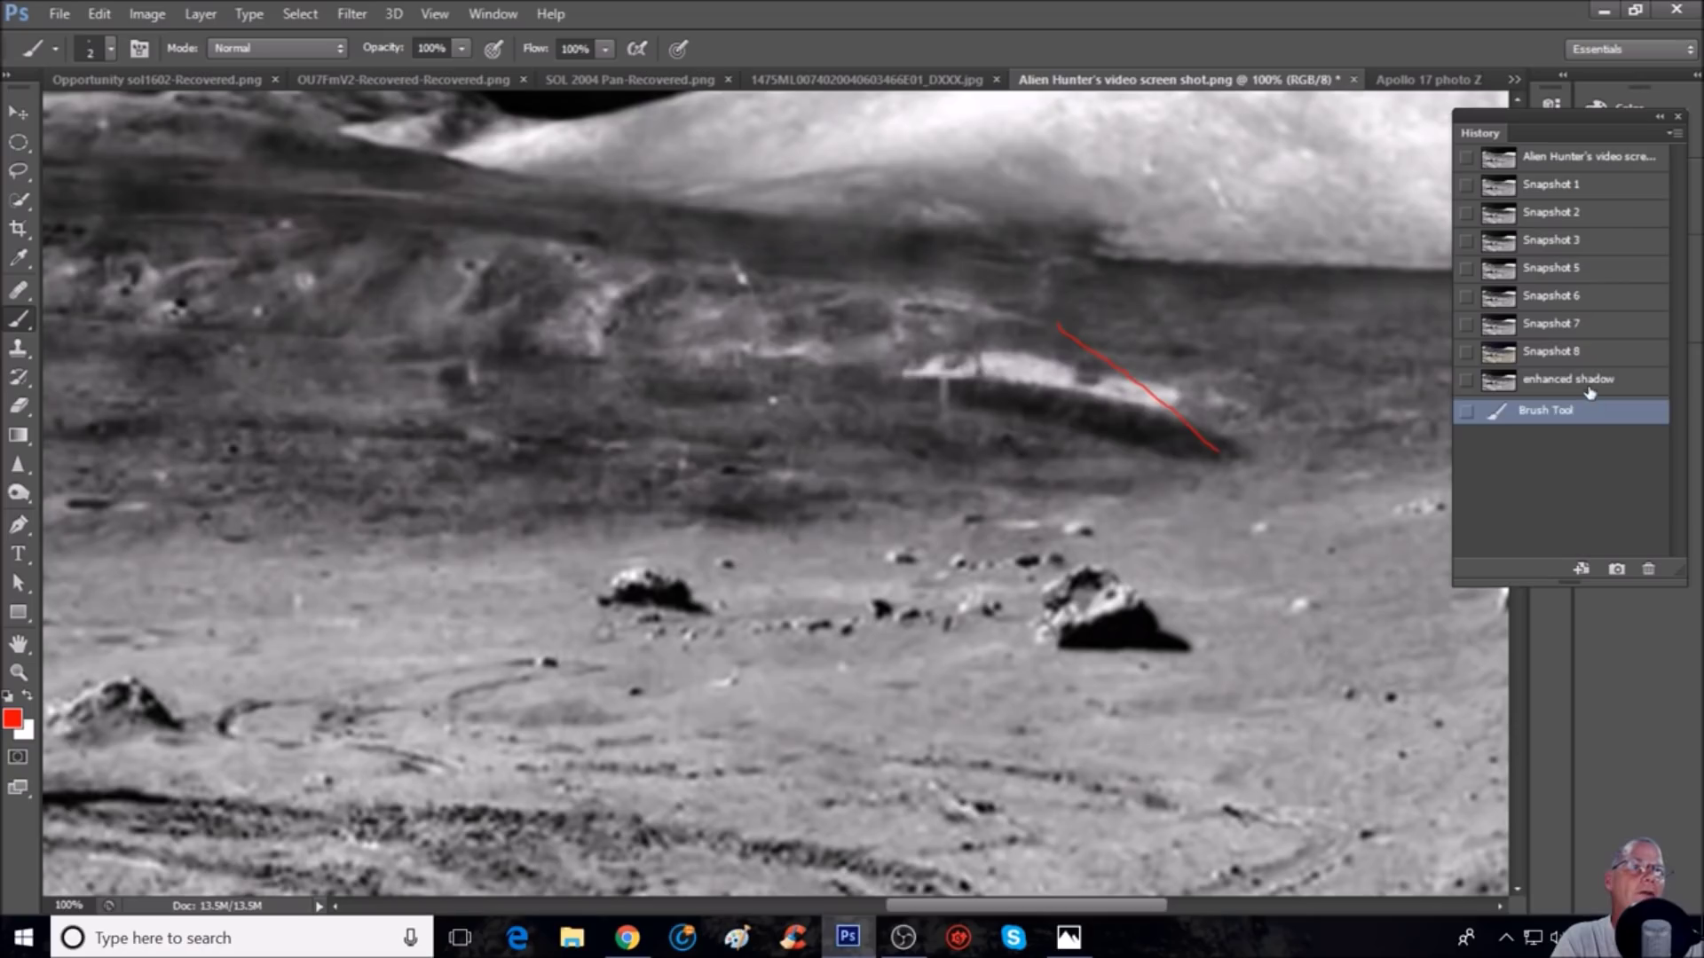
pyautogui.hotkey('ctrl', 'z')
pyautogui.moveTo(1061, 314); pyautogui.dragTo(1244, 454)
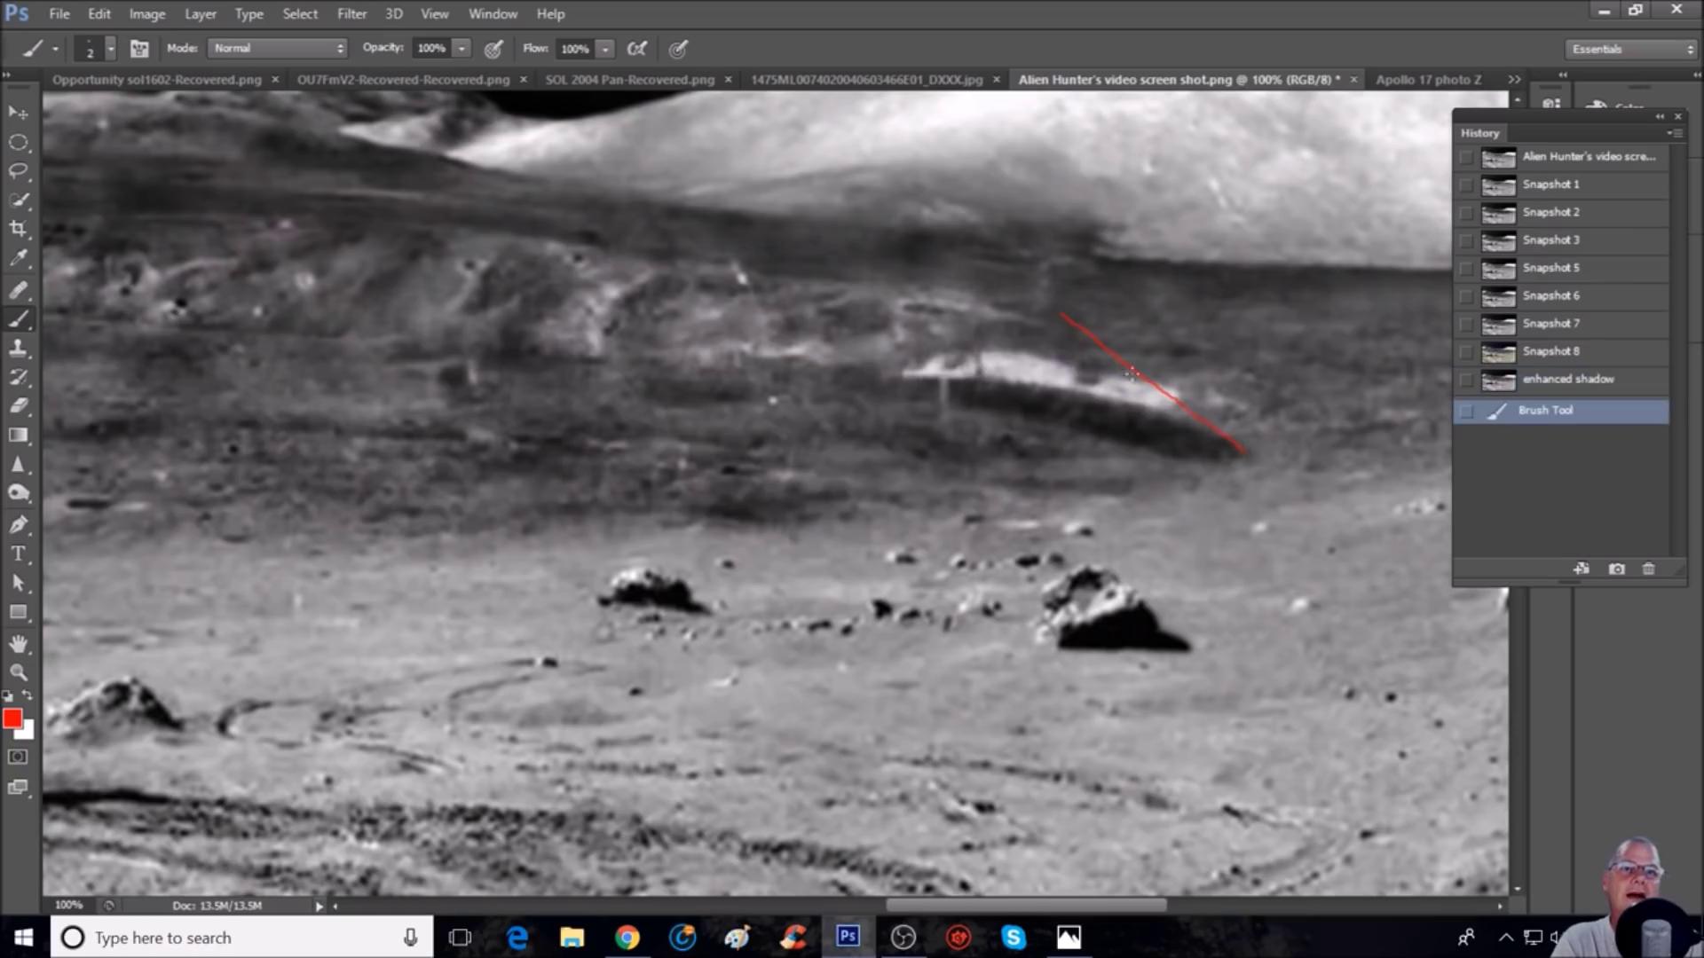
# Step: Draw straight red lines from the large boulder and the smaller rock to their shadow tips, and mark a point on the streak's line
pyautogui.moveTo(1131, 596); pyautogui.dragTo(1194, 648)
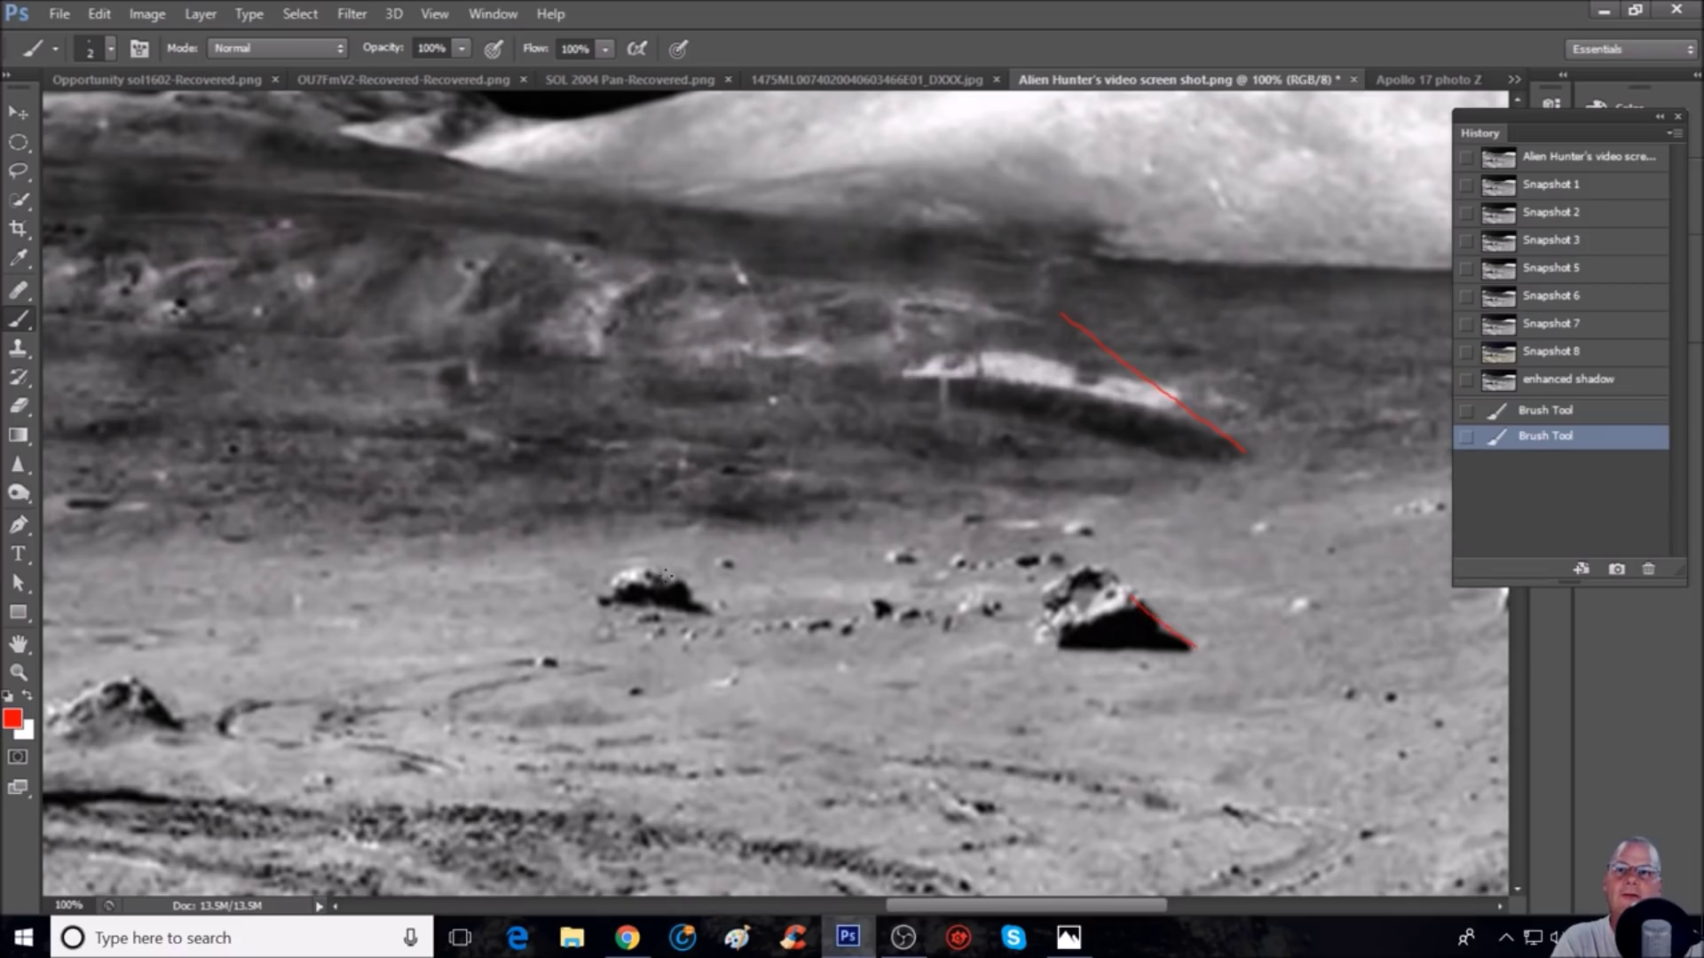
pyautogui.moveTo(650, 568); pyautogui.dragTo(710, 614)
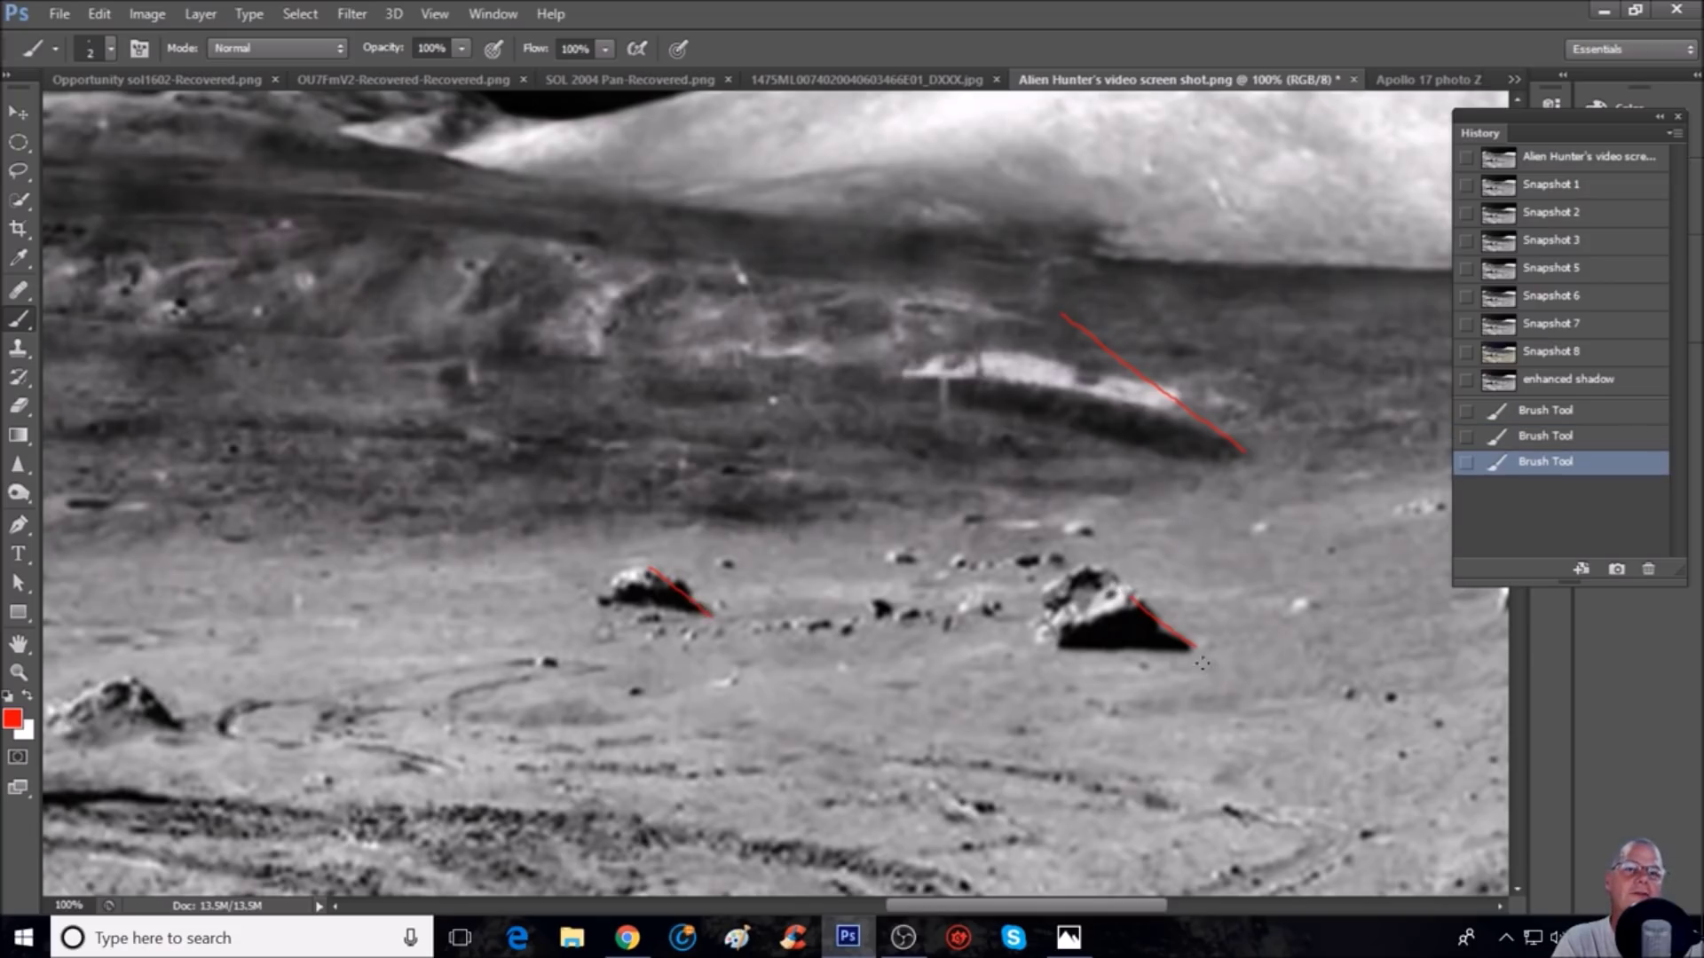
pyautogui.click(1173, 397)
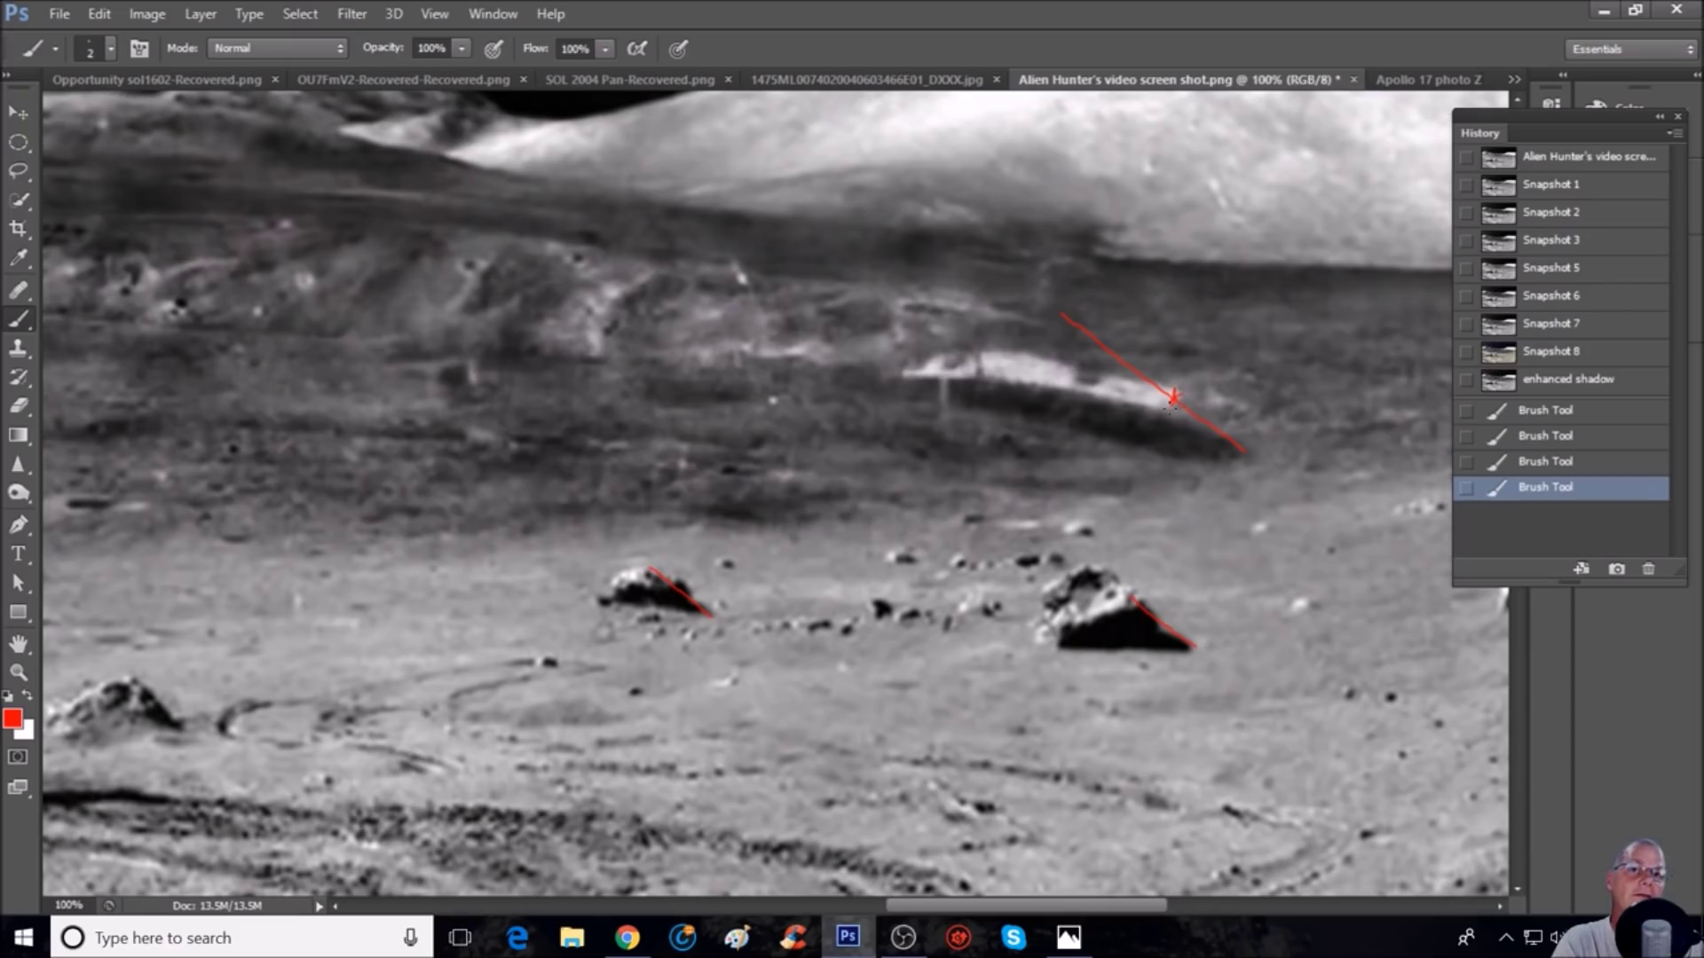
pyautogui.hotkey('ctrl', '-')
pyautogui.hotkey('ctrl', '-')
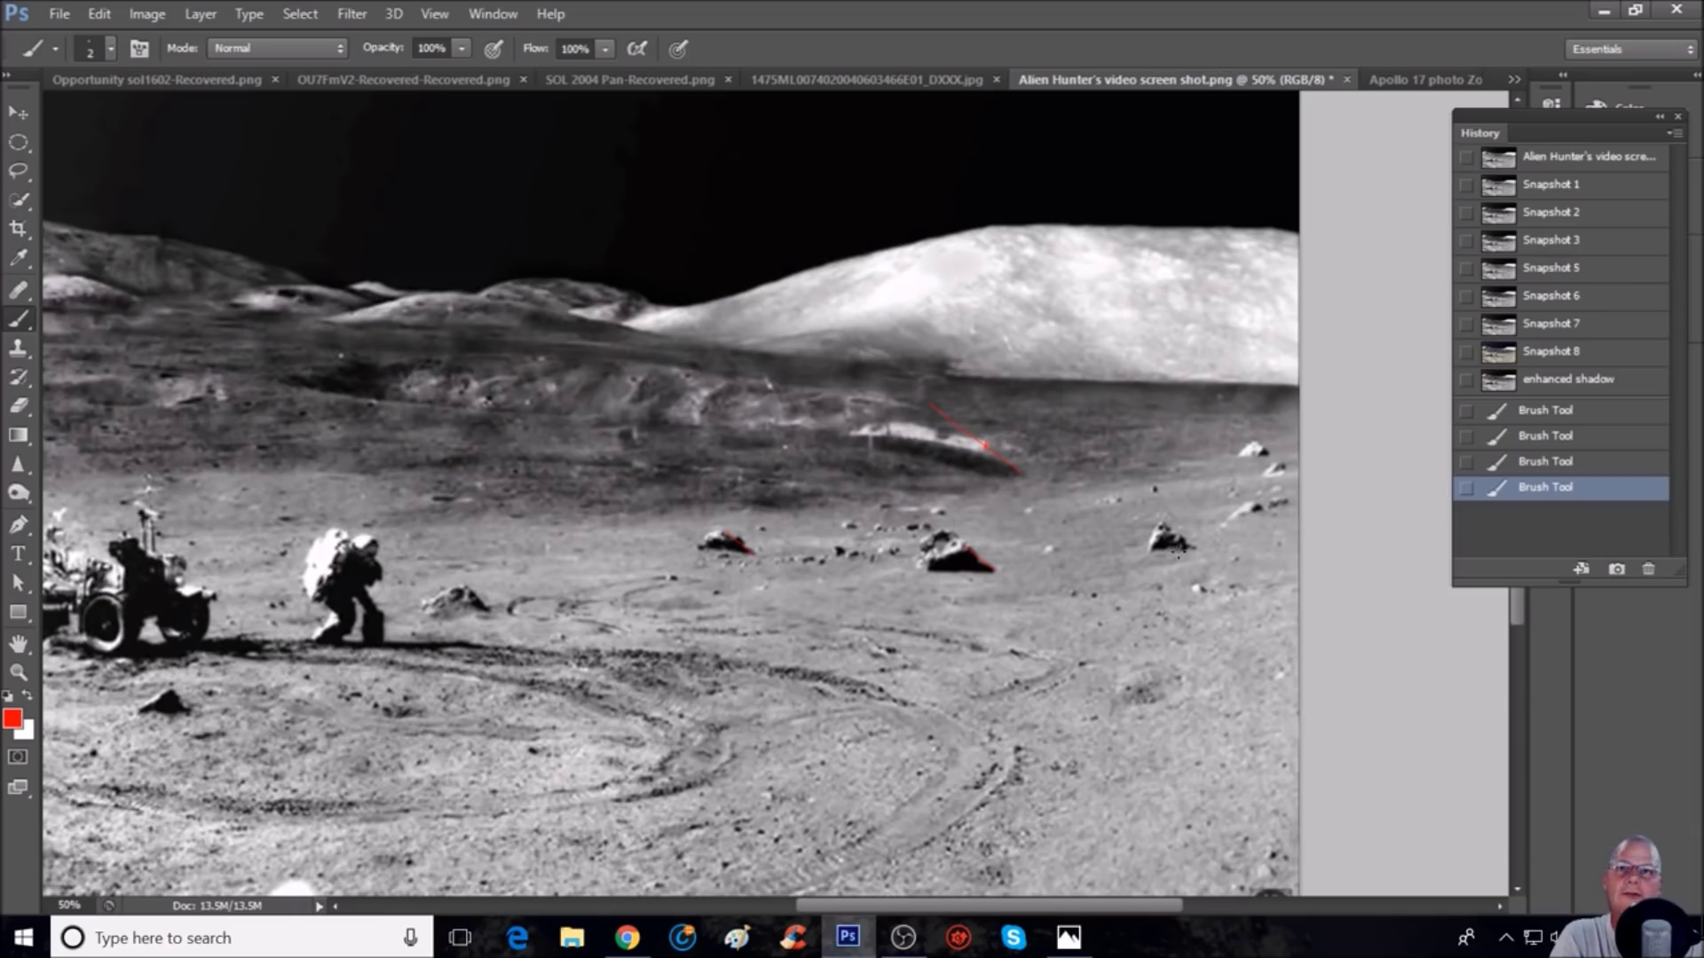
pyautogui.hotkey('ctrl', '-')
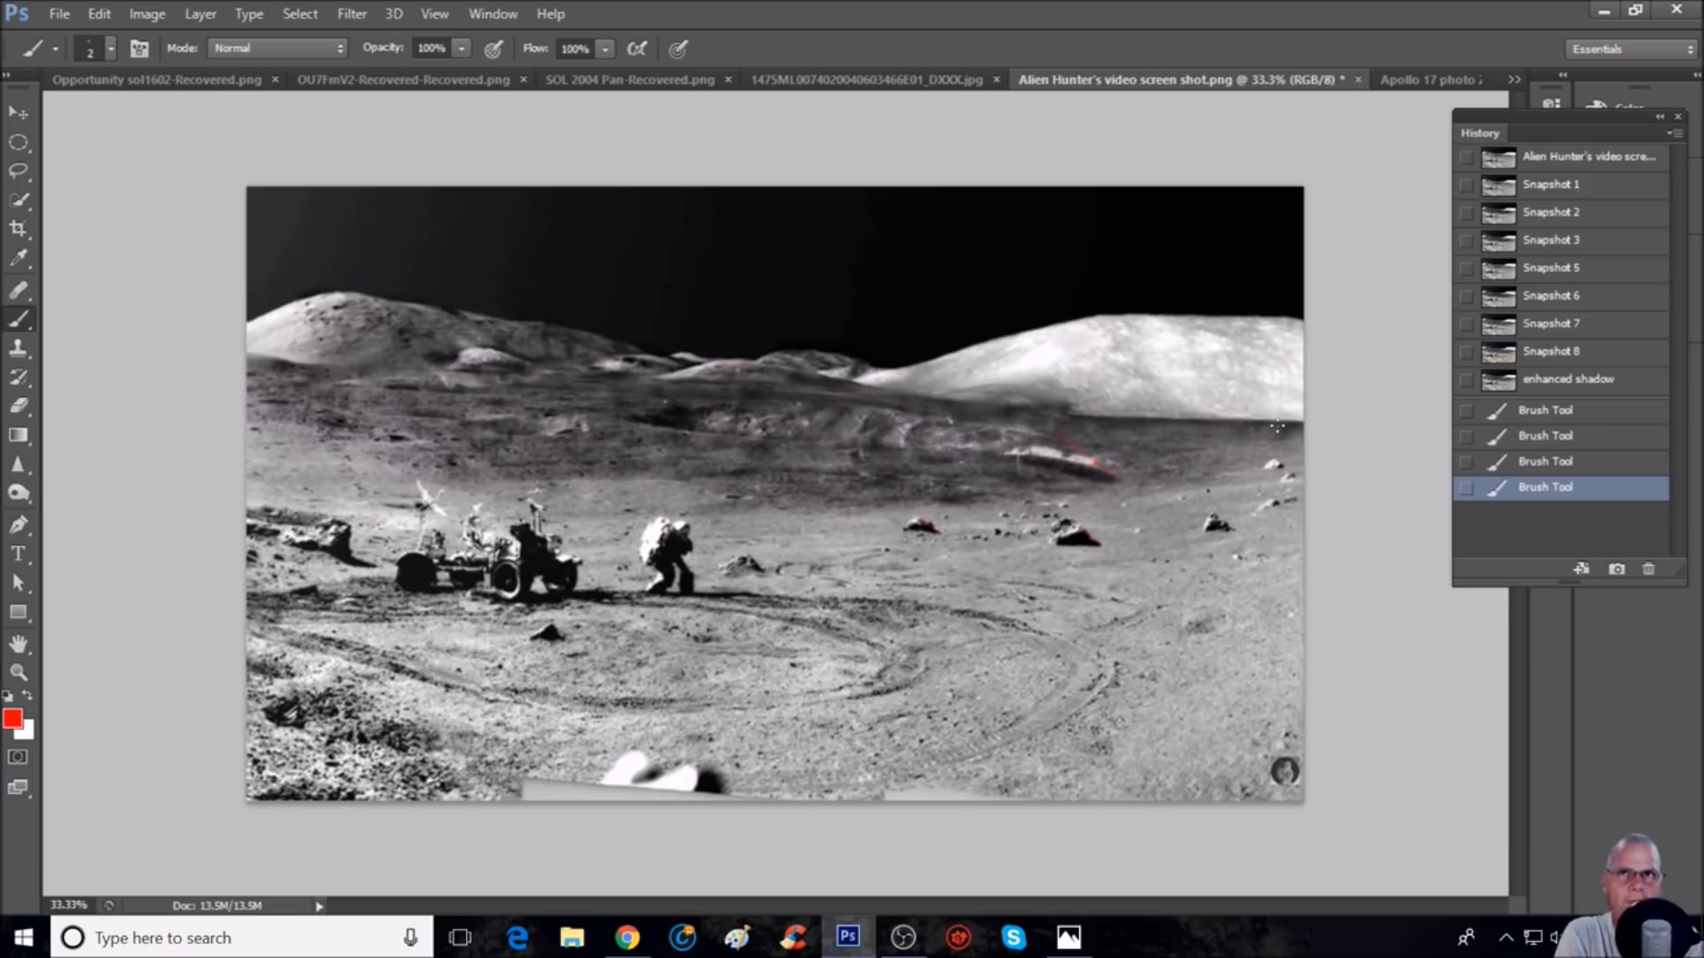
pyautogui.hotkey('ctrl', '-')
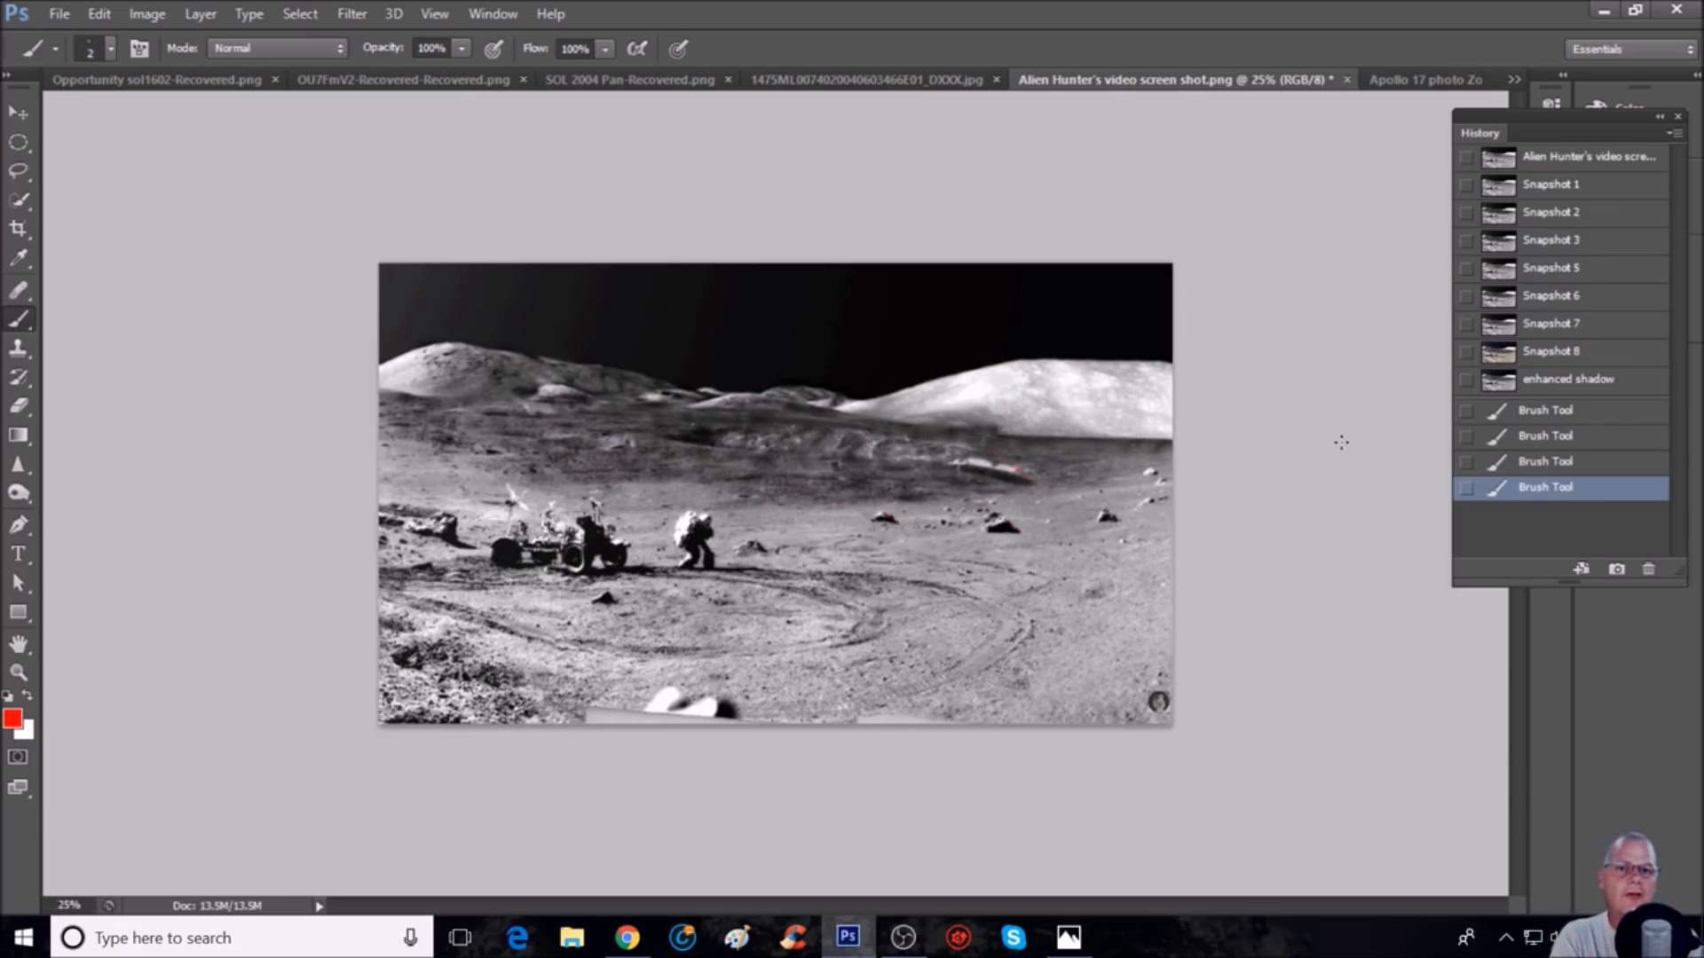
# Step: Switch to Photos and advance from the White Letter Banner image to 2.png
pyautogui.click(1070, 938)
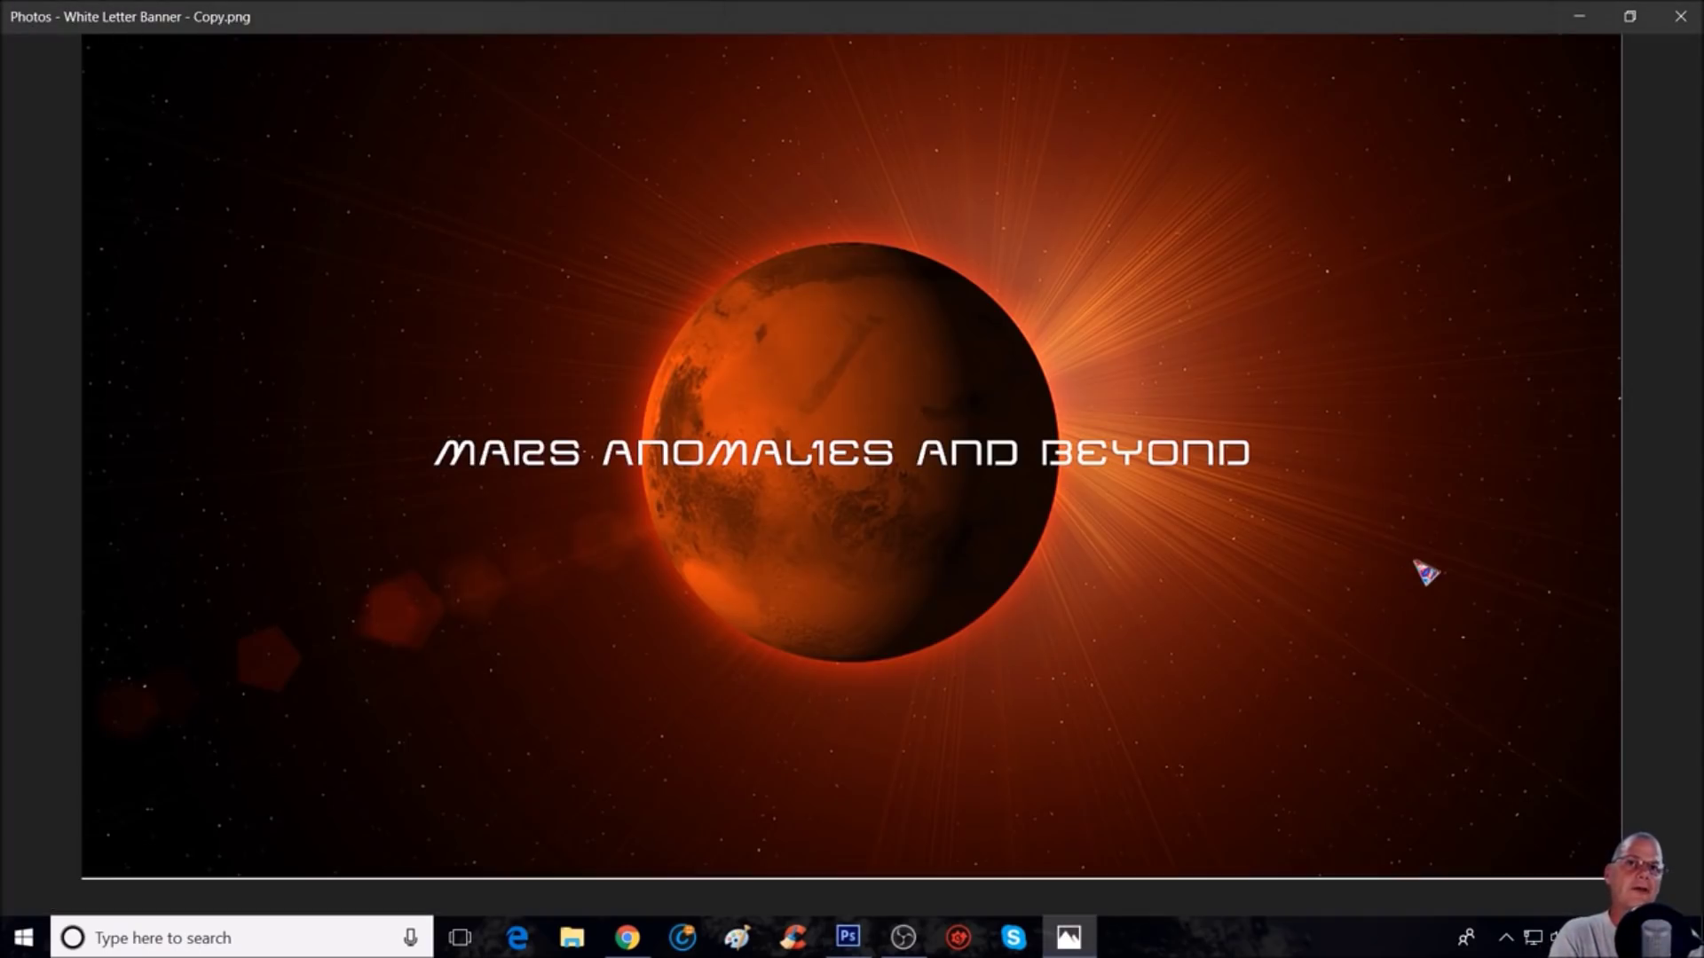
pyautogui.press('Right')
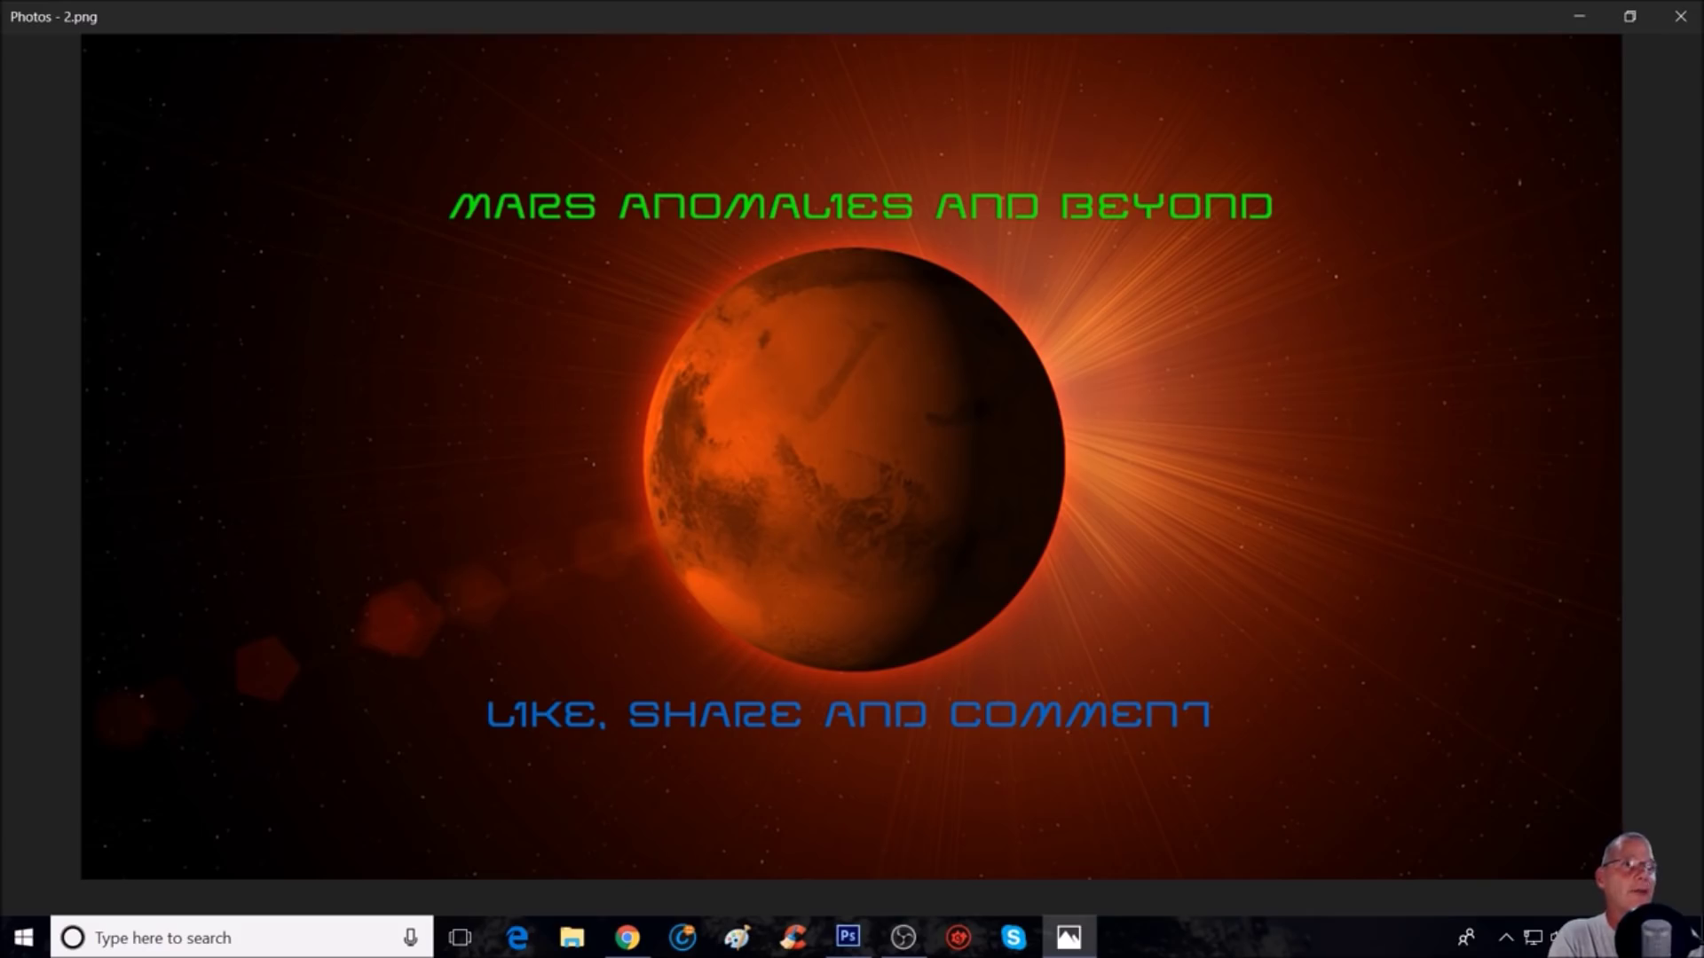